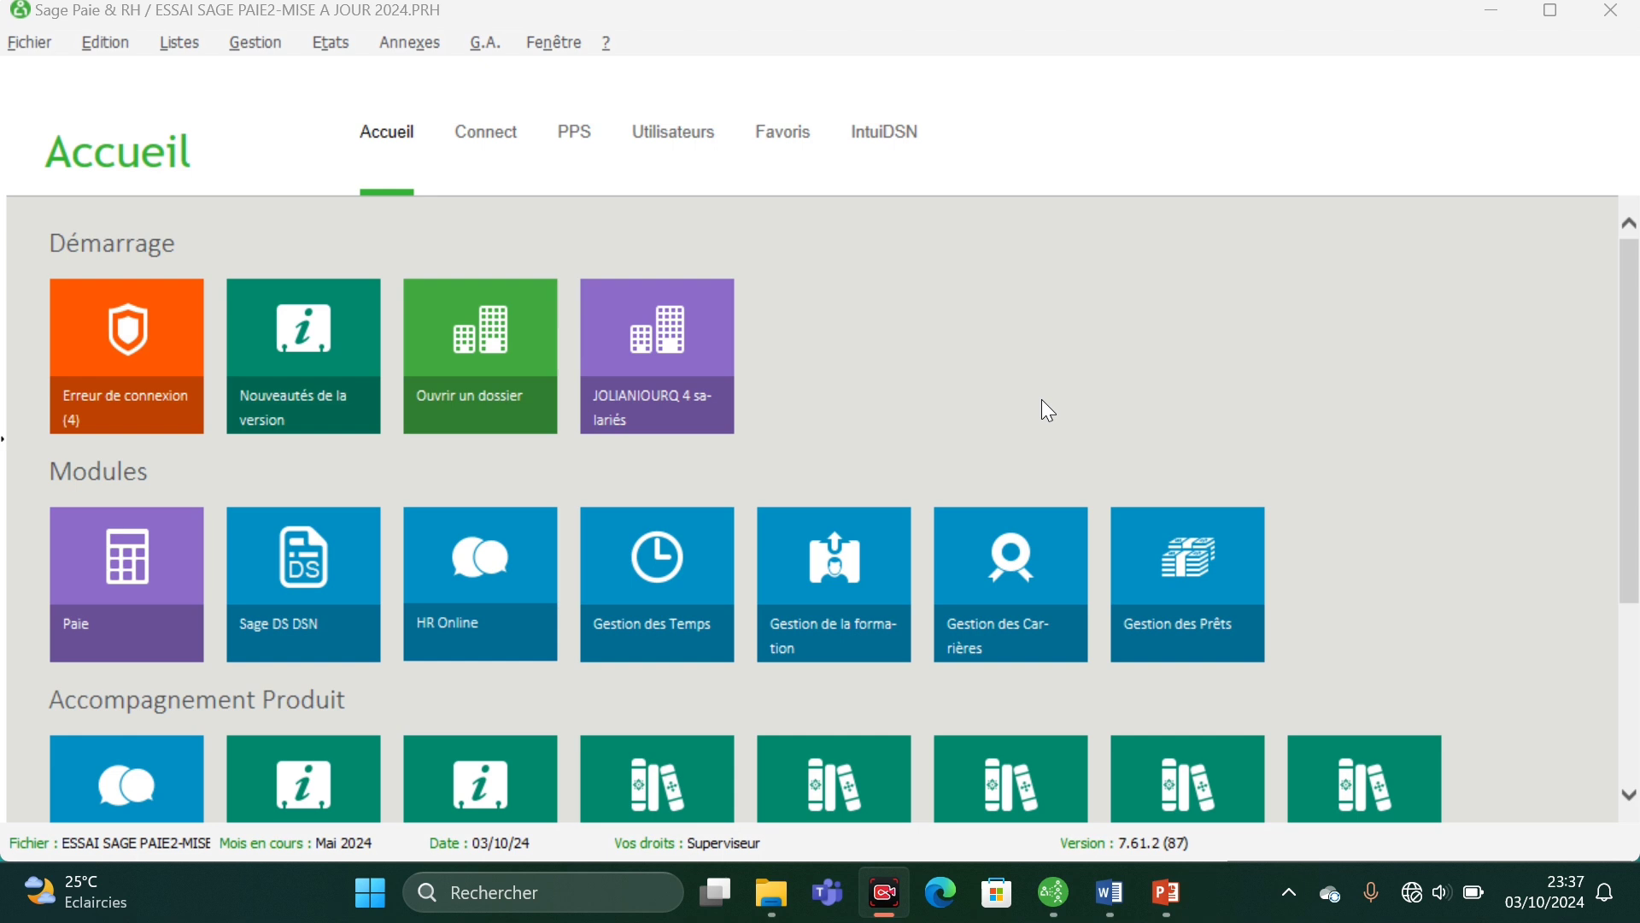
- Open the list of employee records and enlarge it to full size
click(178, 40)
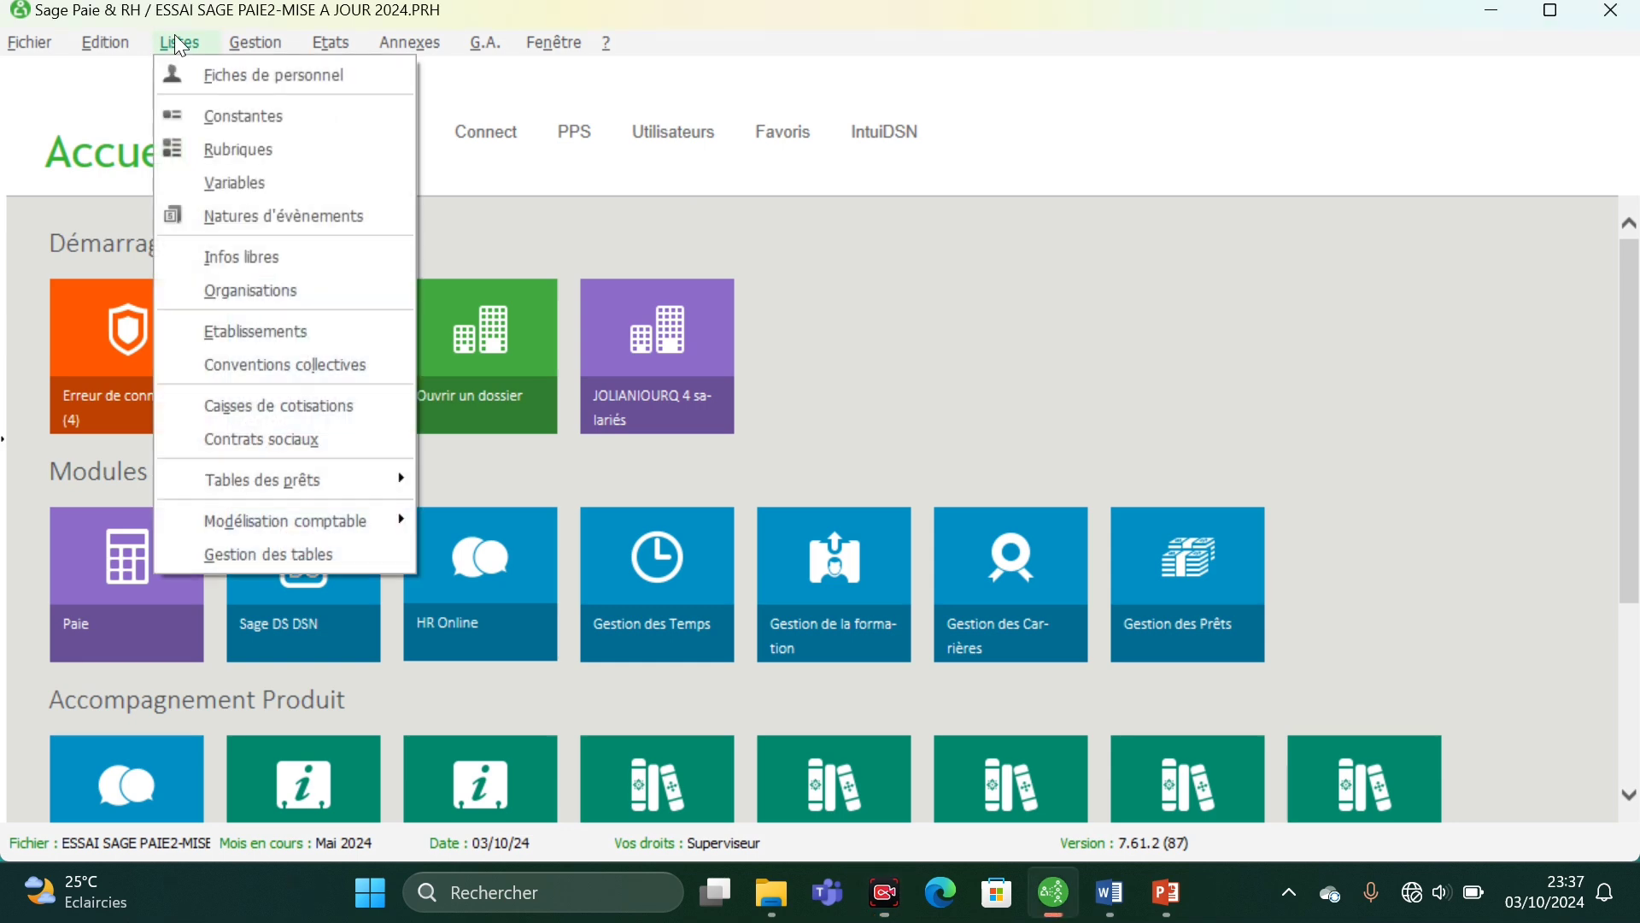
click(204, 79)
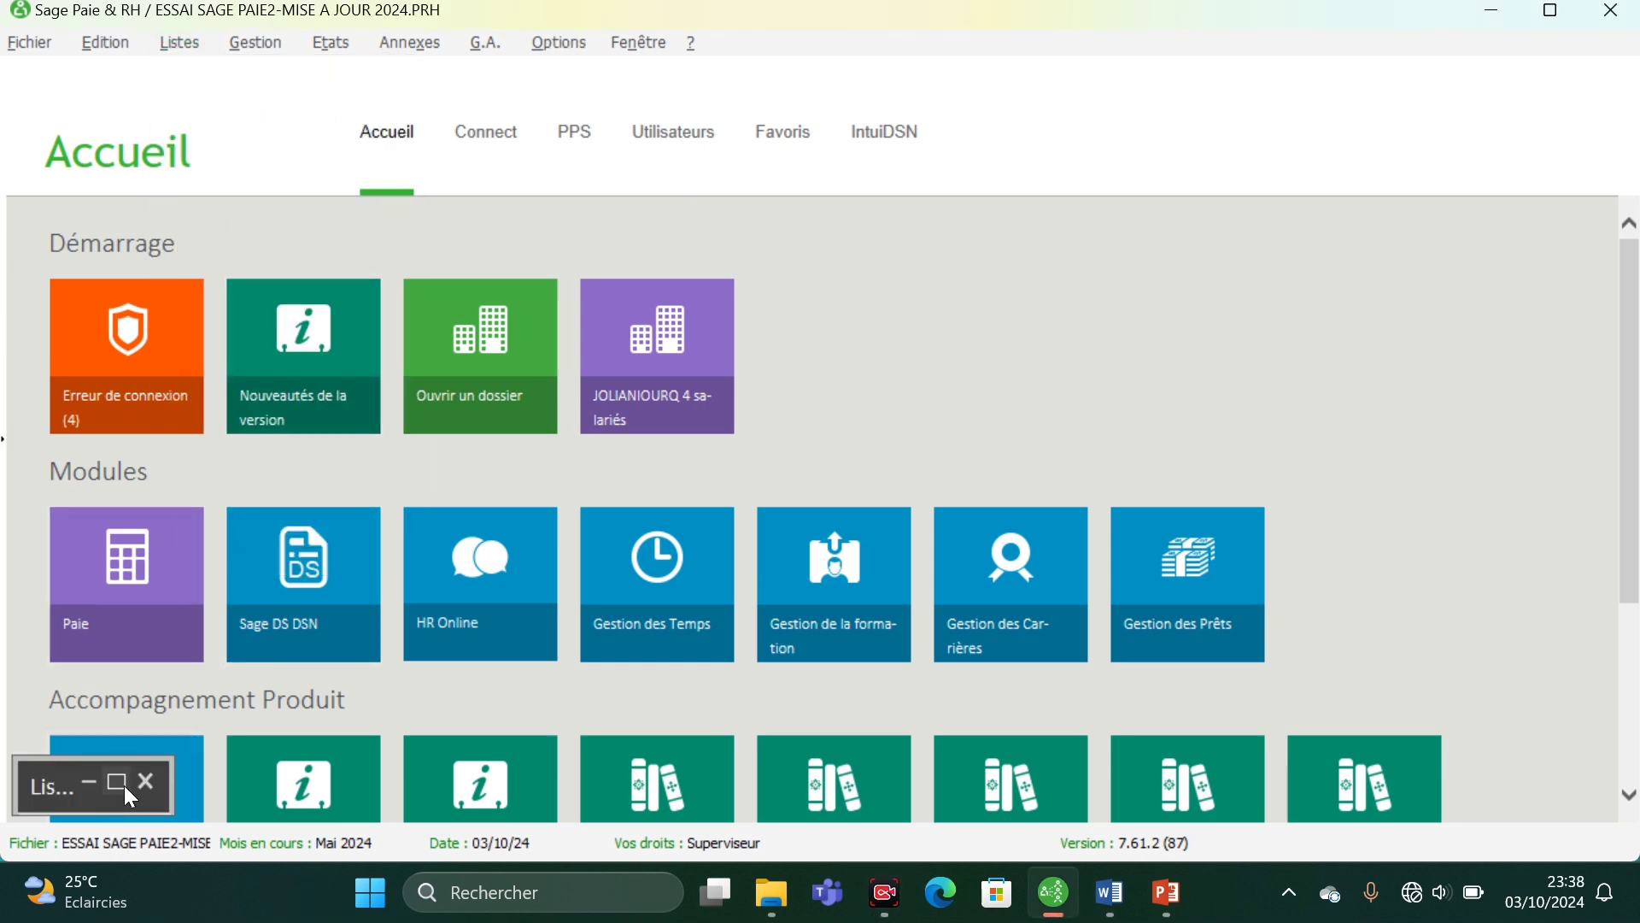
click(120, 784)
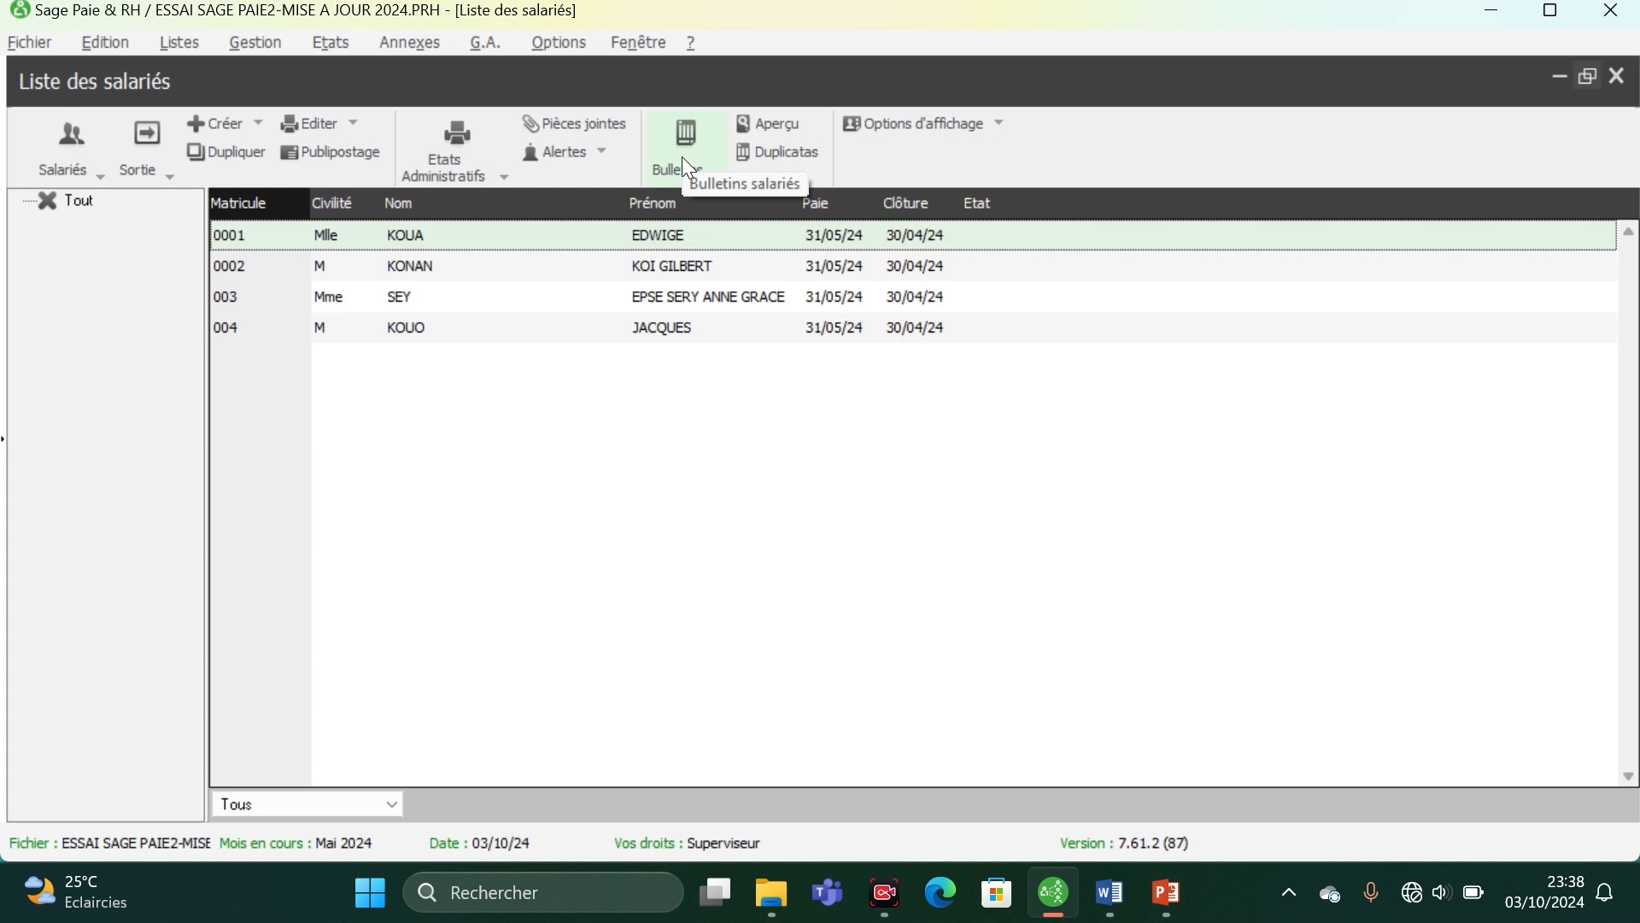
- Check the list of model payslips (Bulletins modèles) and close it again
click(265, 38)
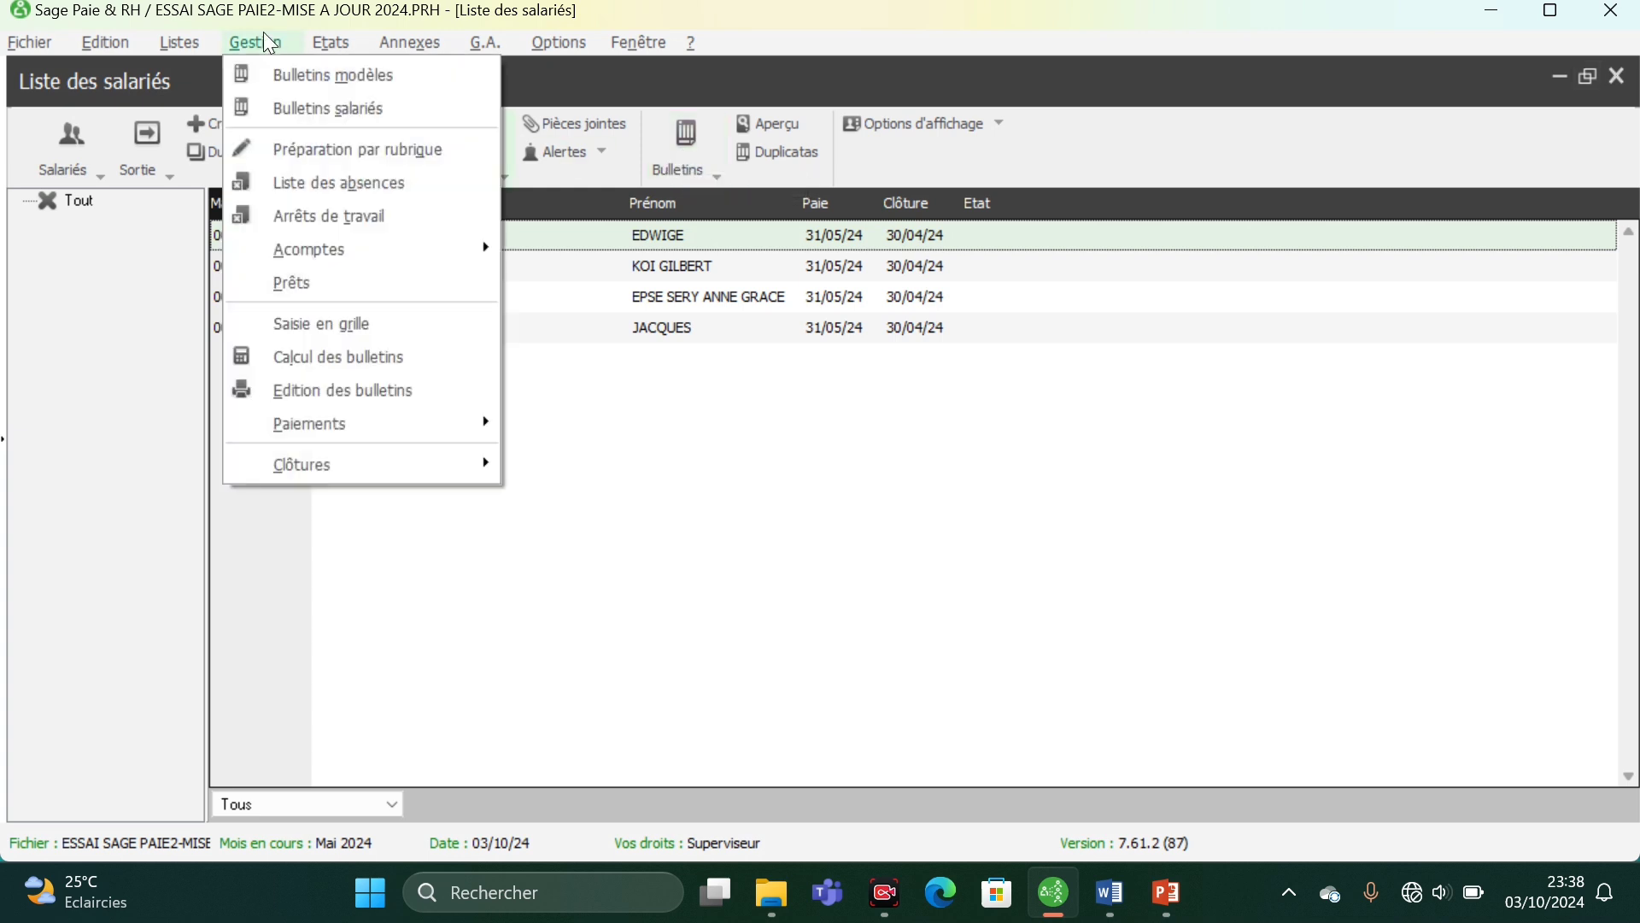
click(301, 77)
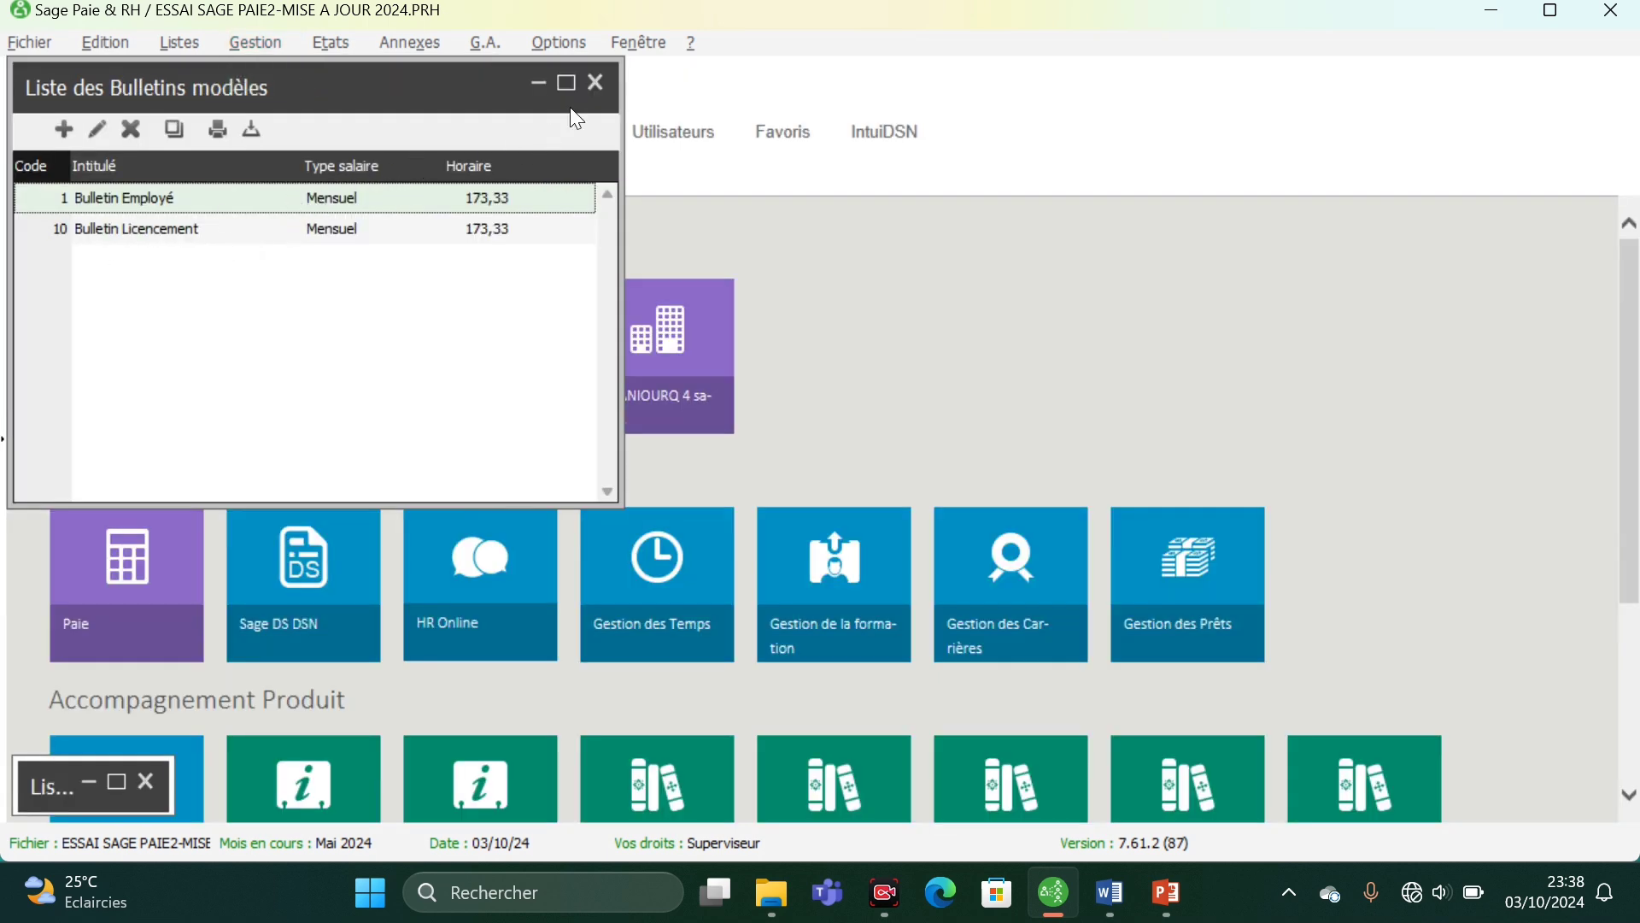
click(598, 85)
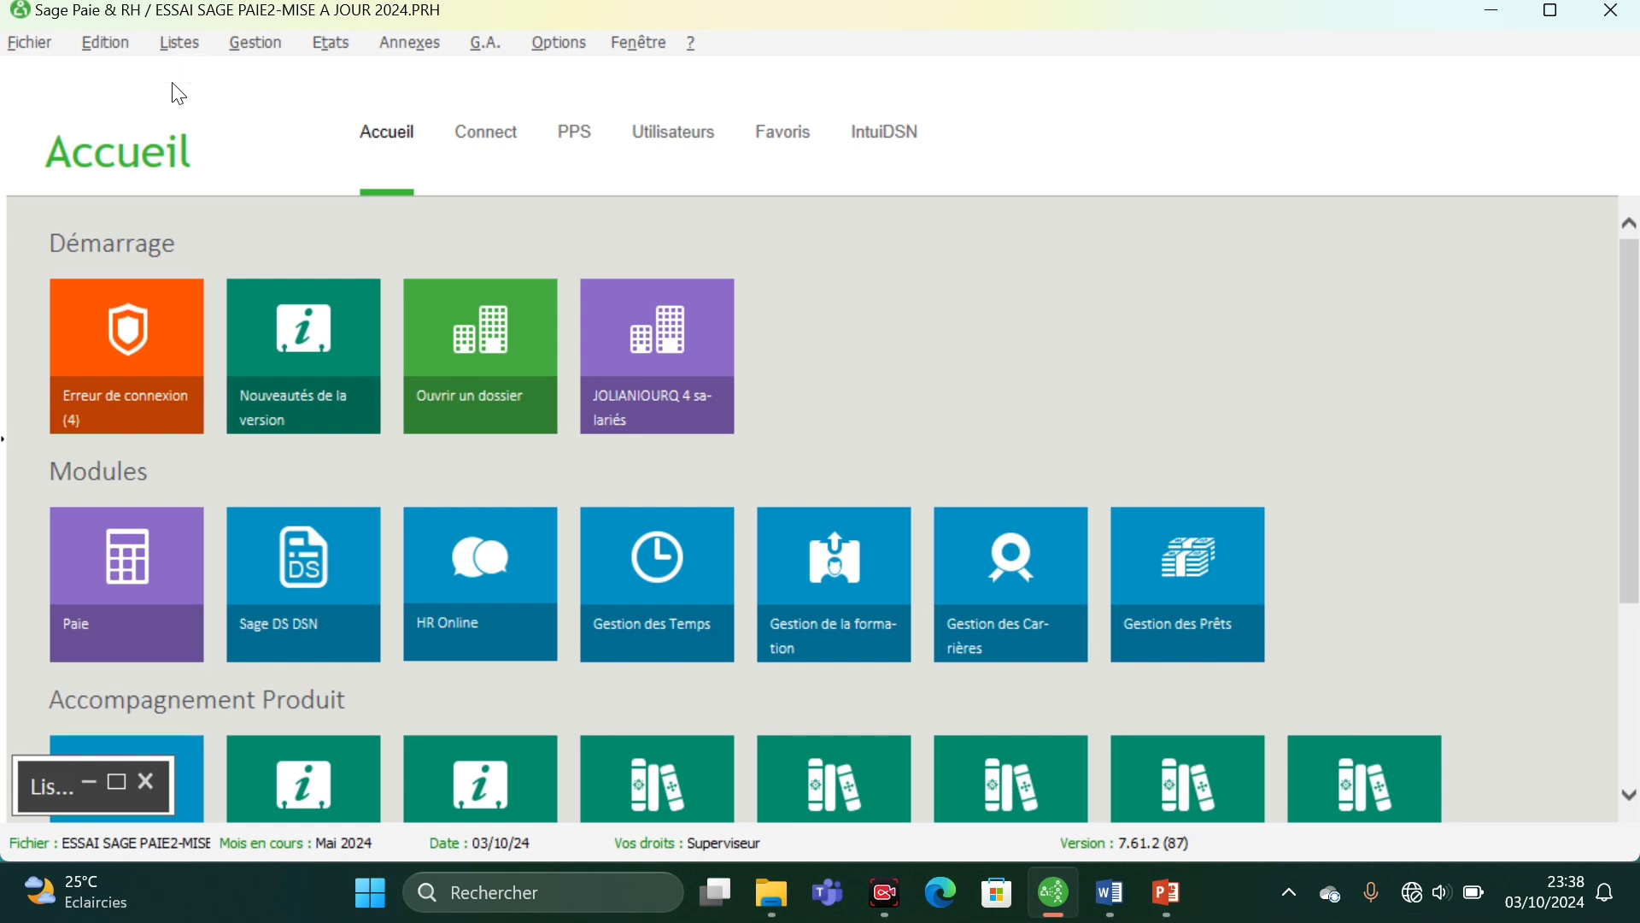
- Review the Paie settings and available model payslips in the record of employee 0001, and close the record
click(116, 781)
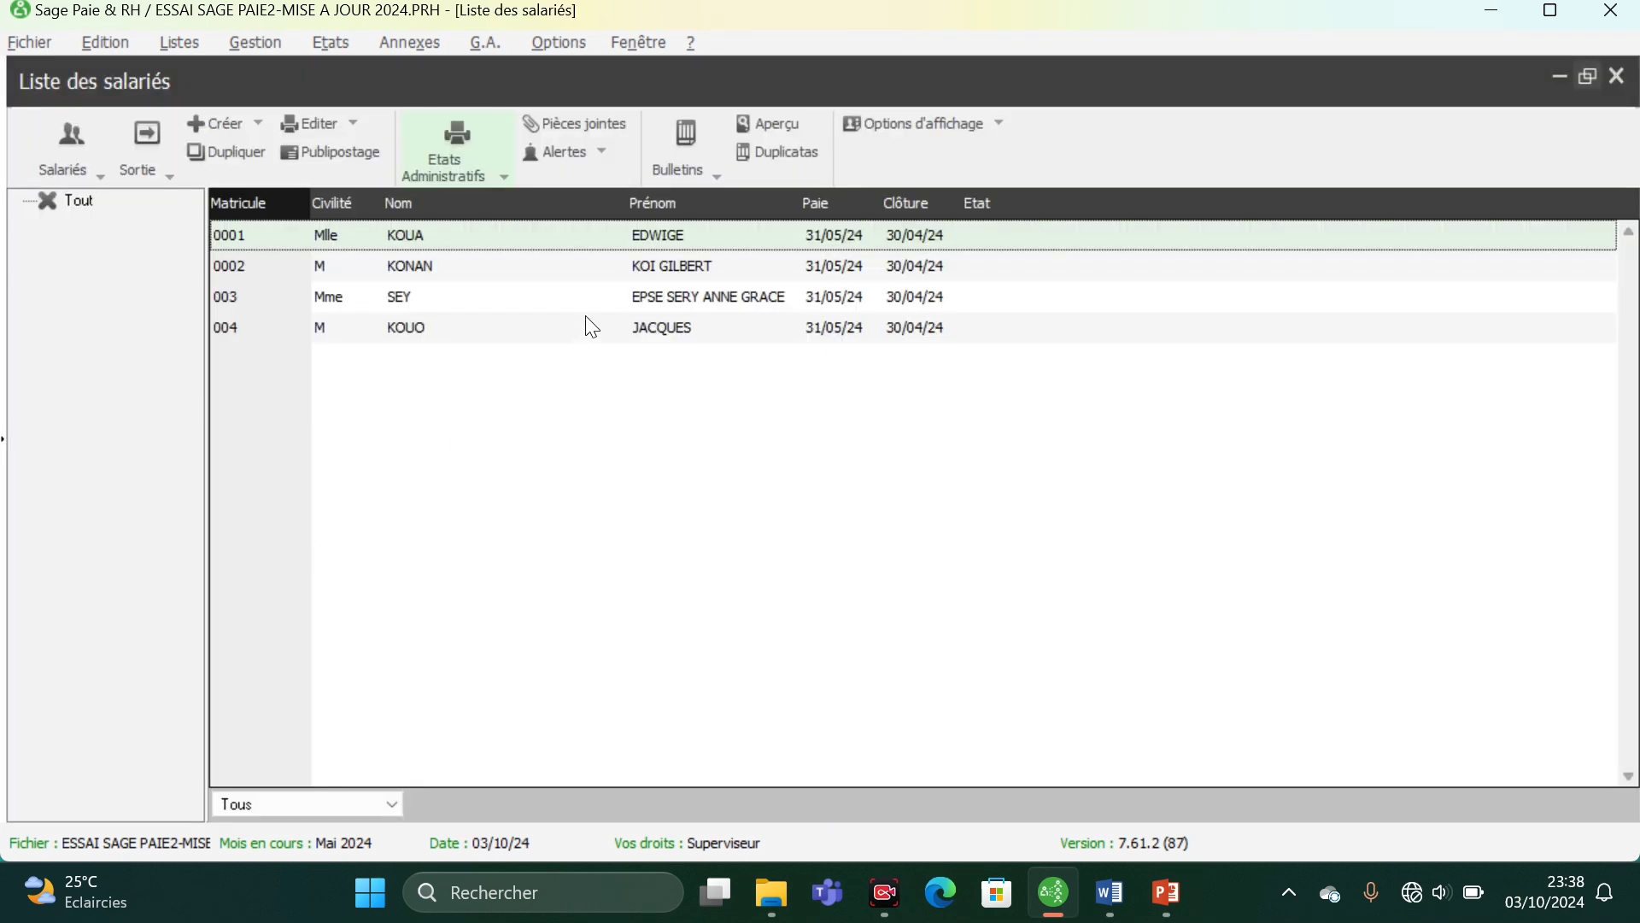
double_click(633, 242)
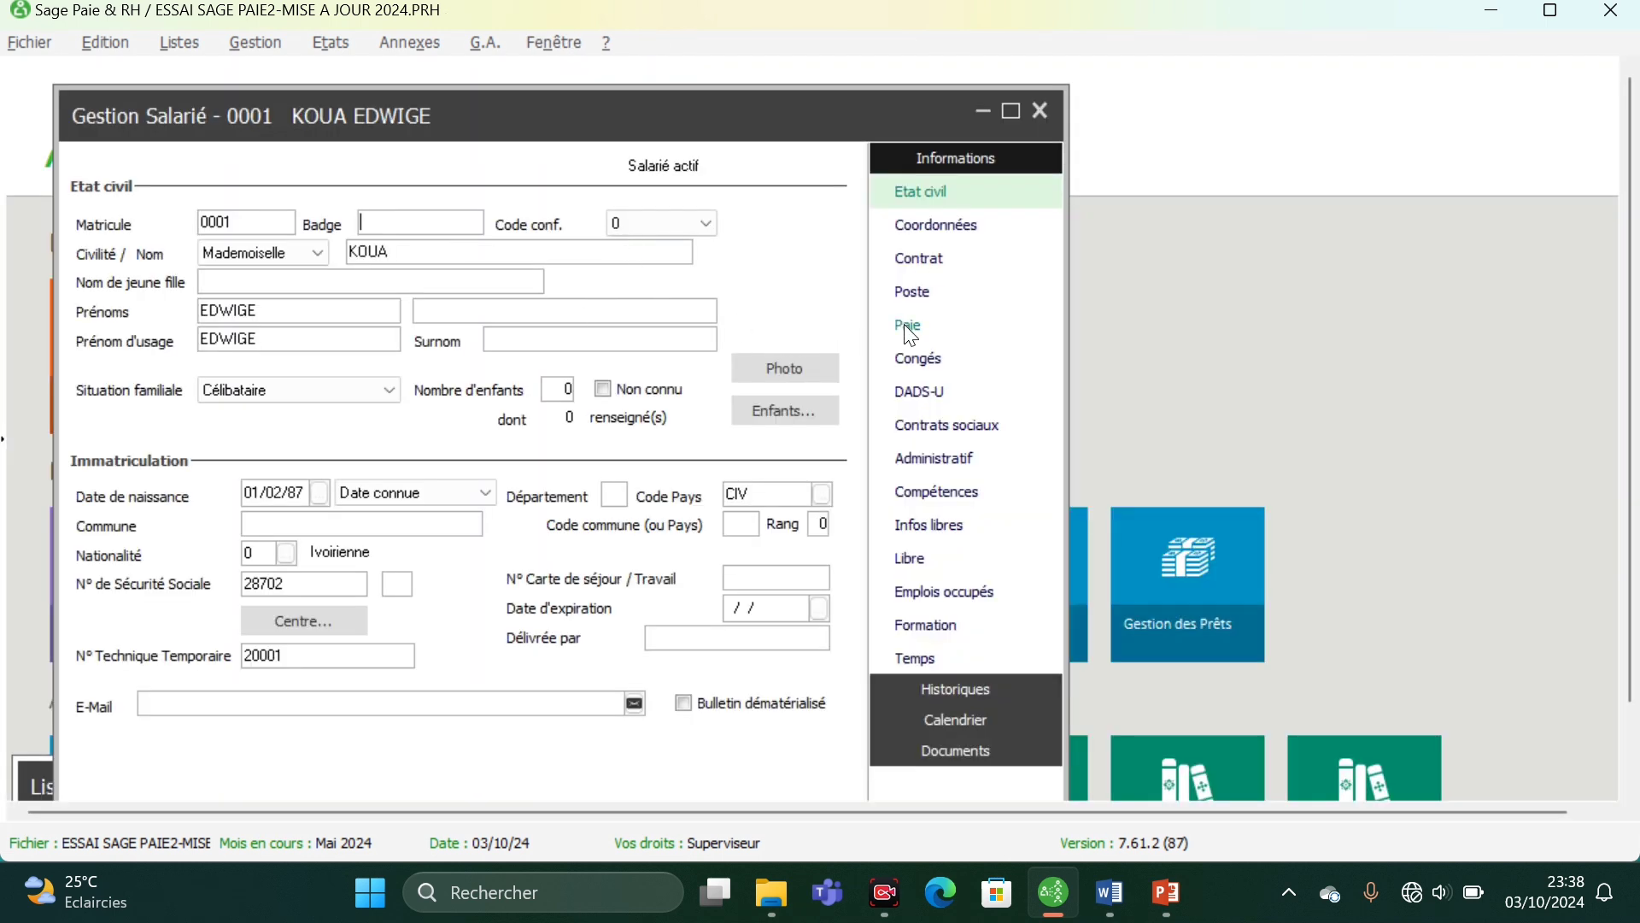
click(909, 329)
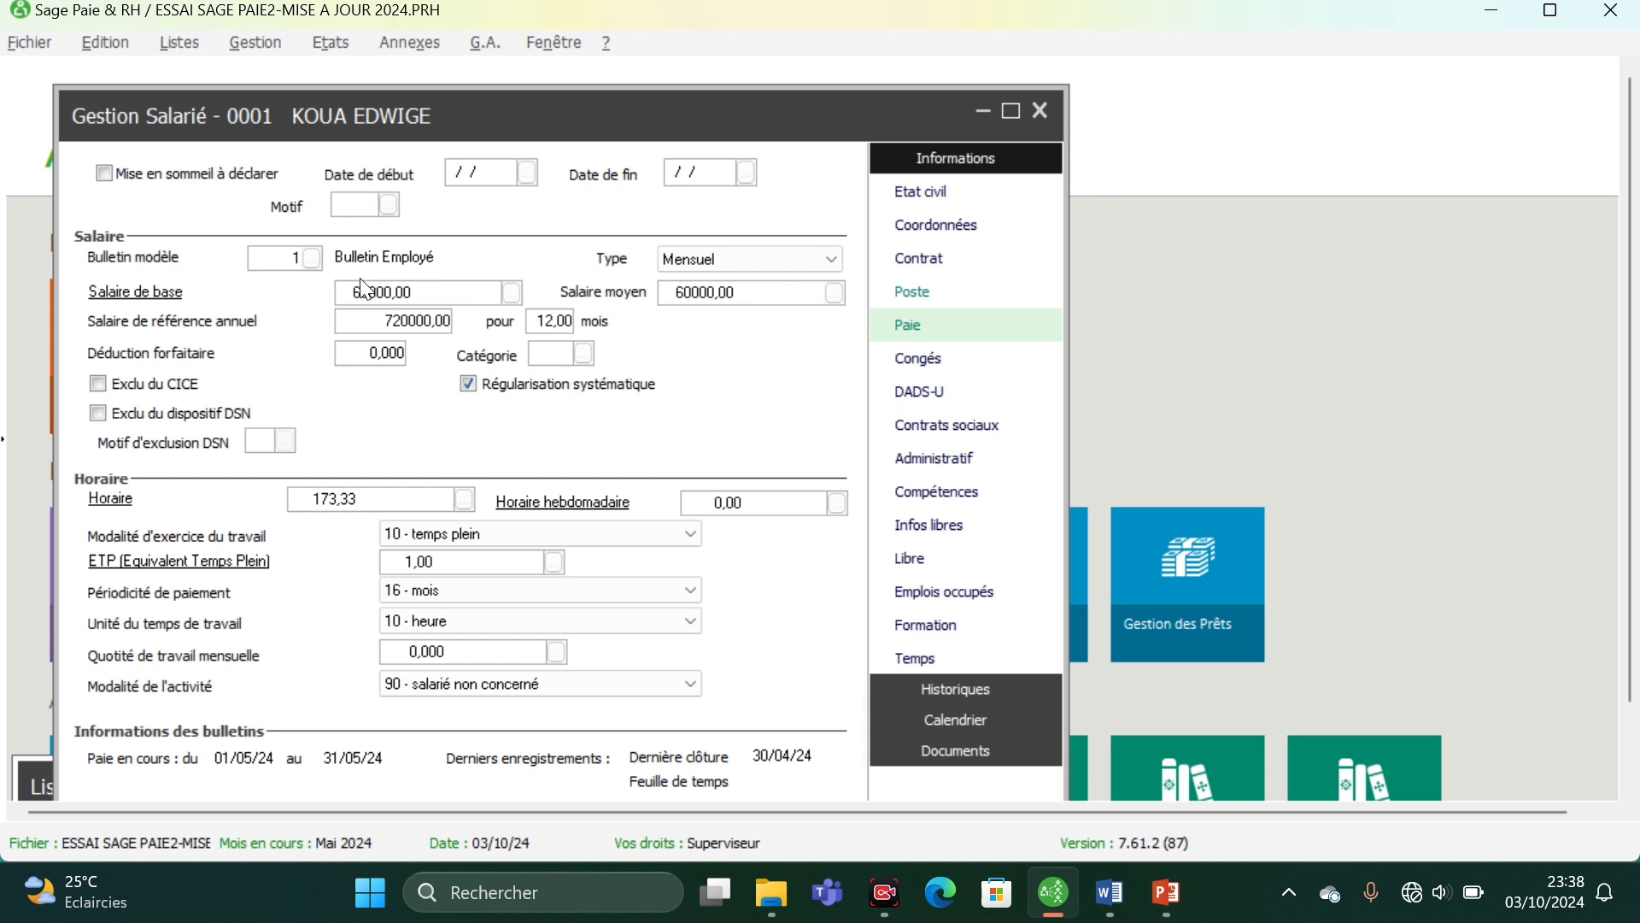
click(312, 258)
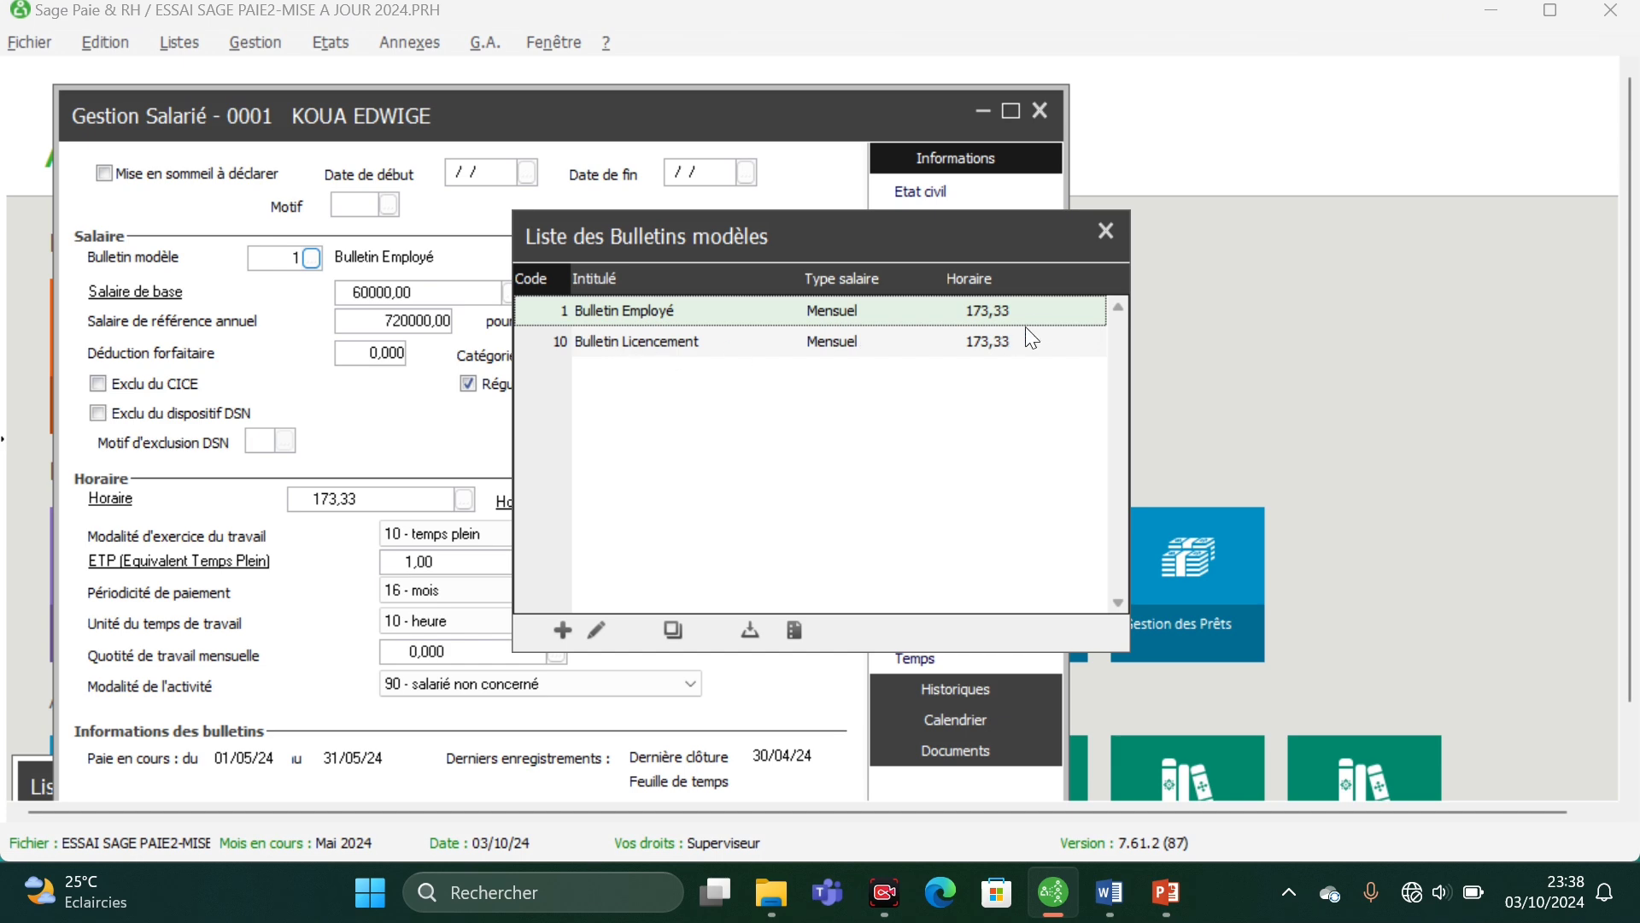
click(1105, 230)
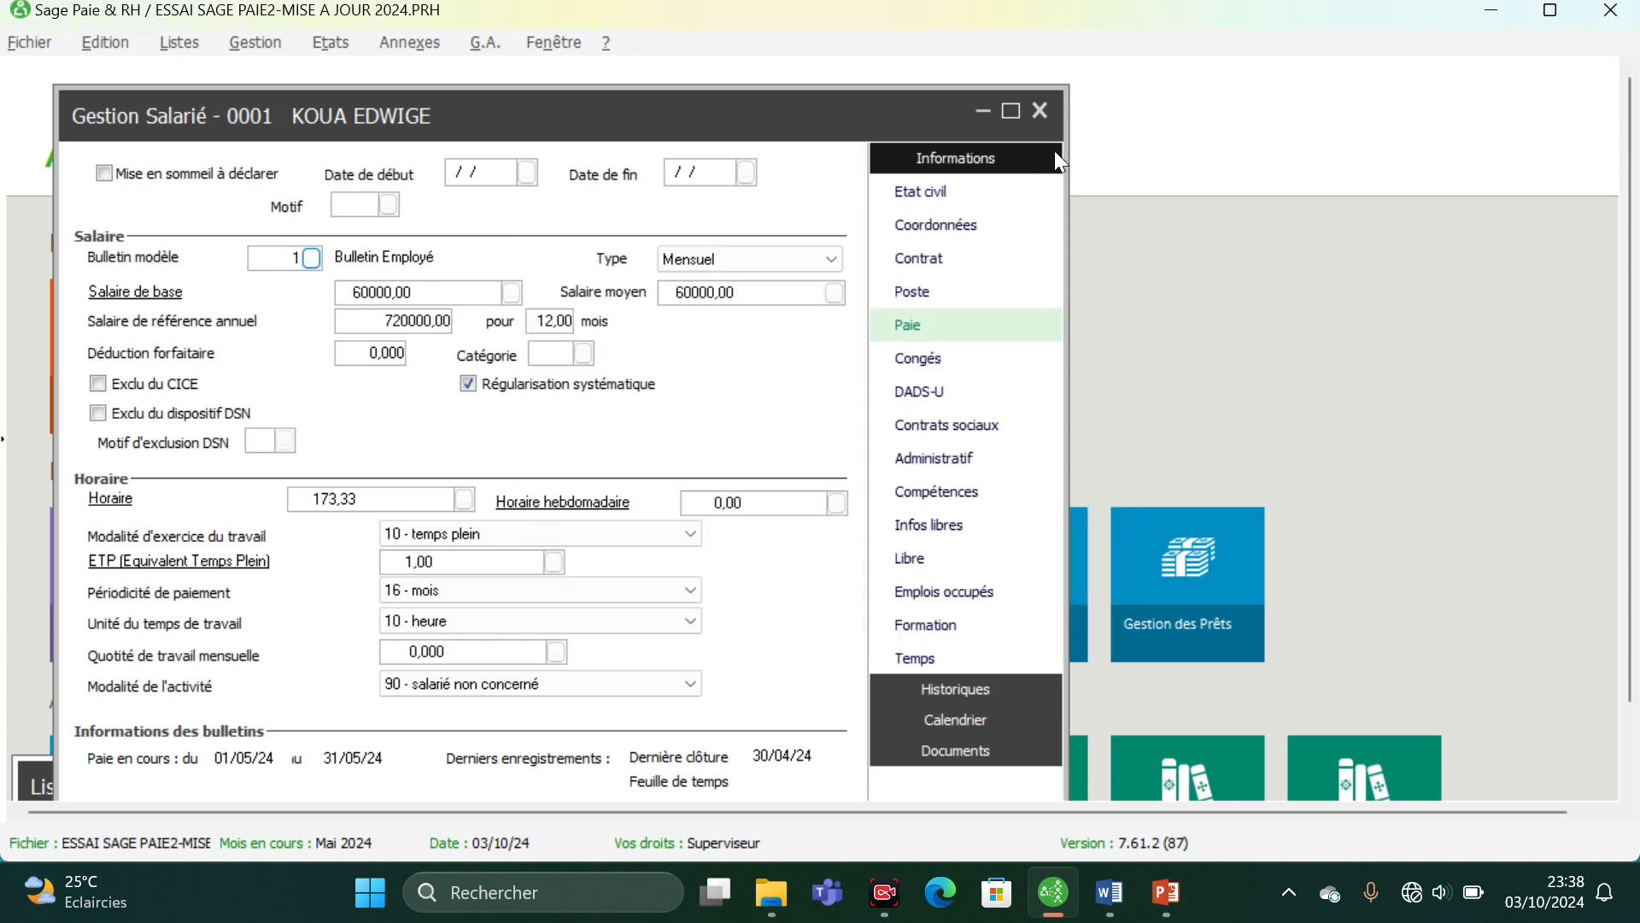
click(1039, 112)
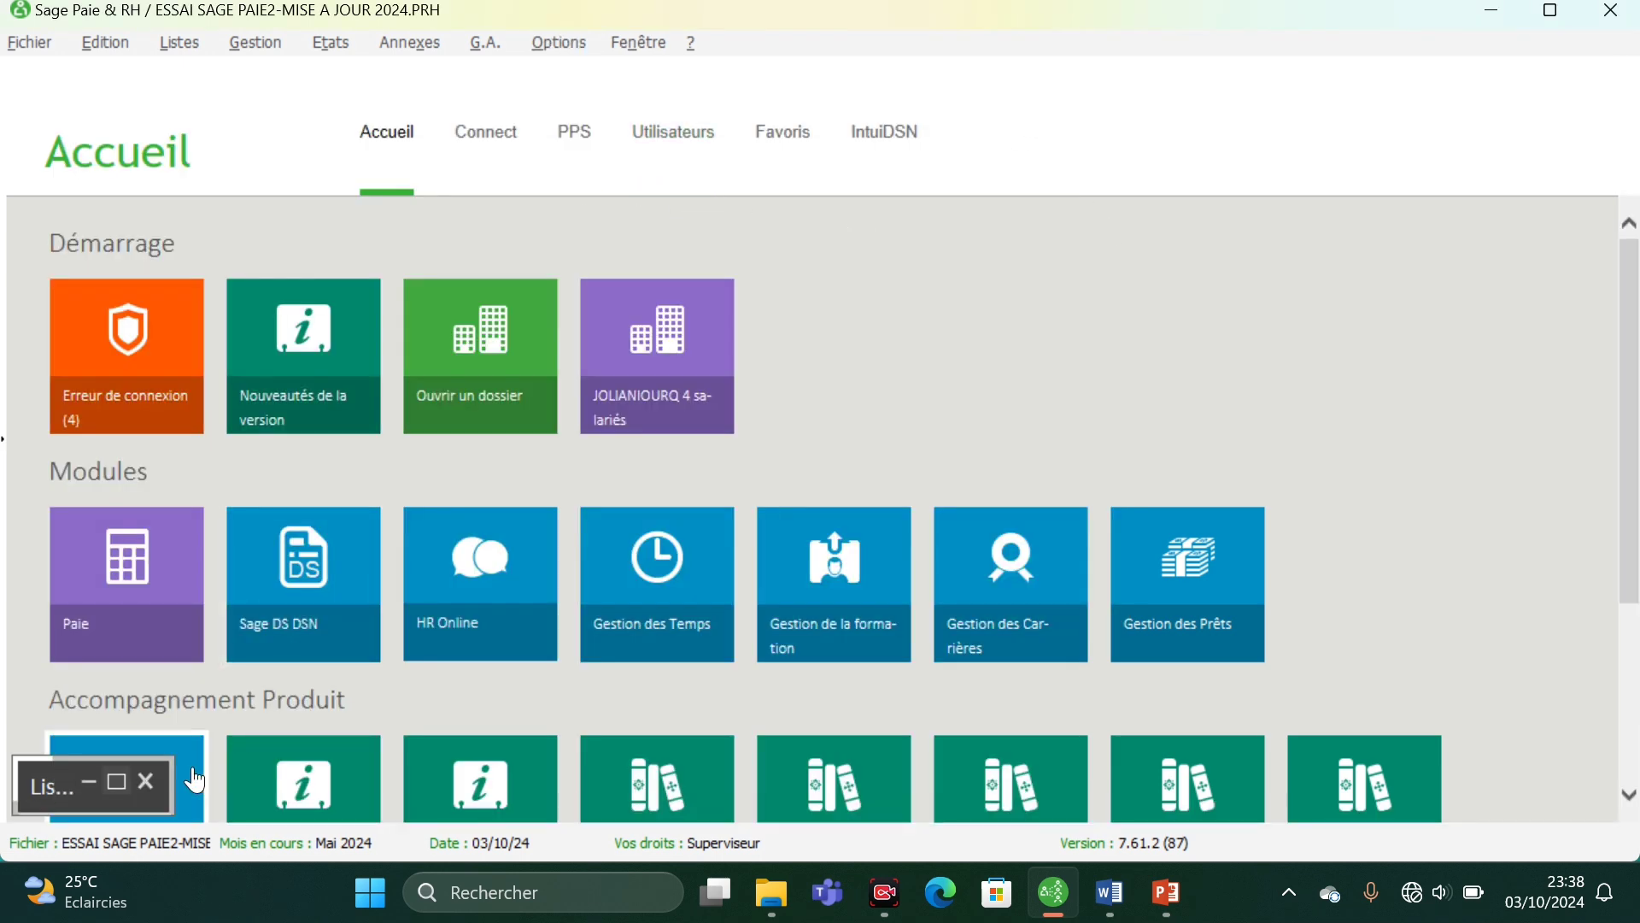
- Open the calculated payslip (Bulletin calculé) of employee 0001 from the employee list
click(116, 782)
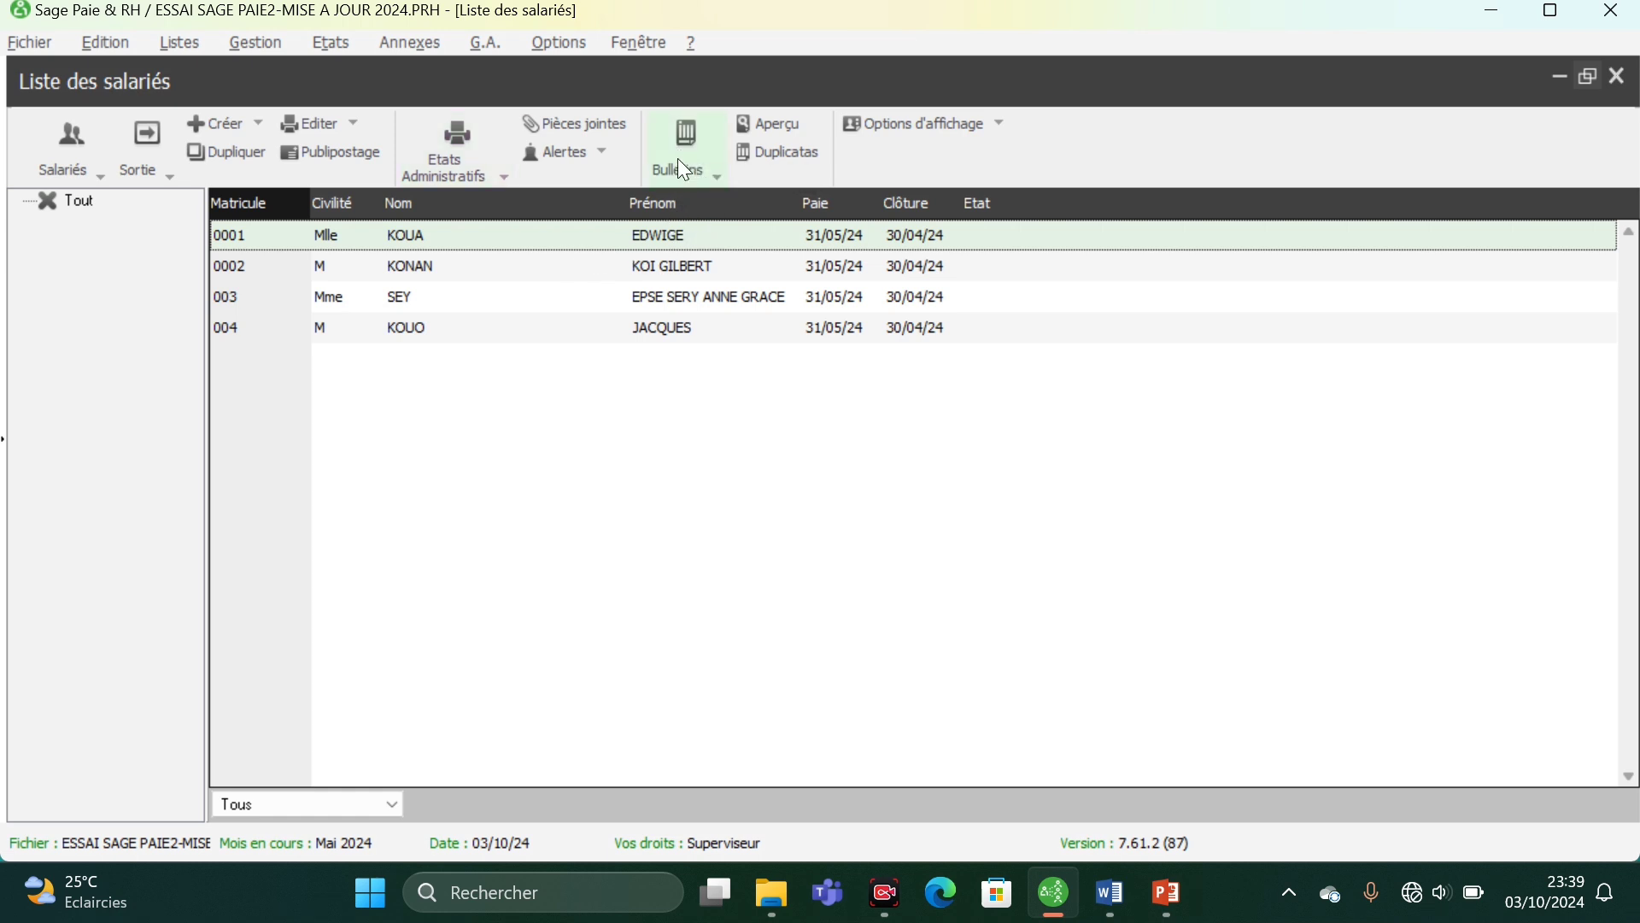
click(681, 136)
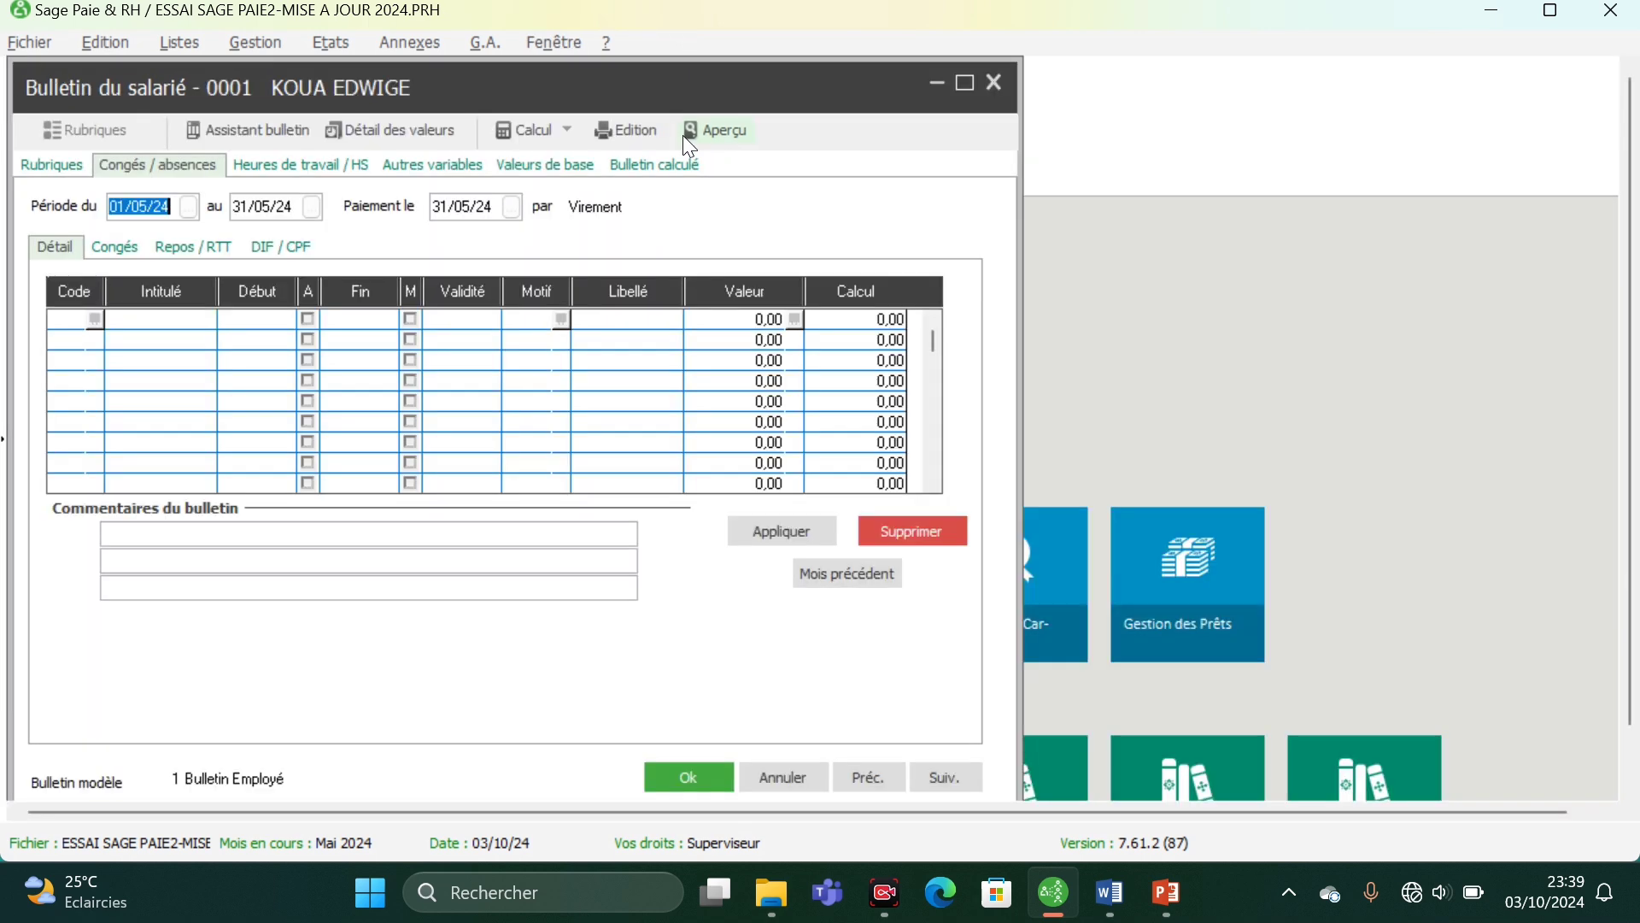
click(645, 171)
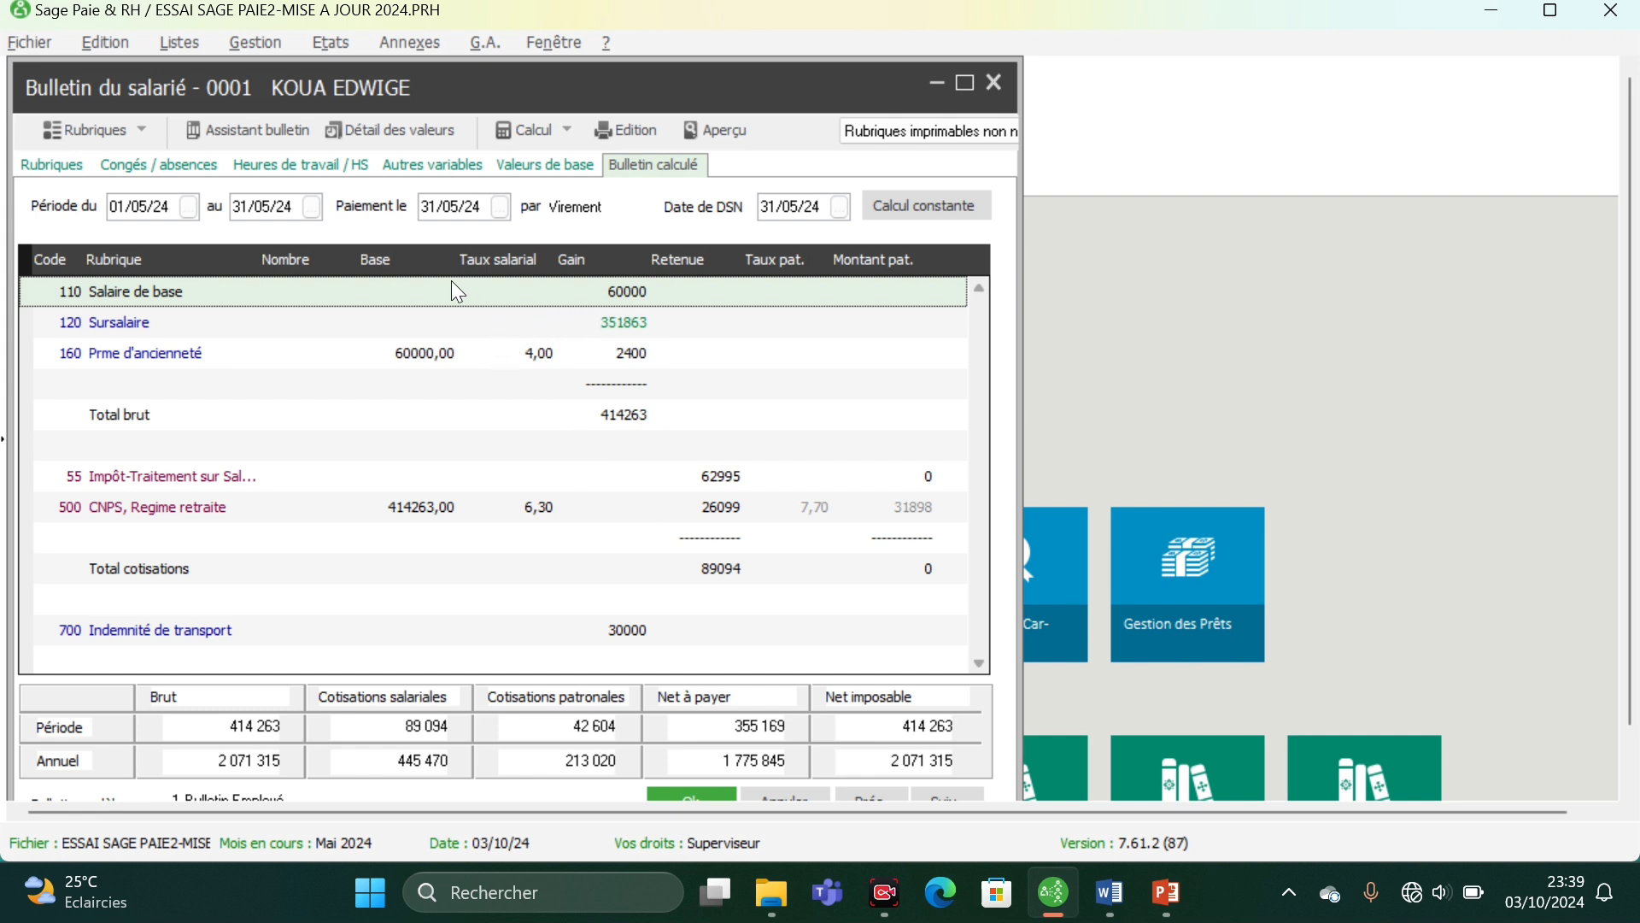
- Start activating rubriques on the payslip and add ITS items 170 Gratification and 240 Préavis to the selection
right_click(703, 363)
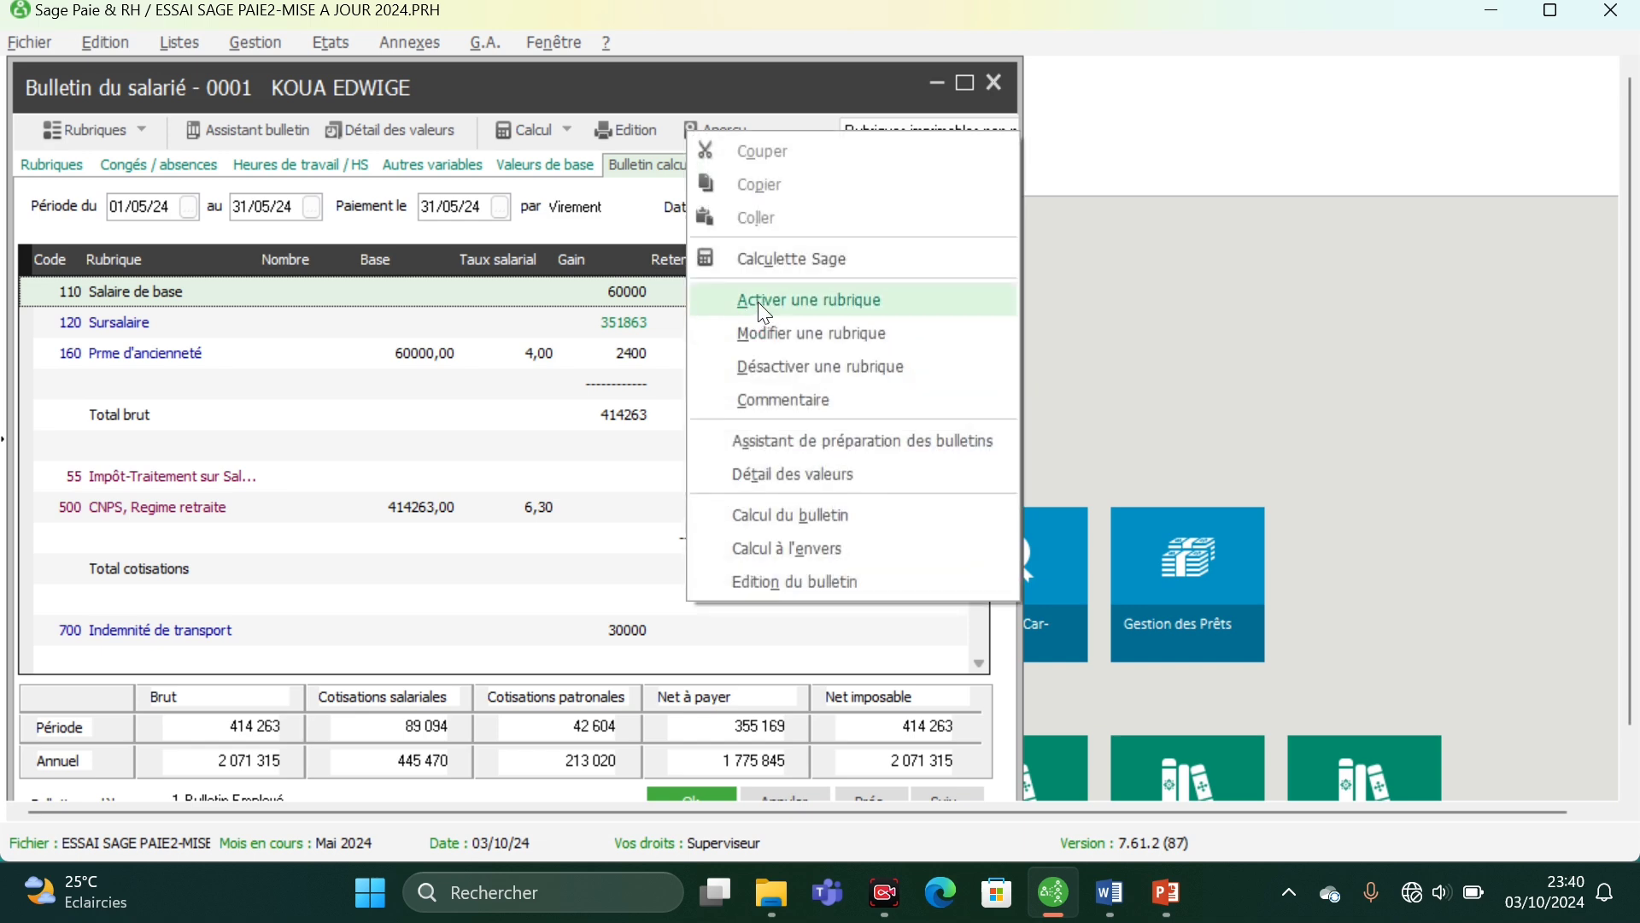
click(758, 304)
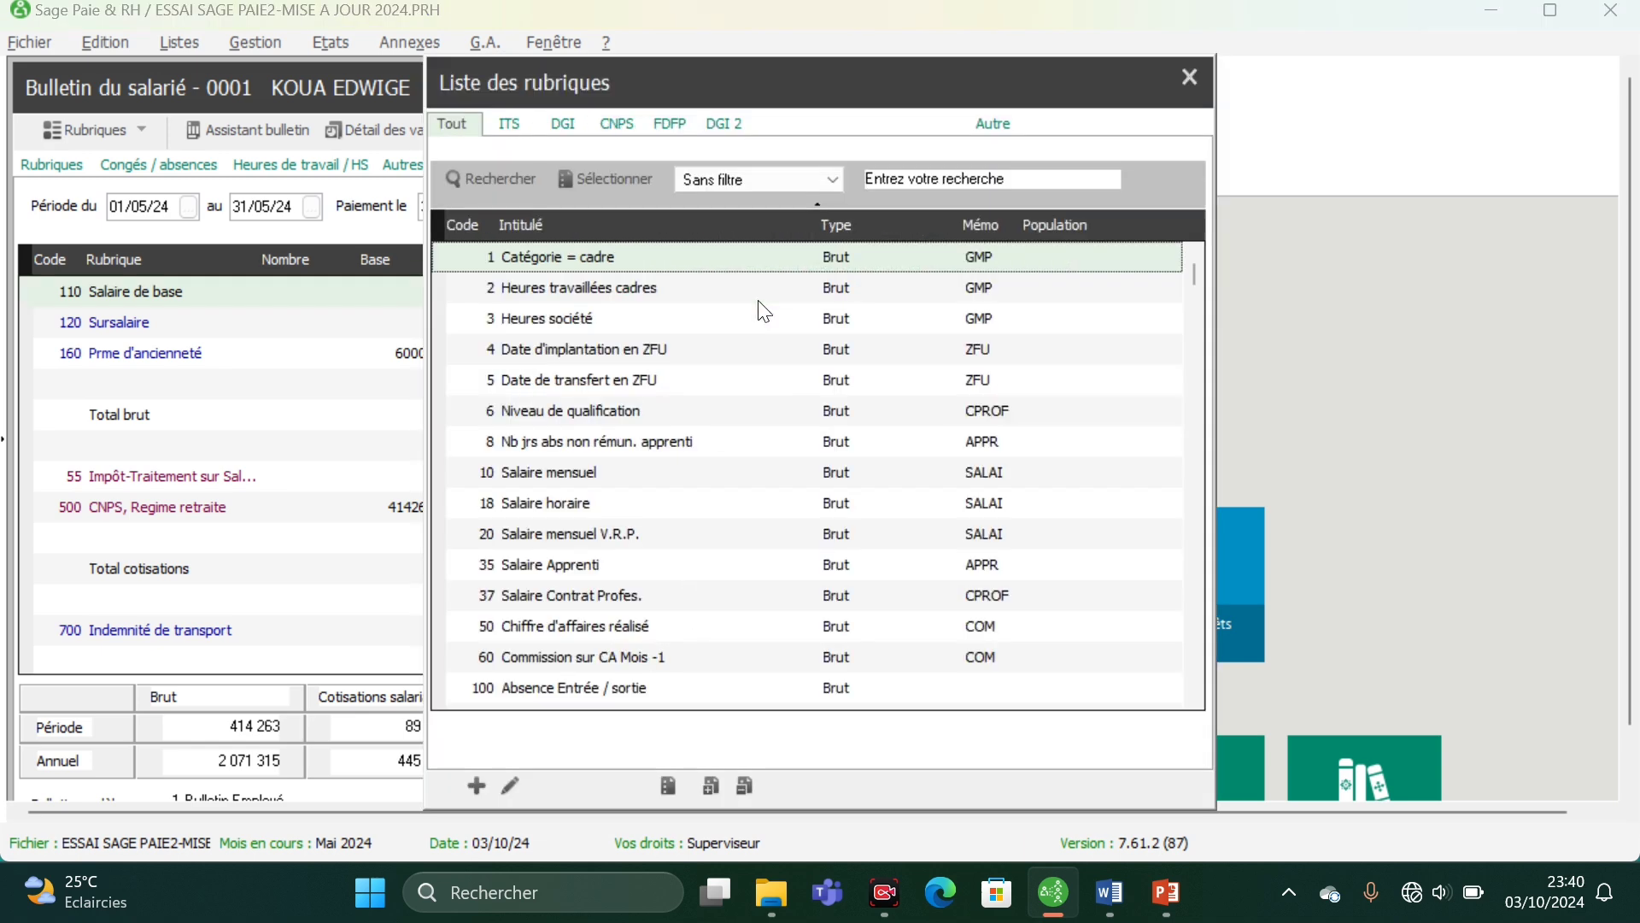
click(512, 128)
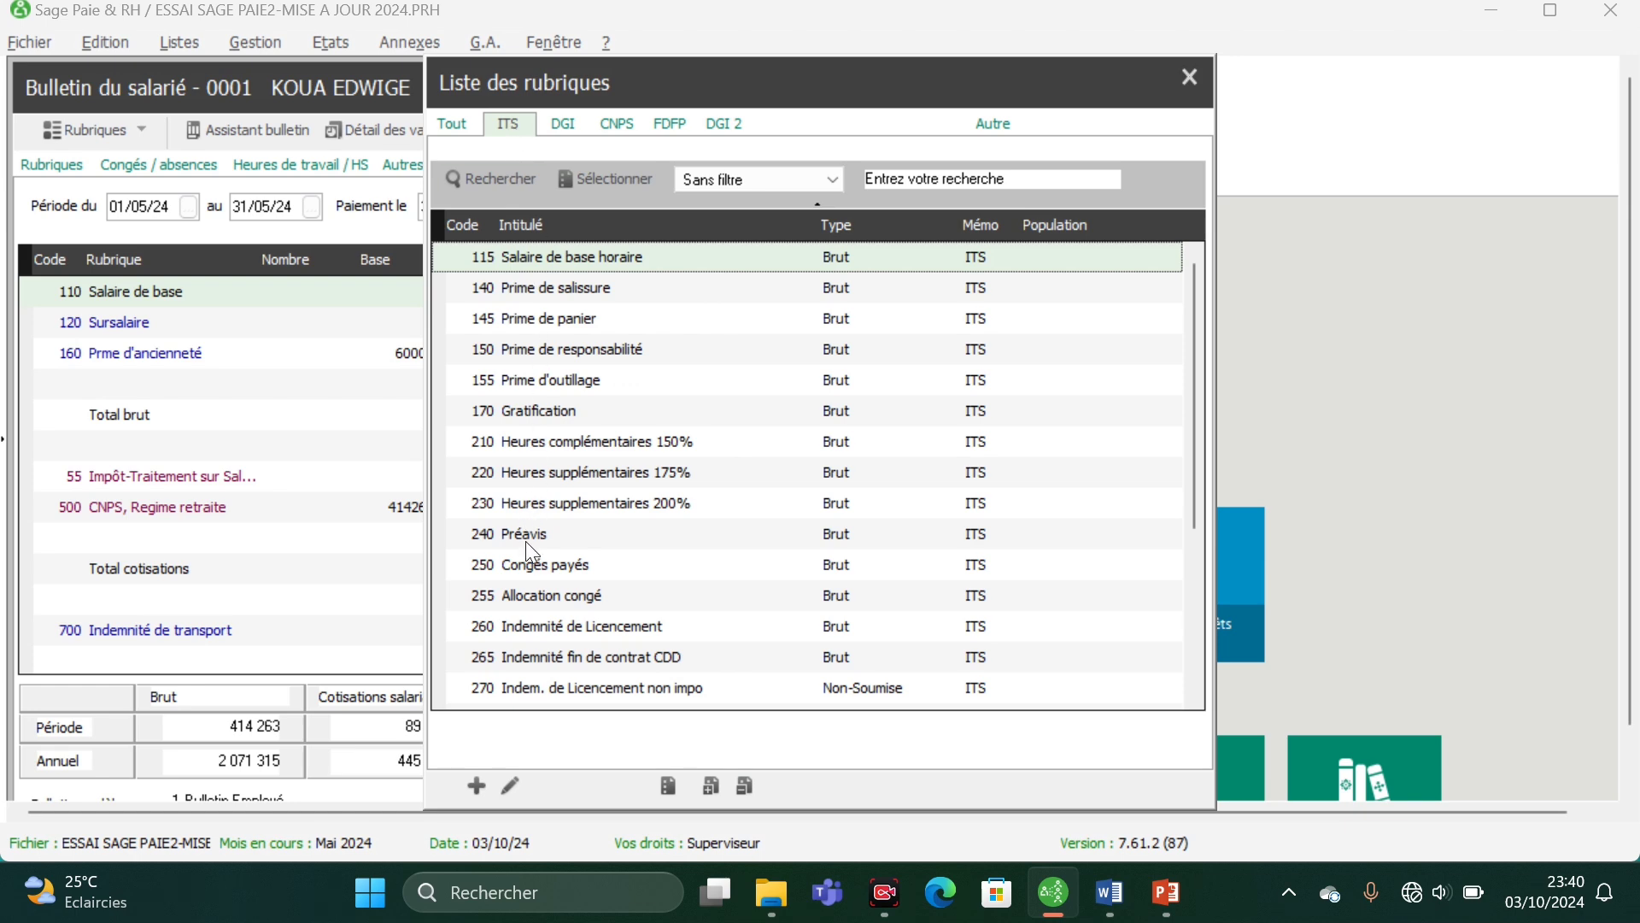
click(542, 412)
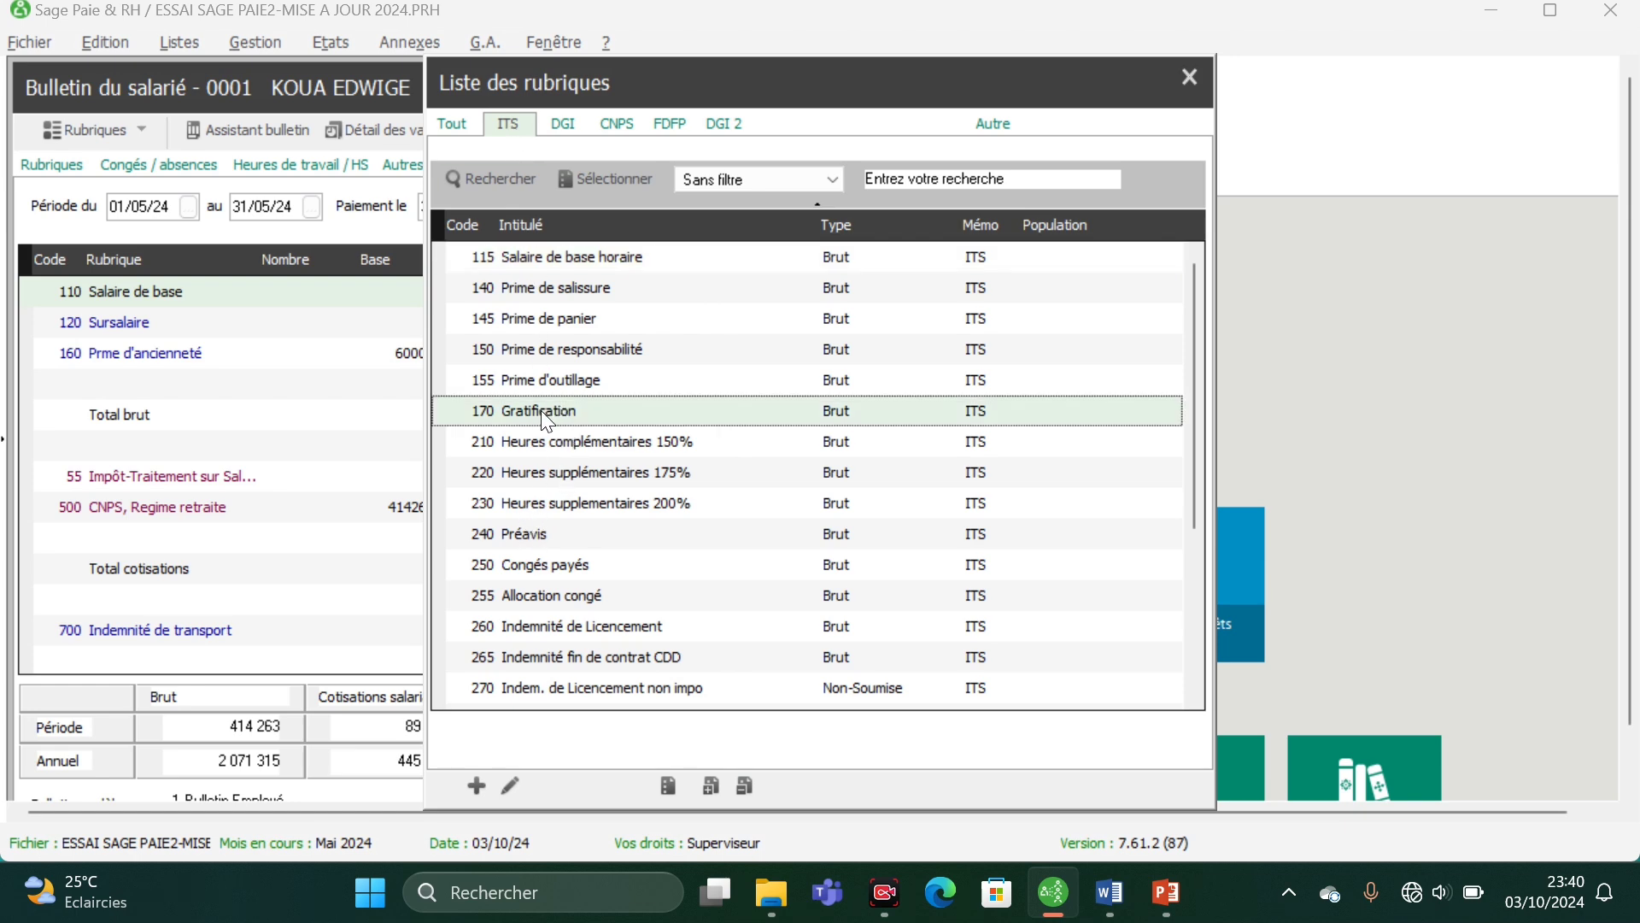
click(707, 798)
click(710, 794)
click(535, 535)
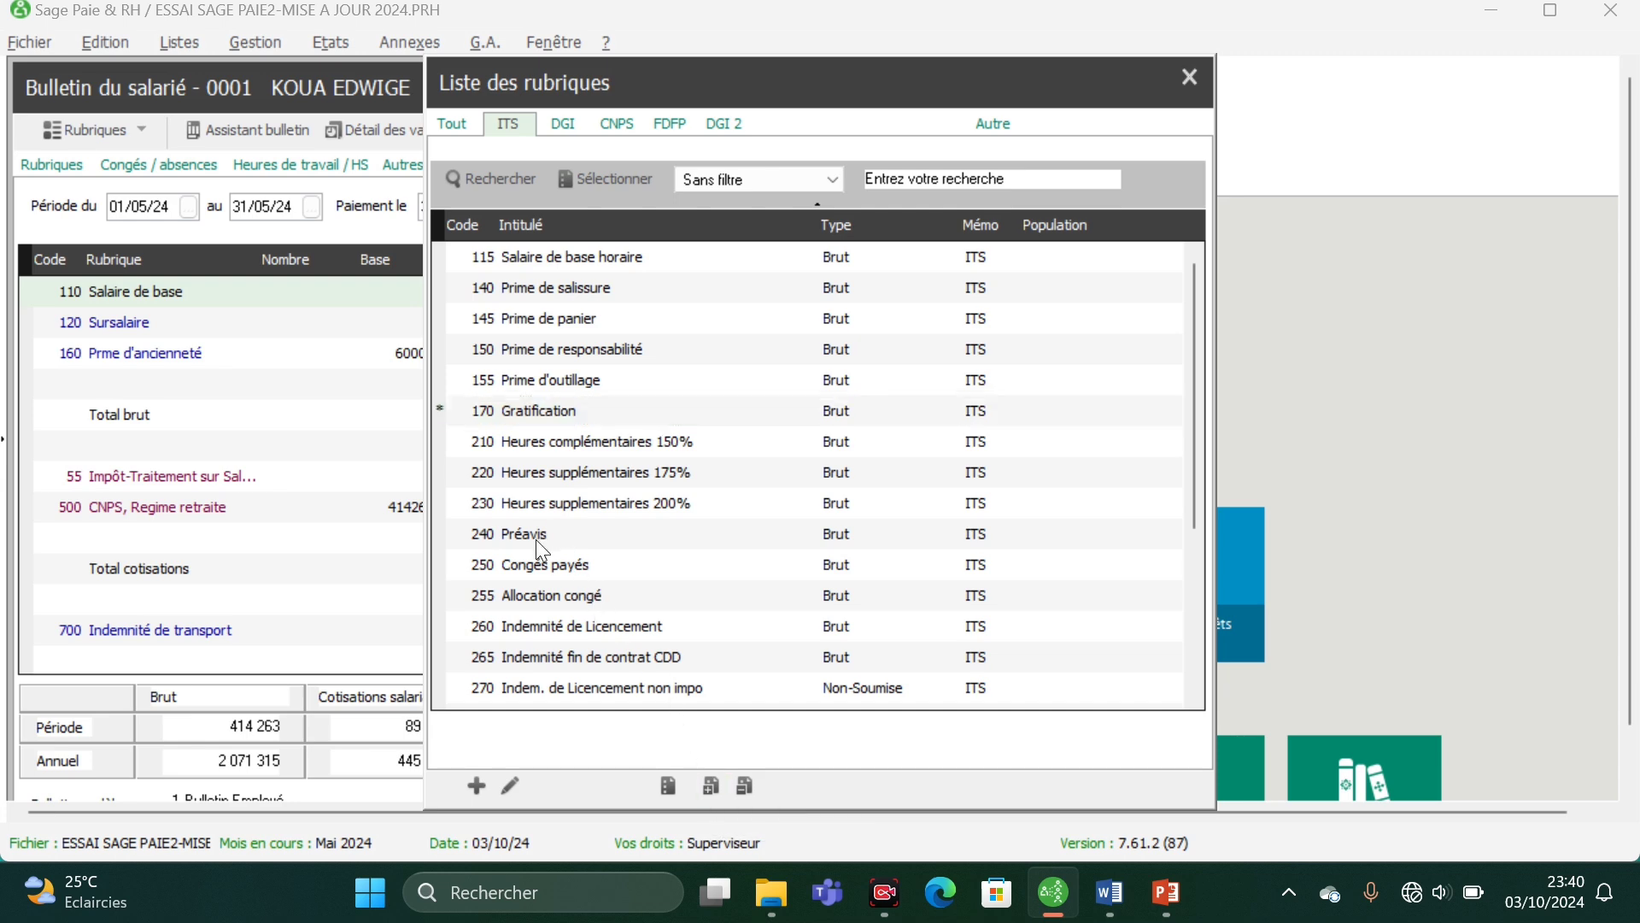
click(710, 786)
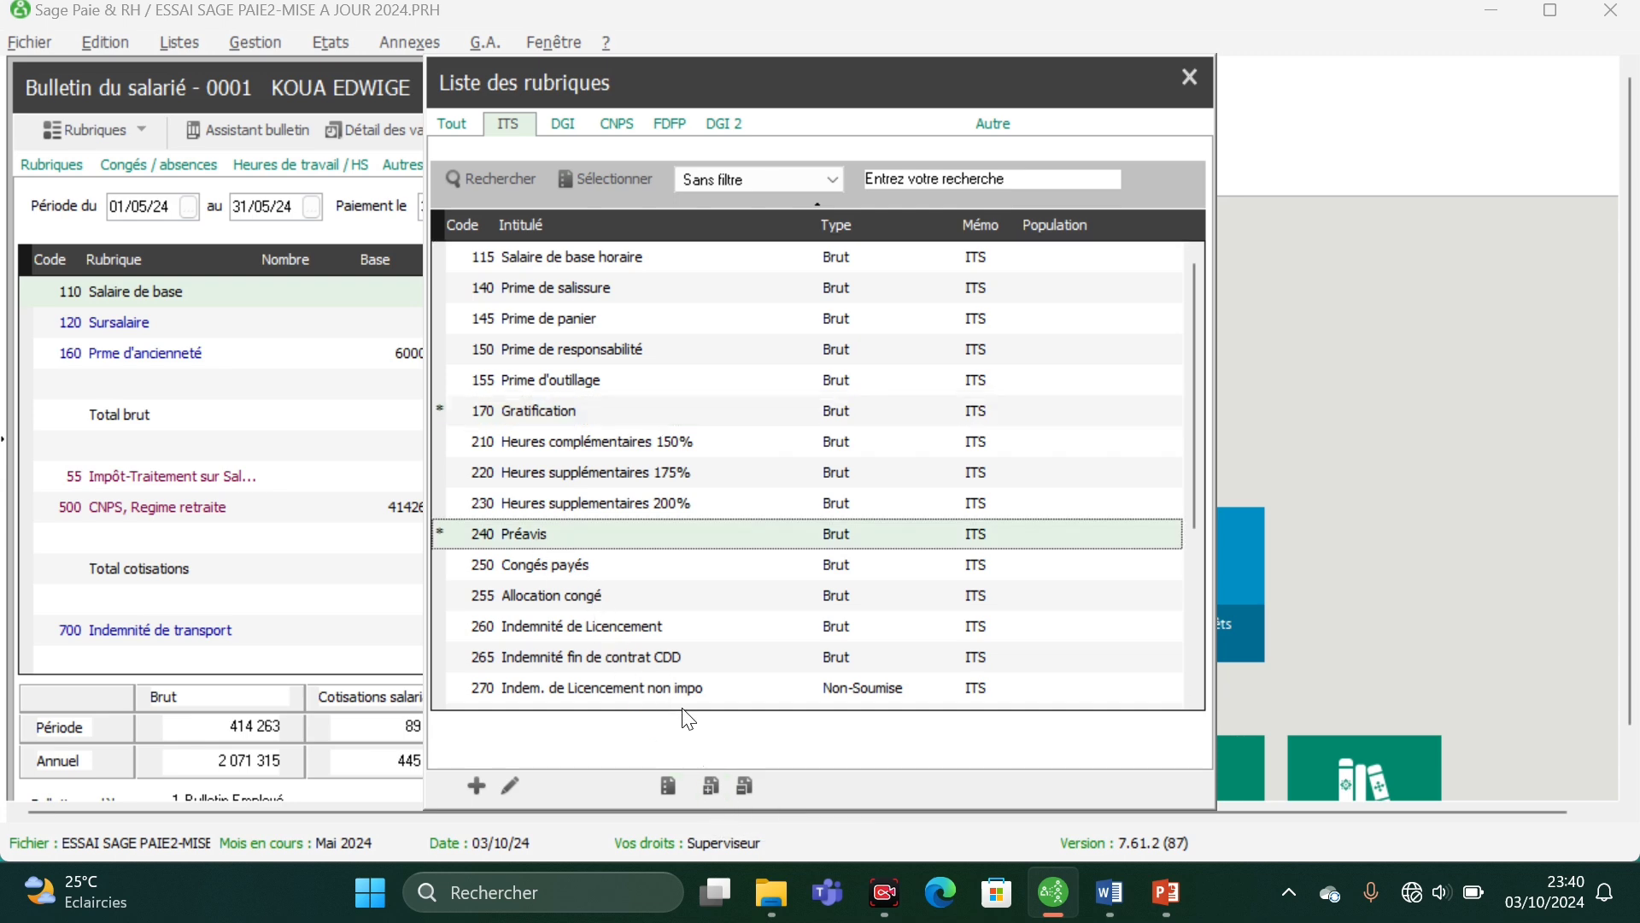
- Add 250 Congés payés, 260 Indemnité de Licencement and 270 Indem. de Licencement non impo to the selection and activate all selected rubriques
click(588, 574)
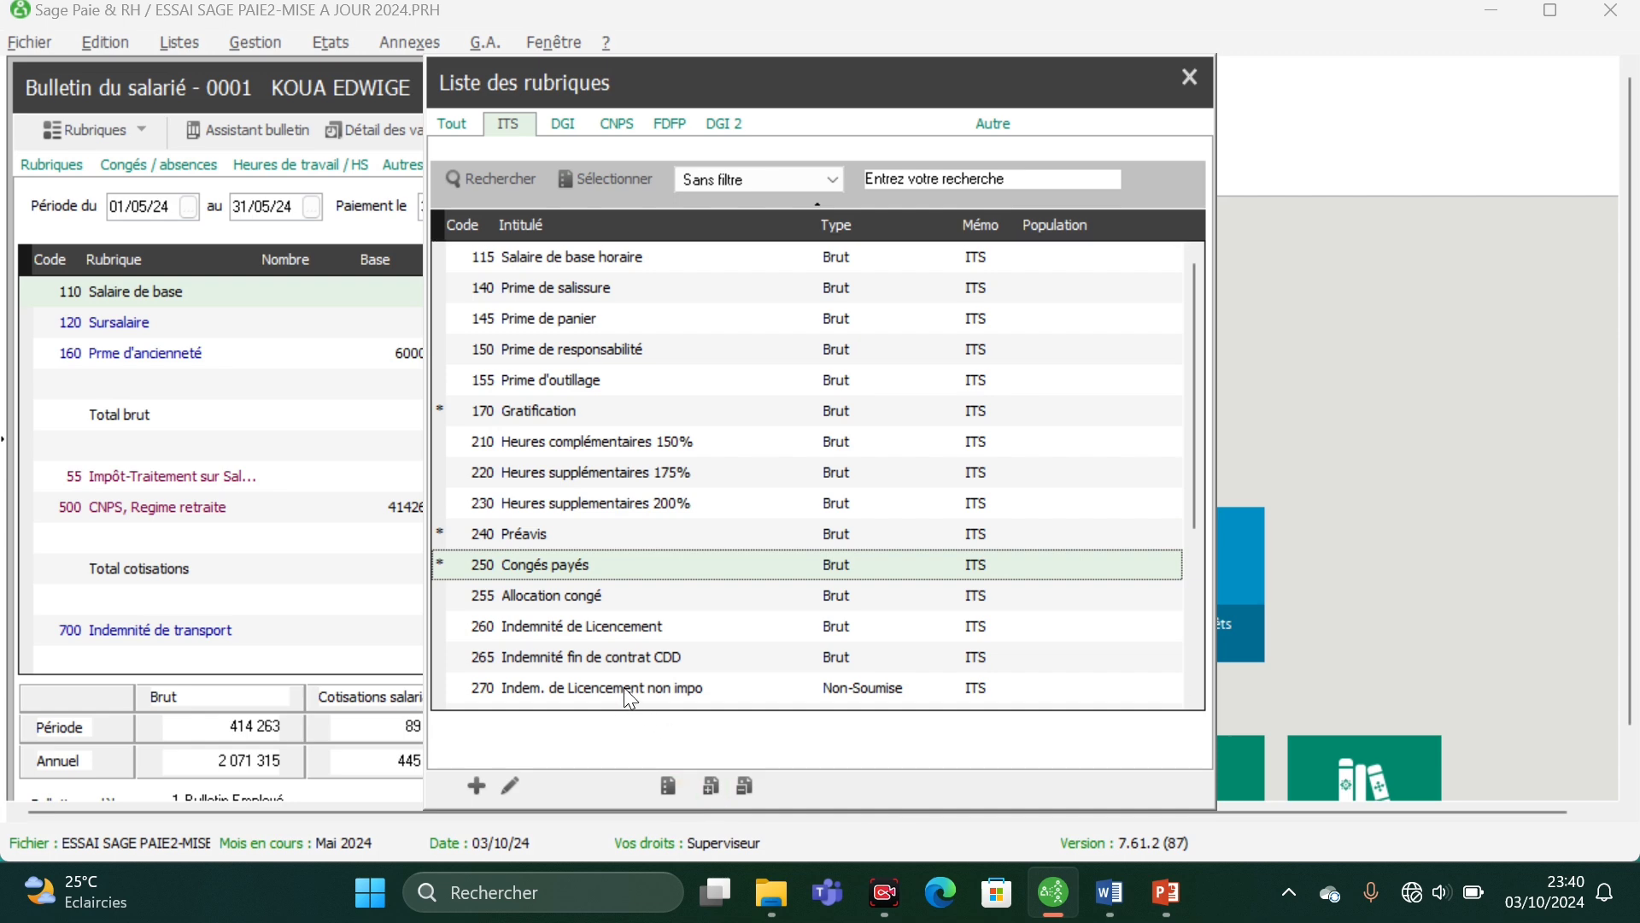
click(628, 628)
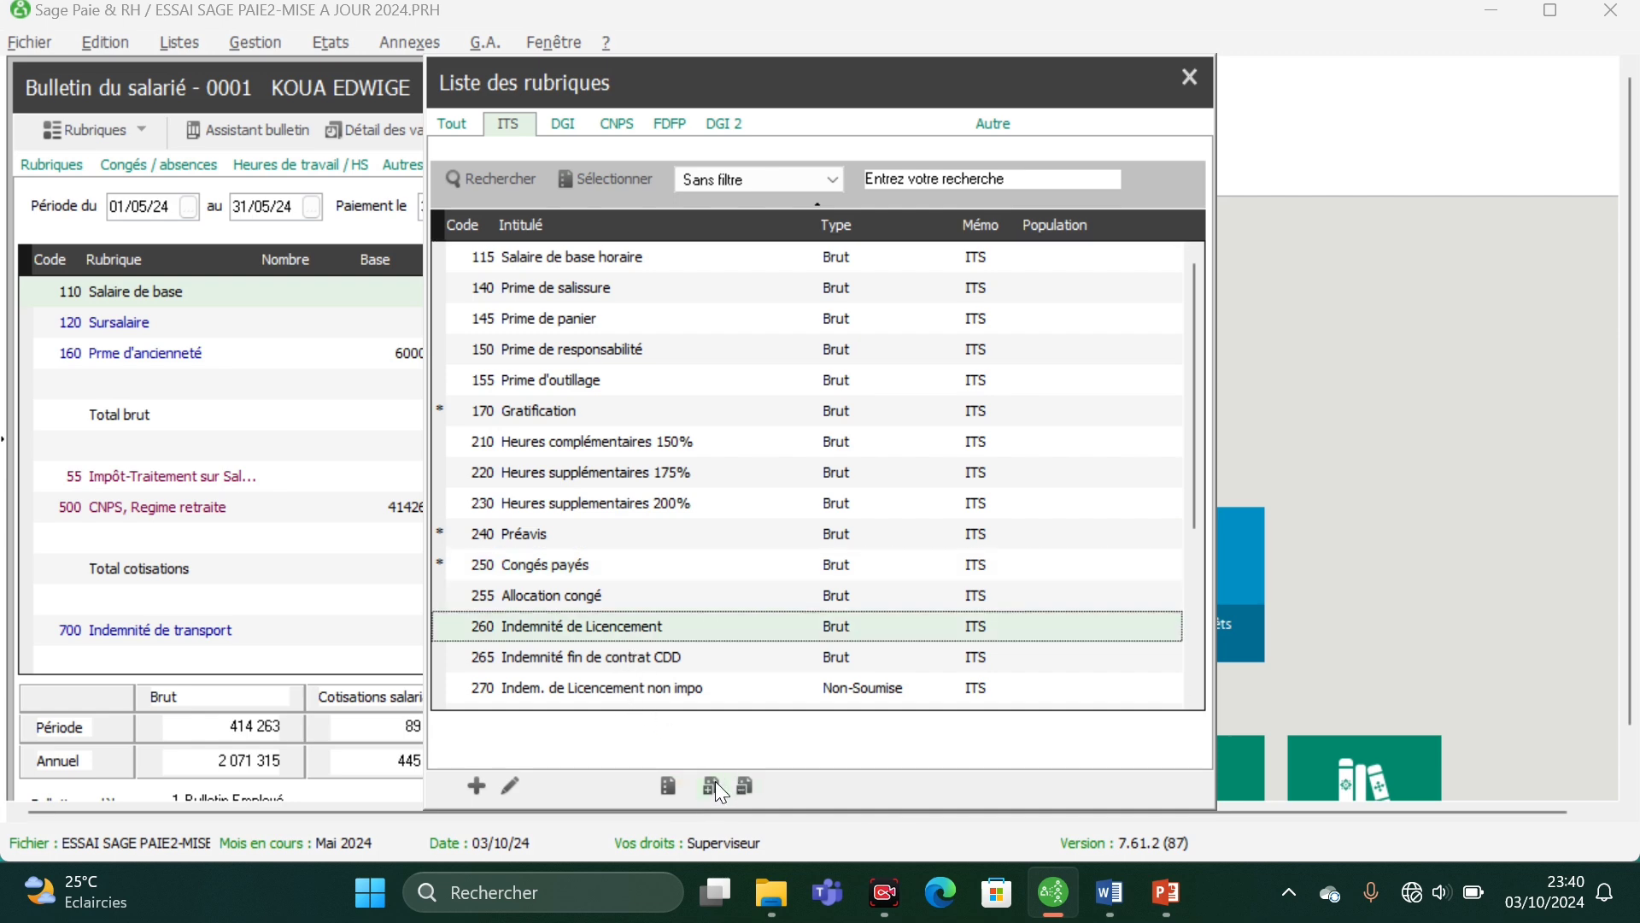
click(716, 786)
click(640, 696)
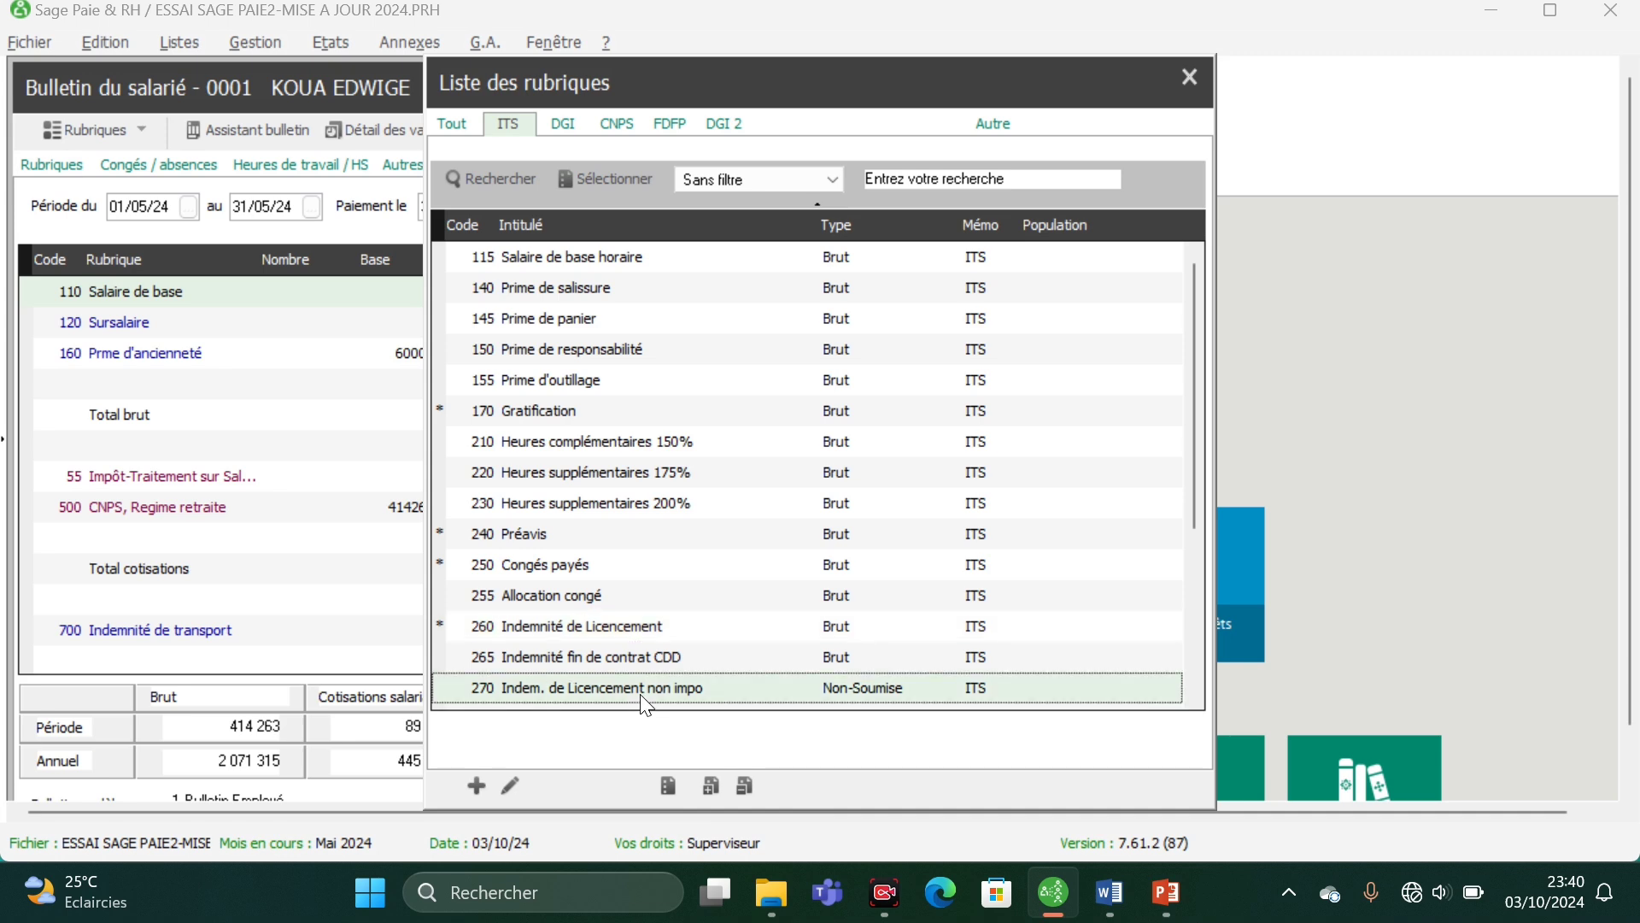
click(711, 789)
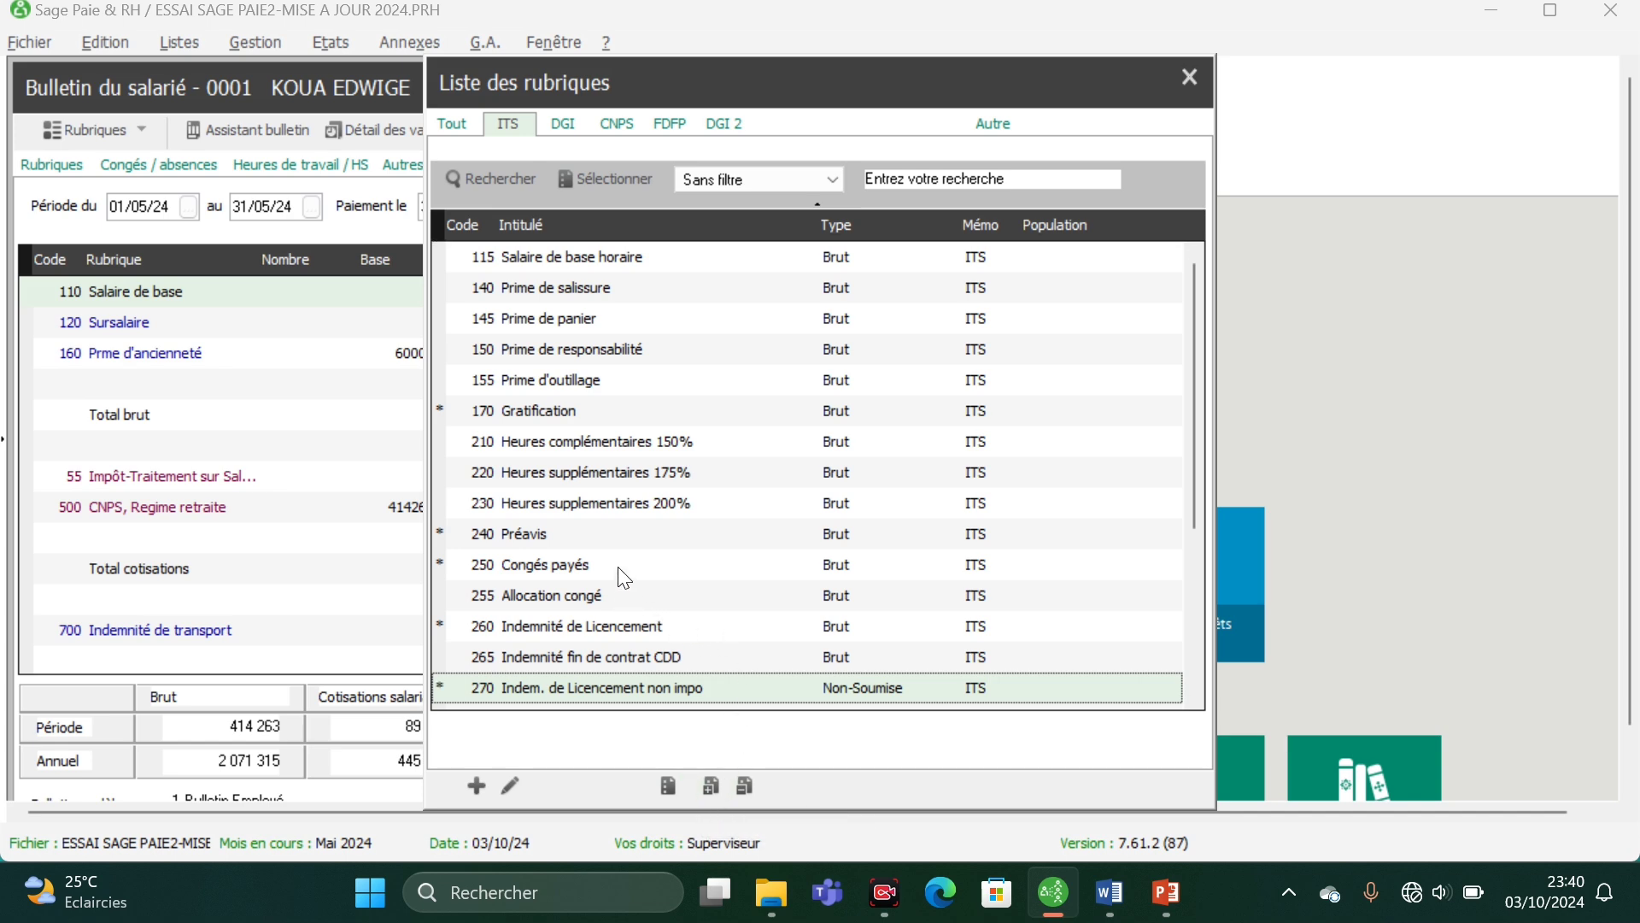
scroll(655, 470, down, 3)
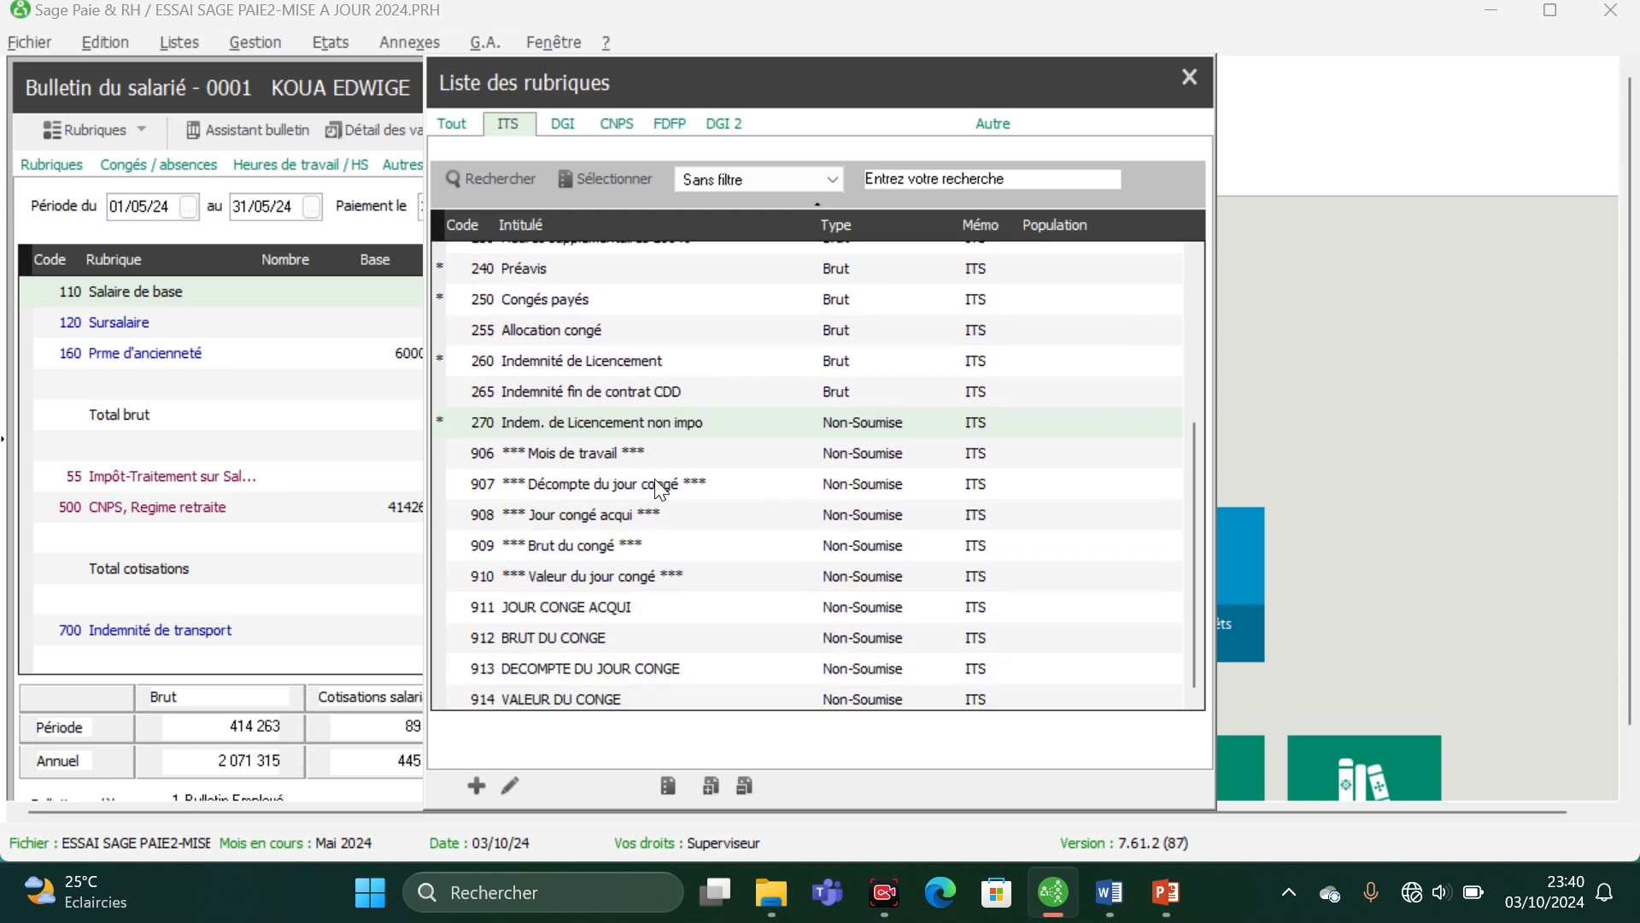
scroll(656, 483, up, 3)
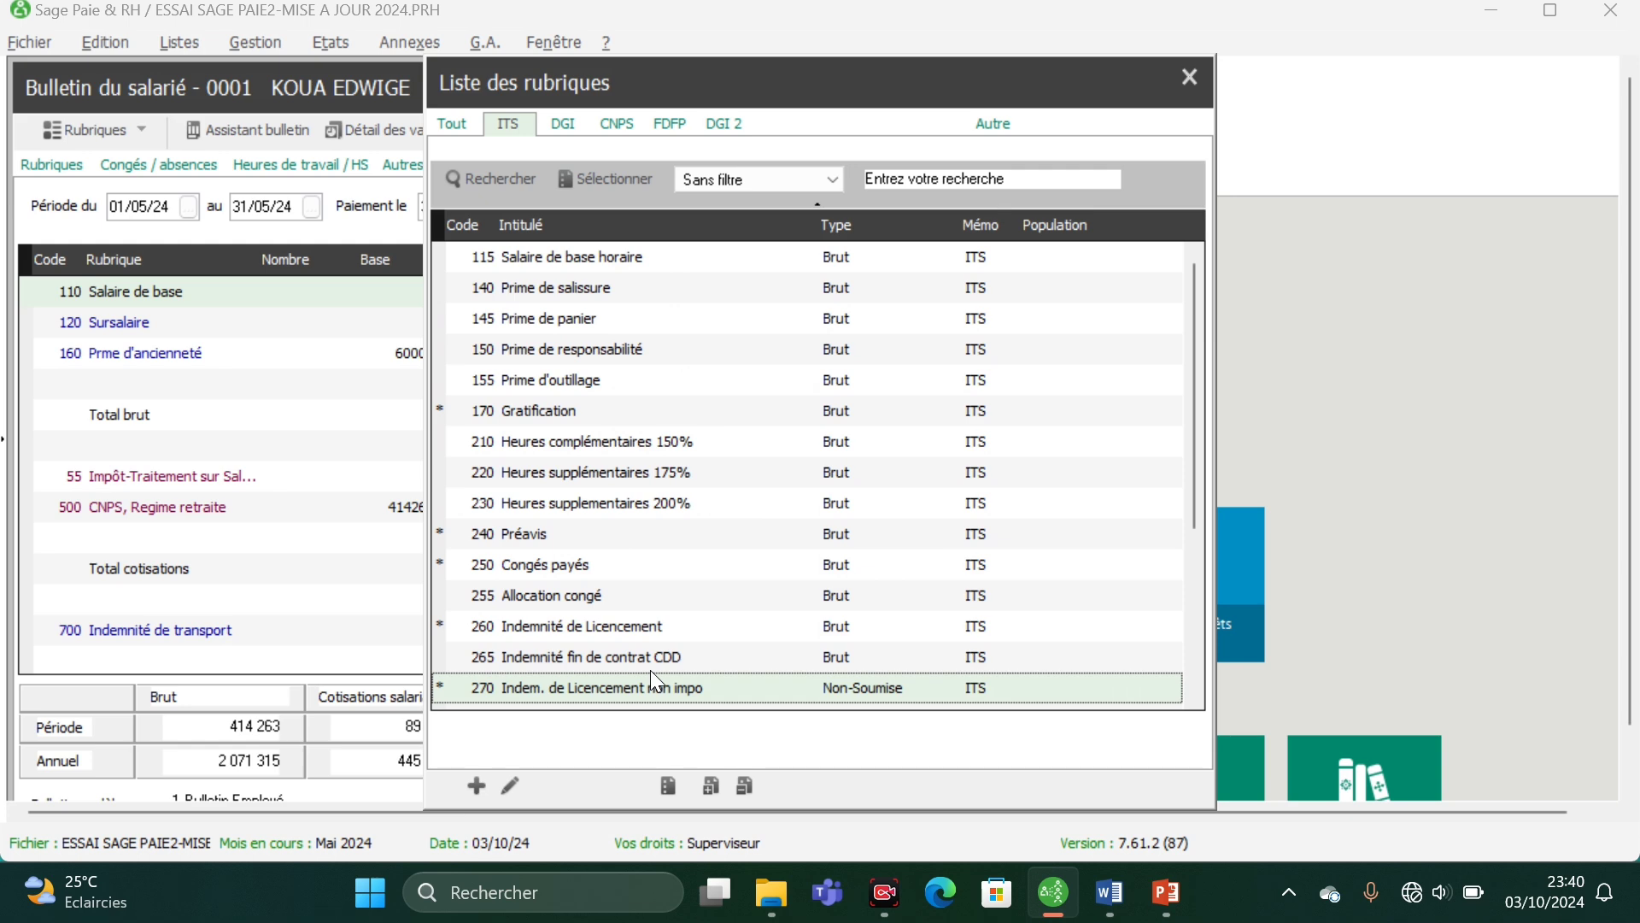
click(670, 783)
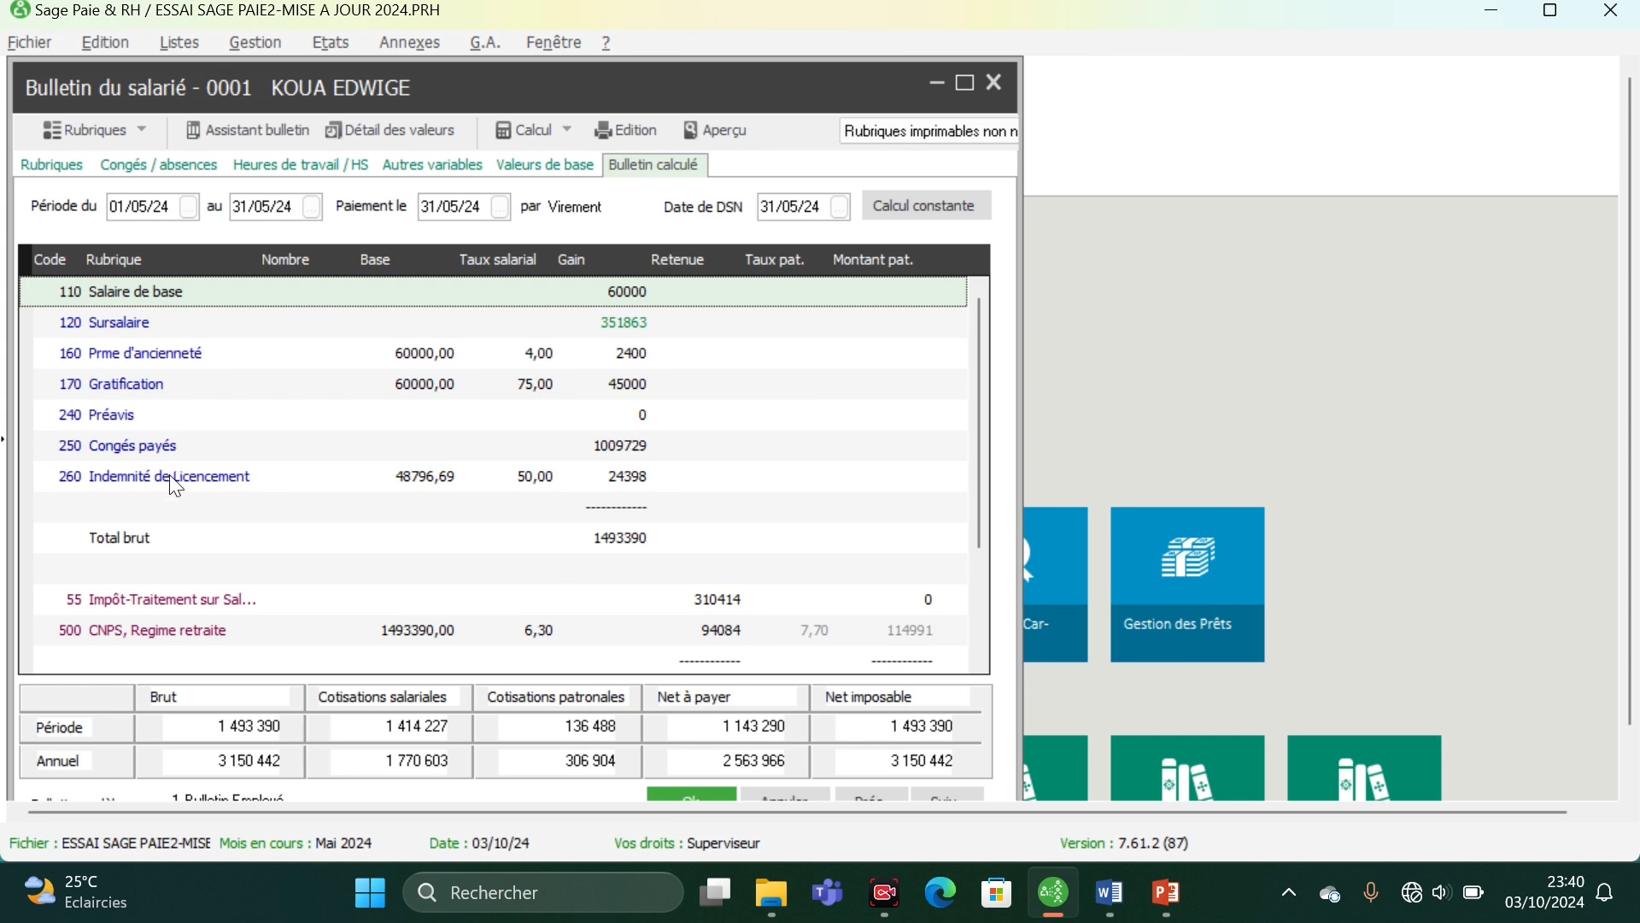
- Deactivate rubrique 700 Indemnité de transport on the payslip
scroll(257, 604, down, 3)
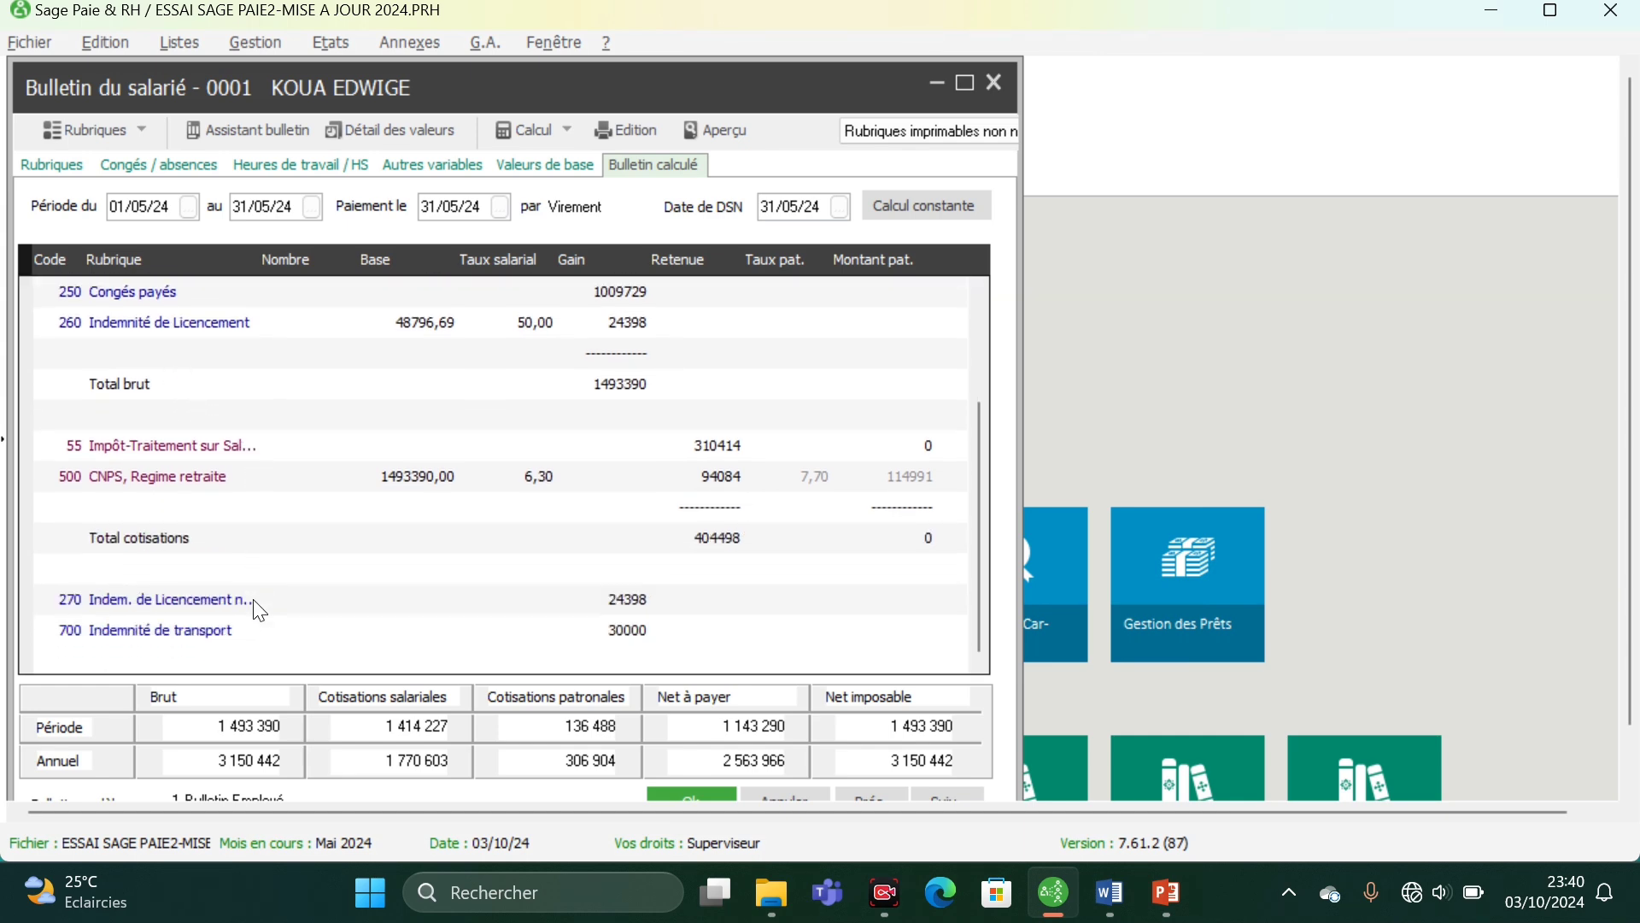
click(220, 639)
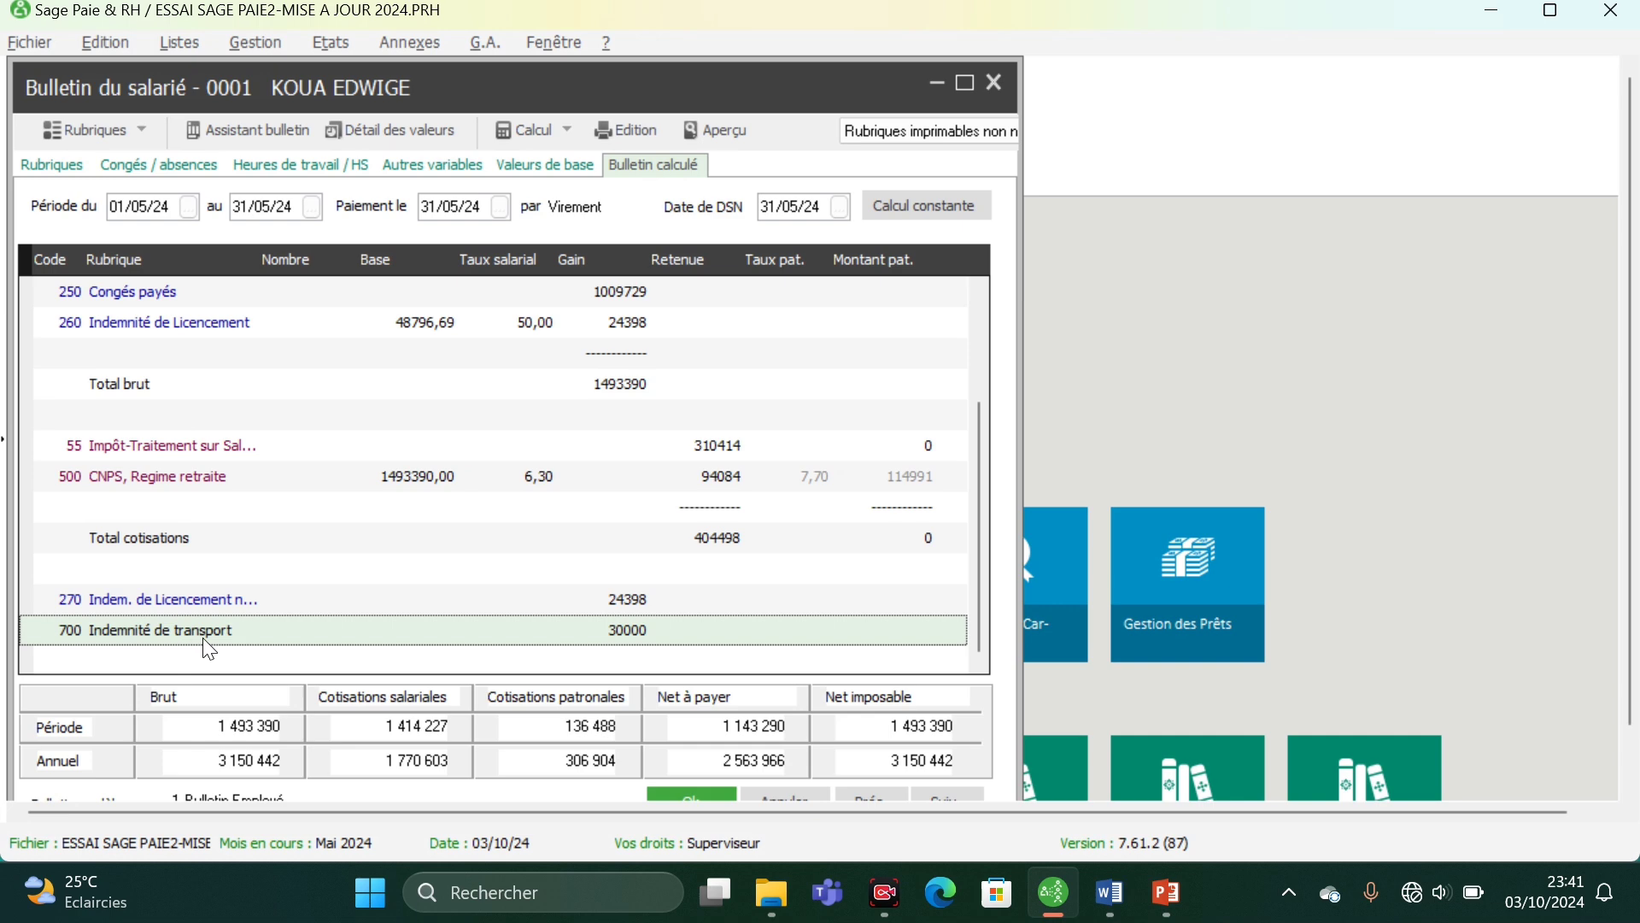
right_click(213, 649)
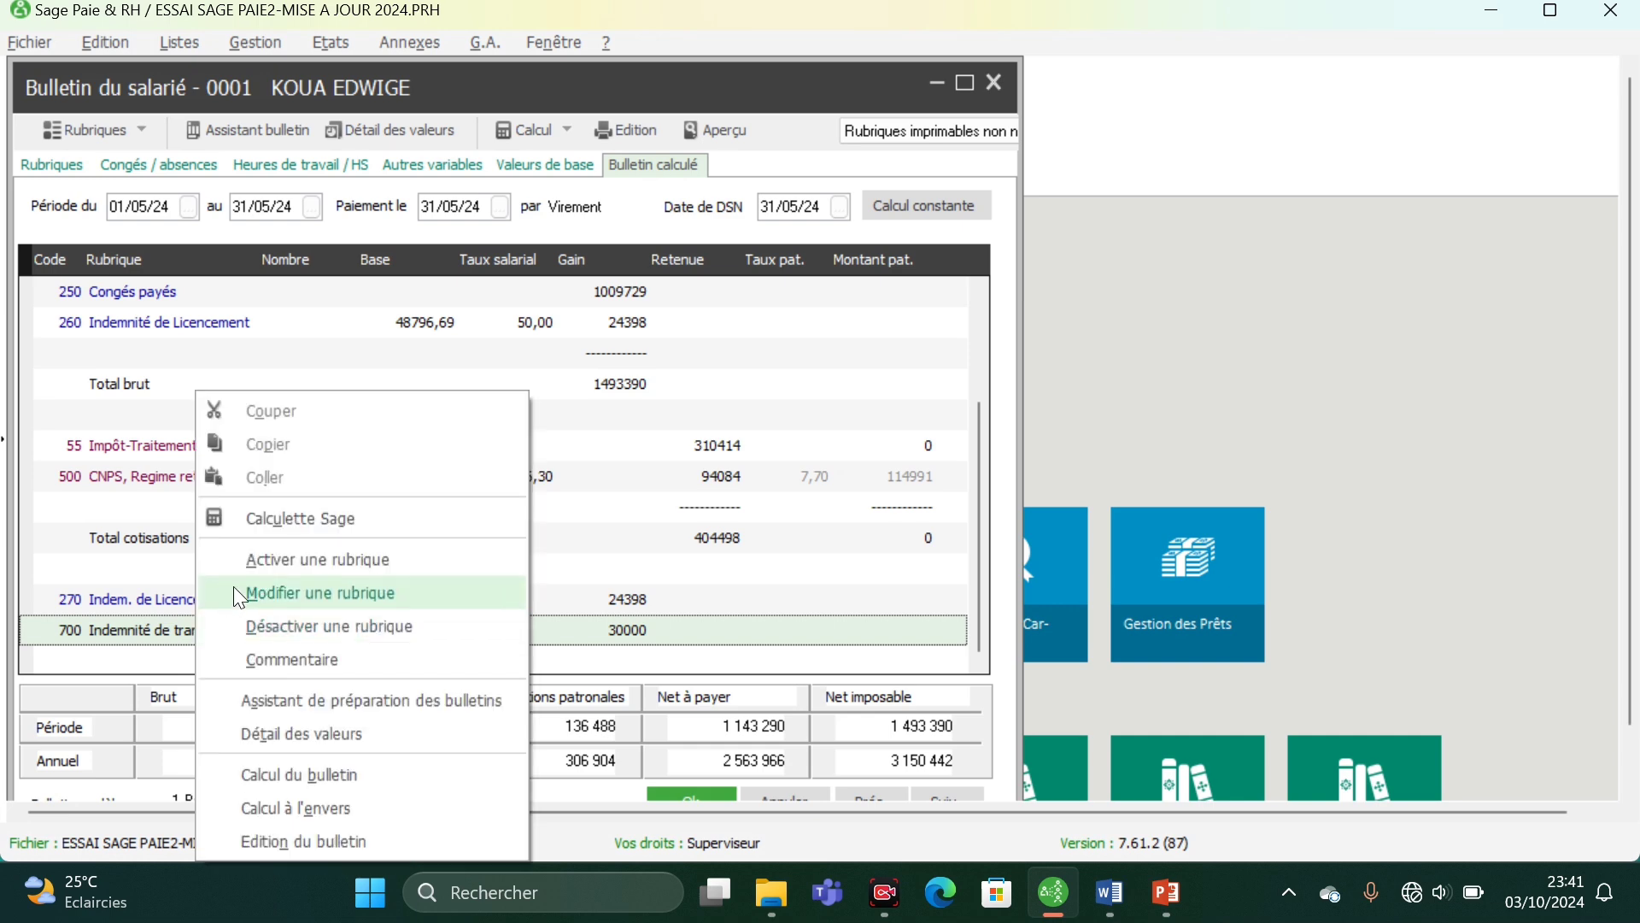
click(264, 633)
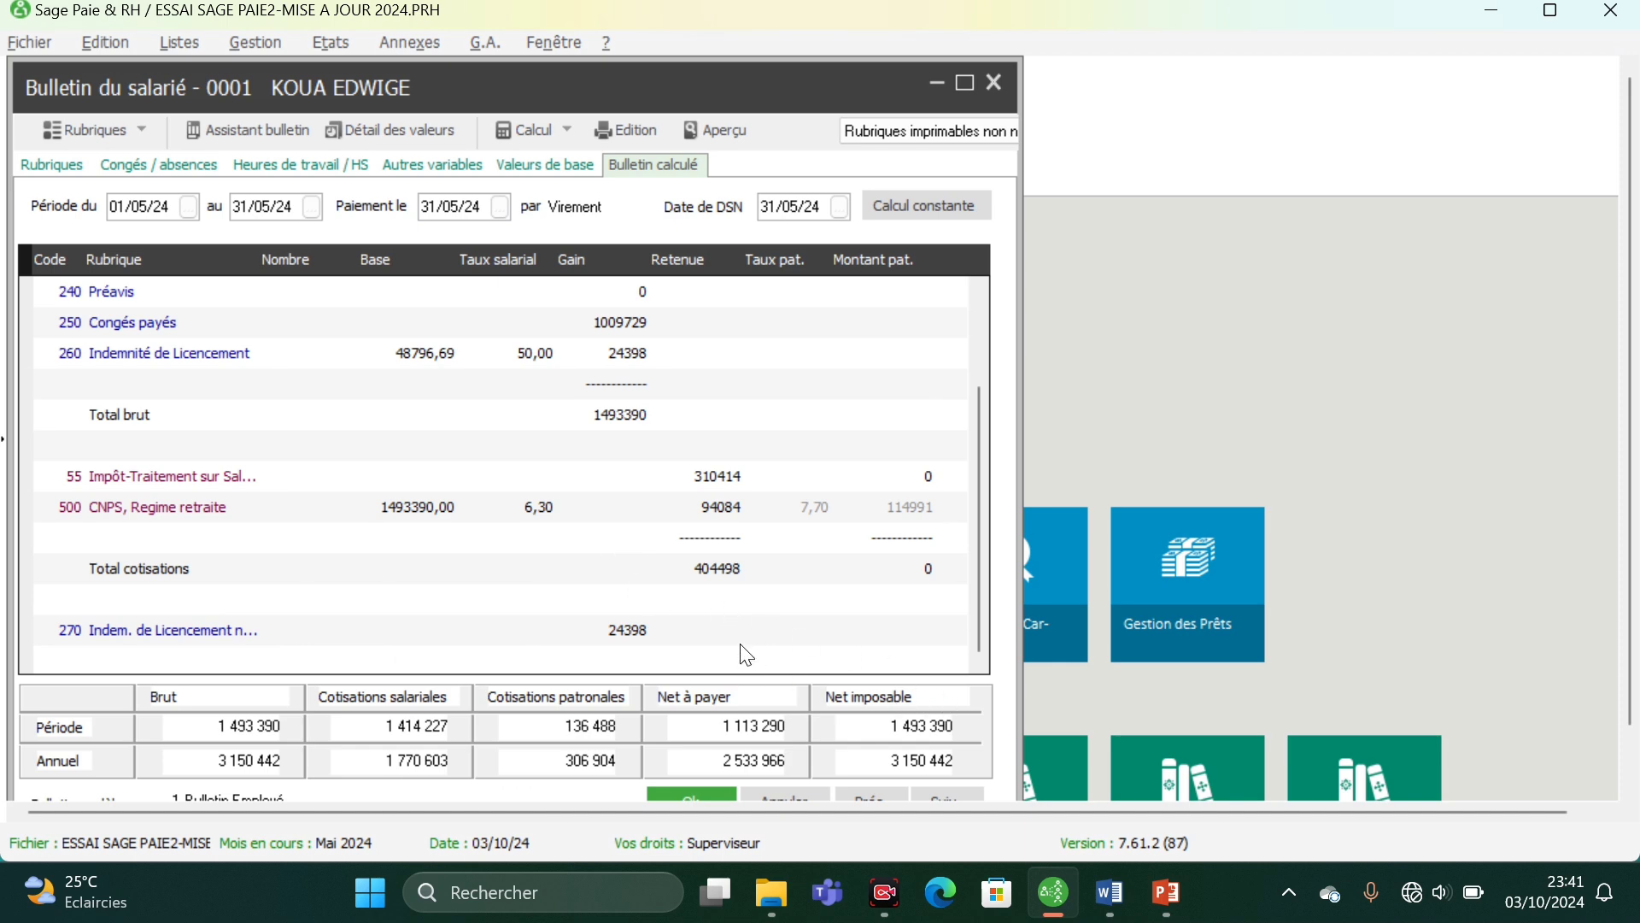
- Set the salary-part amount of rubrique 240 Préavis to 414263 on the payslip
scroll(746, 655, up, 2)
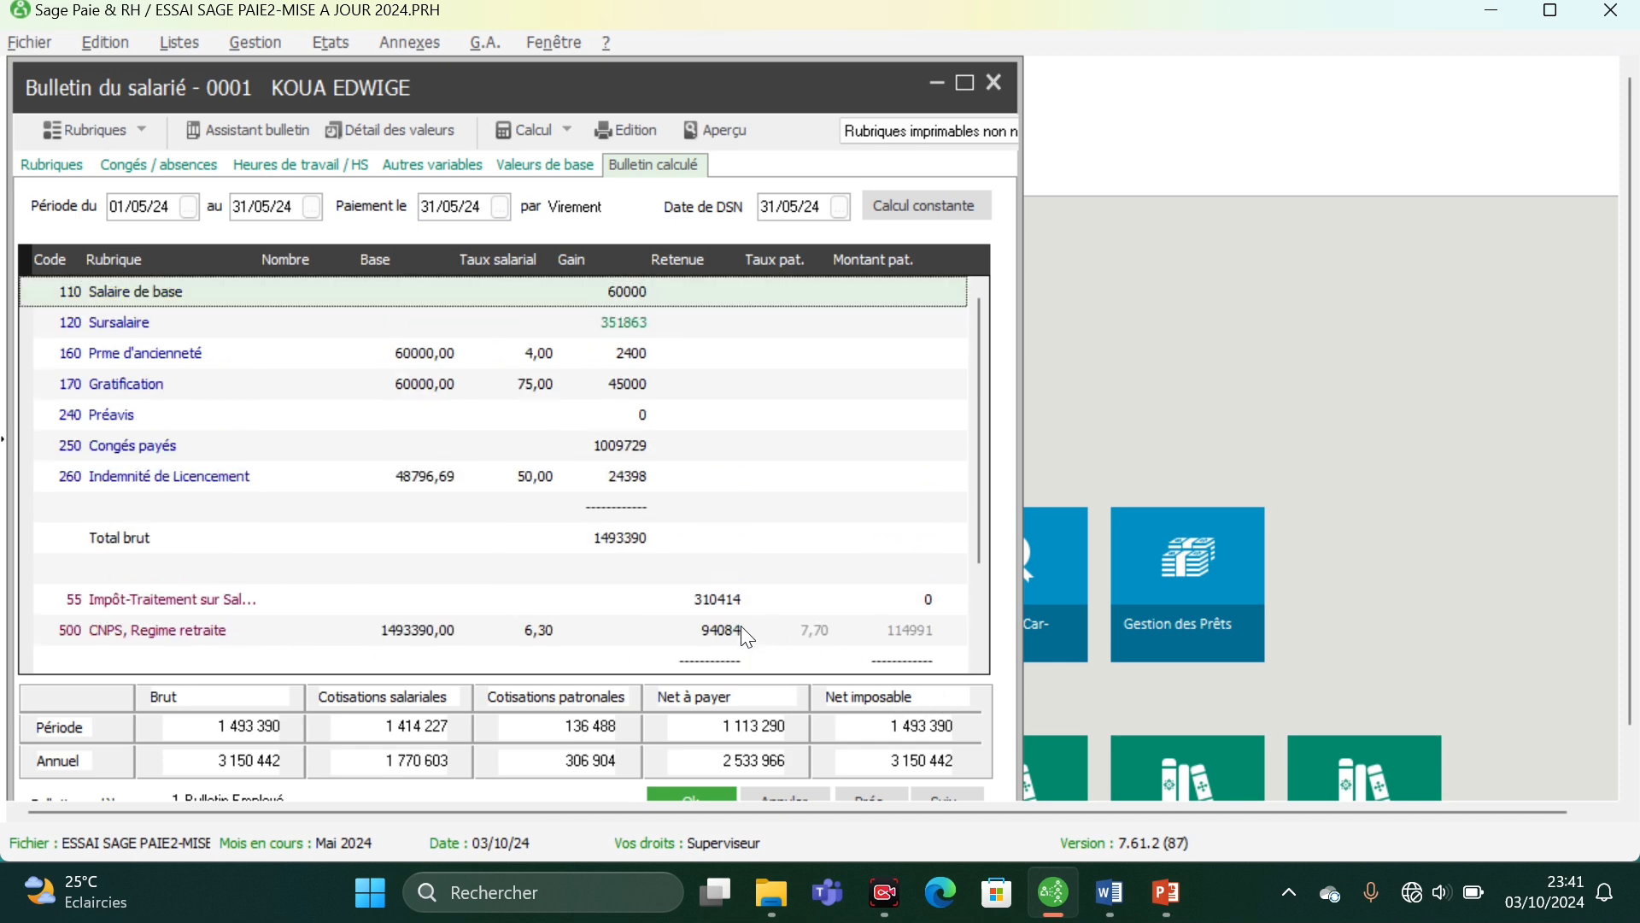
double_click(616, 414)
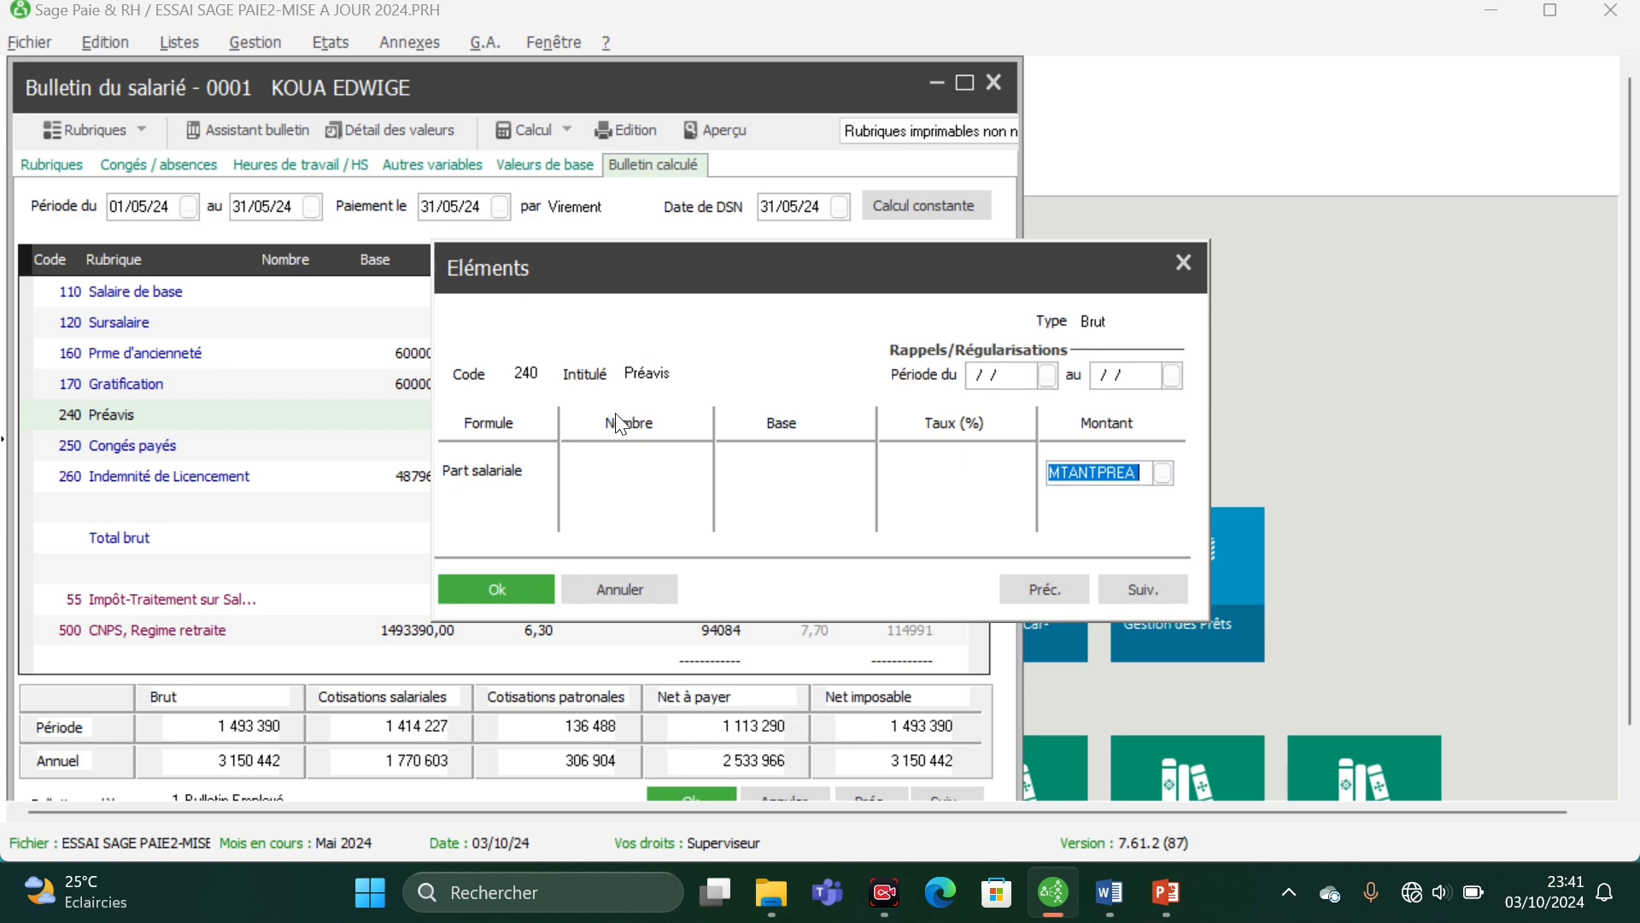
text(4)
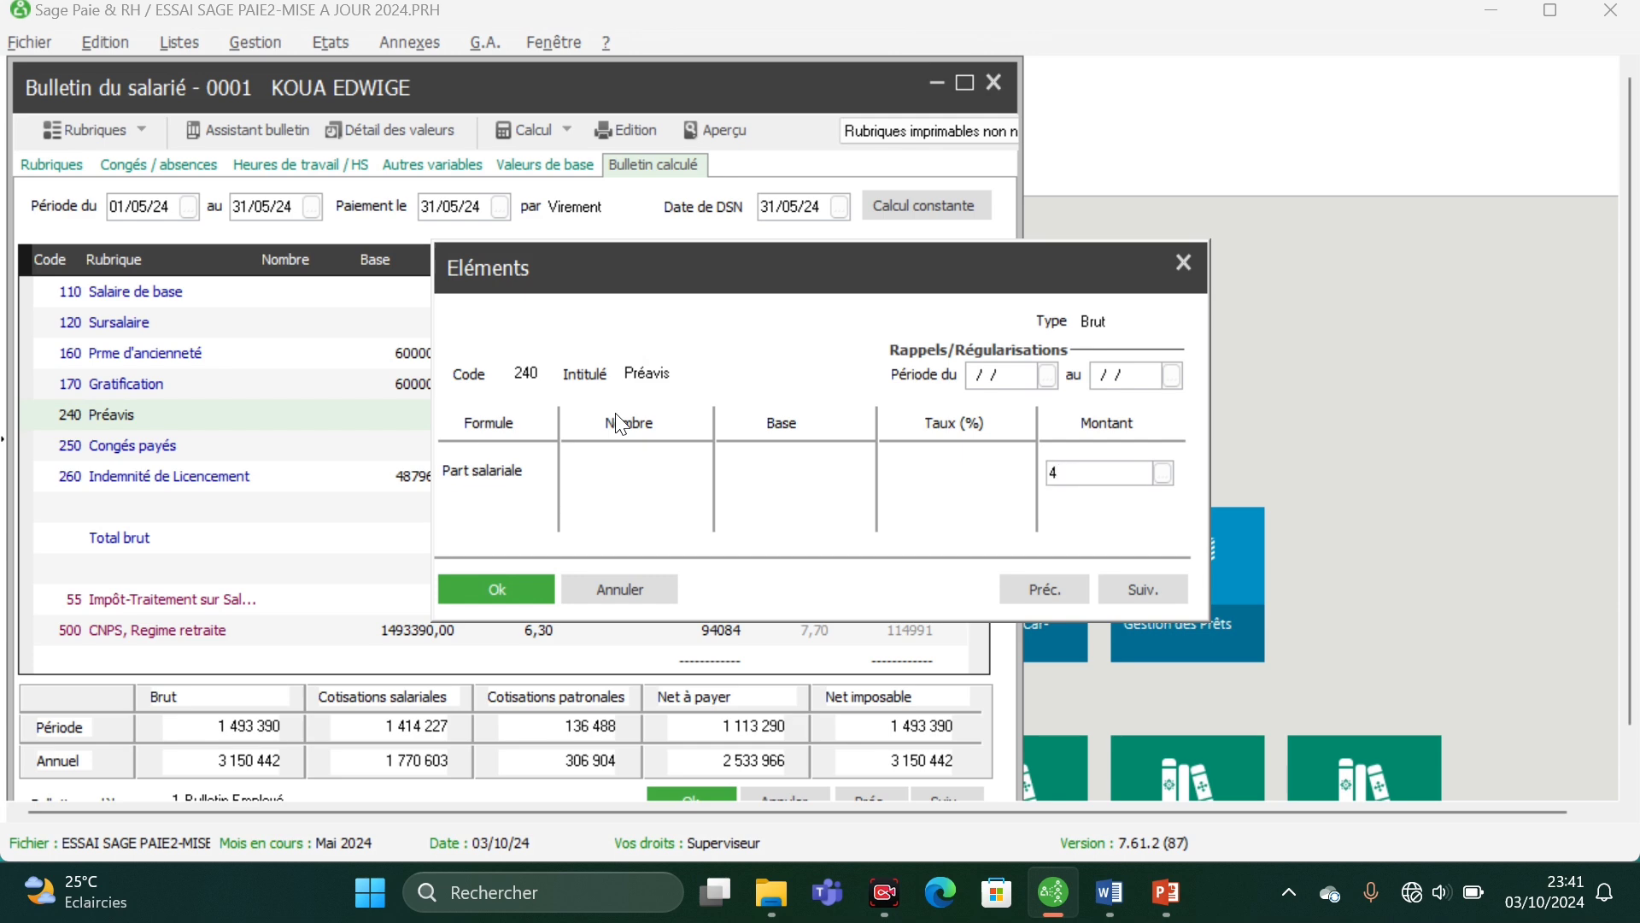
text(14263)
click(516, 586)
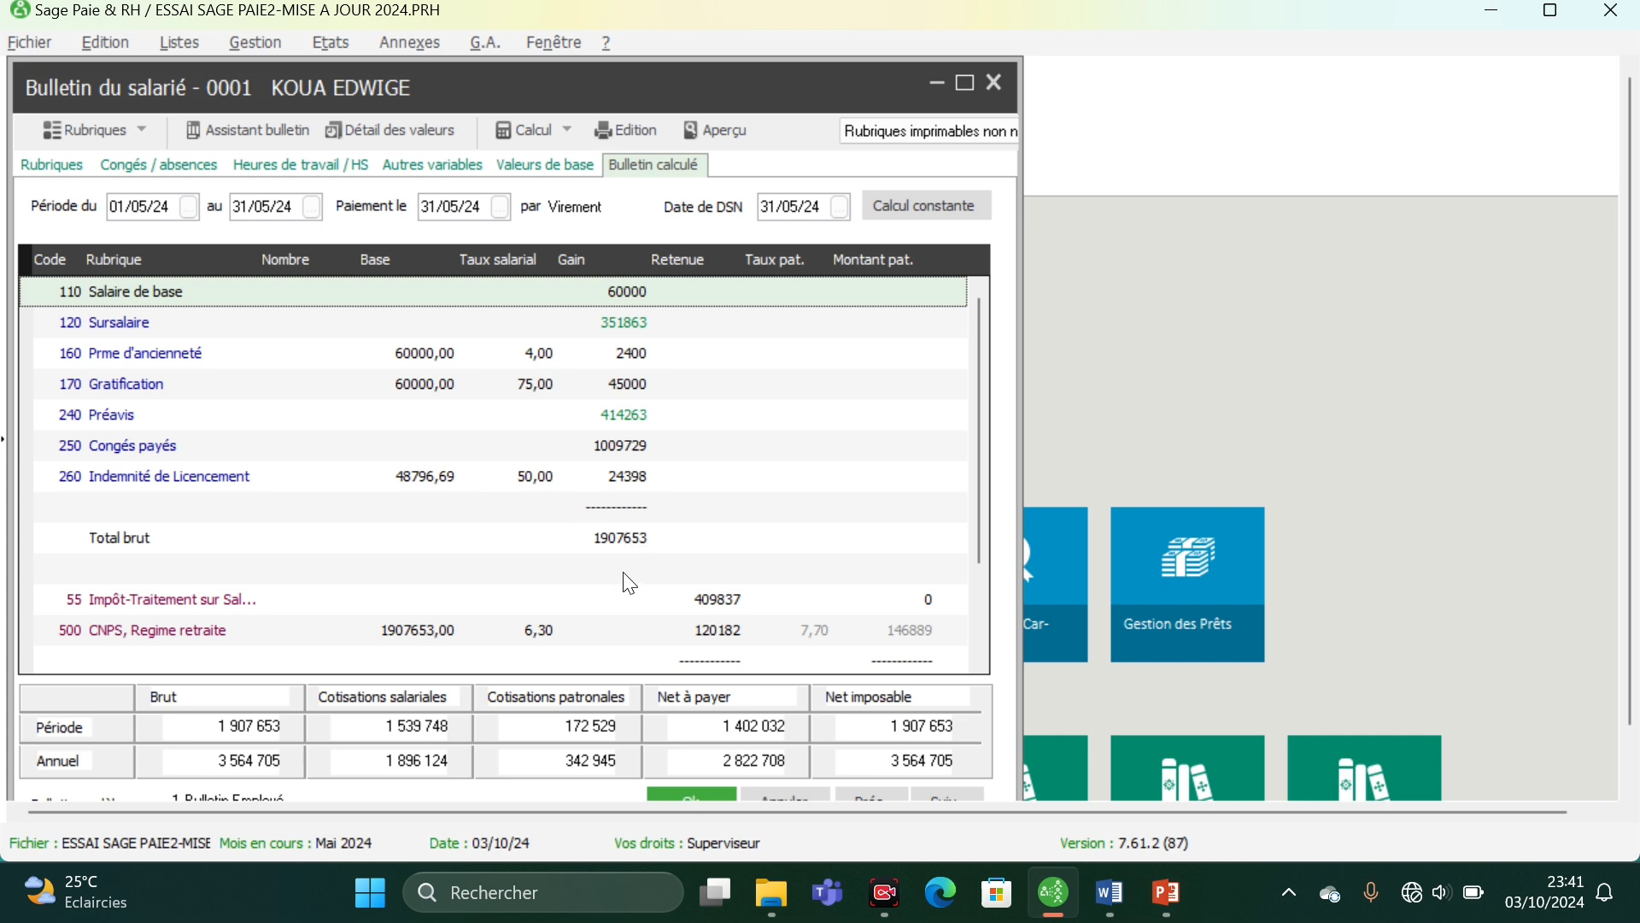
- Recalculate the payslip for the pay period 01/05/24 to 31/05/24 with calculation date 03/10/24
scroll(625, 573, down, 2)
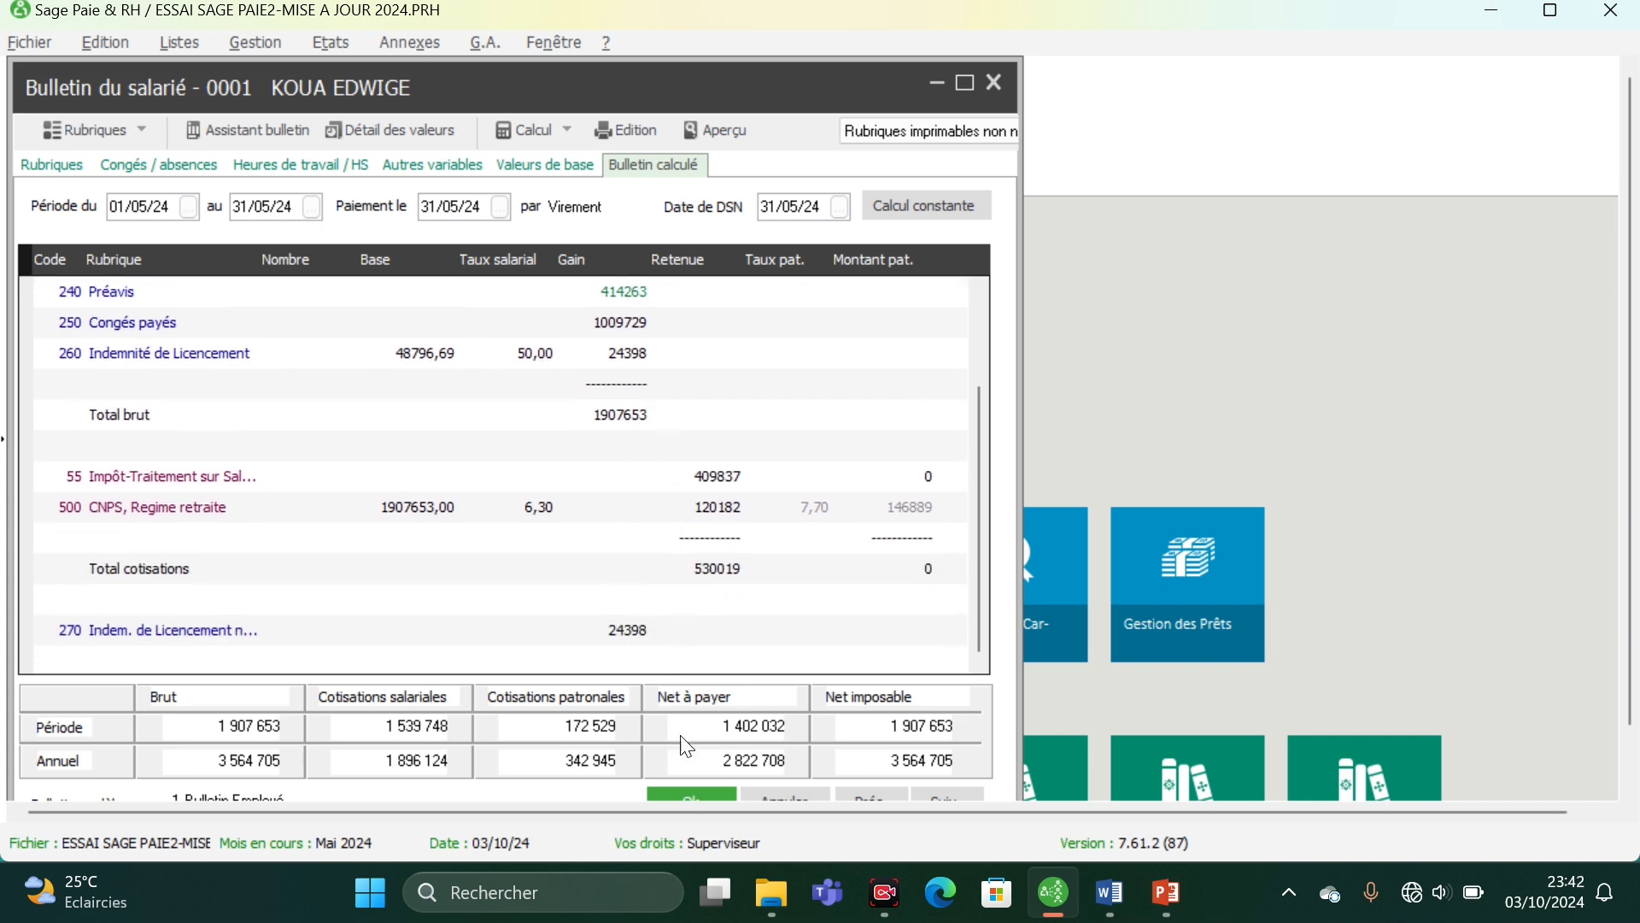
click(566, 131)
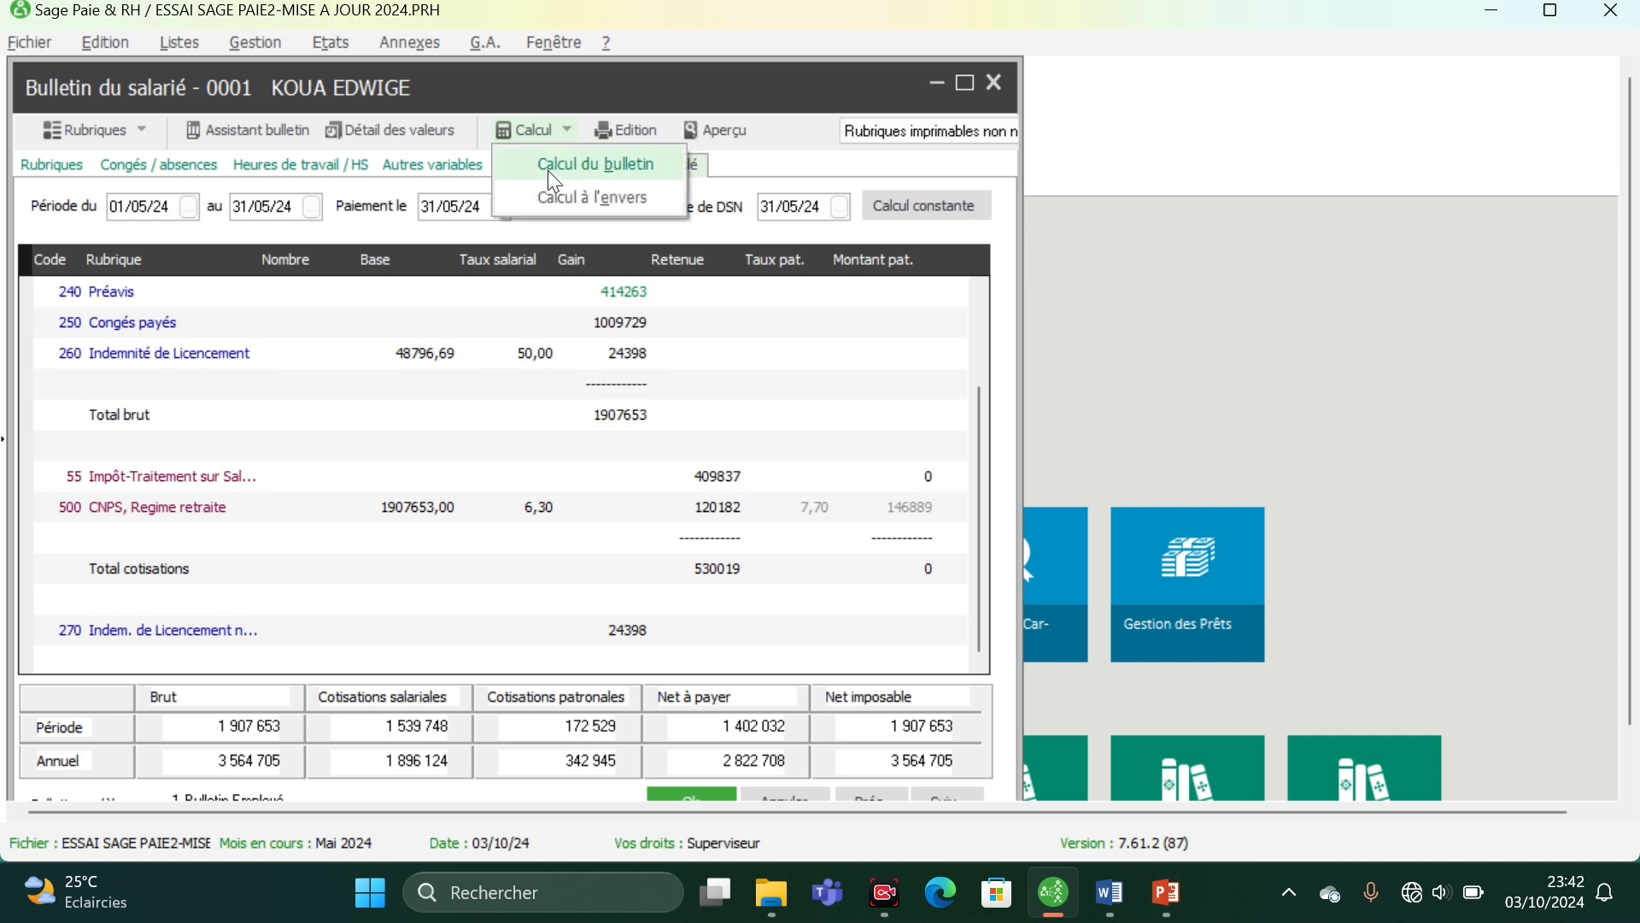
click(554, 177)
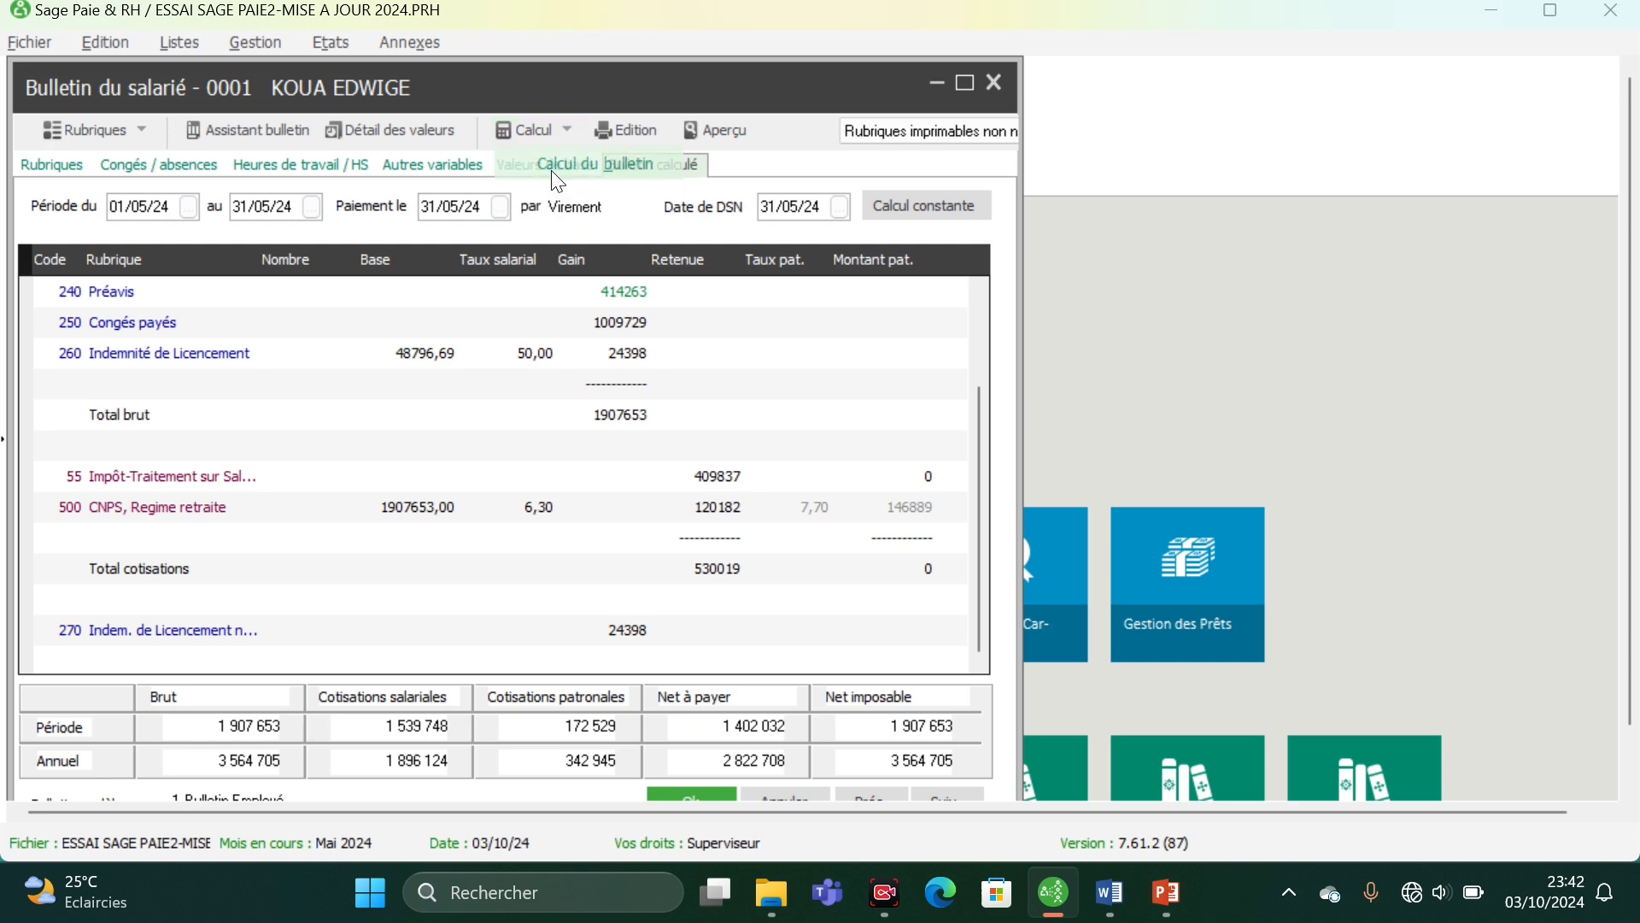
click(709, 434)
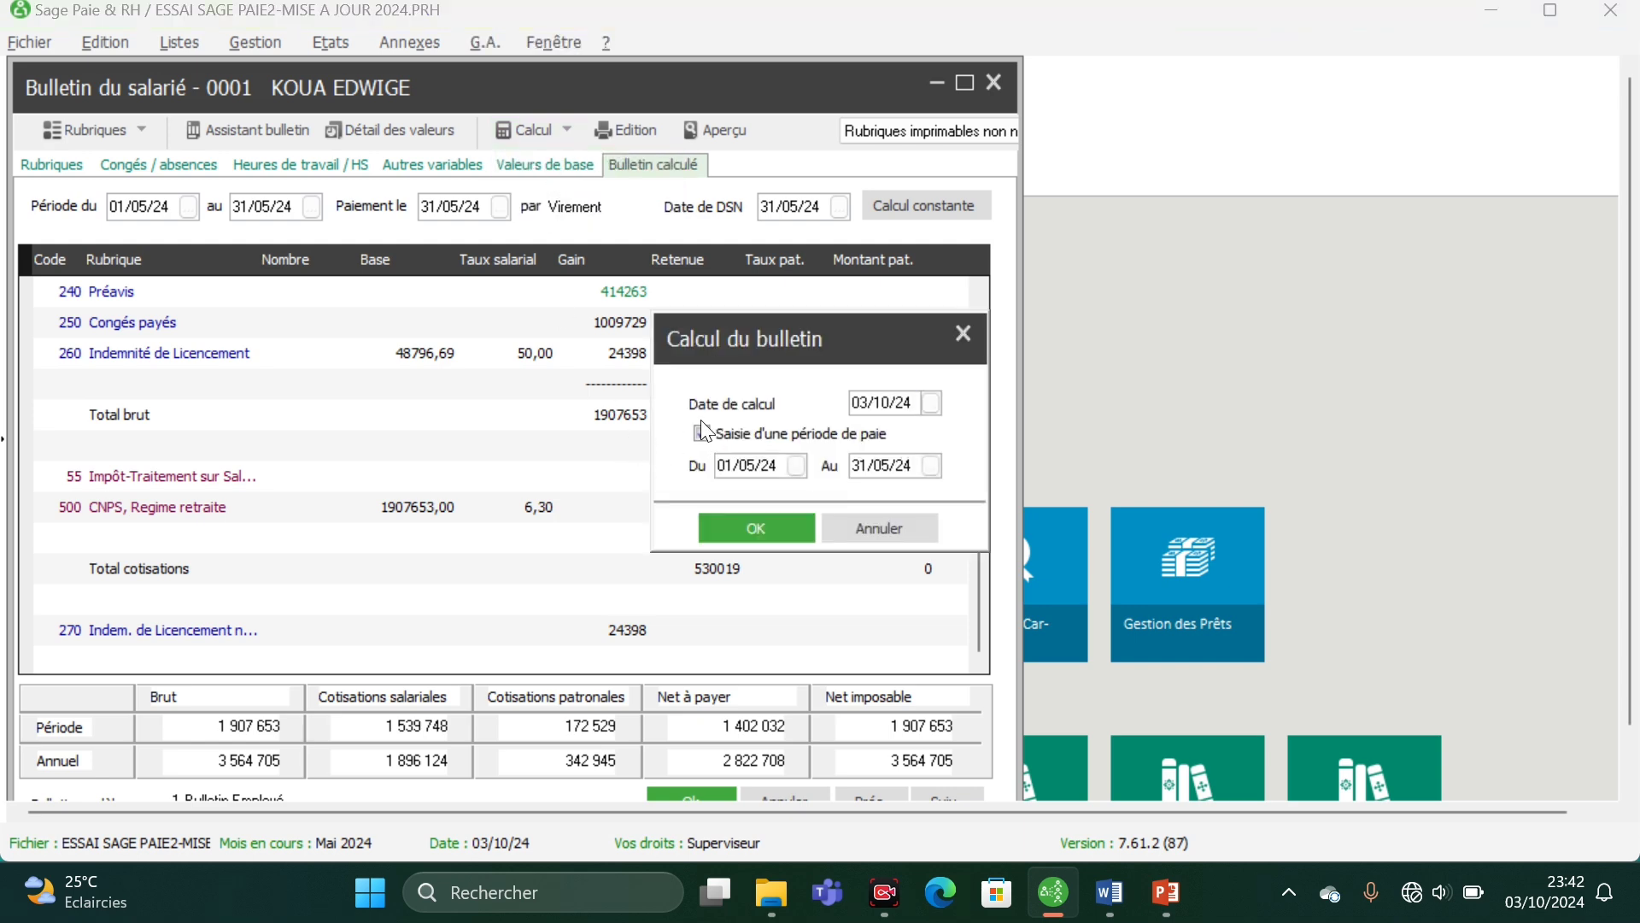
click(746, 526)
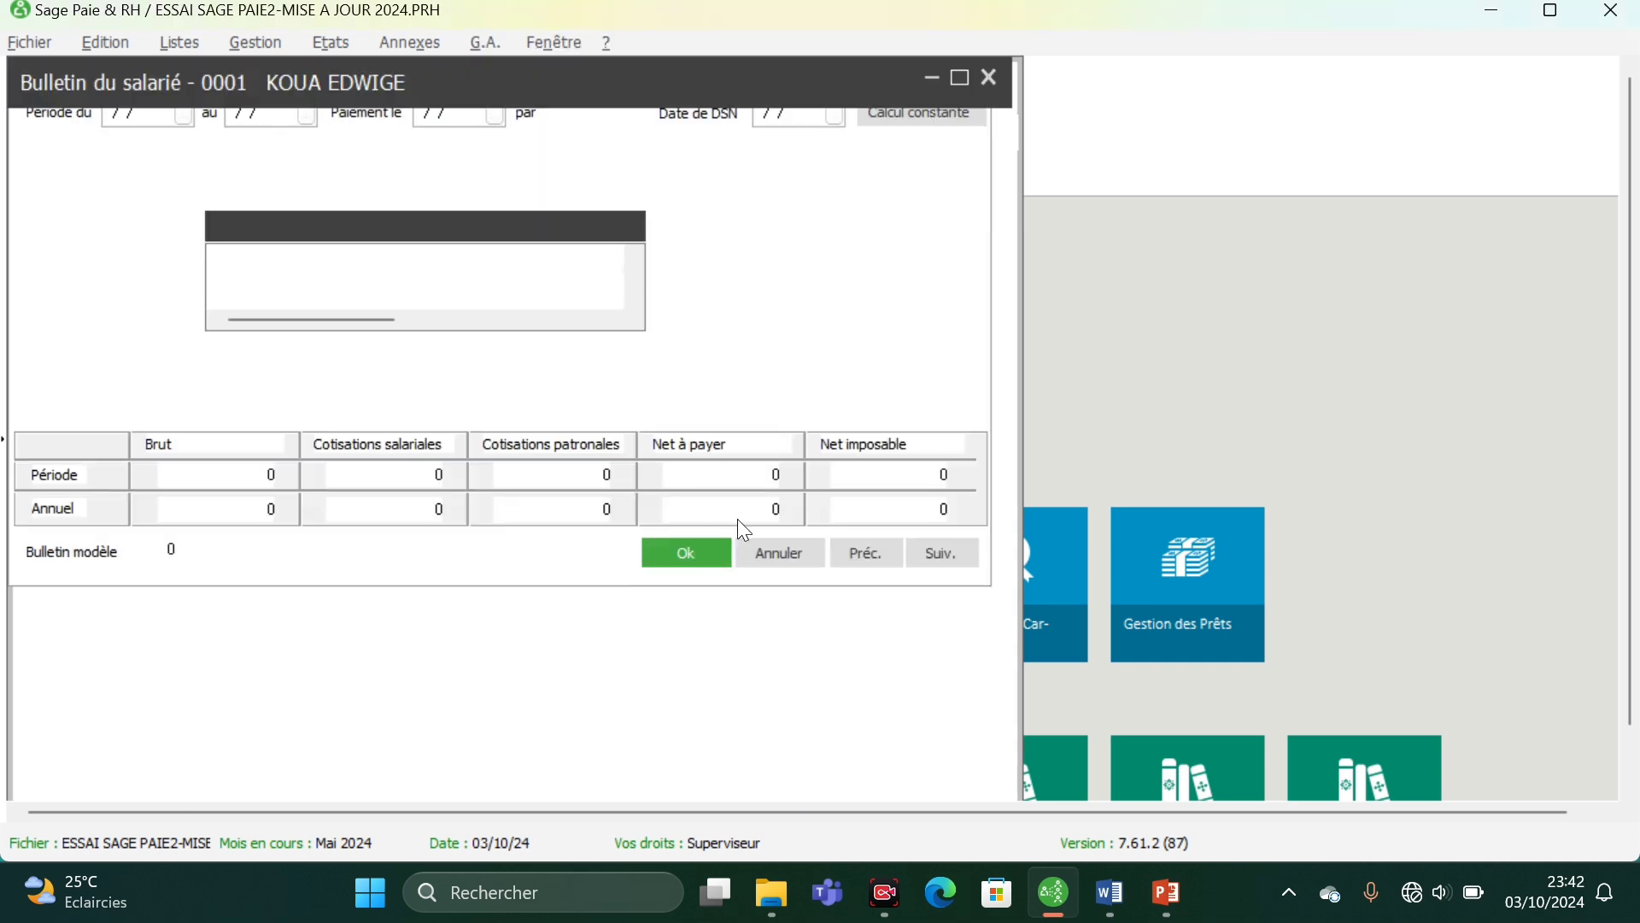
scroll(707, 654, down, 1)
scroll(710, 667, down, 1)
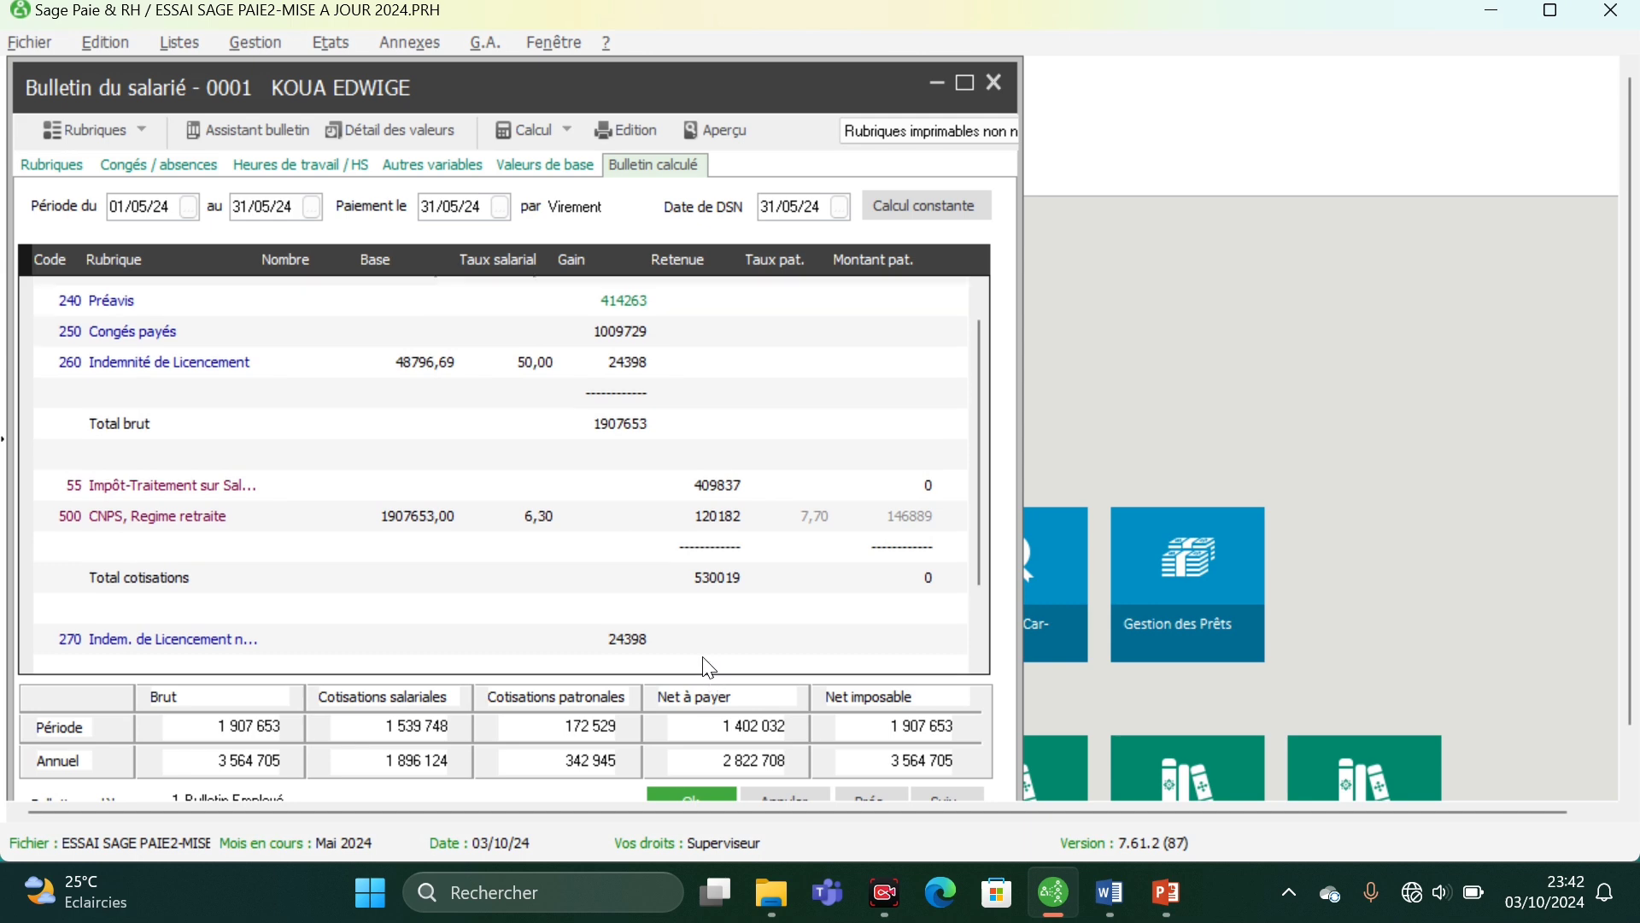
scroll(671, 401, up, 2)
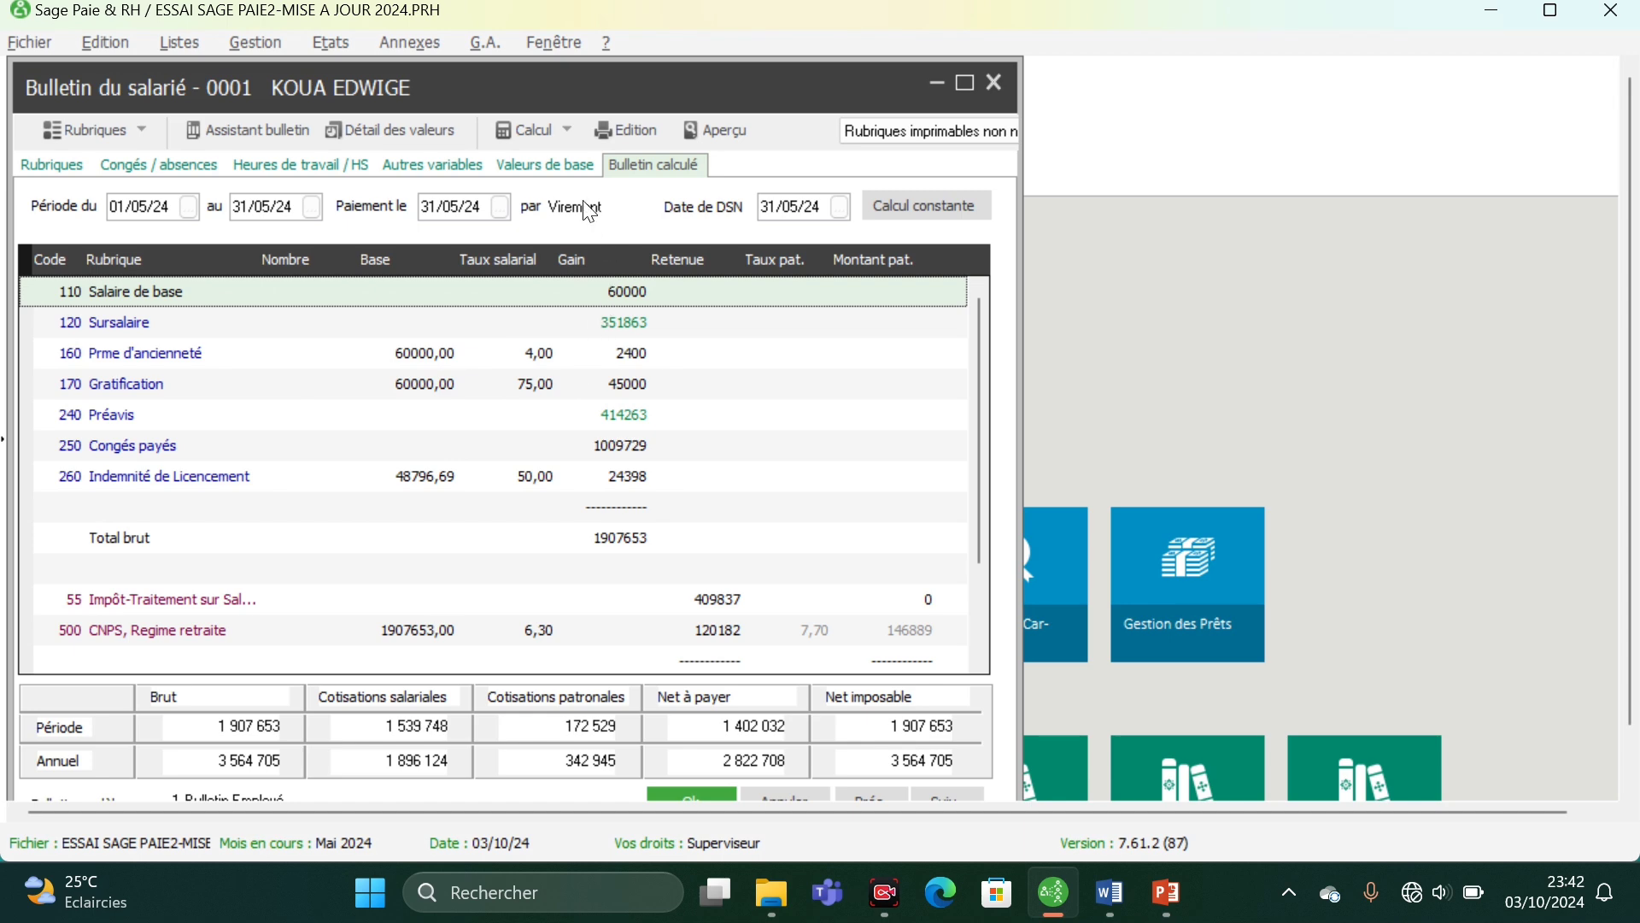
- Issue the payslip on Papier blanc (préimp. 9112/22/42) with a preview before printing, close the preview and validate the payslip
click(617, 132)
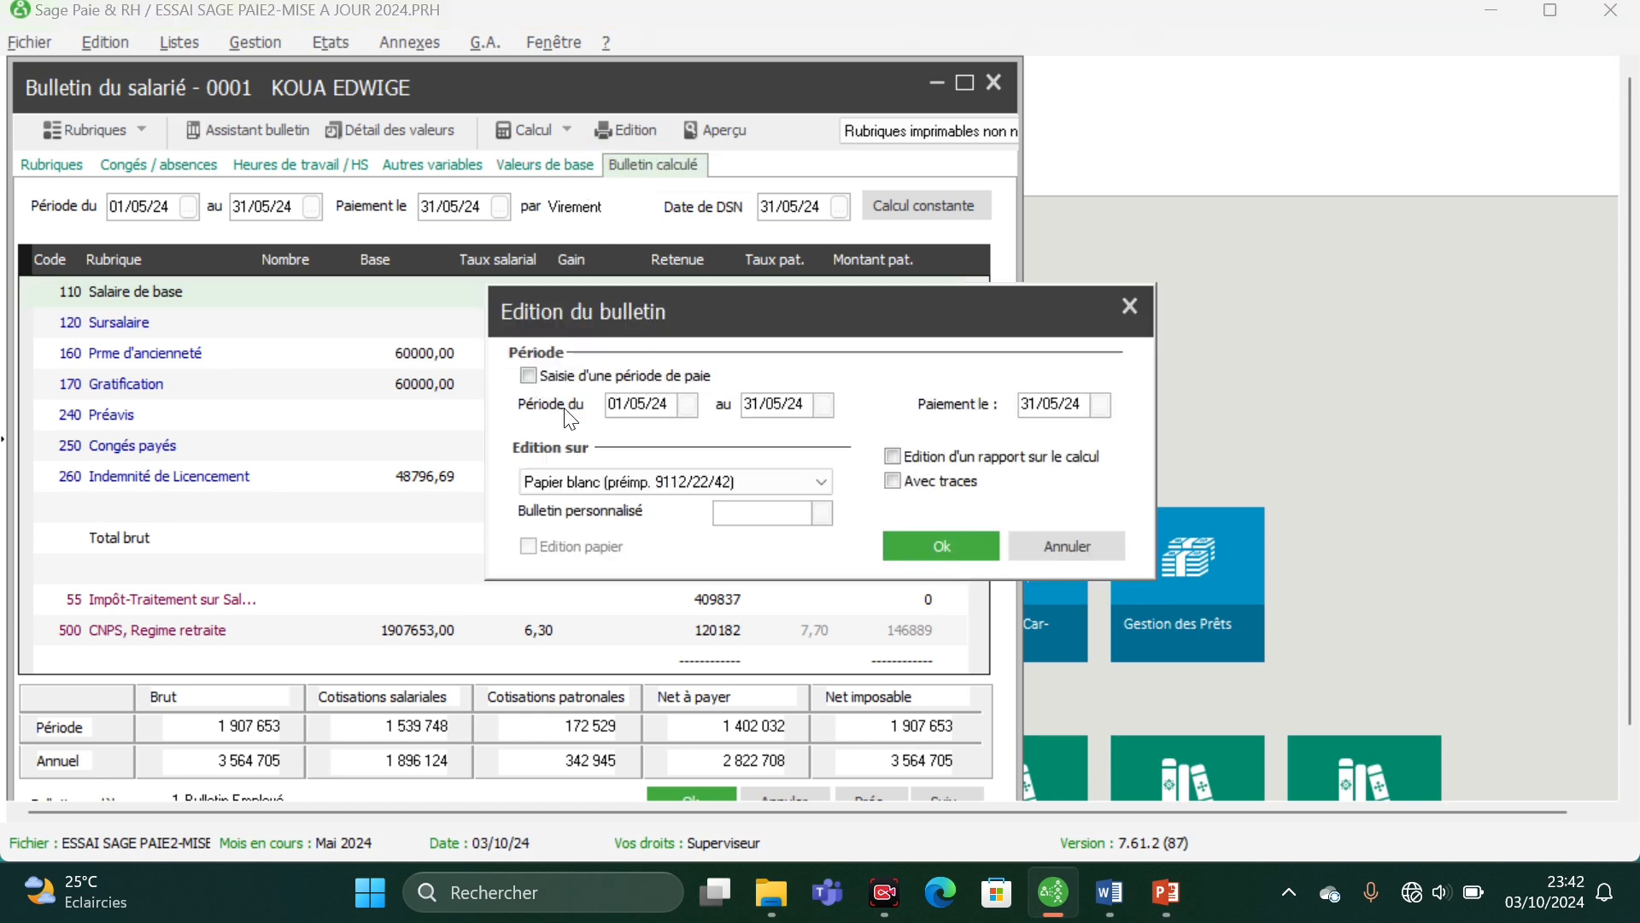
key(Return)
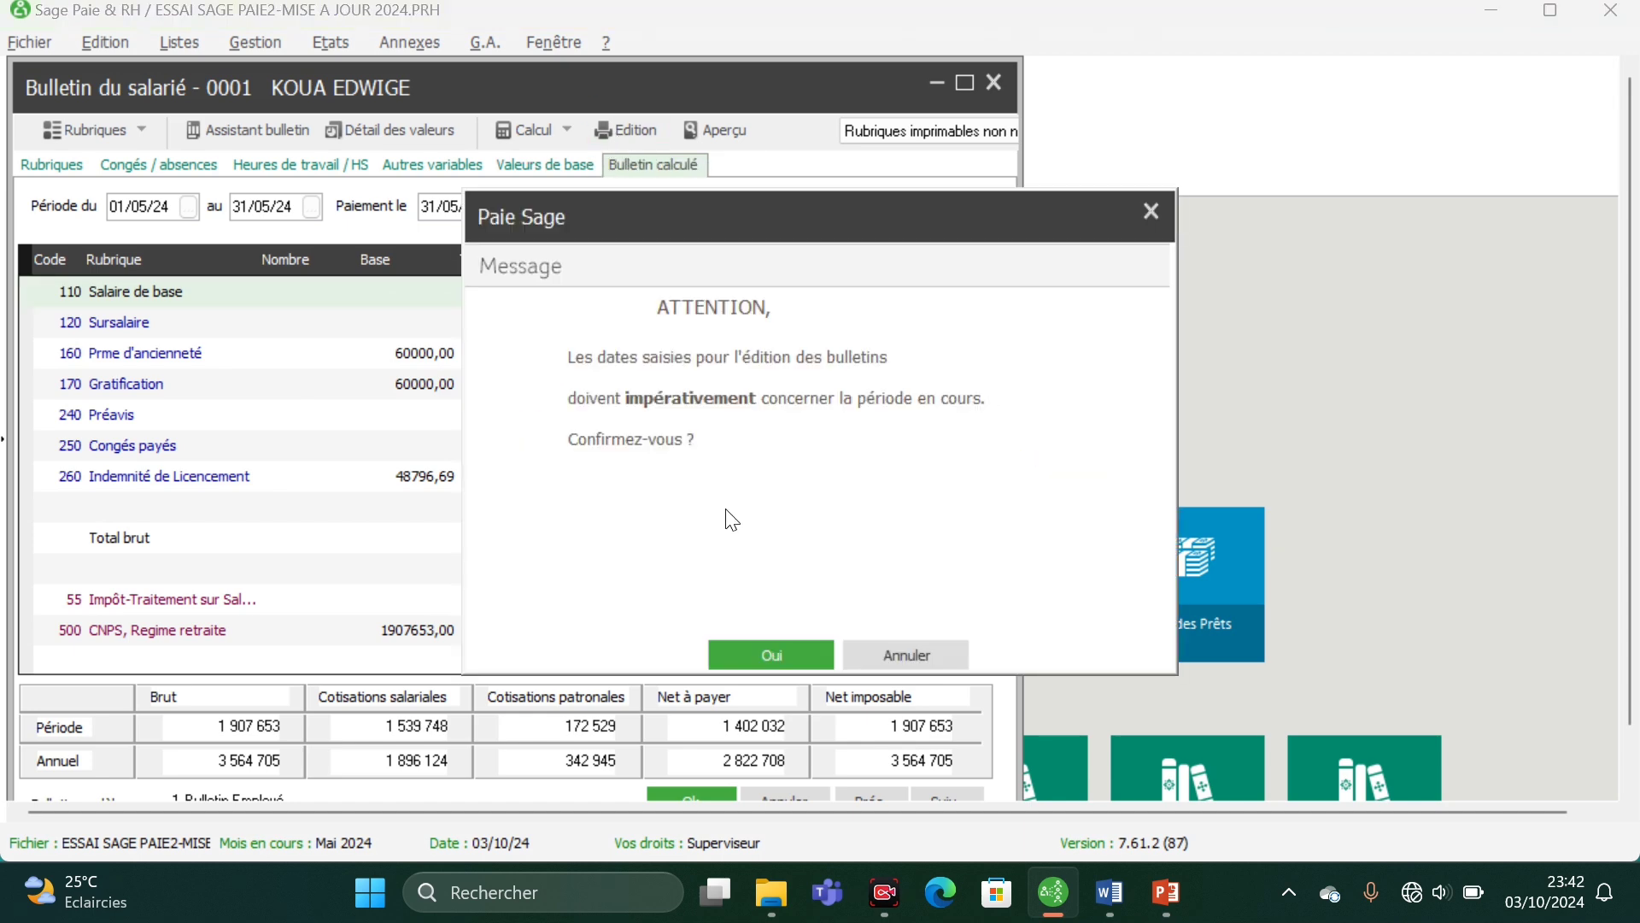
click(779, 656)
click(899, 559)
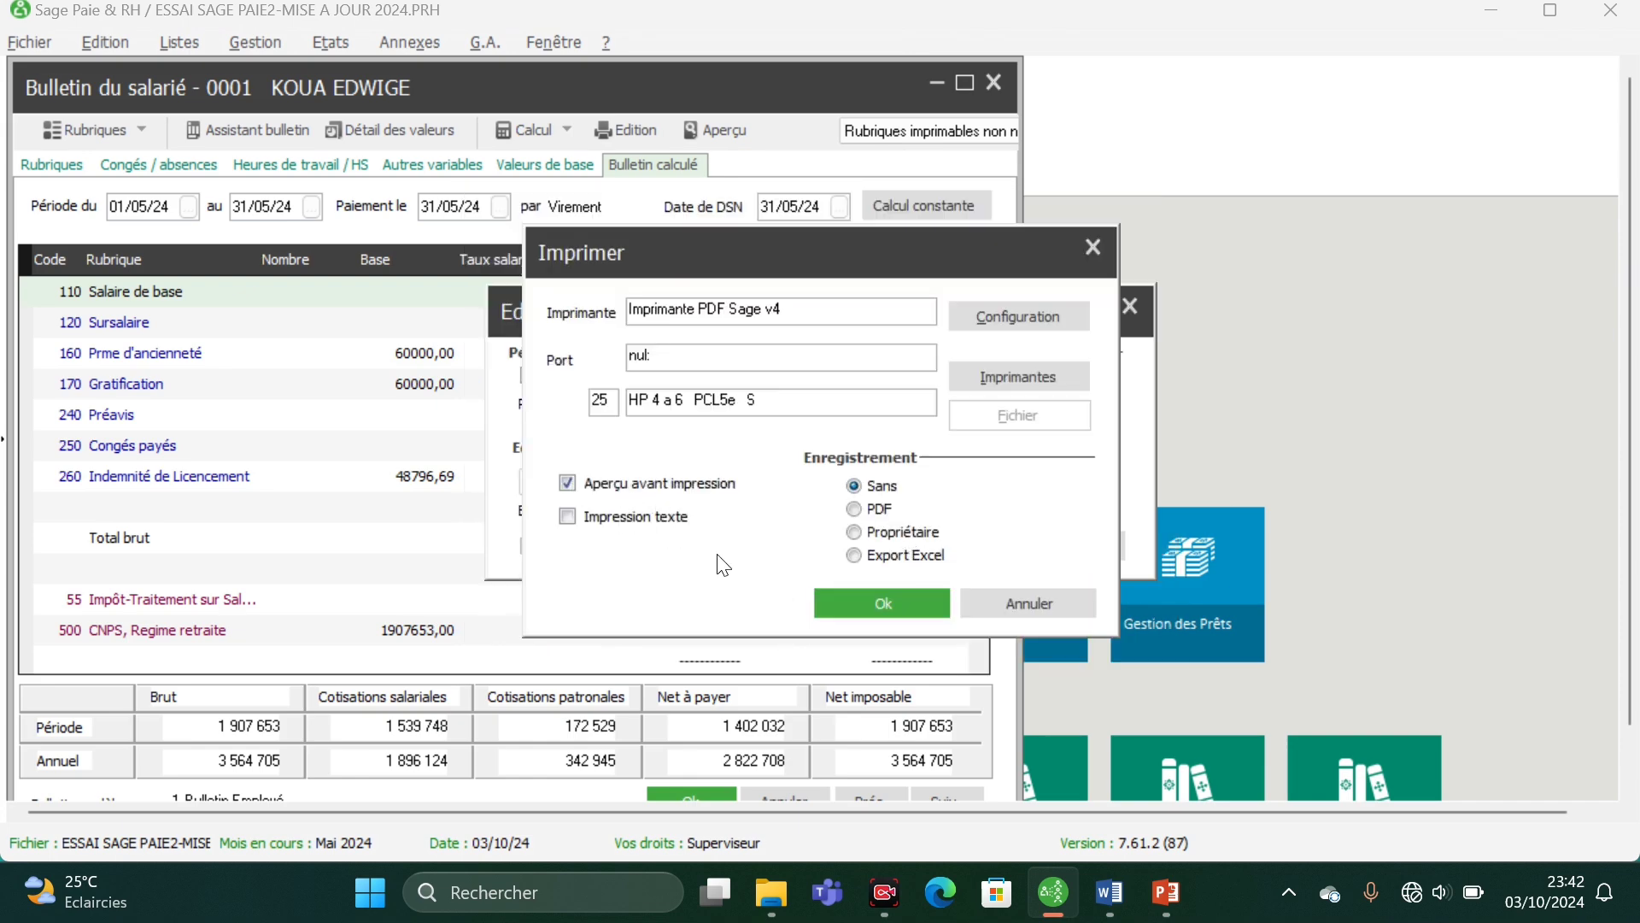
click(871, 603)
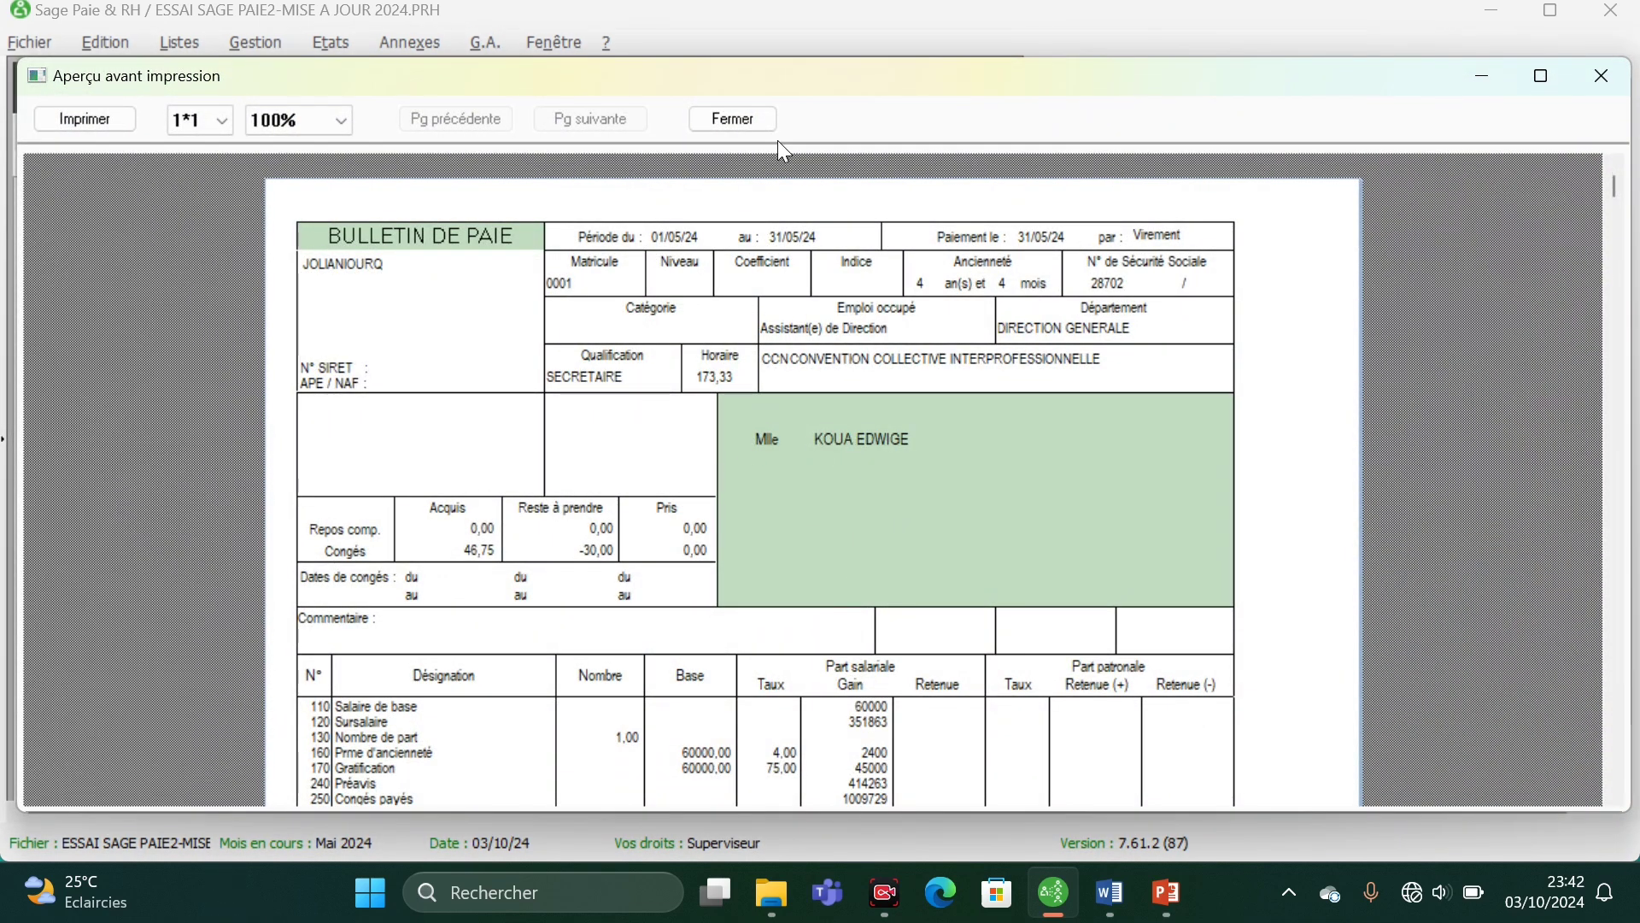
click(733, 120)
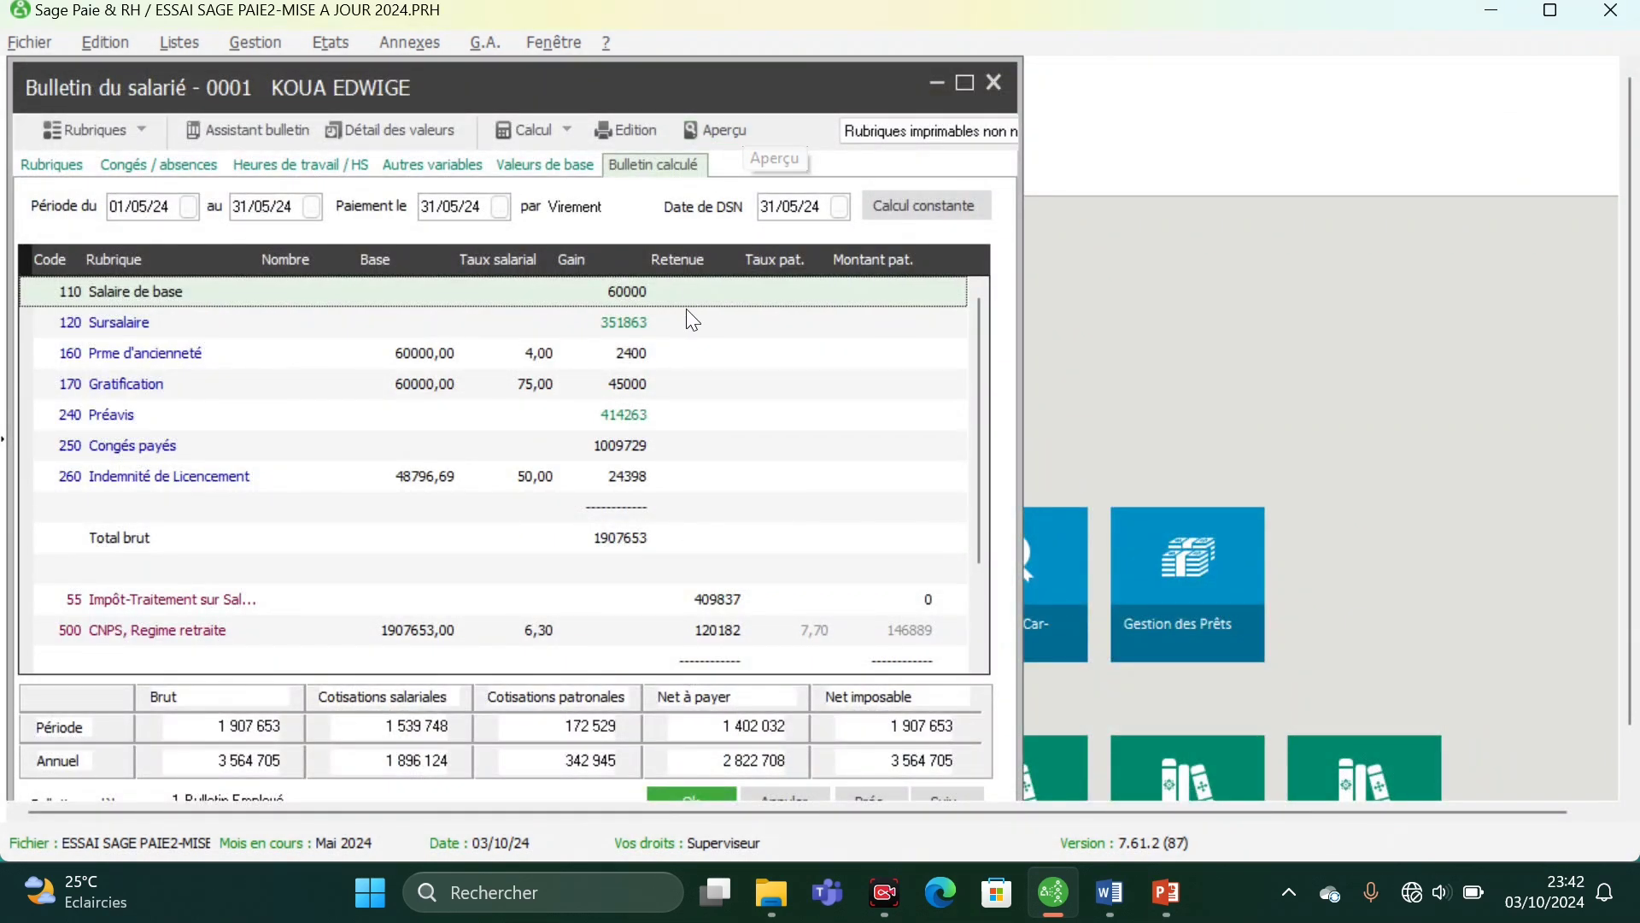
click(690, 797)
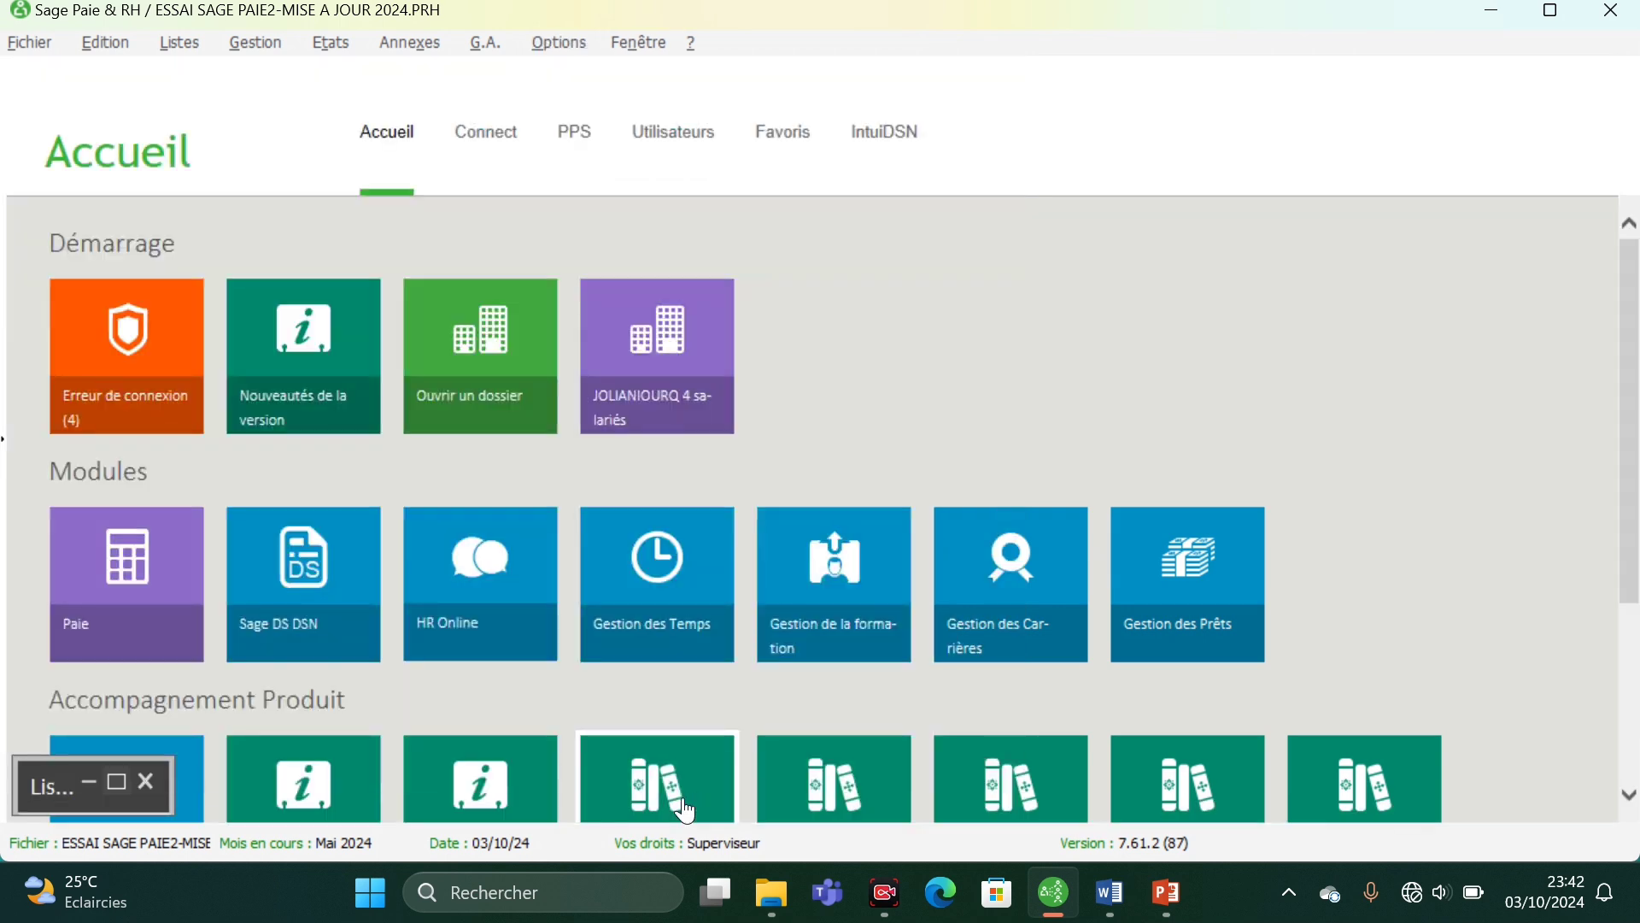
- Start the exit assistant for employee 0001 from the employee list and advance to Etape 1, Informations sur le départ
click(114, 786)
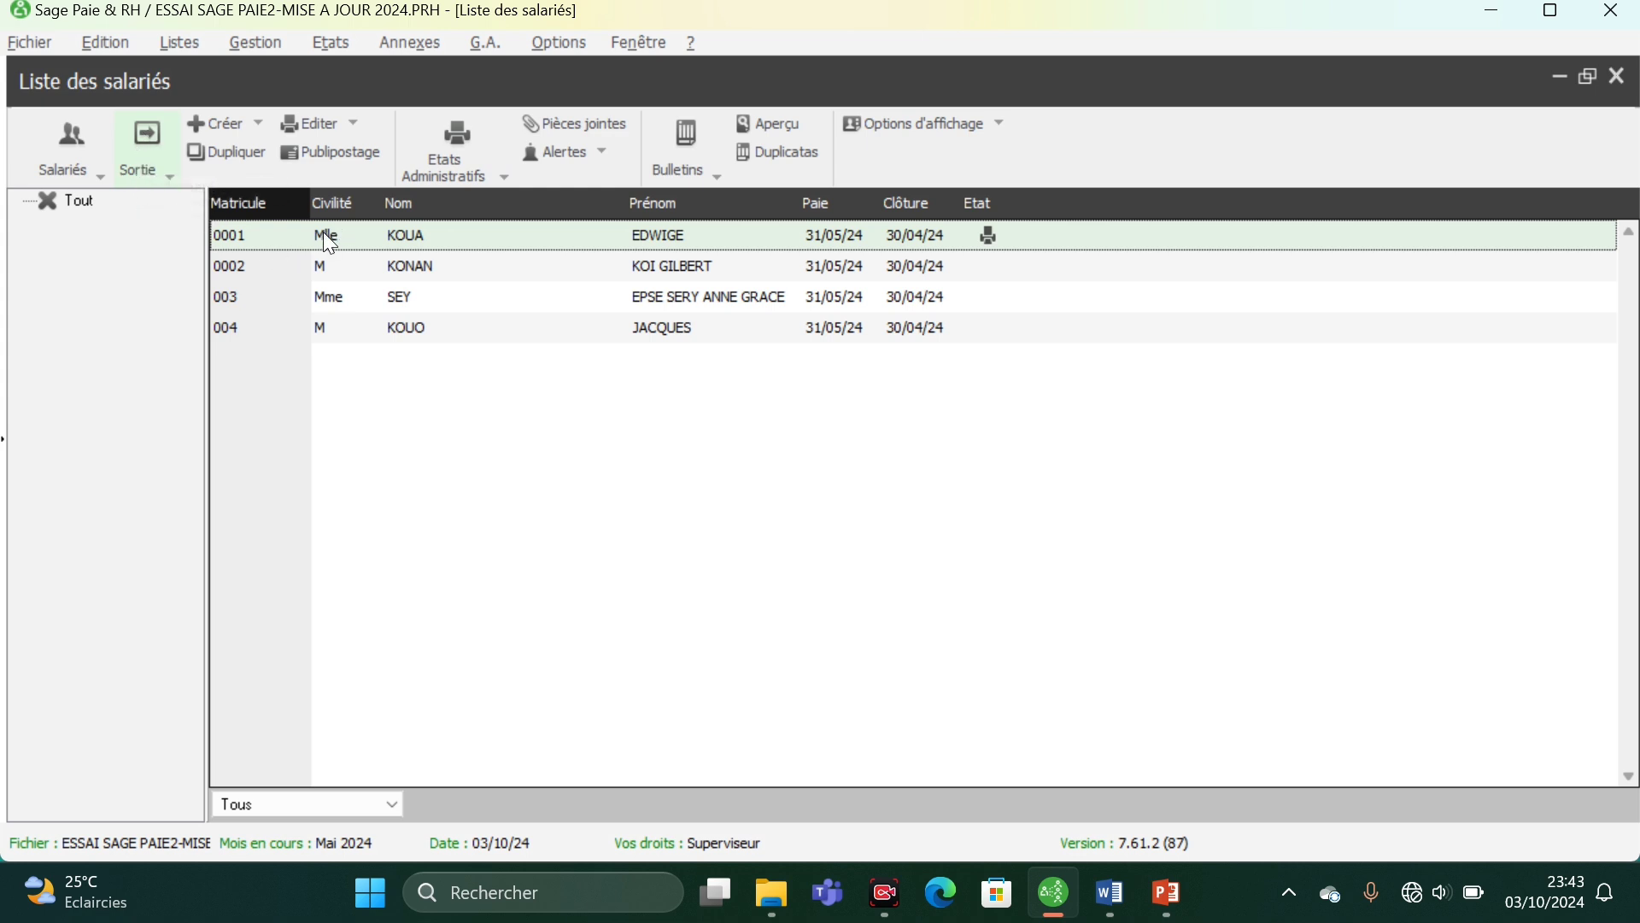
click(146, 138)
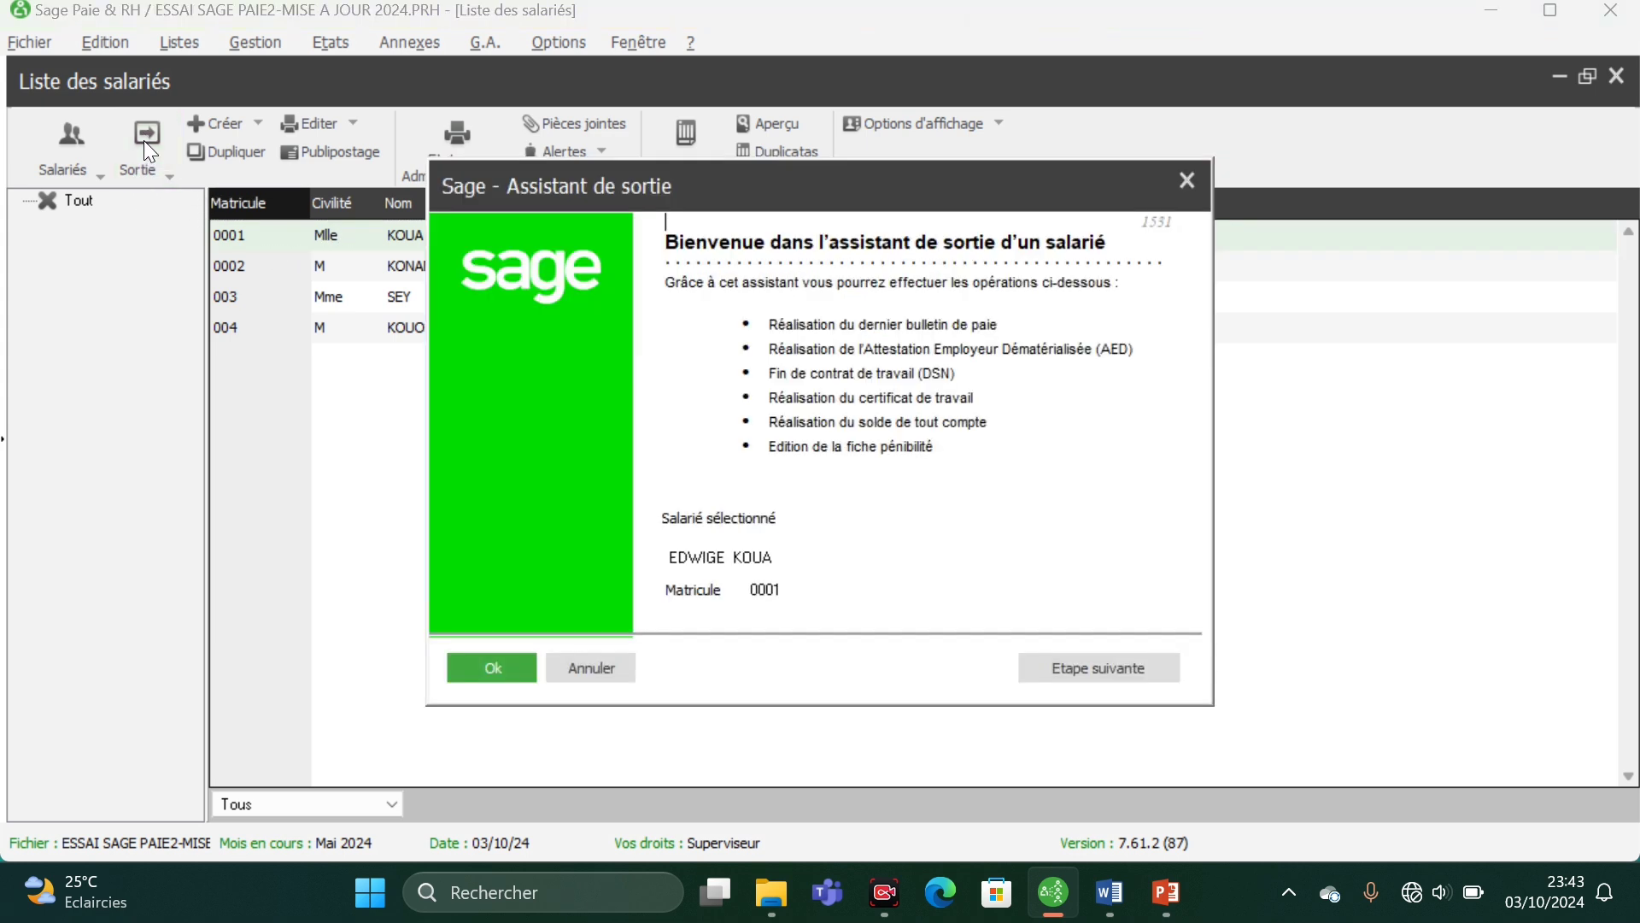
click(1106, 673)
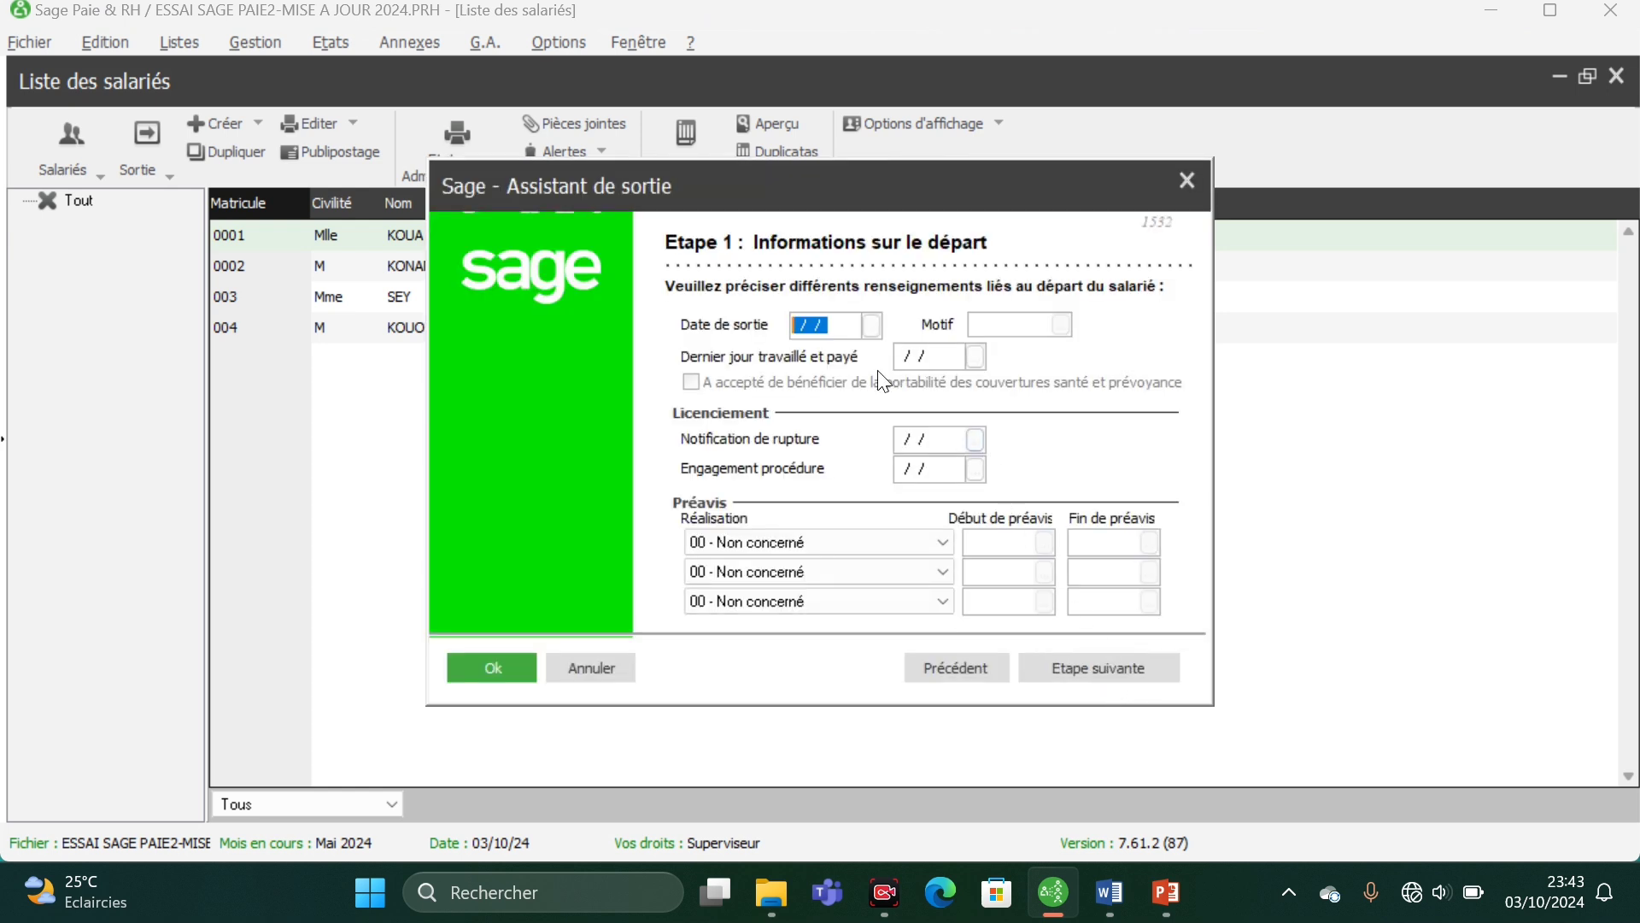
- Set the Date de sortie to 19/04/24 and accept updating the employee's other exit dates
click(795, 318)
text(19/04/24)
key(Tab)
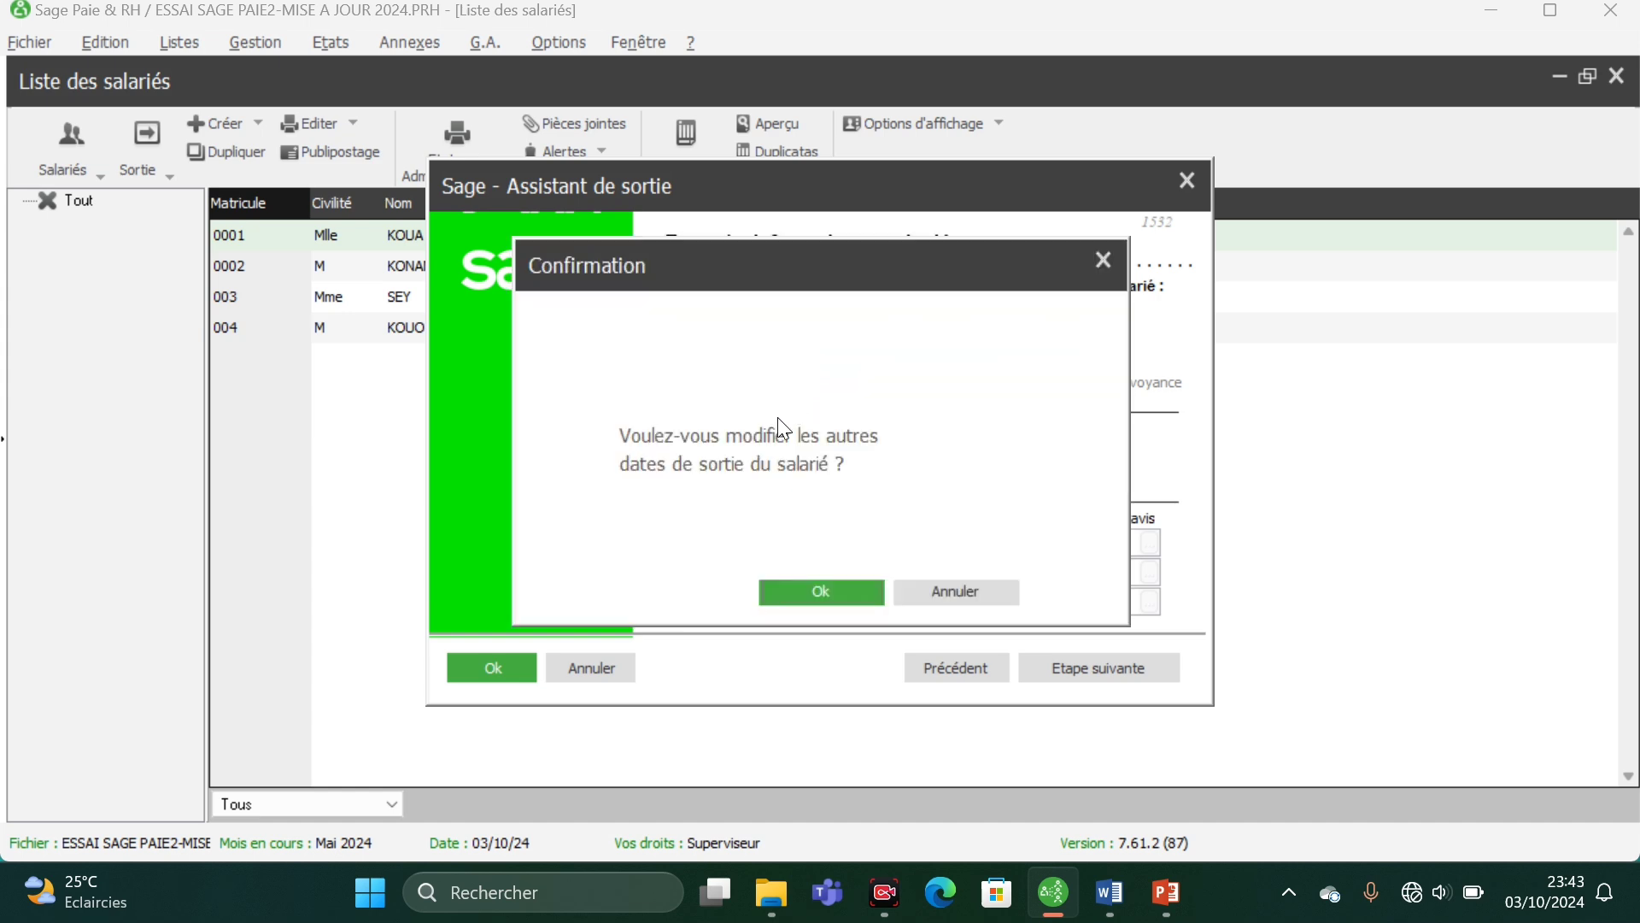
click(815, 590)
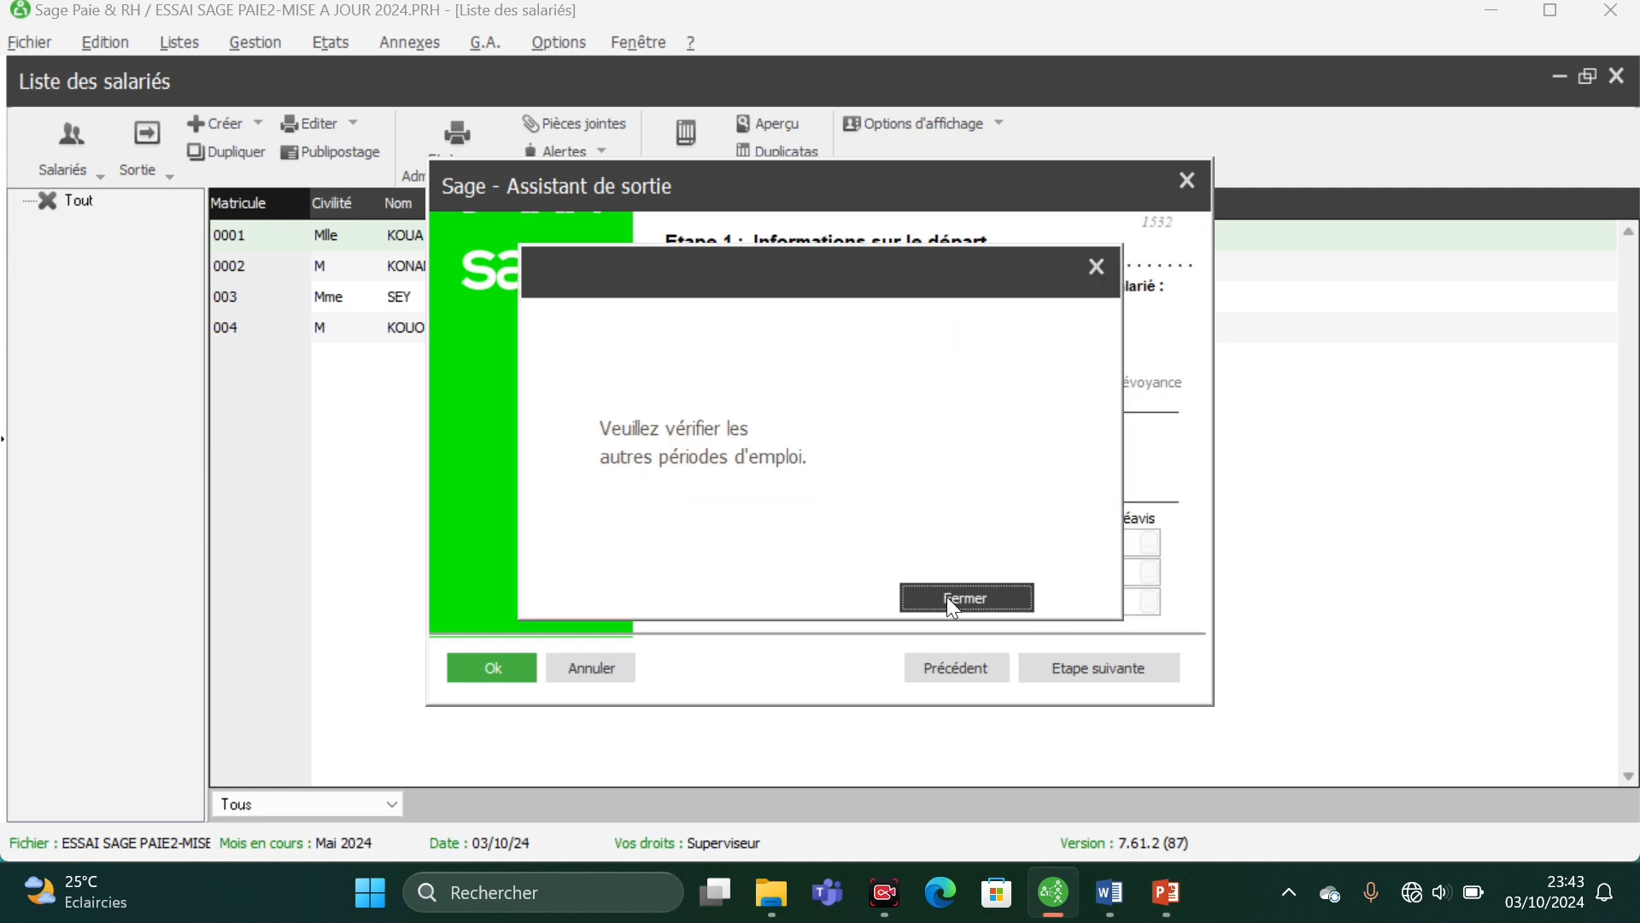
click(952, 598)
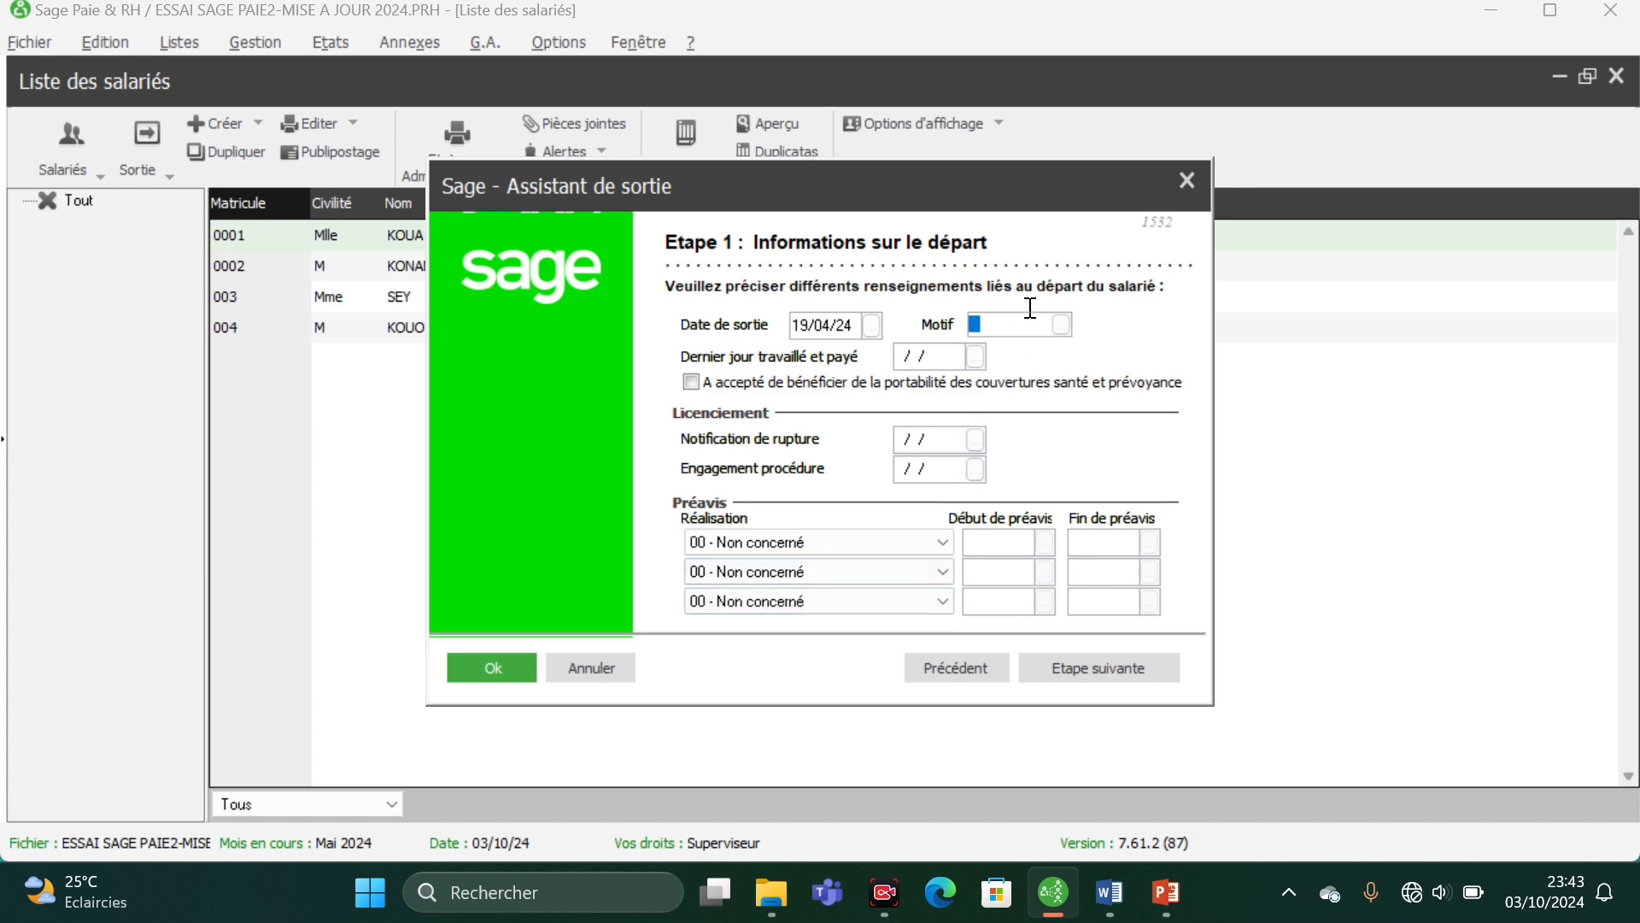
- Choose LI3 Licenciement pour faute grave as the departure reason
click(1060, 325)
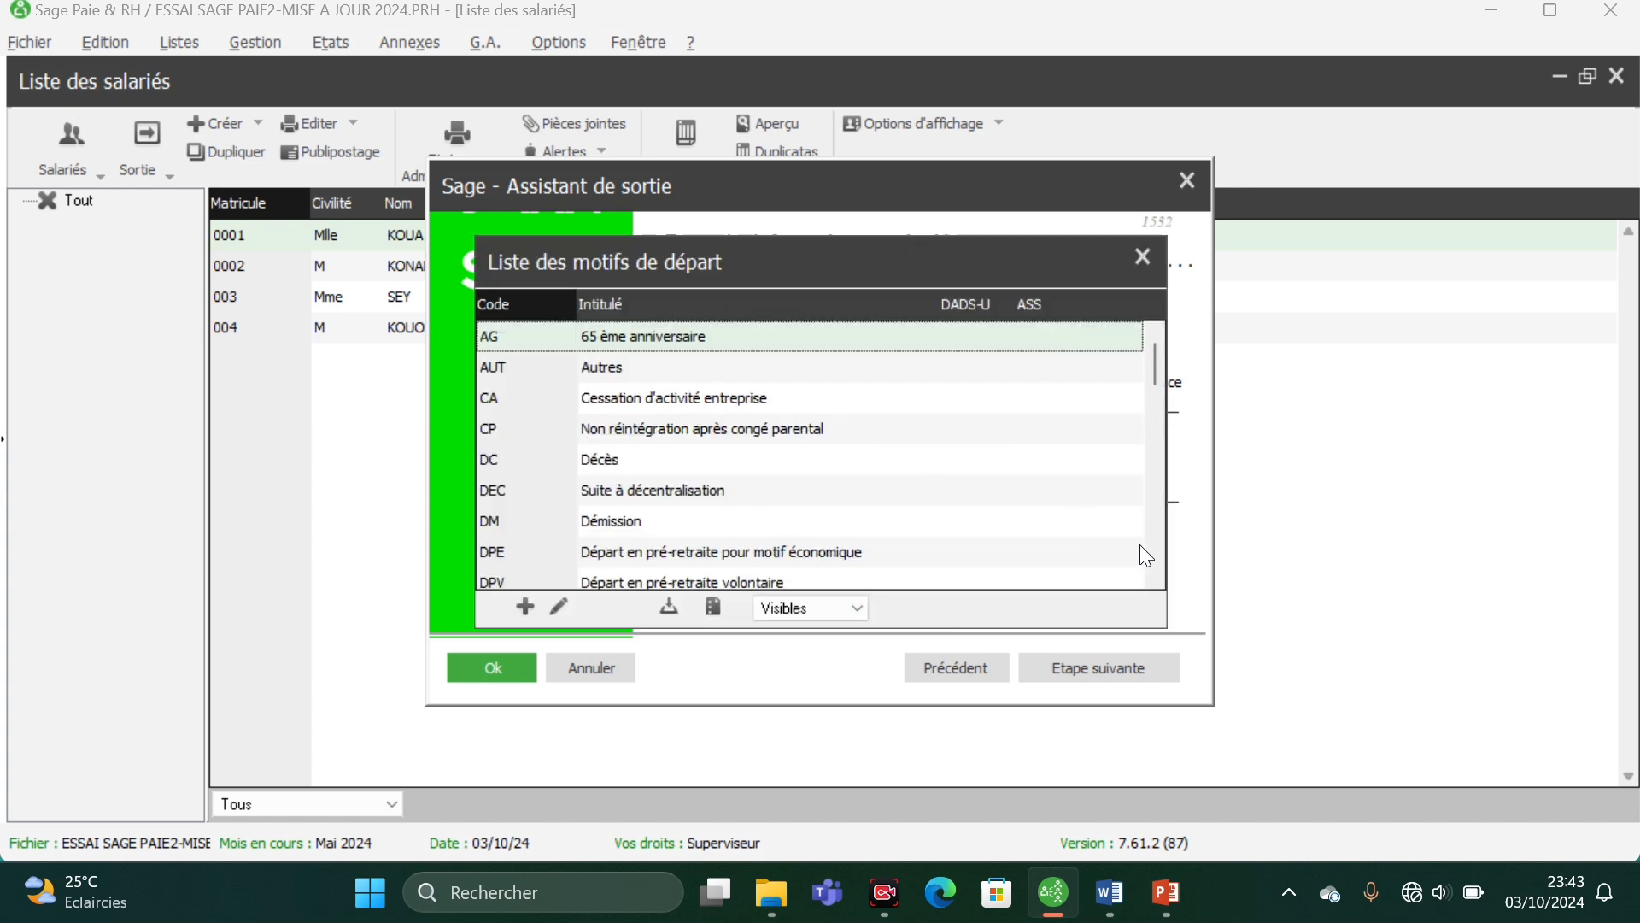
scroll(1139, 551, down, 2)
scroll(1140, 550, down, 2)
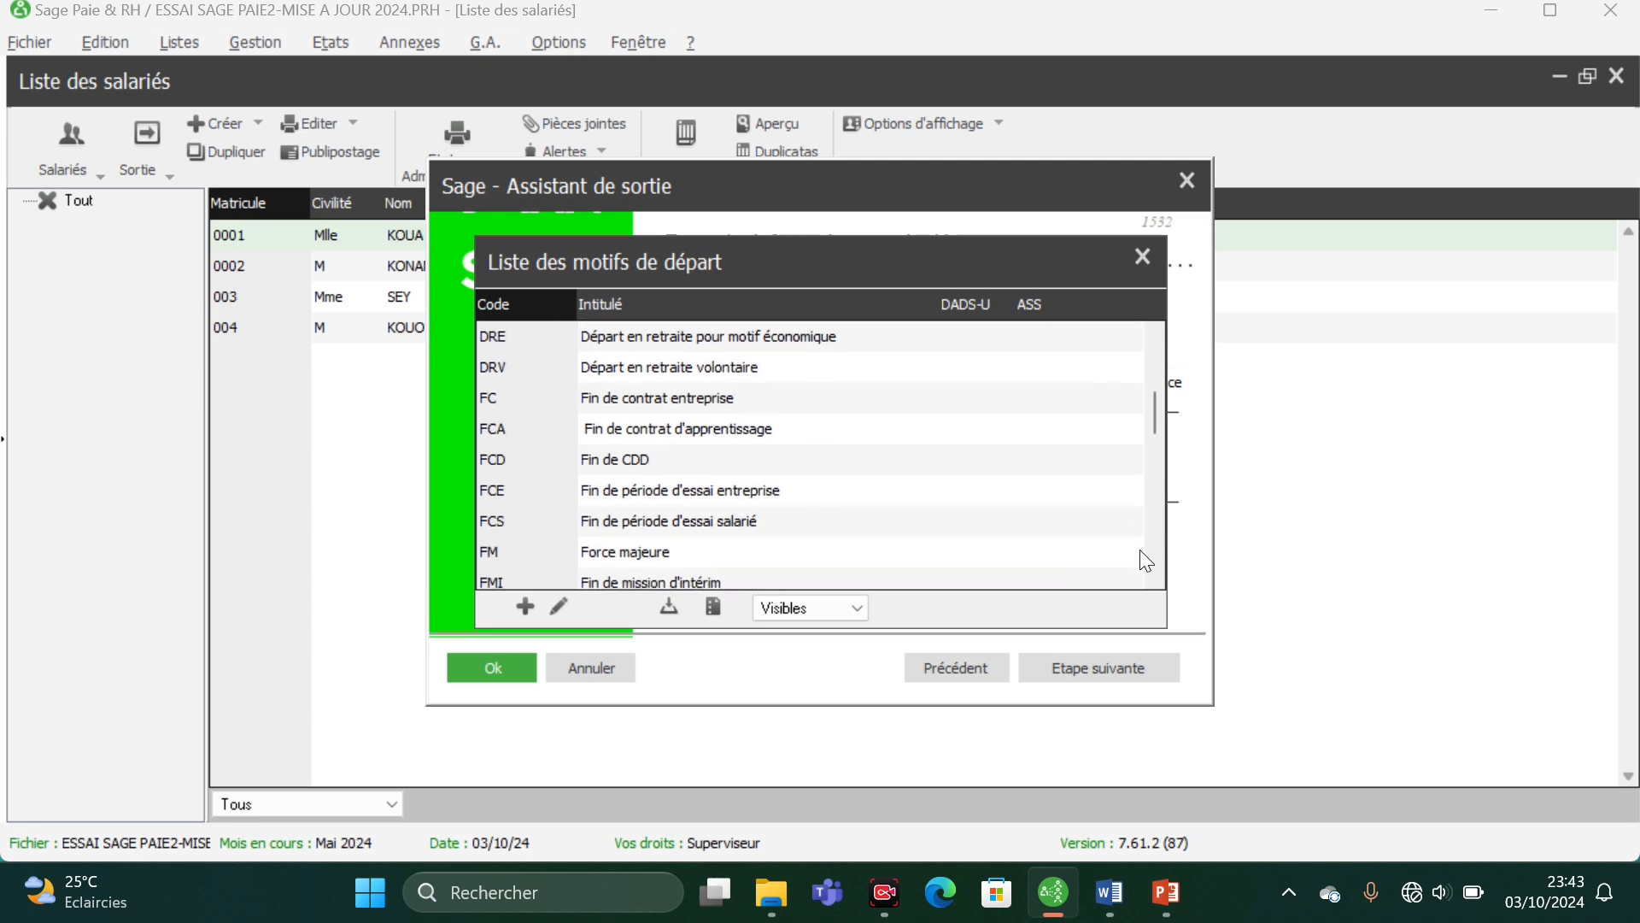
scroll(1089, 551, down, 1)
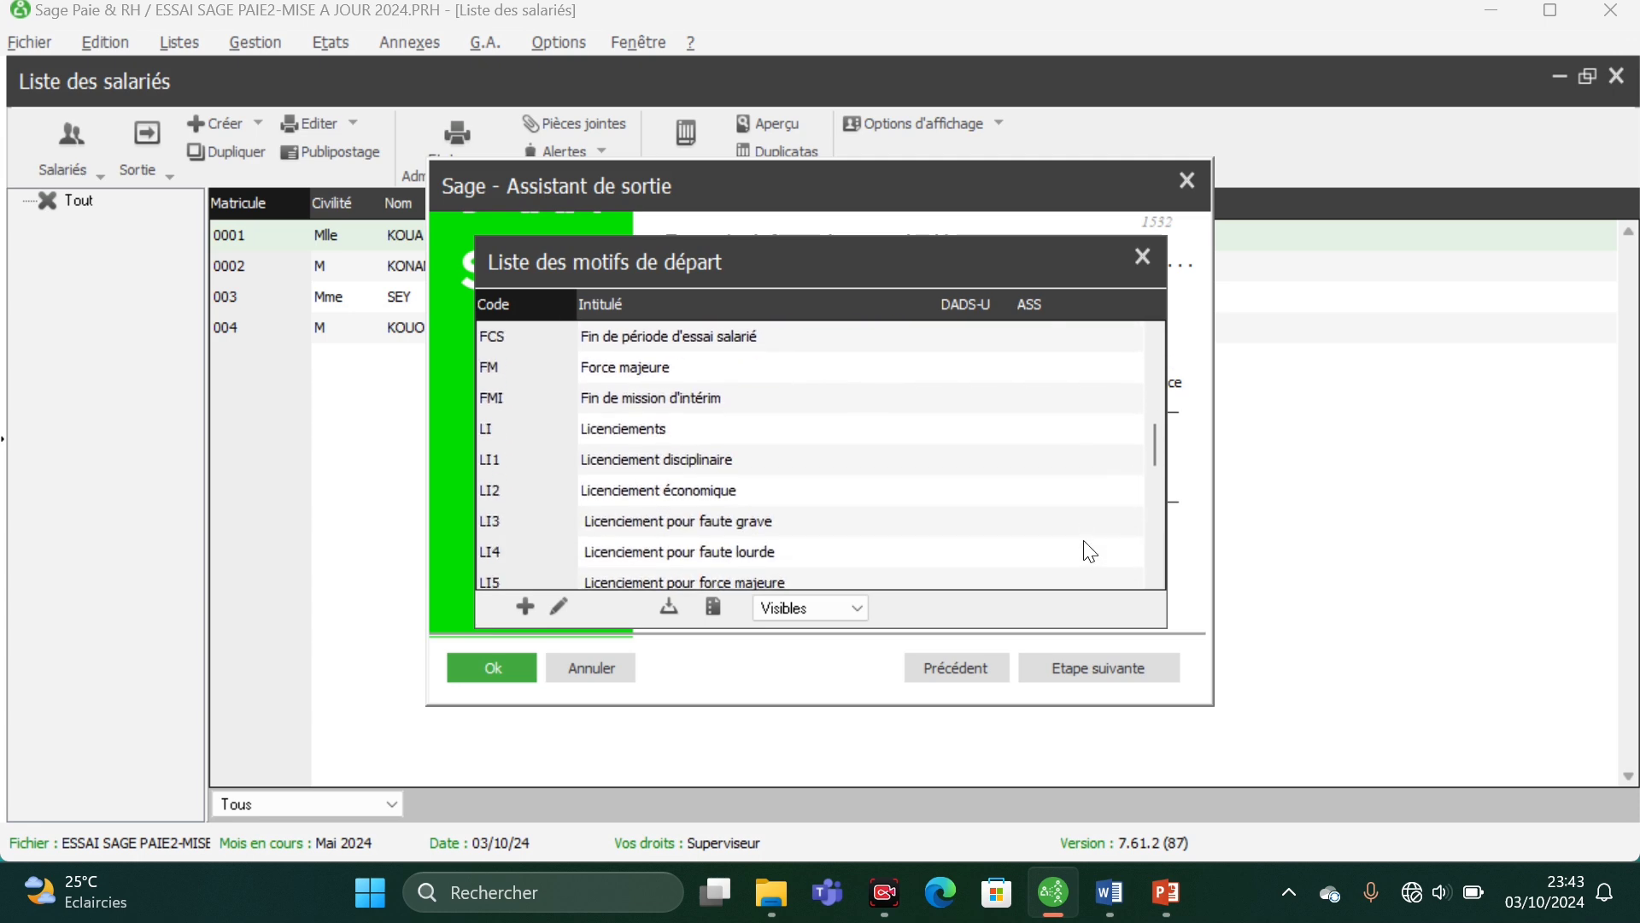
click(731, 522)
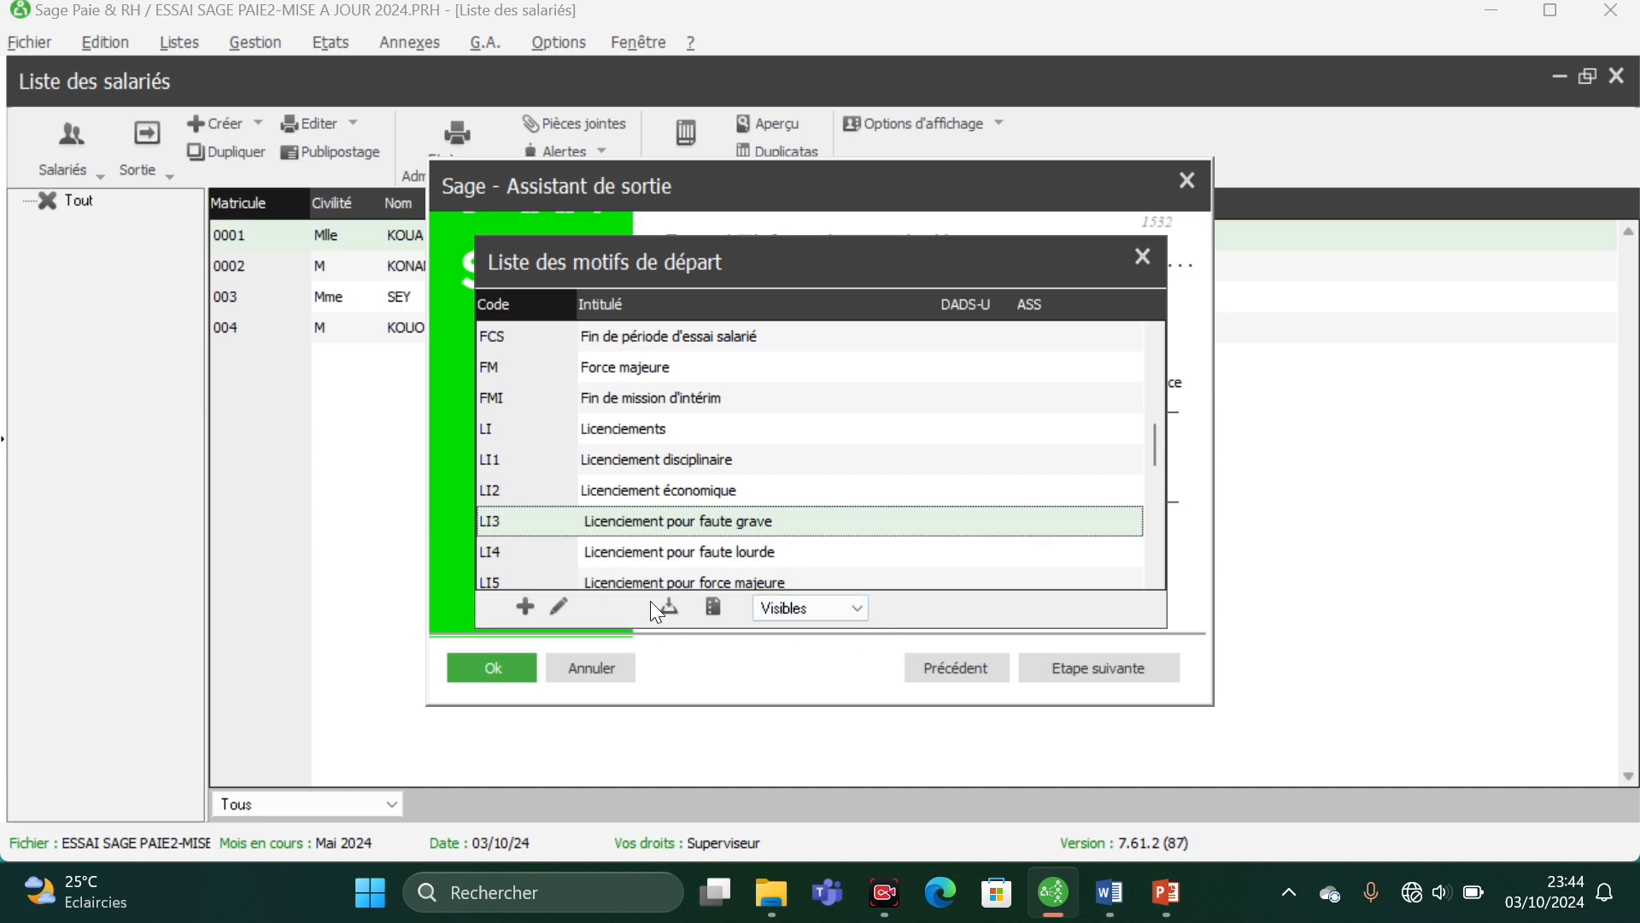
click(711, 608)
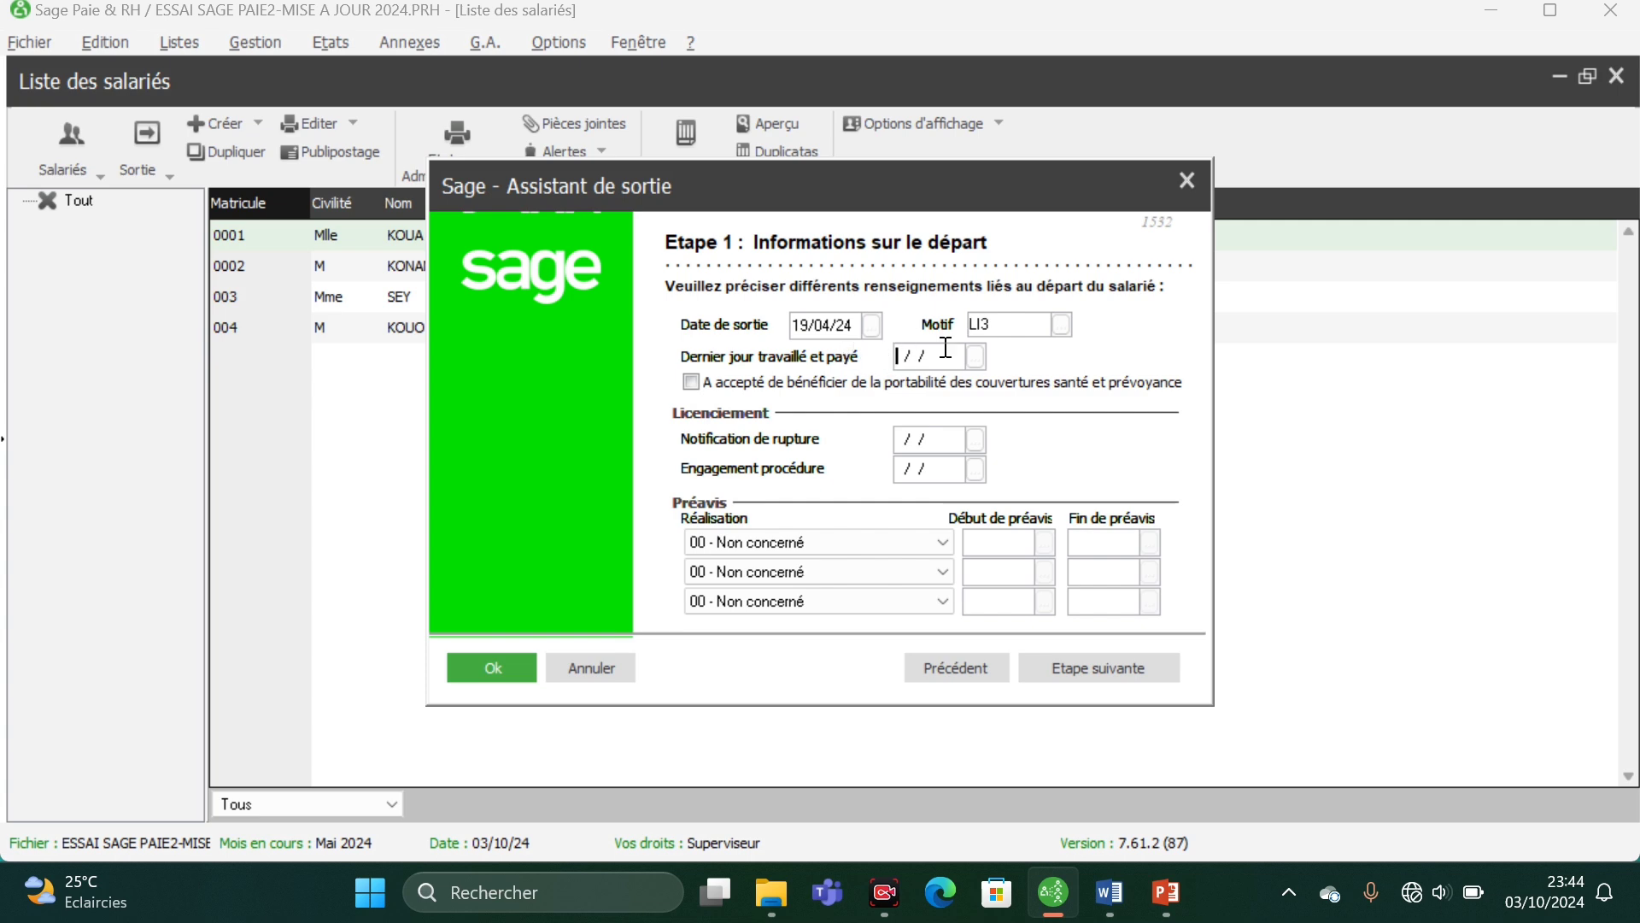
- Set Dernier jour travaillé et payé to 19/04/24, leaving the health and provident cover portability option unchecked
click(975, 356)
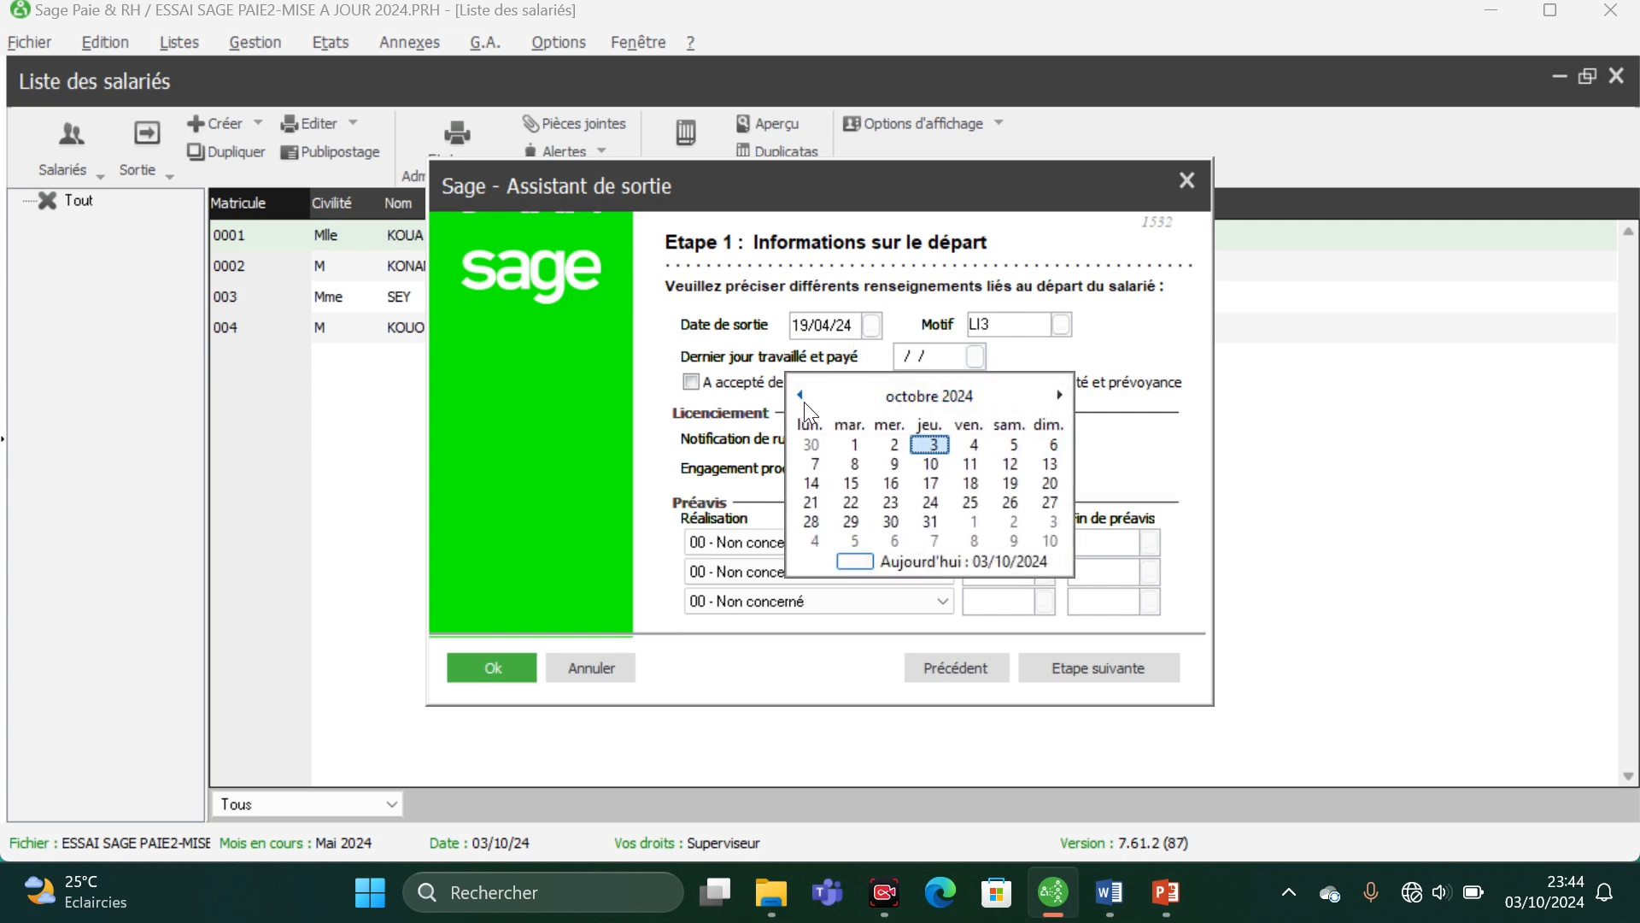
click(936, 397)
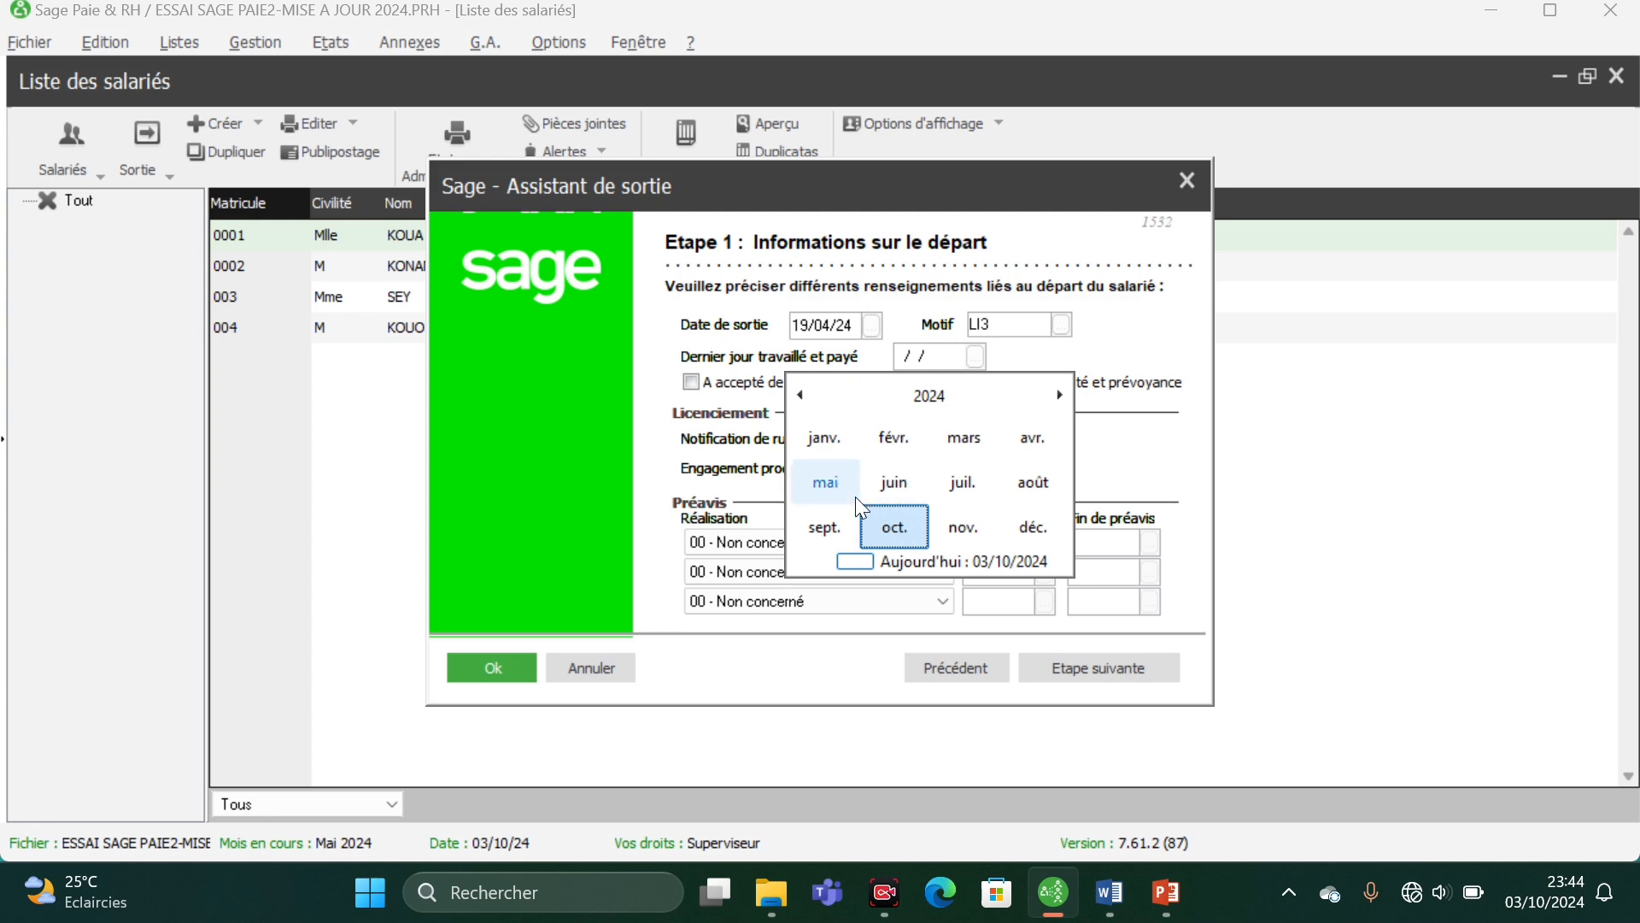
click(1021, 438)
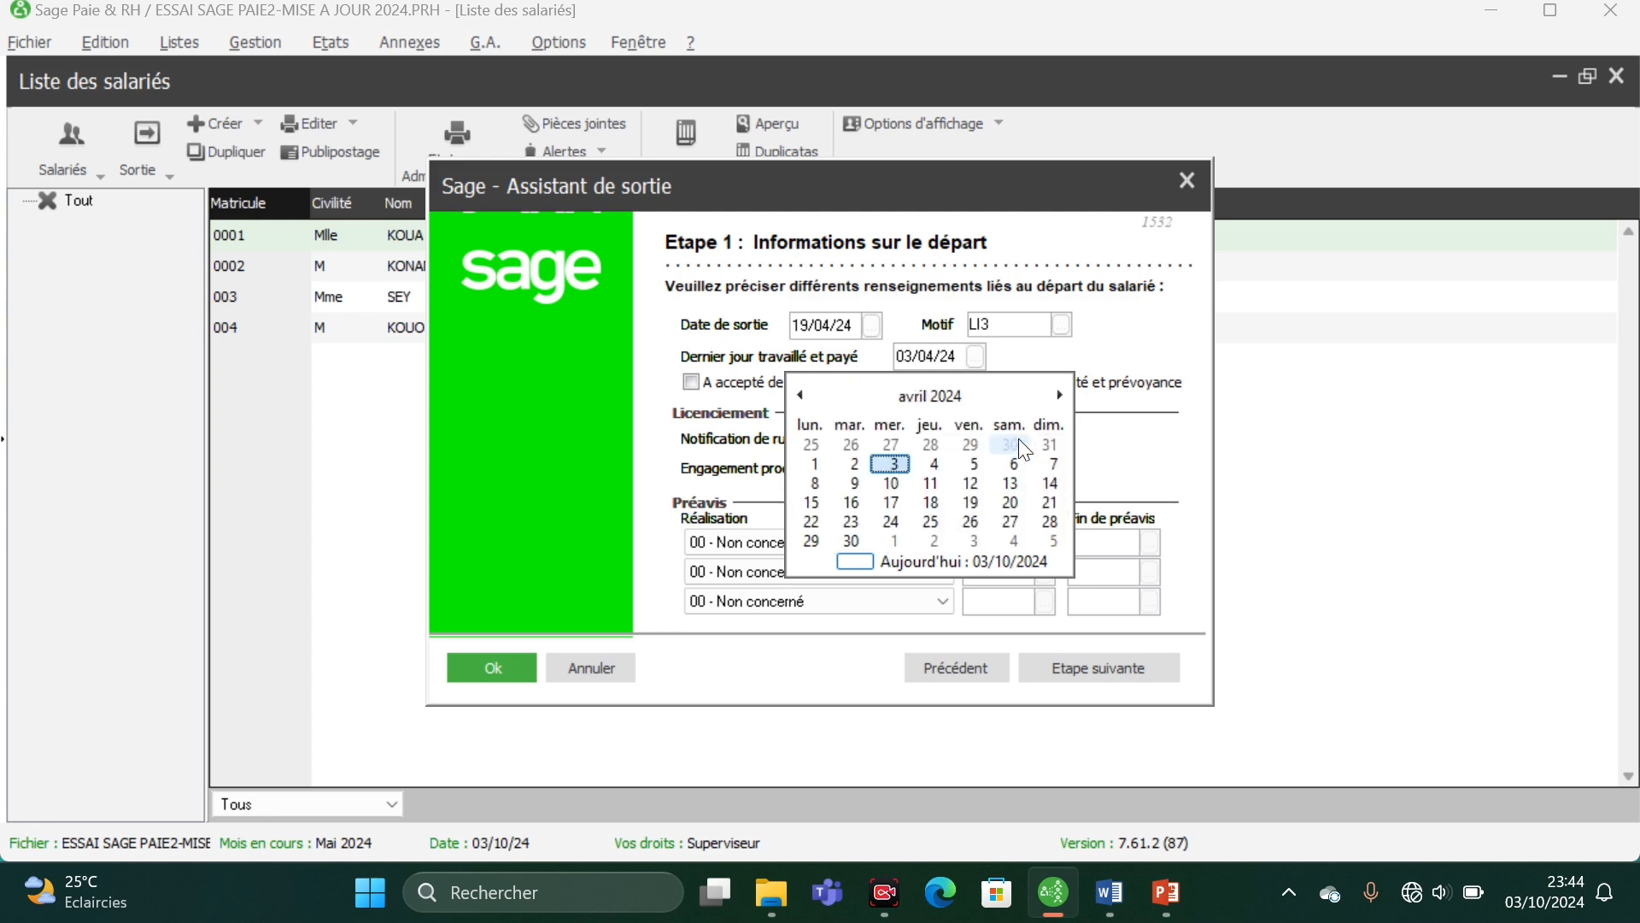
click(966, 501)
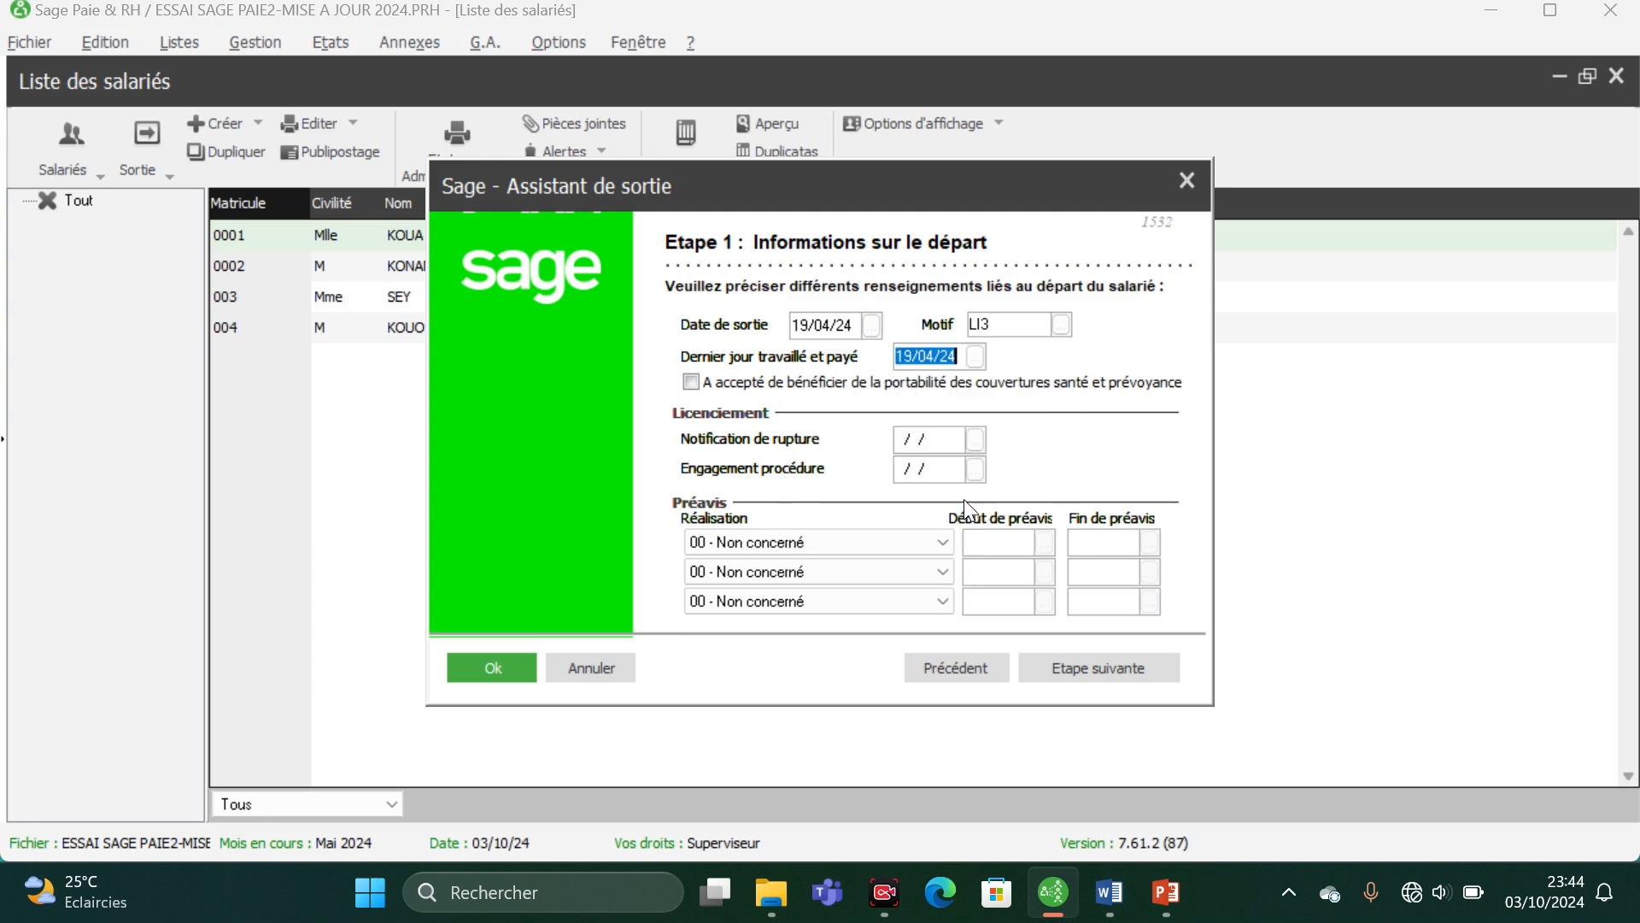
click(693, 384)
- Set both the Notification de rupture and Engagement procédure dates of the dismissal to 19/04/24
click(974, 441)
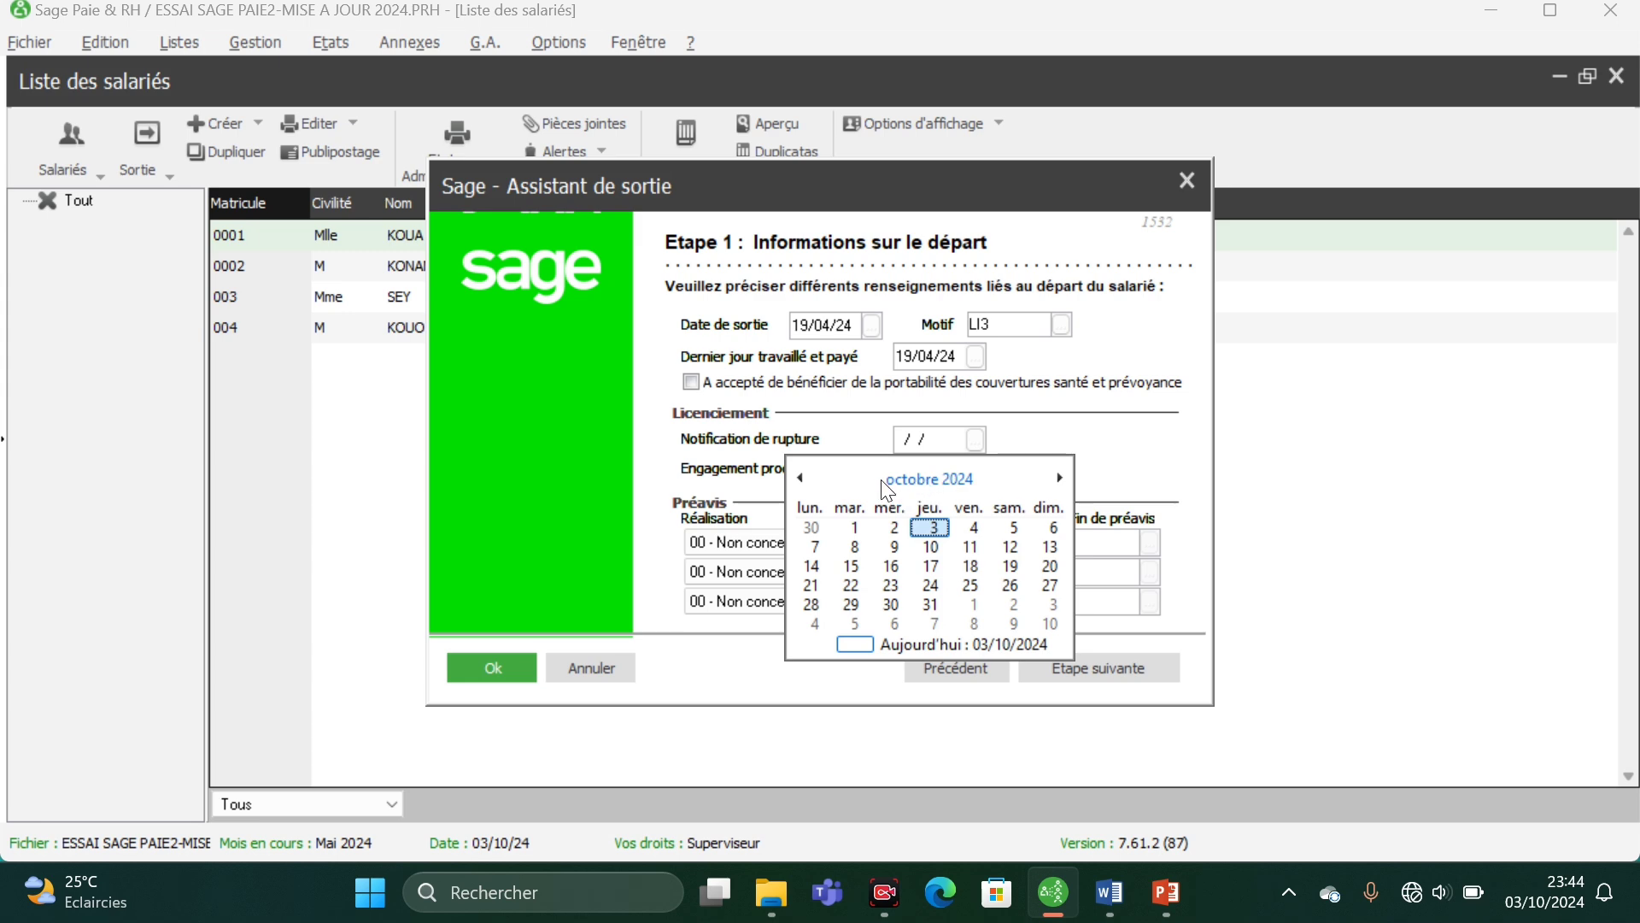
click(907, 480)
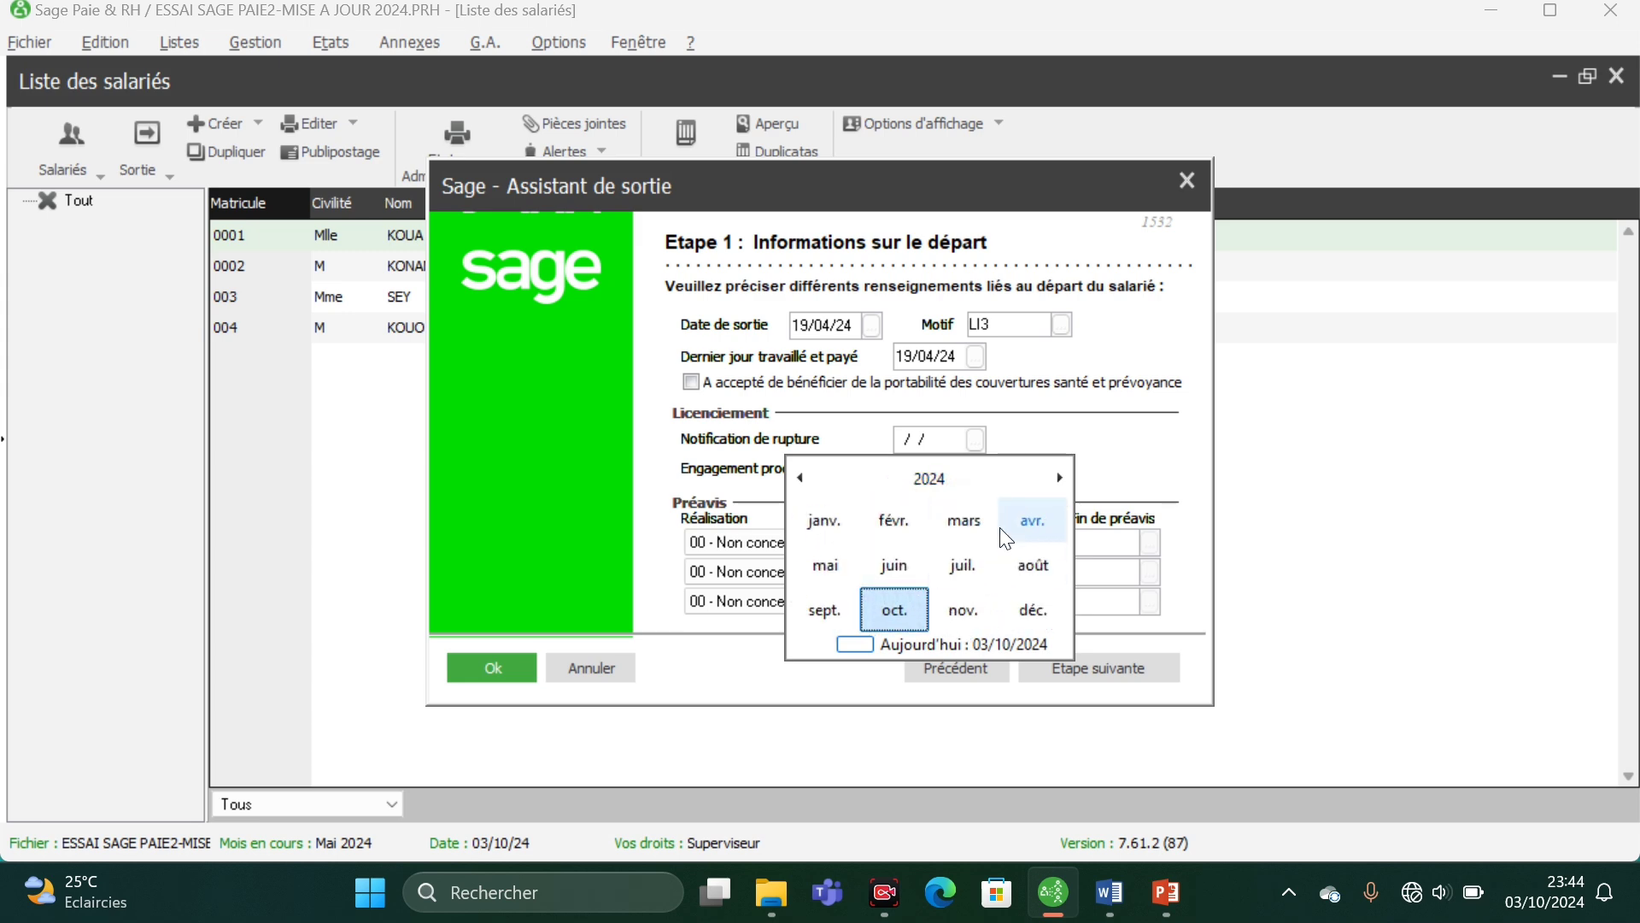
click(1030, 522)
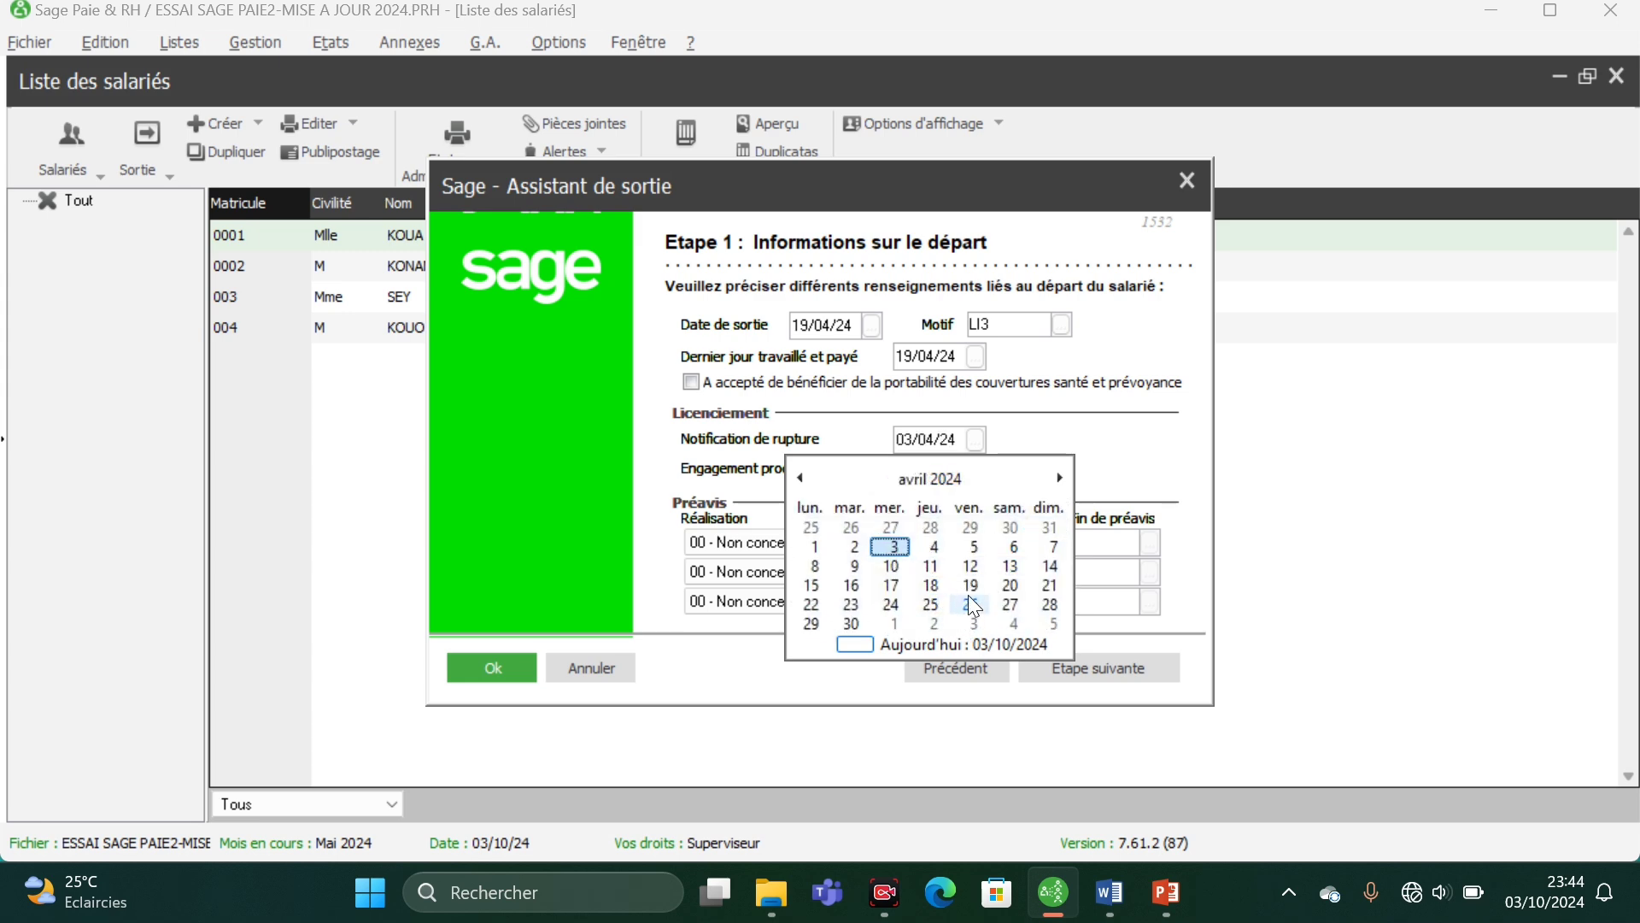
click(970, 586)
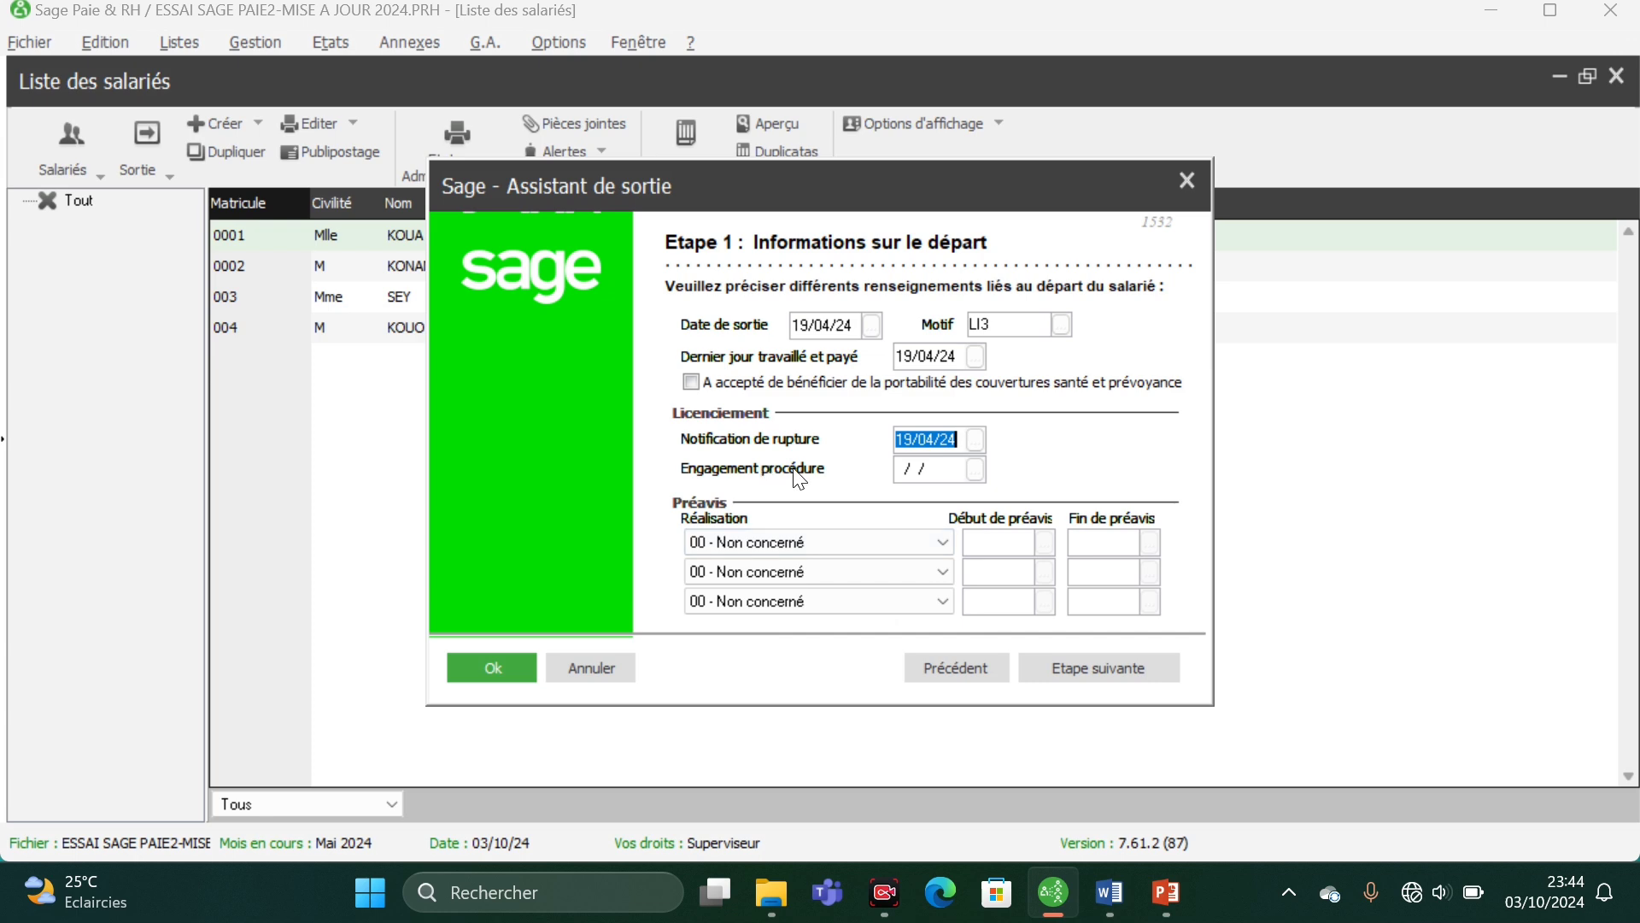
click(975, 469)
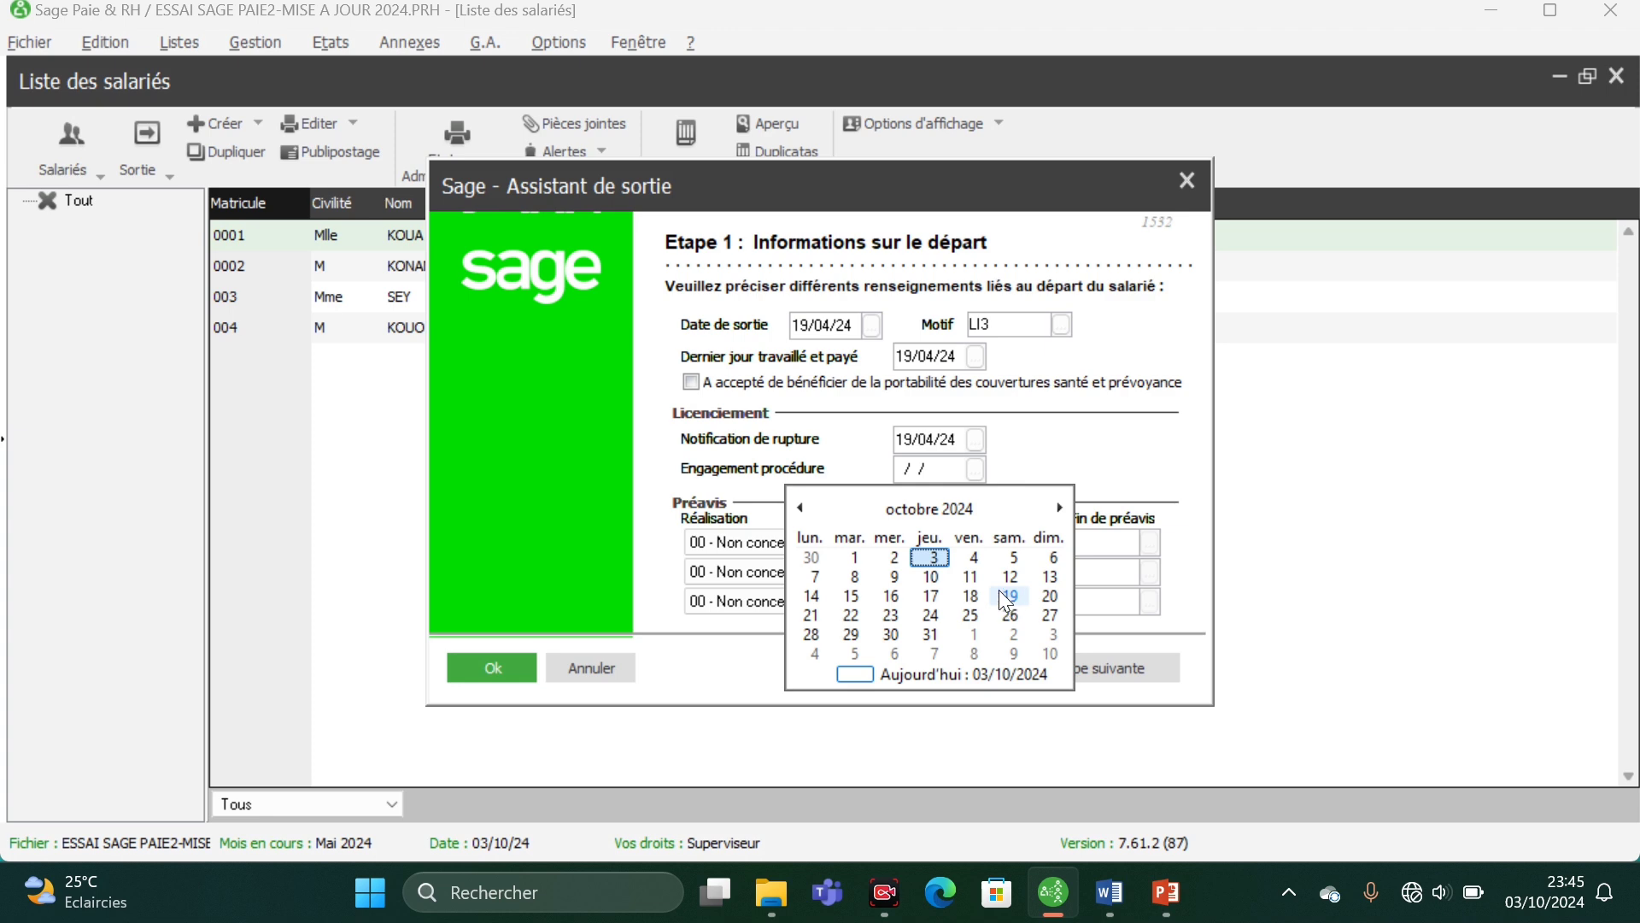
click(948, 515)
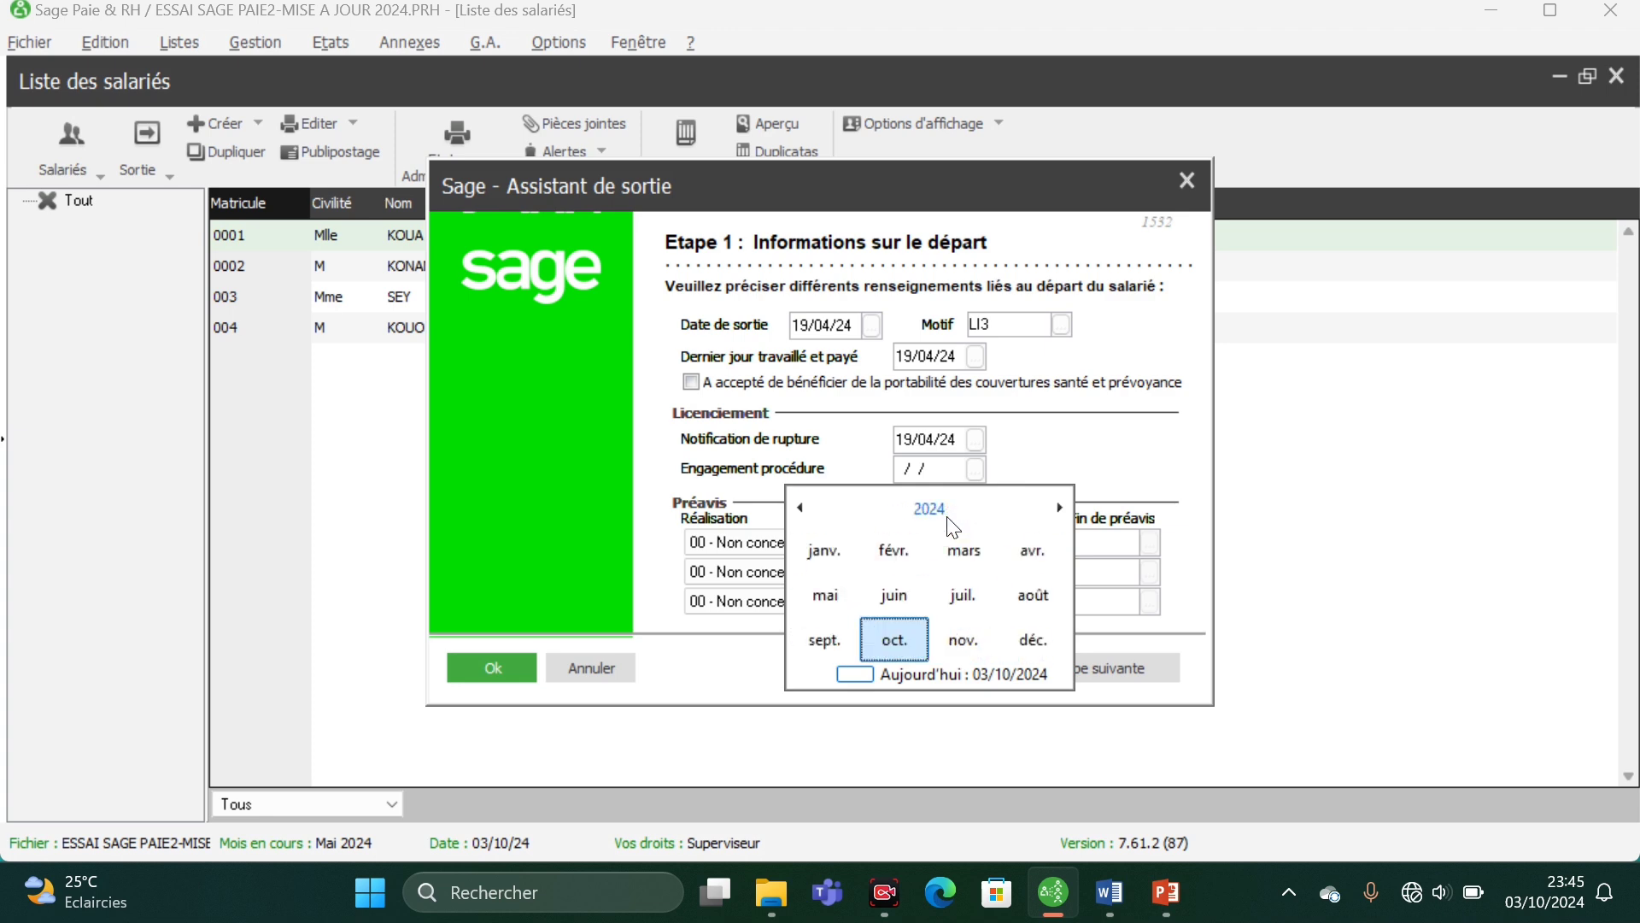
click(1028, 557)
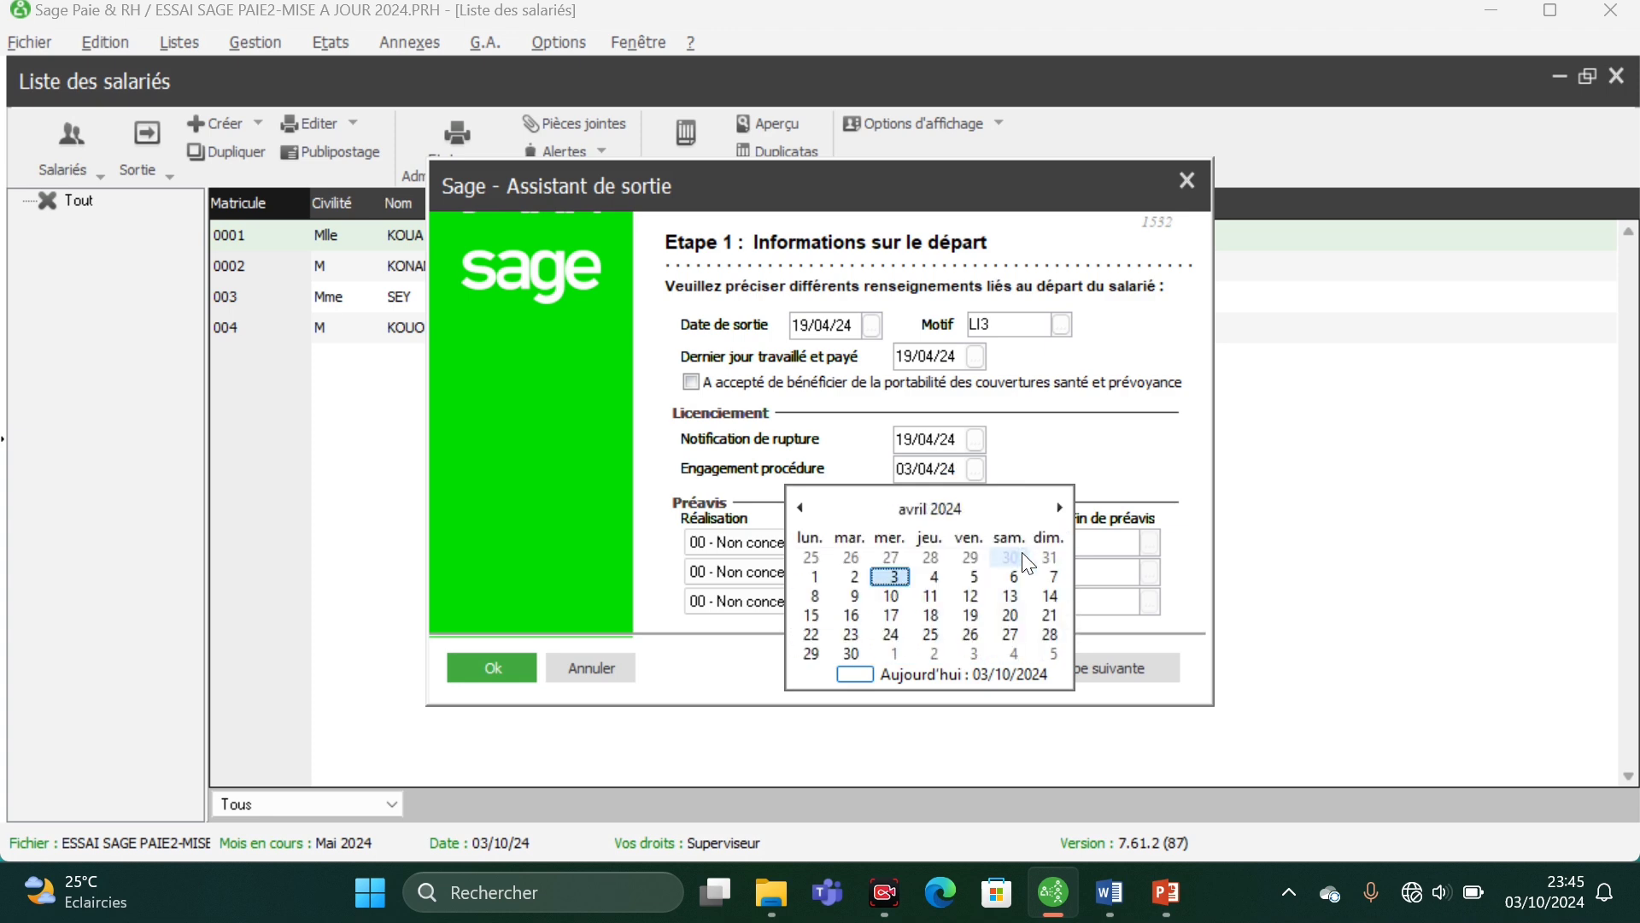
click(965, 613)
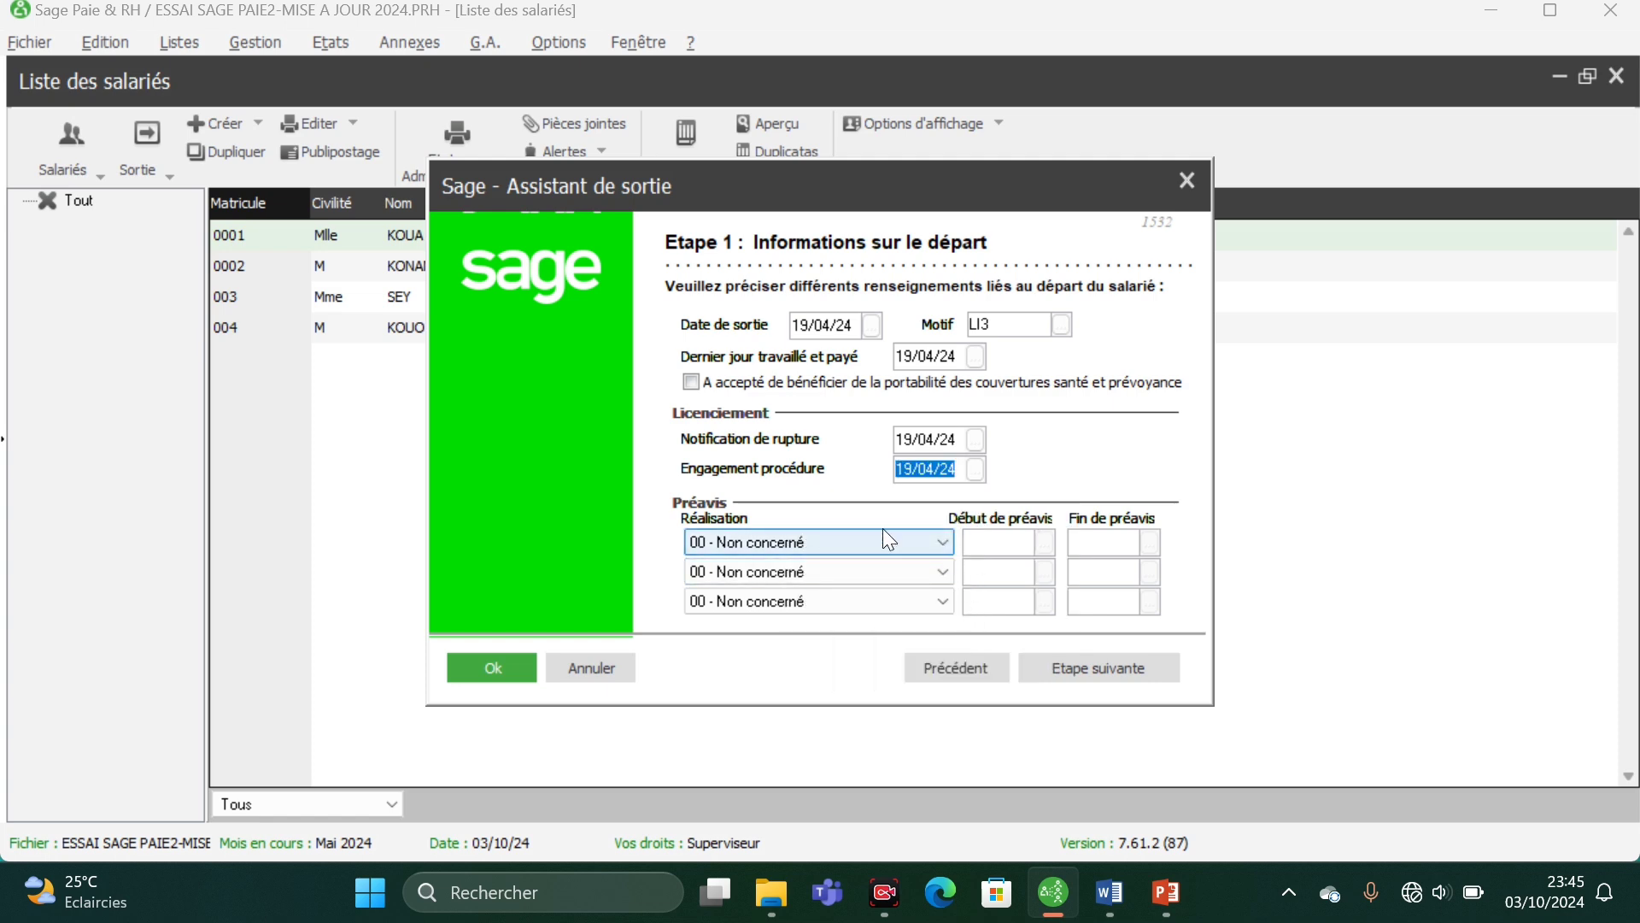
- Set the first notice line to 01 - Préavis effectué et payé with Début de préavis 18/03/24
click(931, 542)
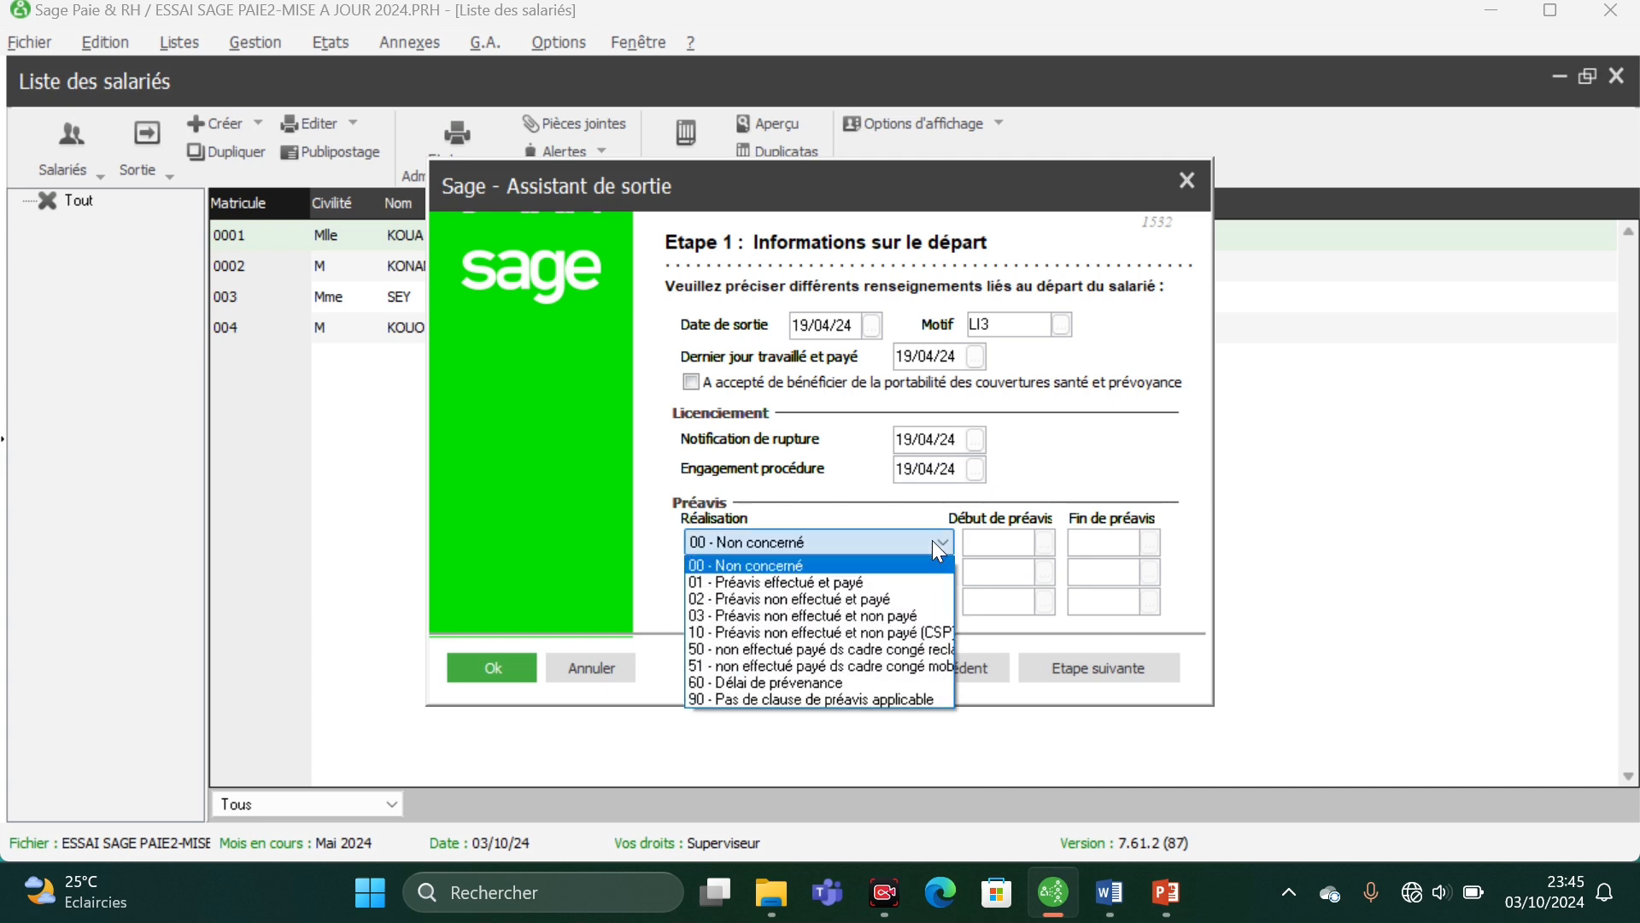
click(807, 586)
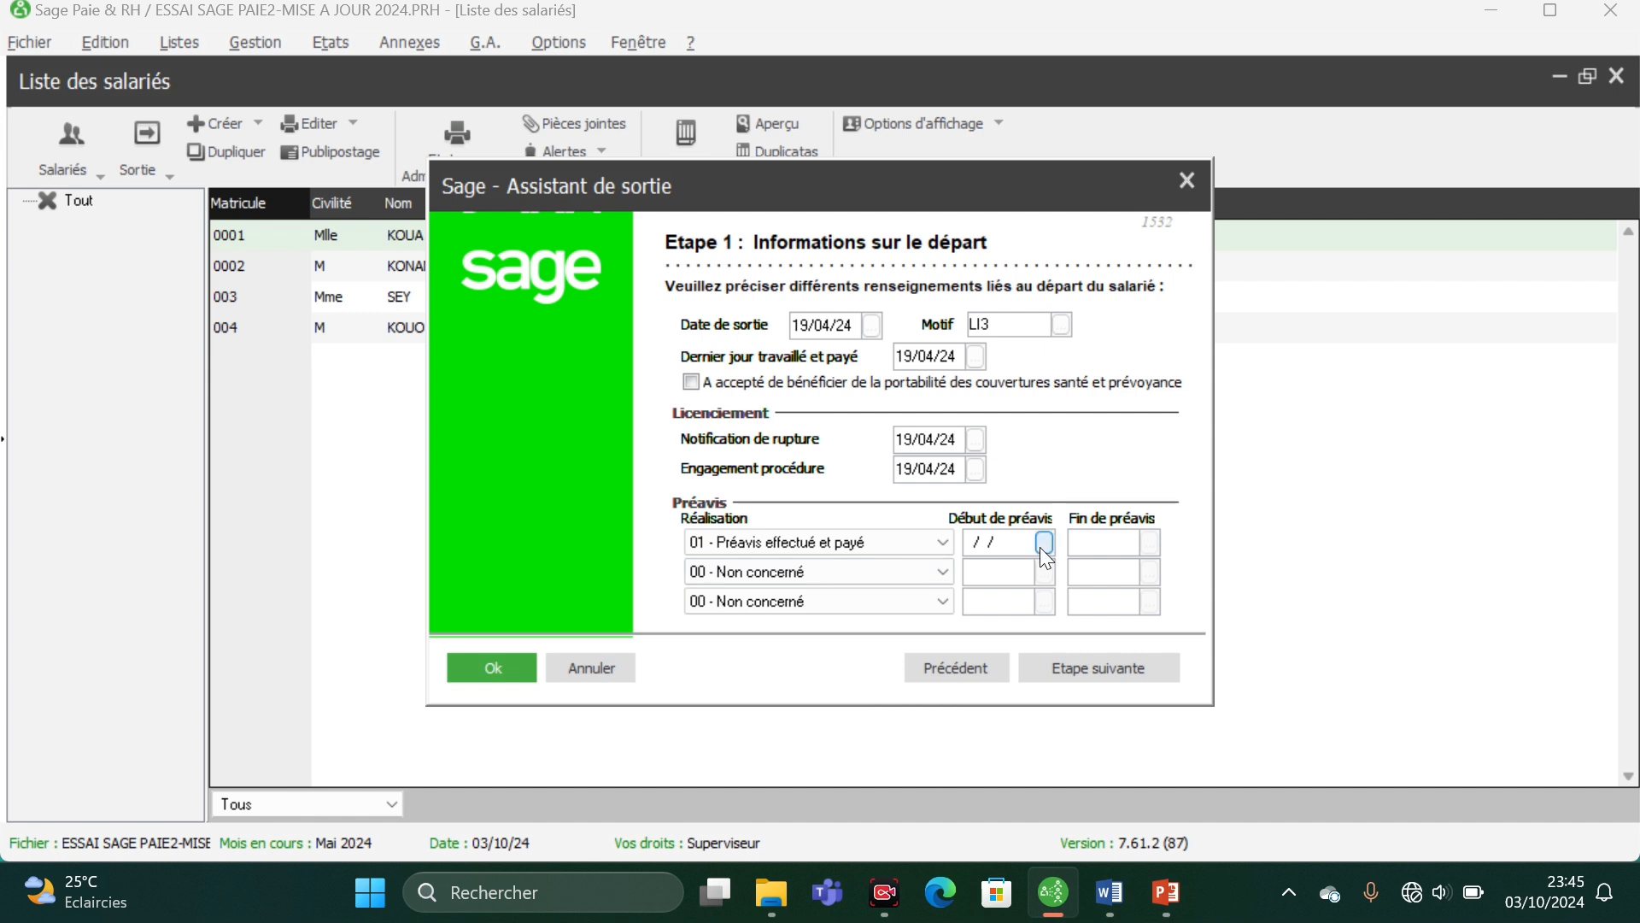
click(1044, 544)
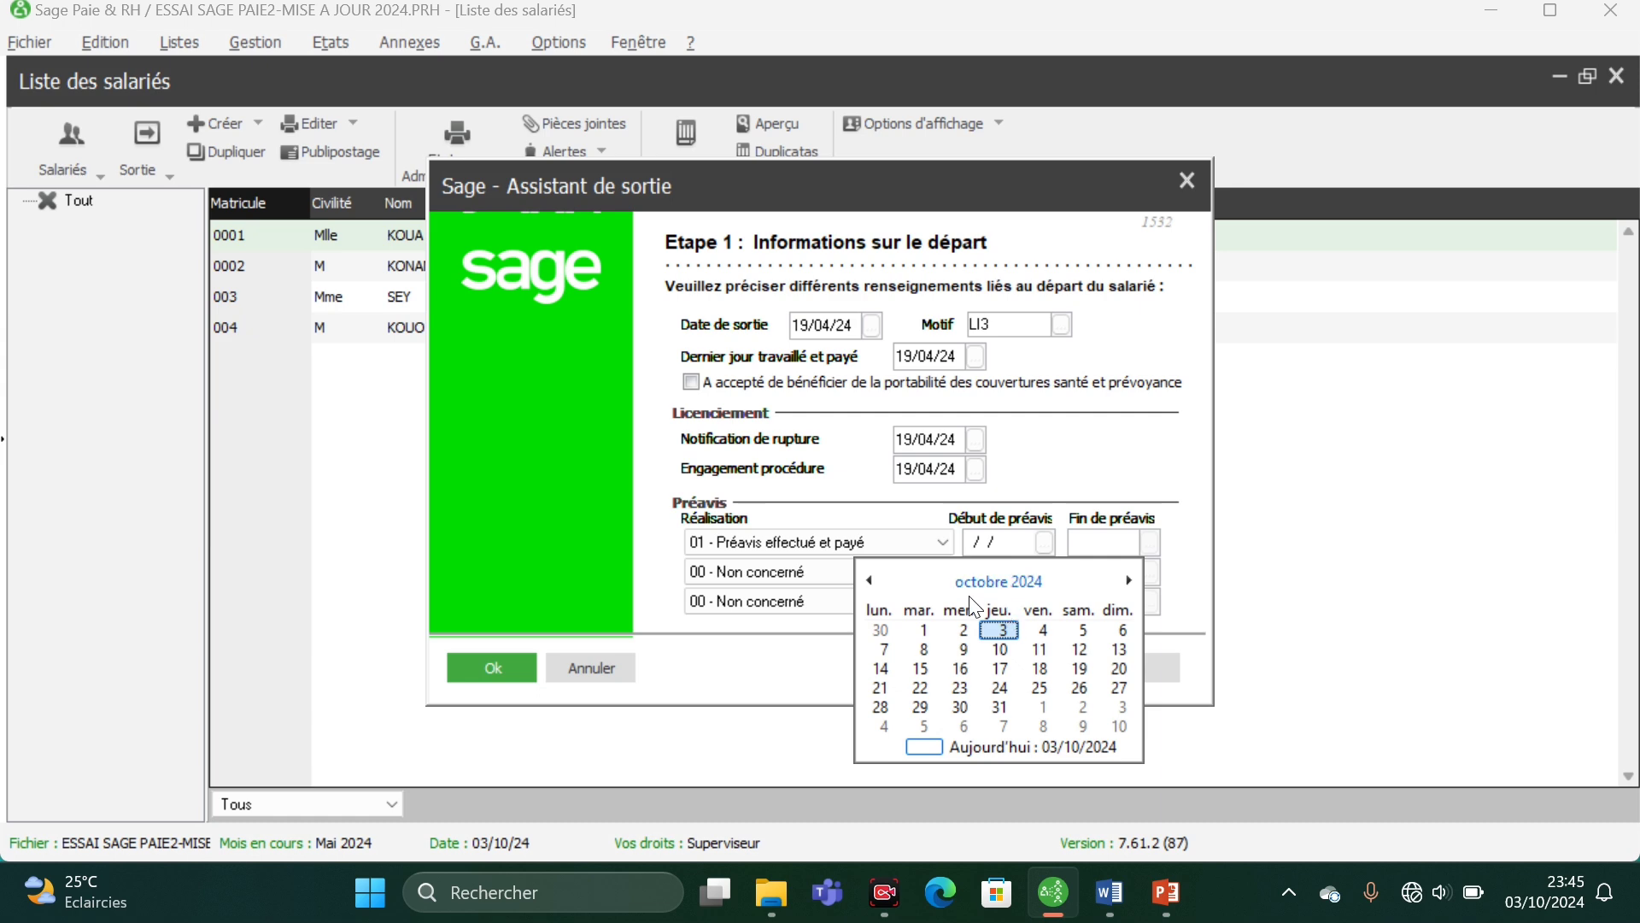
click(871, 582)
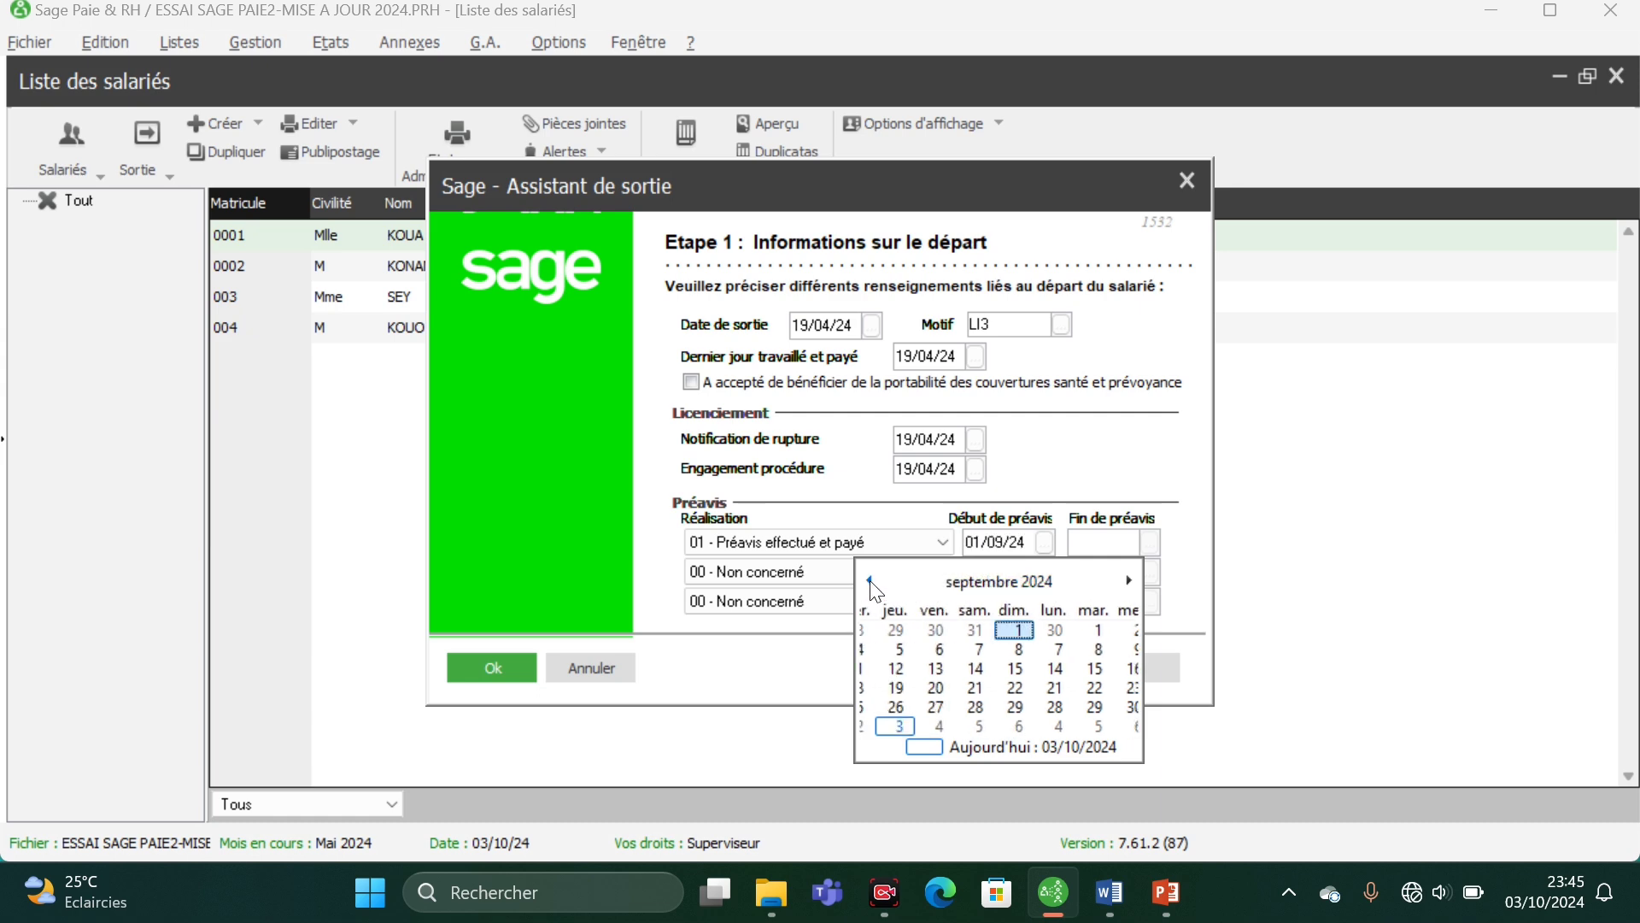
click(964, 582)
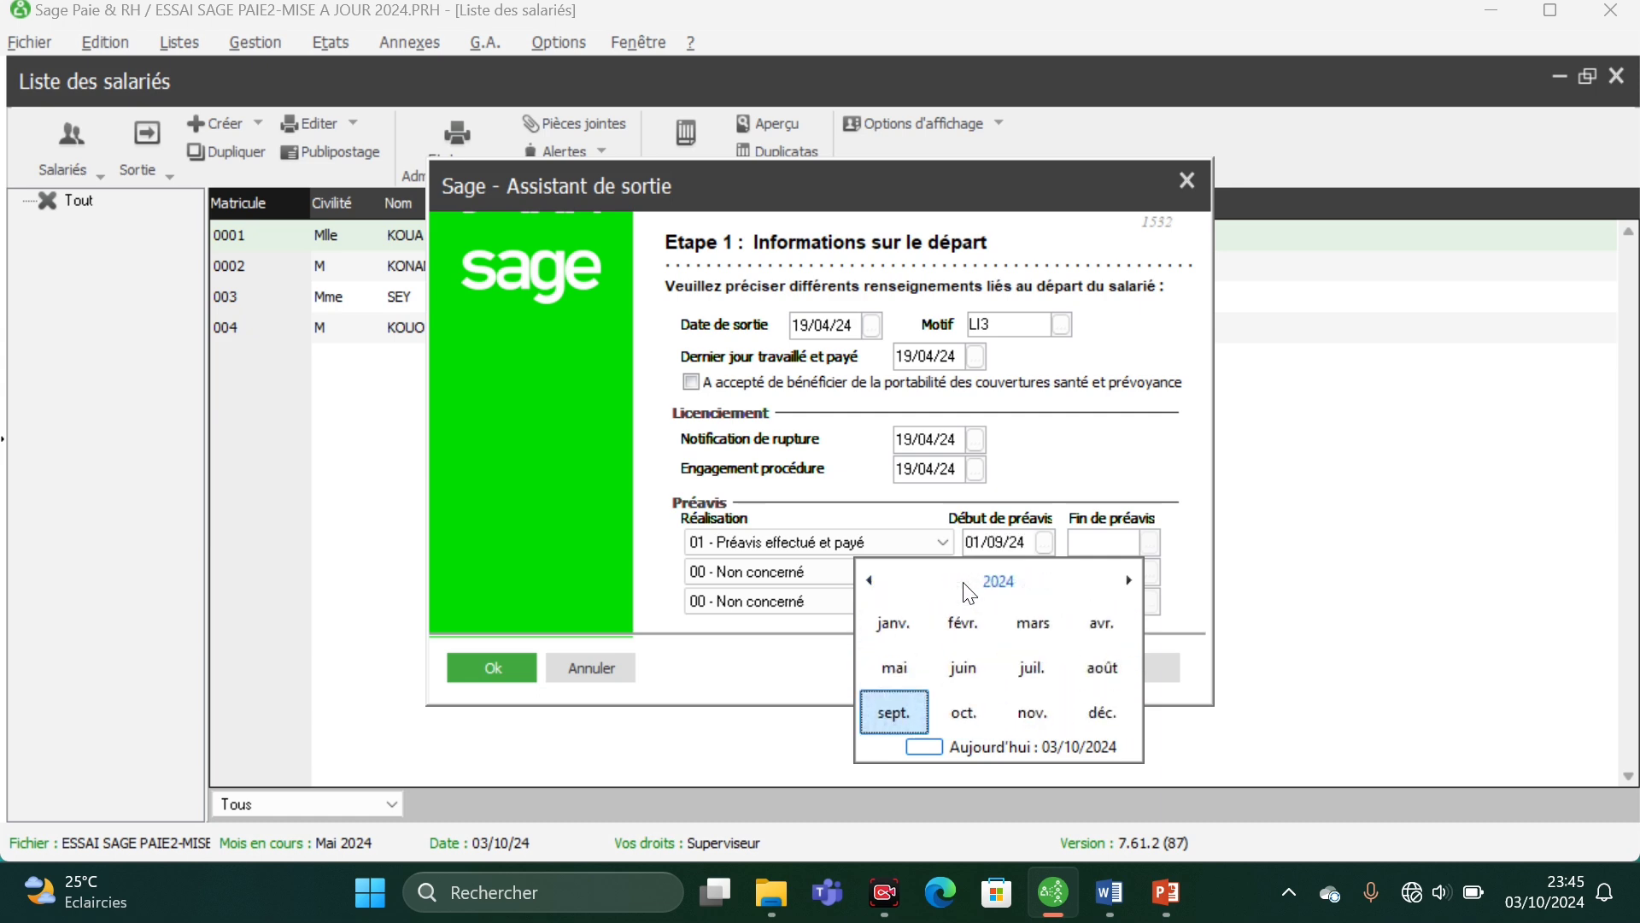
click(1017, 628)
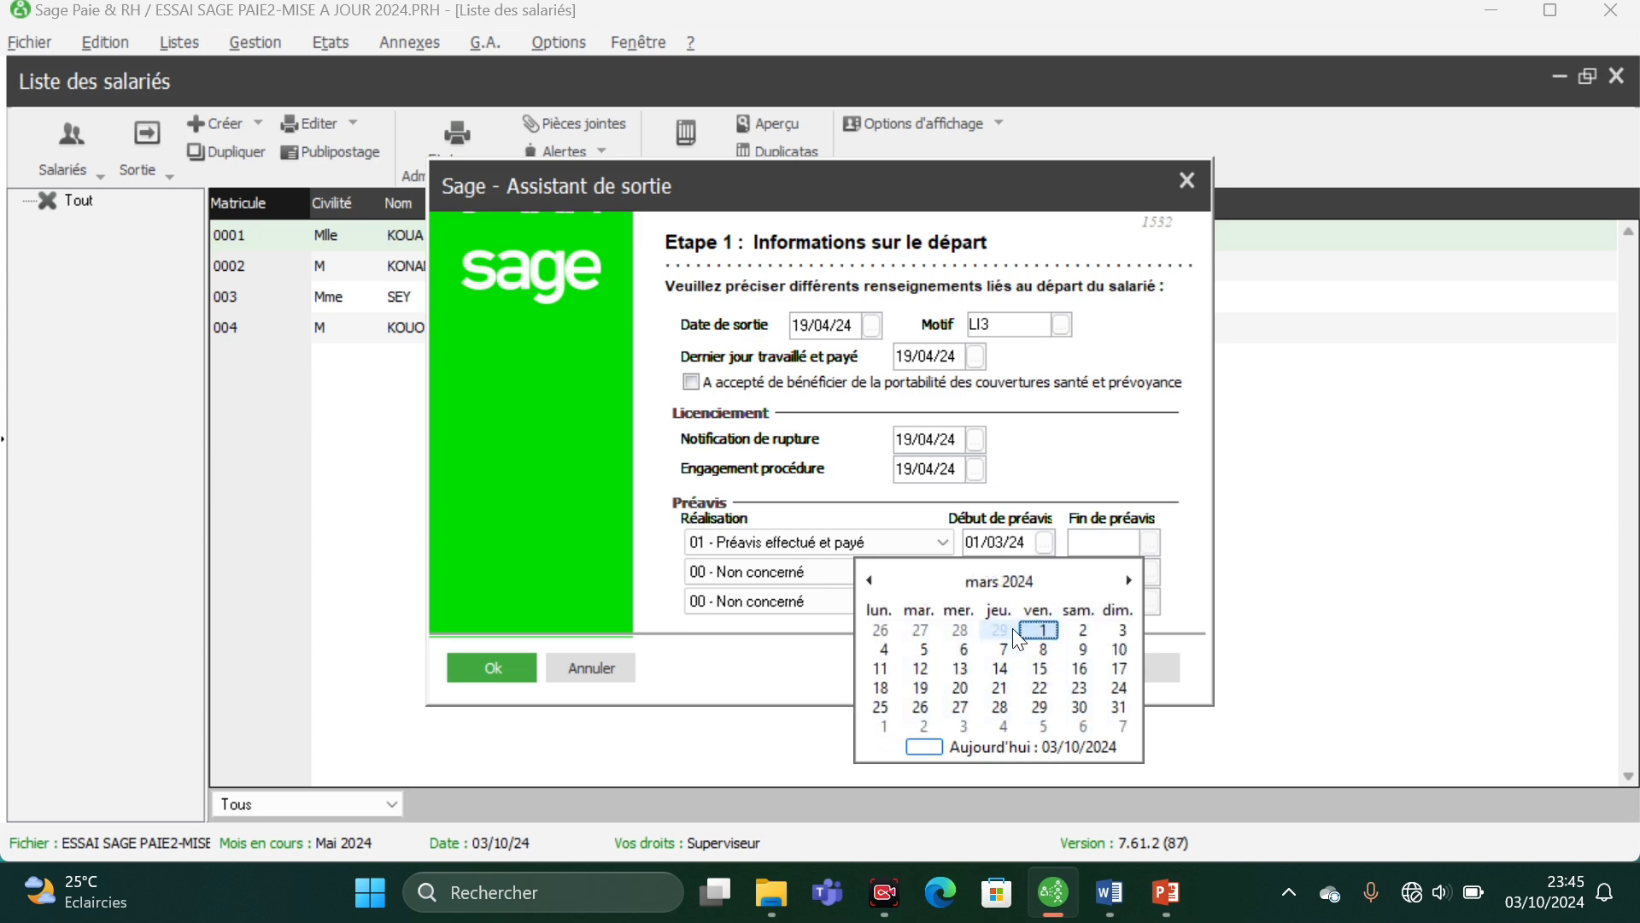
click(882, 685)
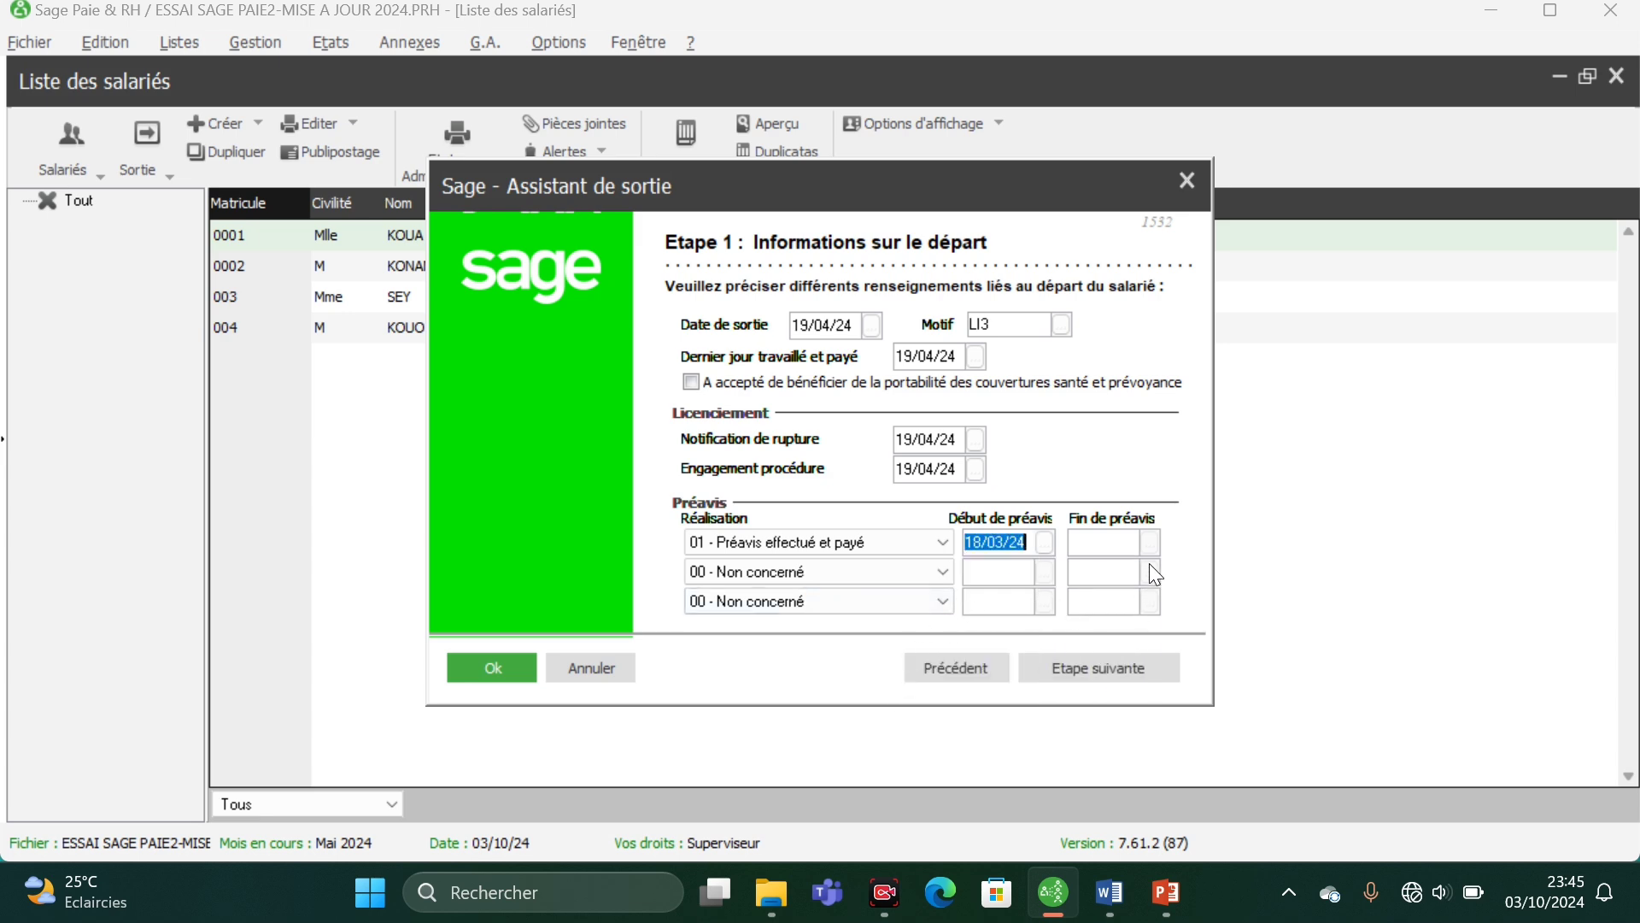
- Set Fin de préavis to 17/04/24 and accept the contract, employee record and administrative history updates to reach Etape 3
click(1090, 540)
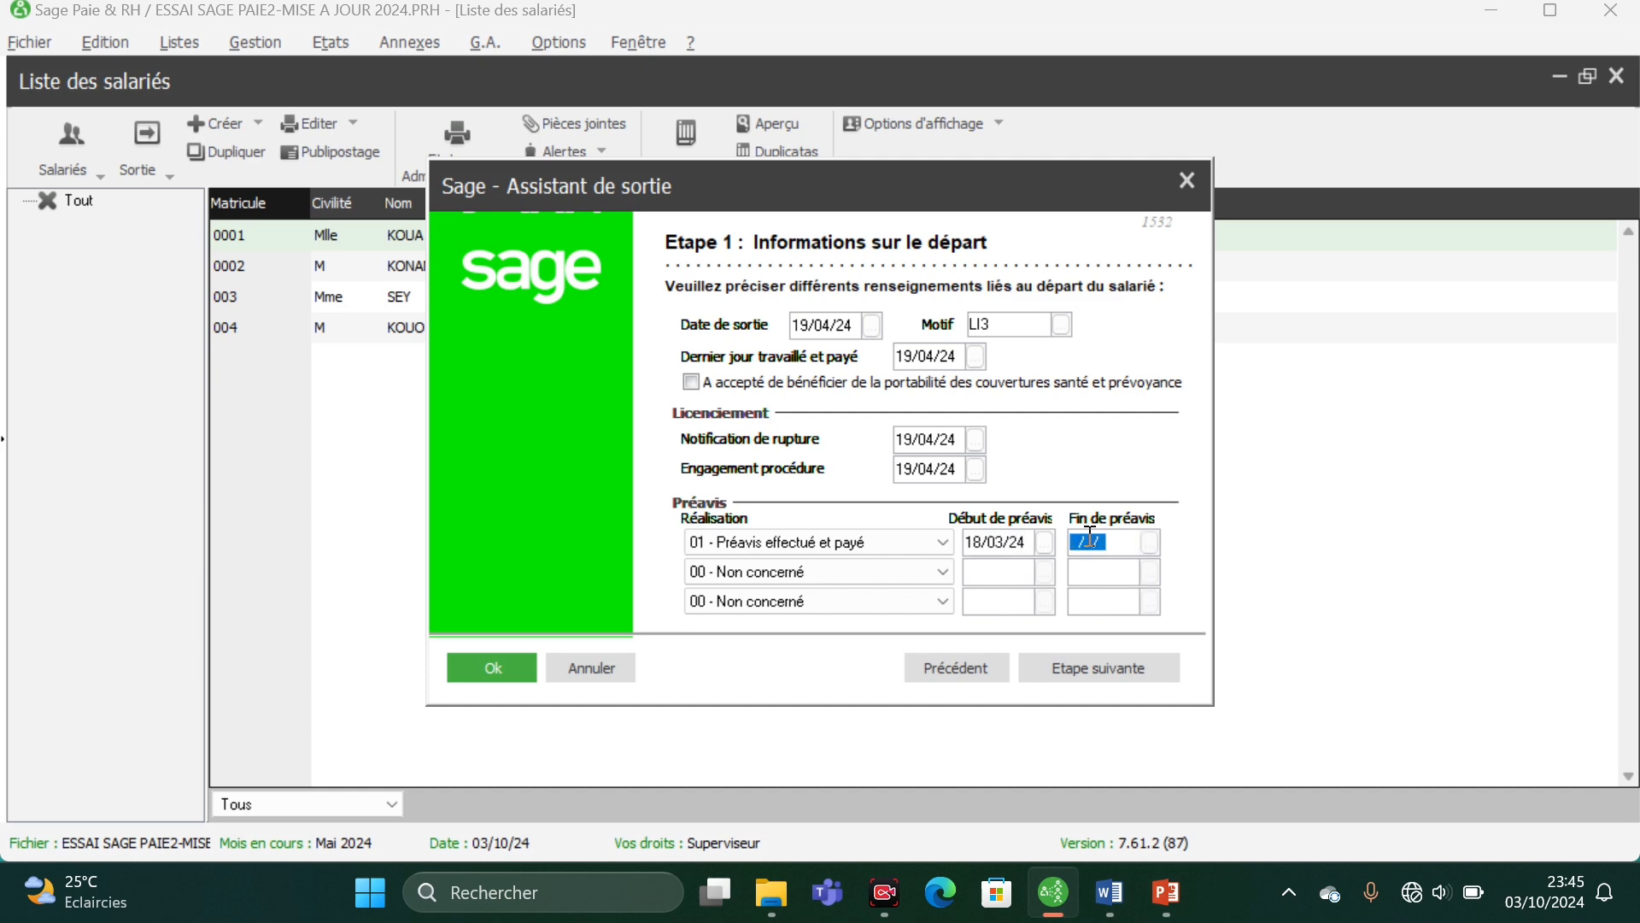
click(1149, 540)
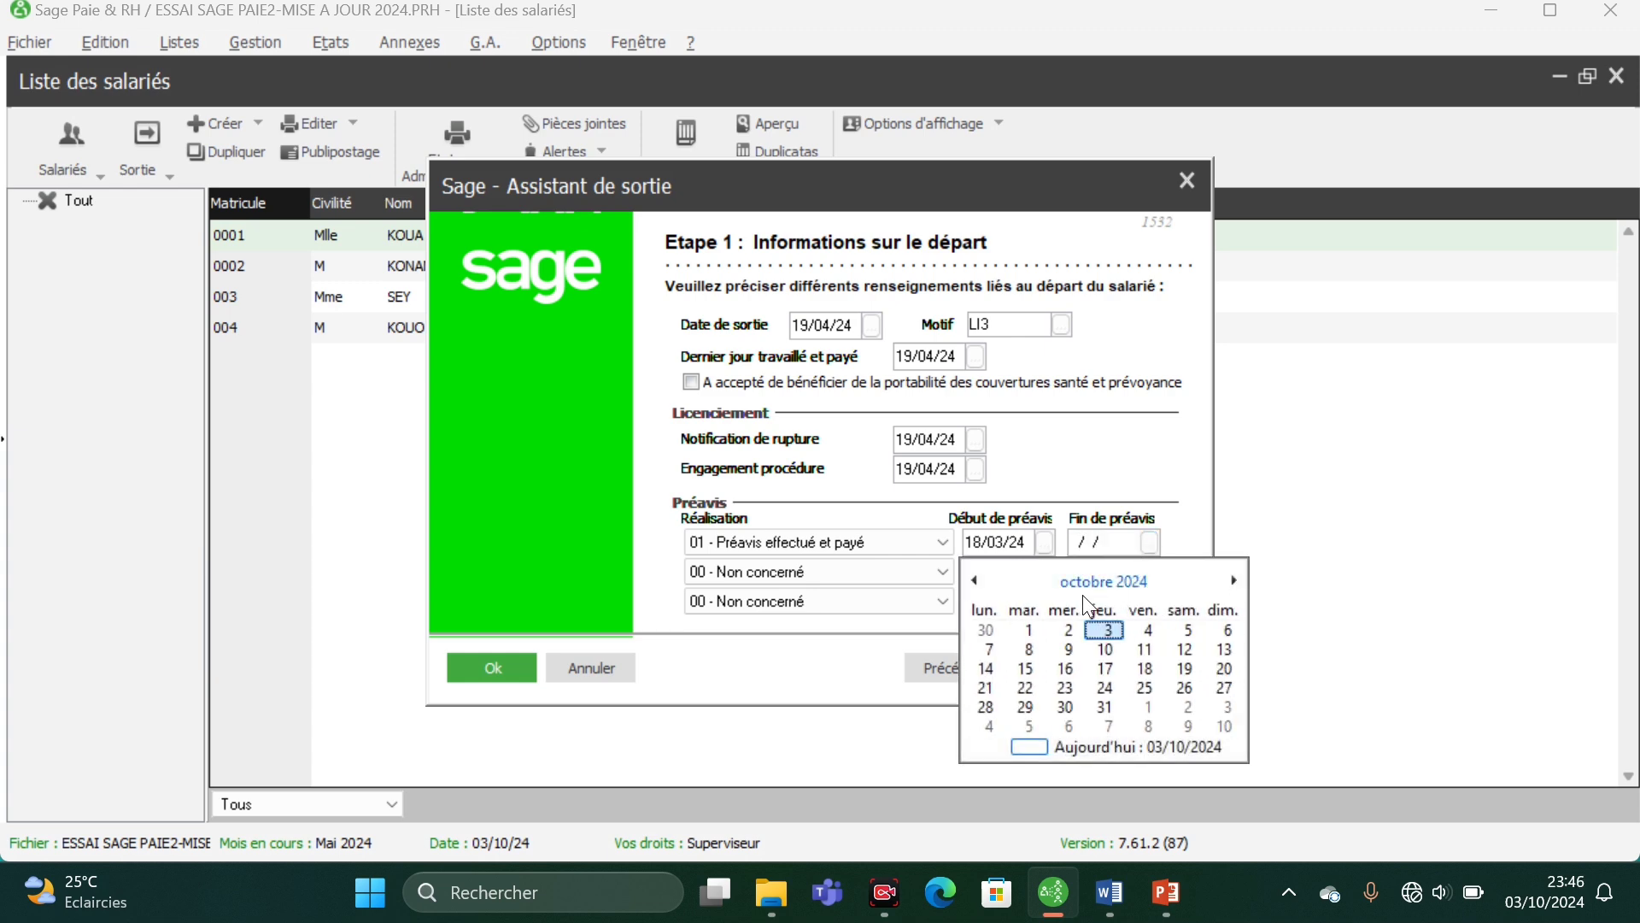
click(1109, 572)
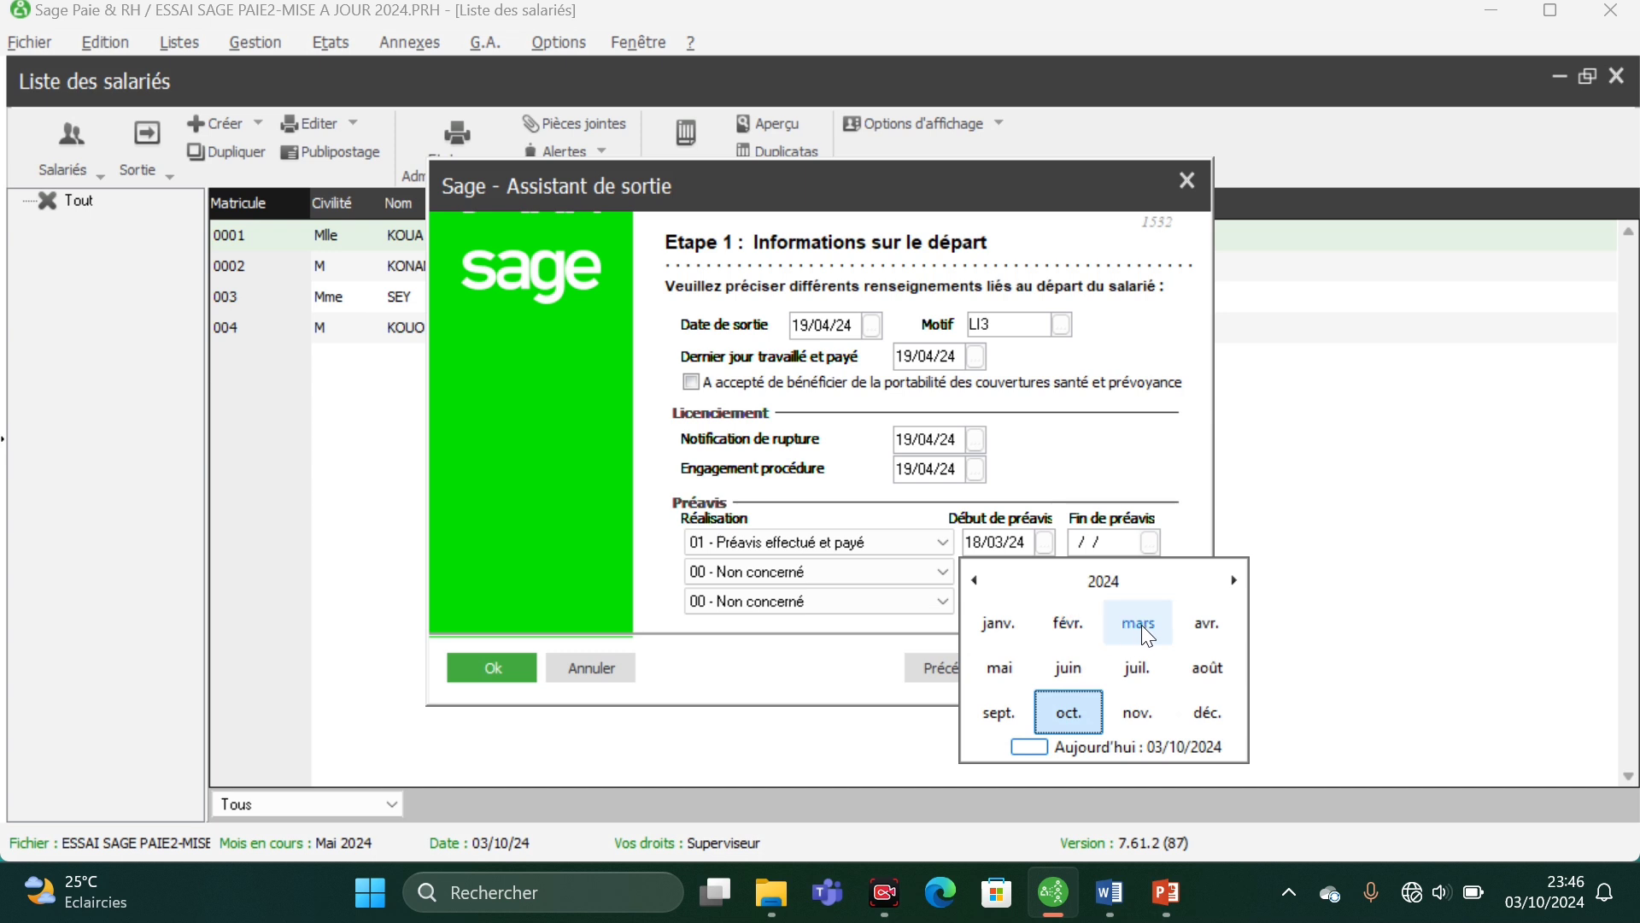
click(1198, 624)
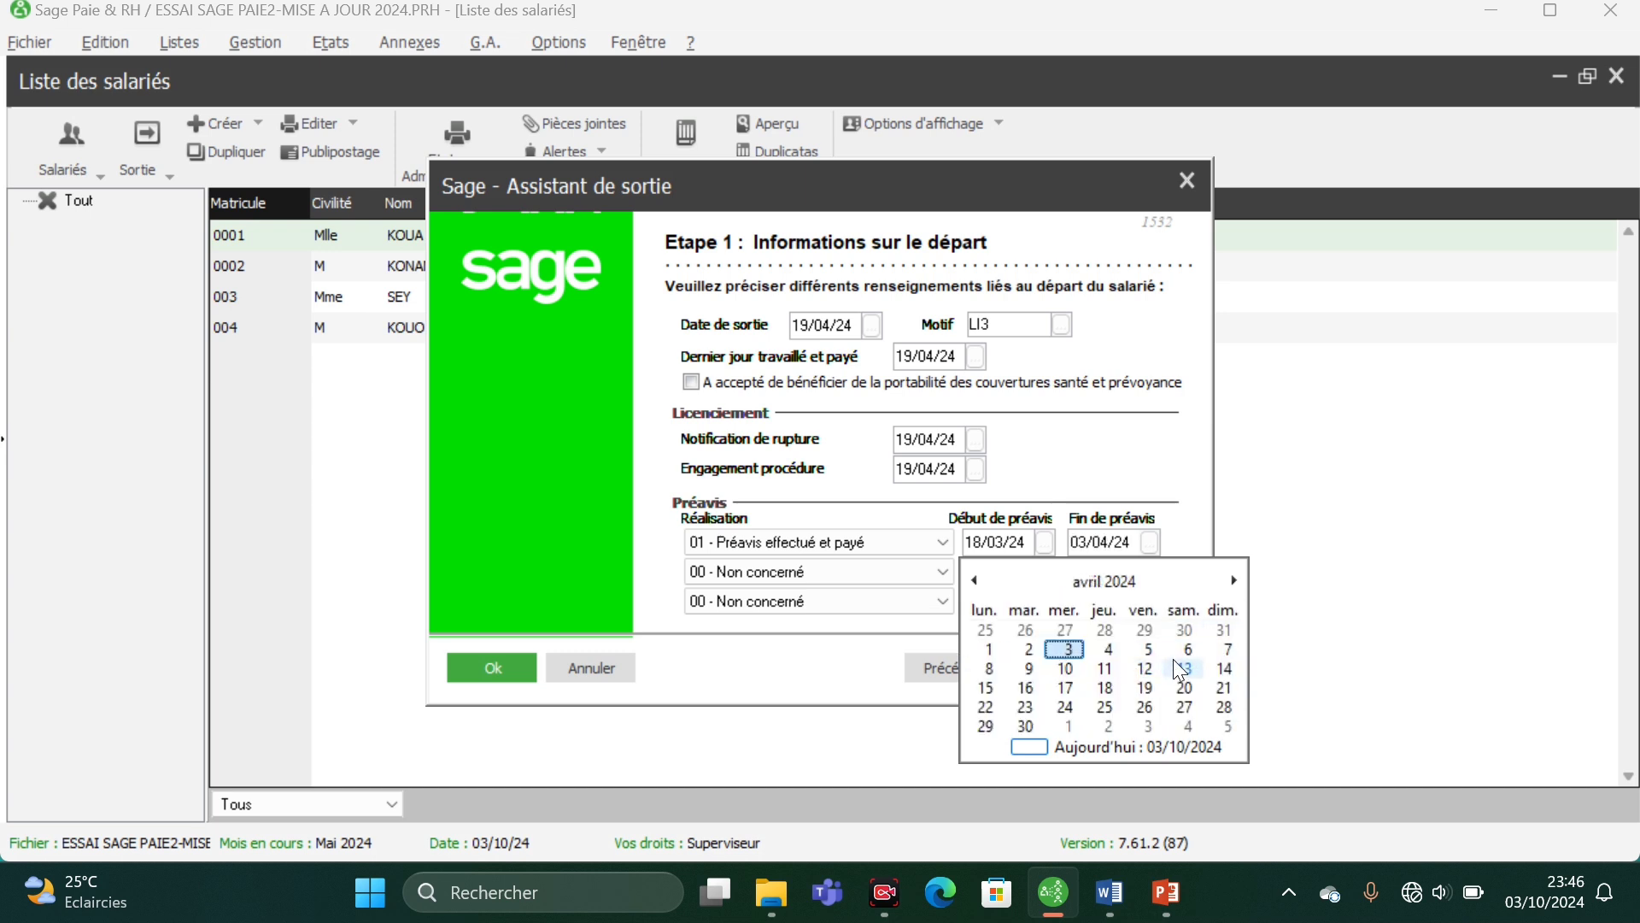
click(1066, 697)
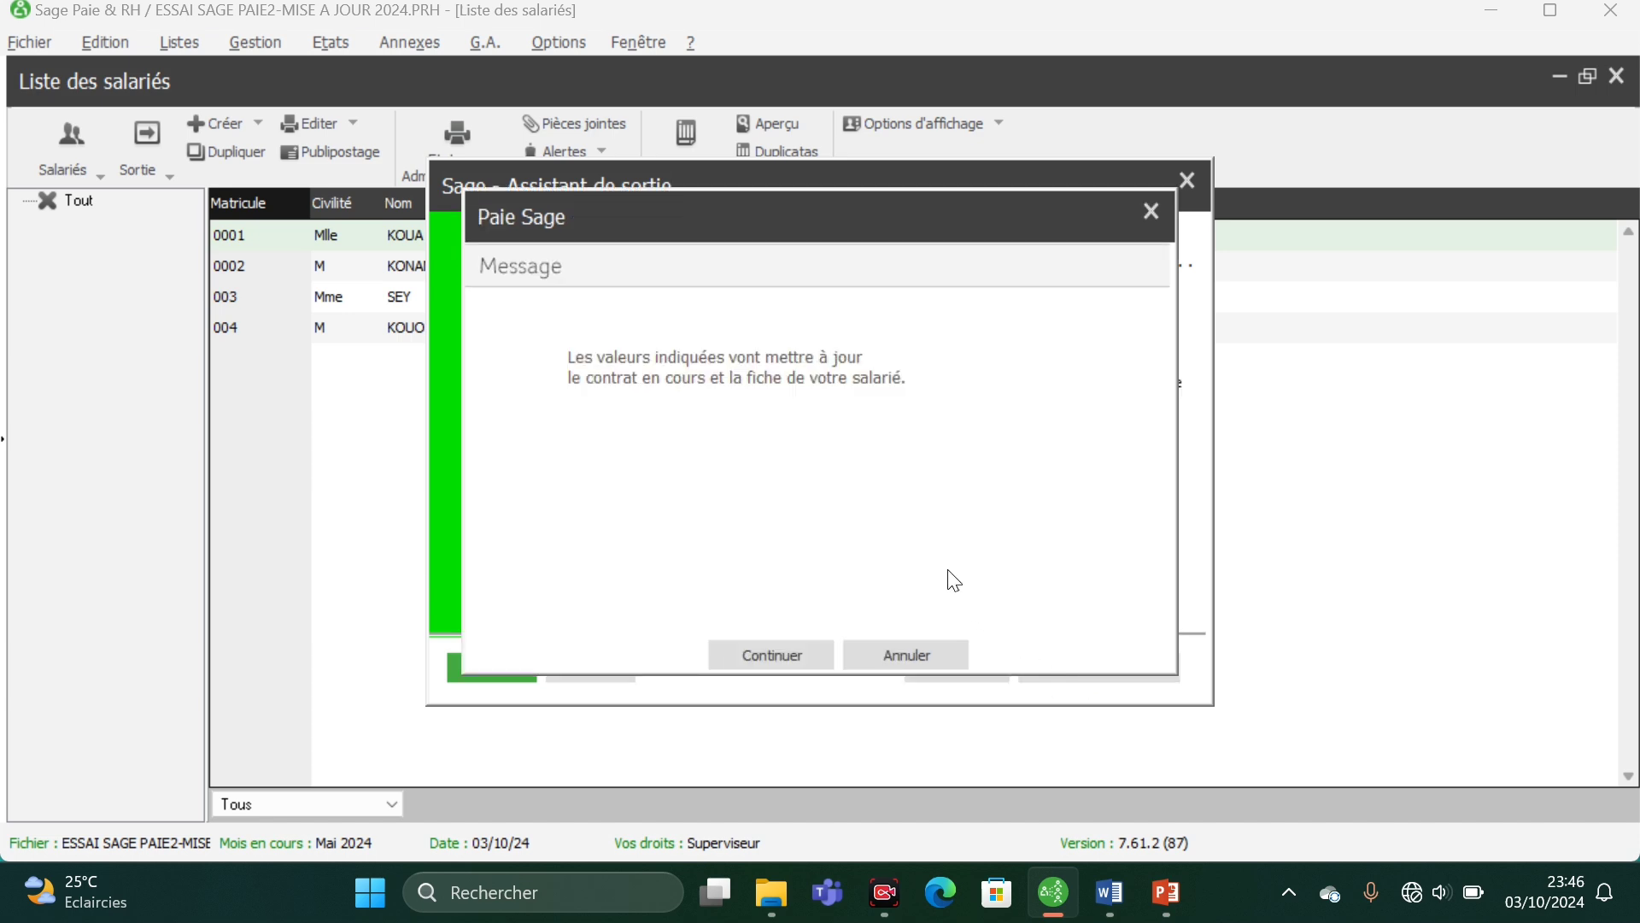
click(768, 654)
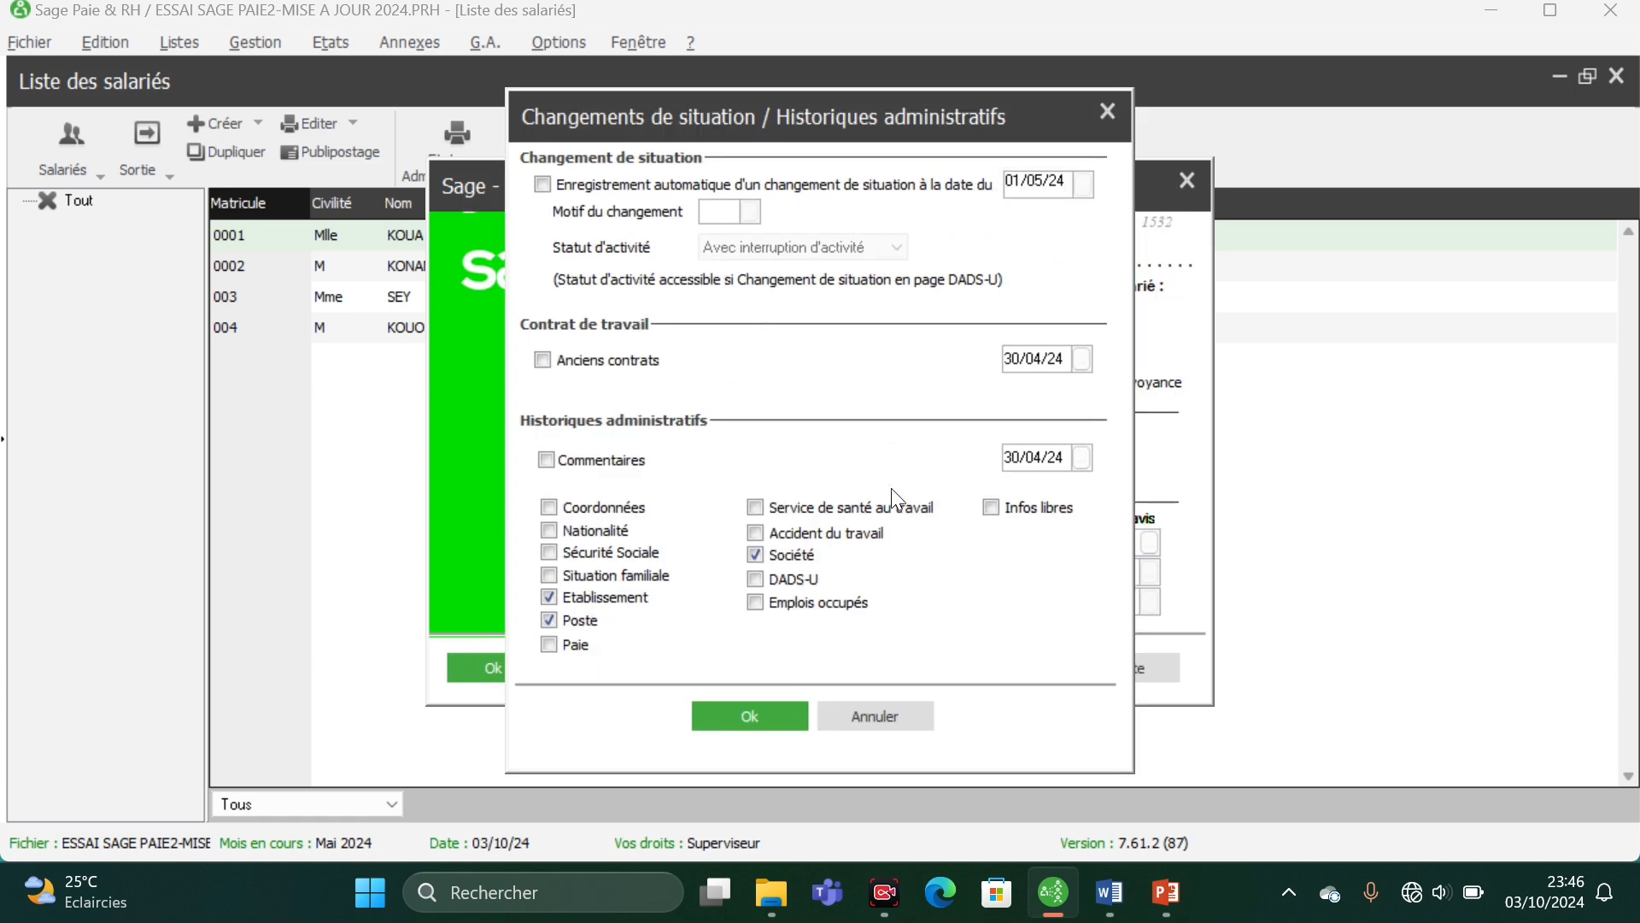
click(746, 716)
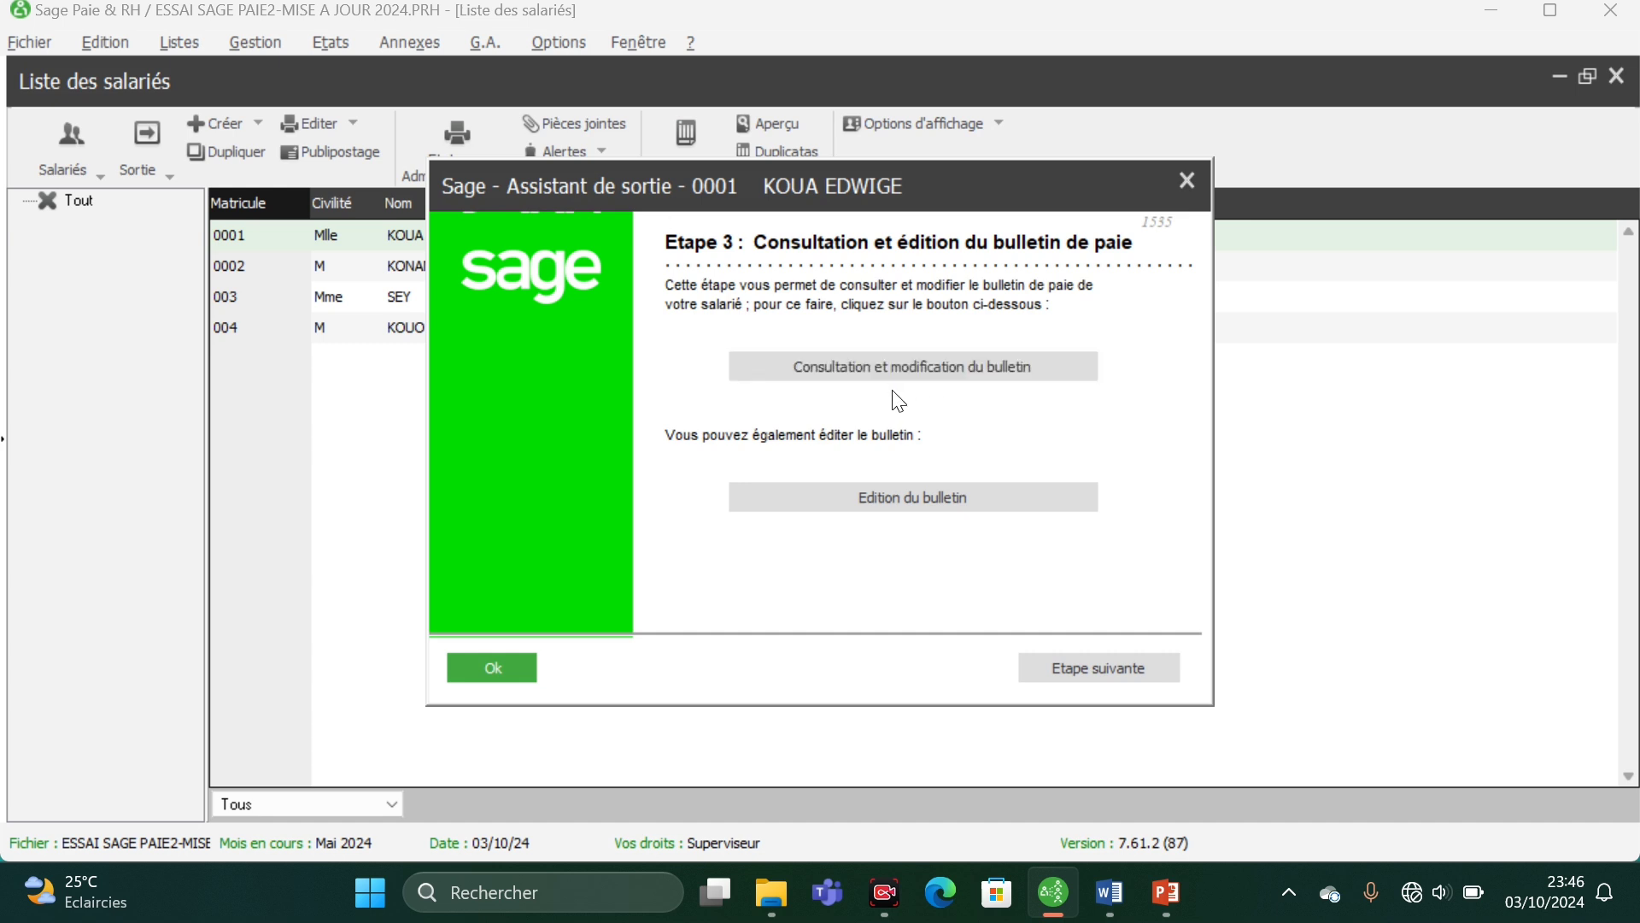
- Consult the employee's calculated payslip from Etape 3, review its lines and totals, and return to the exit assistant
click(951, 369)
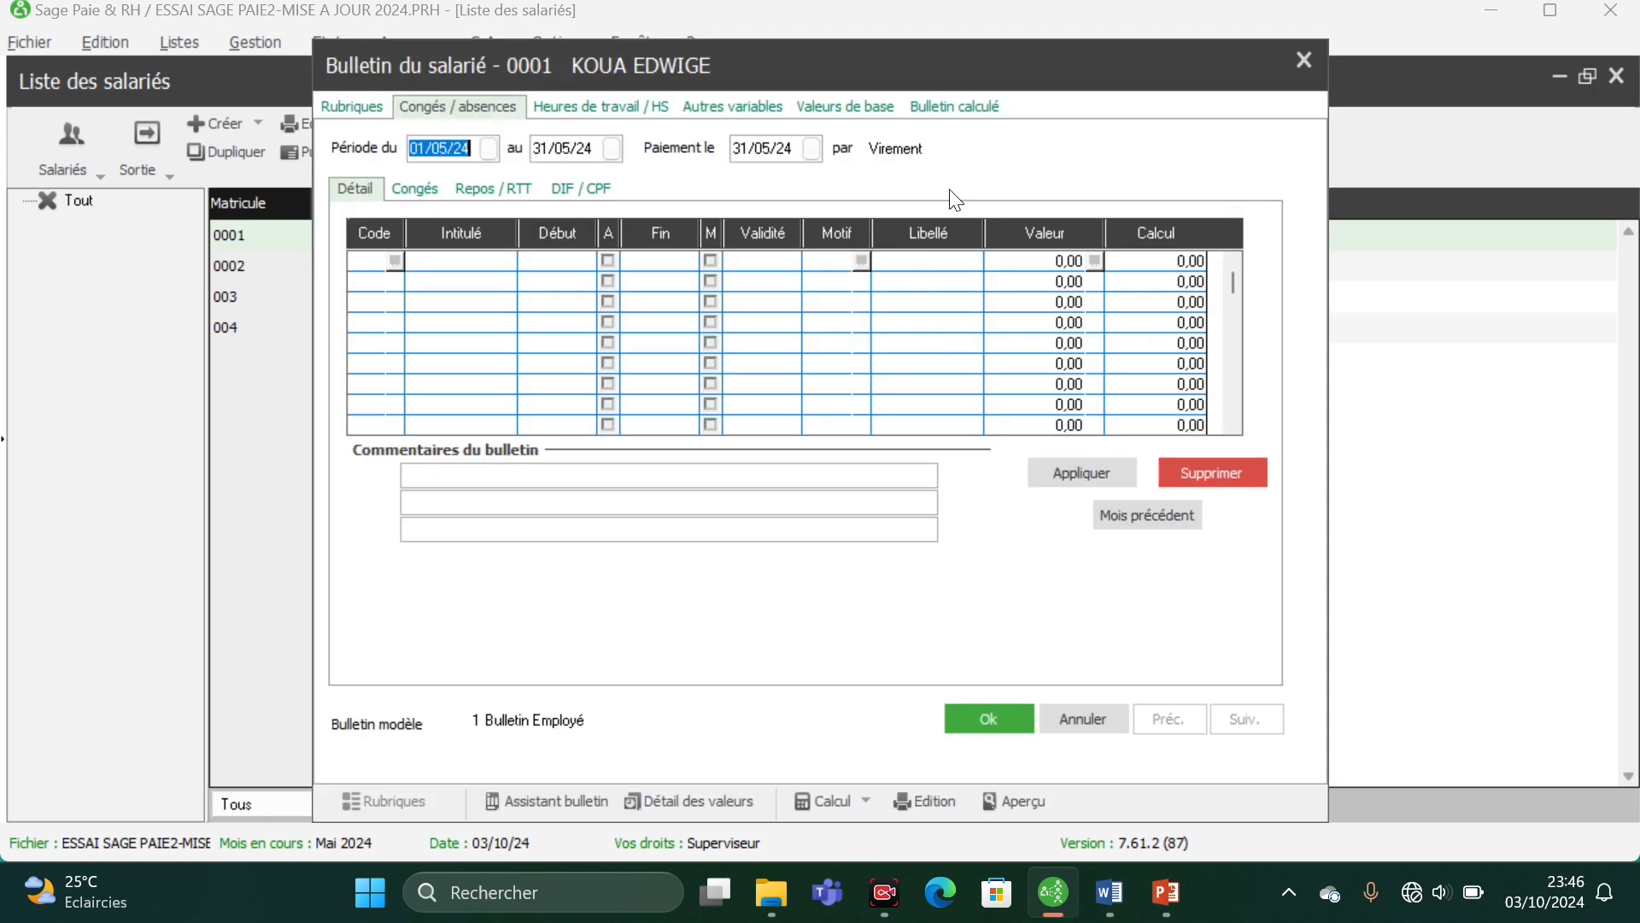
click(952, 107)
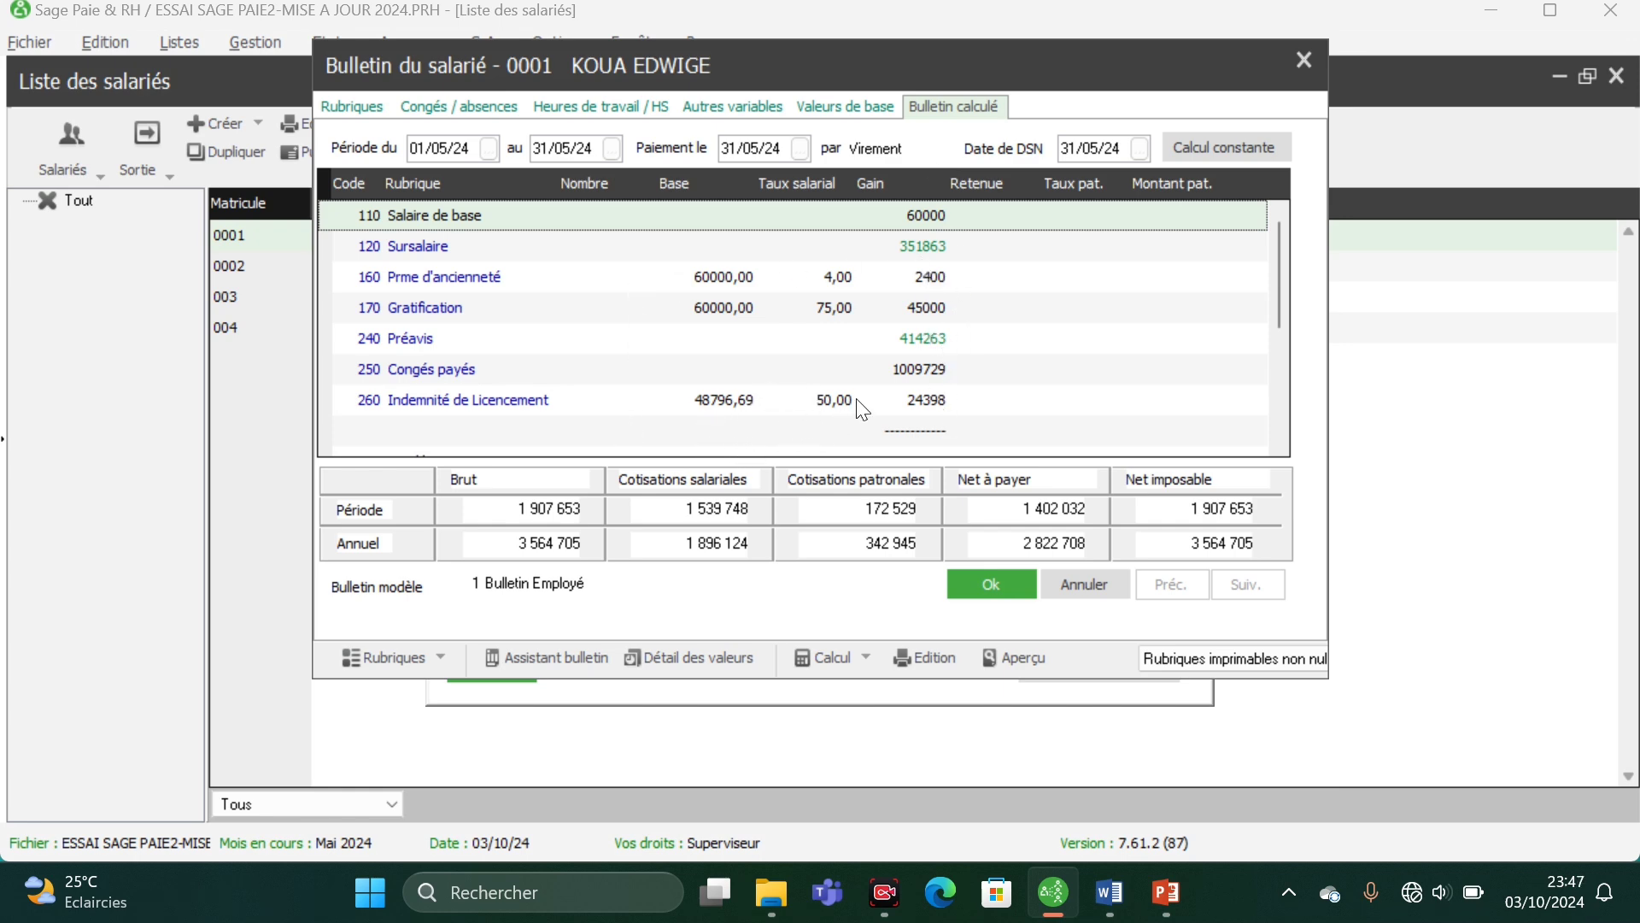
scroll(862, 410, down, 3)
scroll(867, 416, up, 4)
click(992, 583)
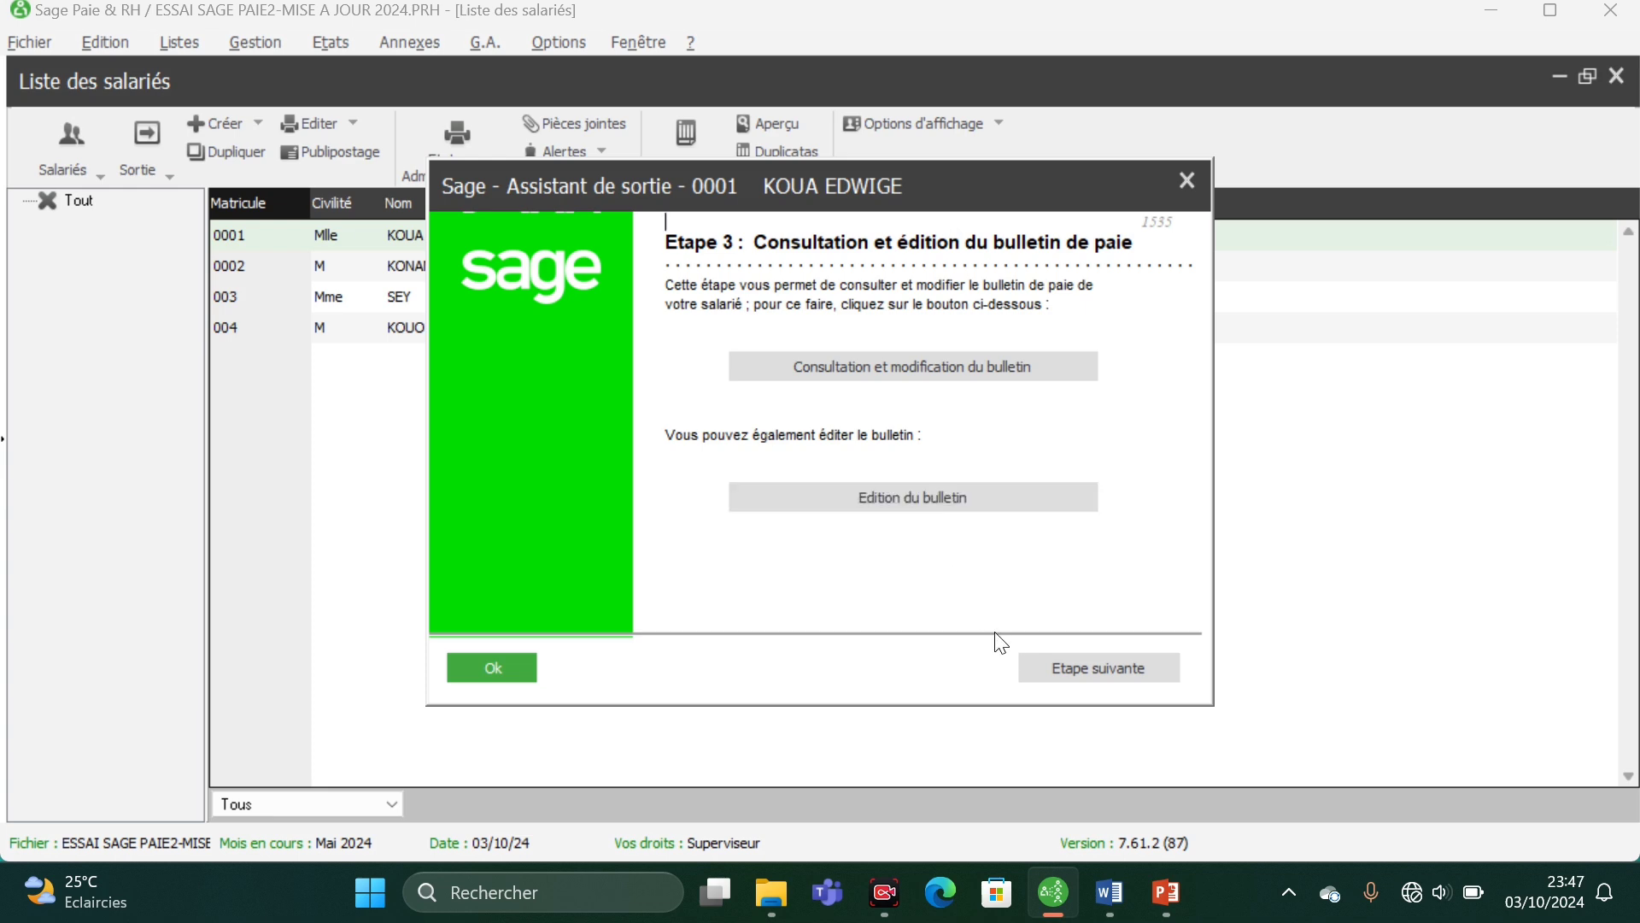
- Advance to Etape 4, start the Certificat de travail and clear all three lines of Mention du maintien des garanties de couvertures
click(1076, 667)
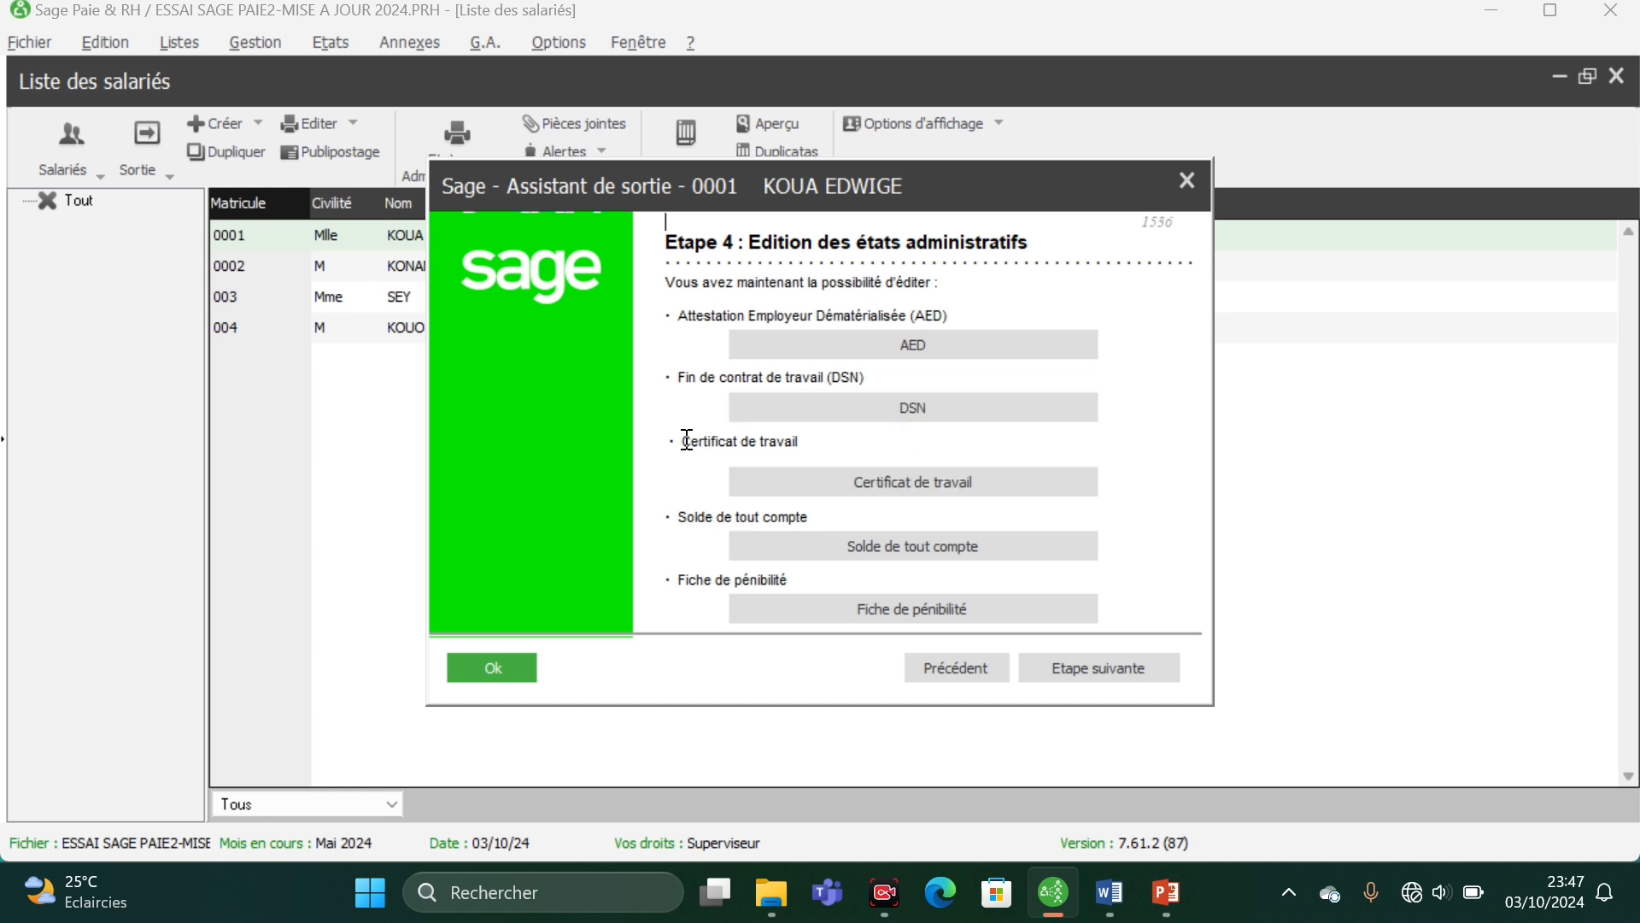
click(912, 483)
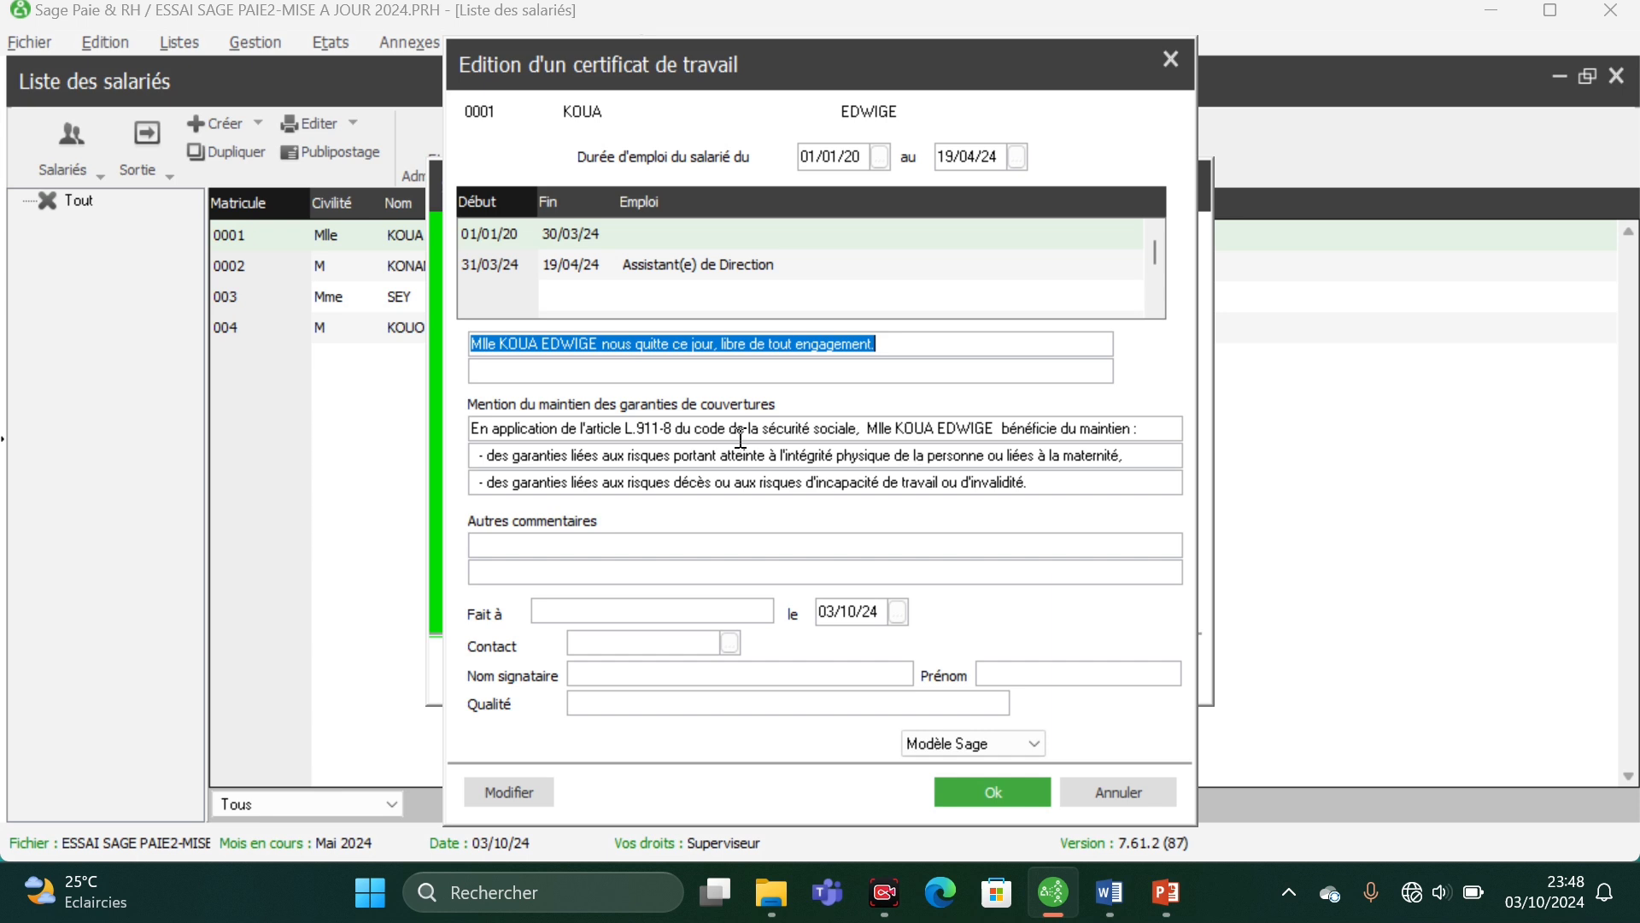
click(1043, 471)
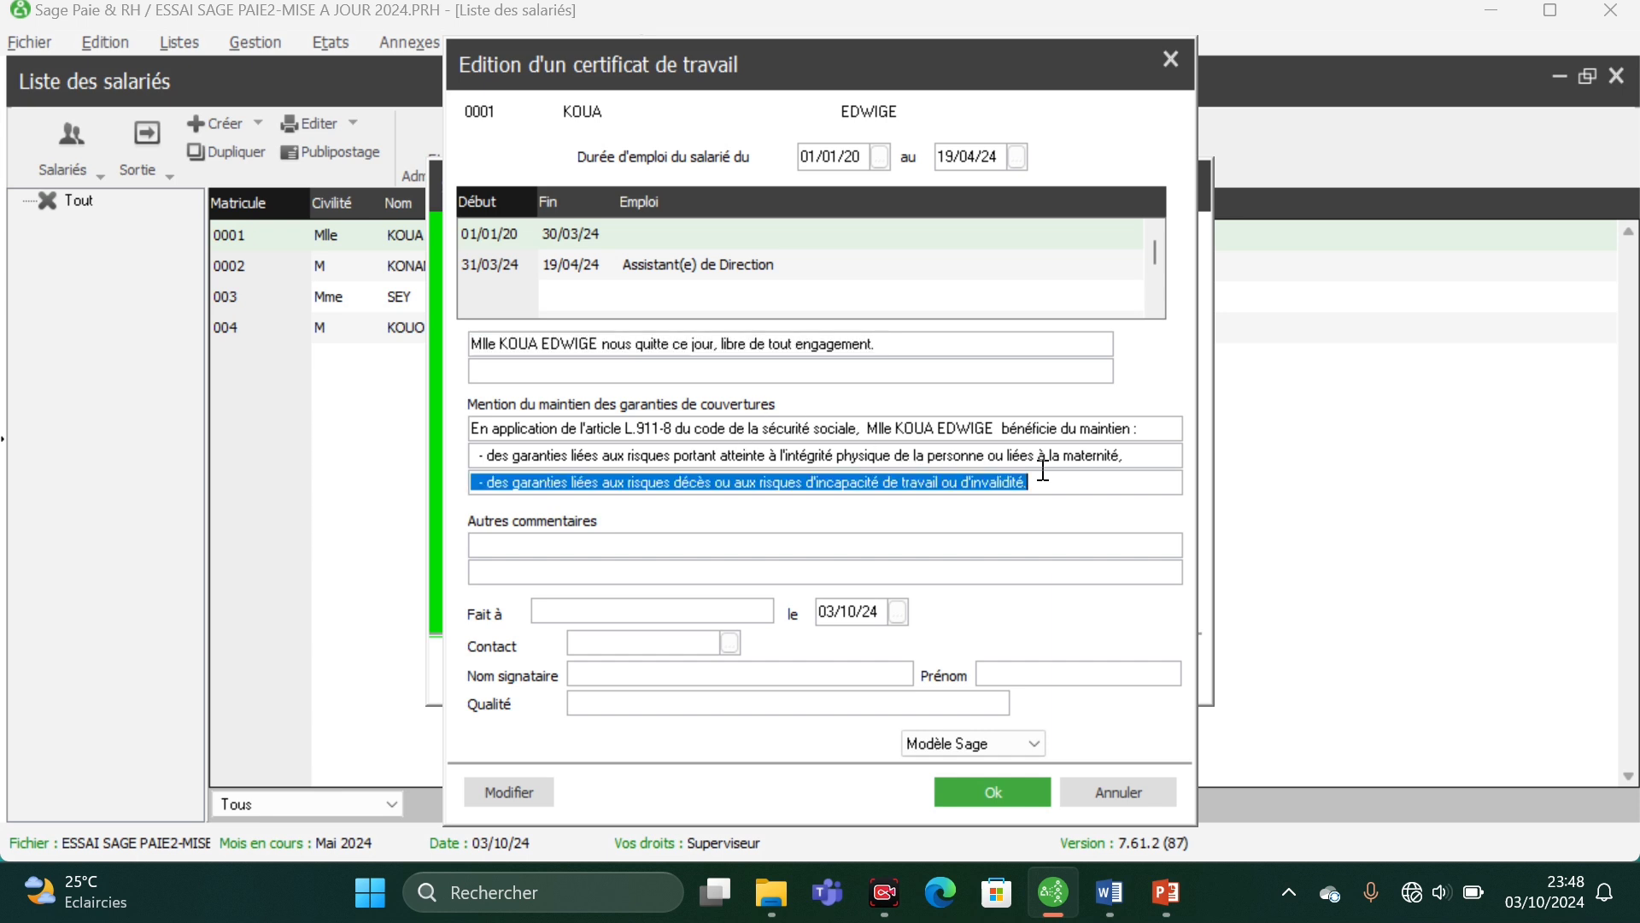
key(Delete)
click(1129, 444)
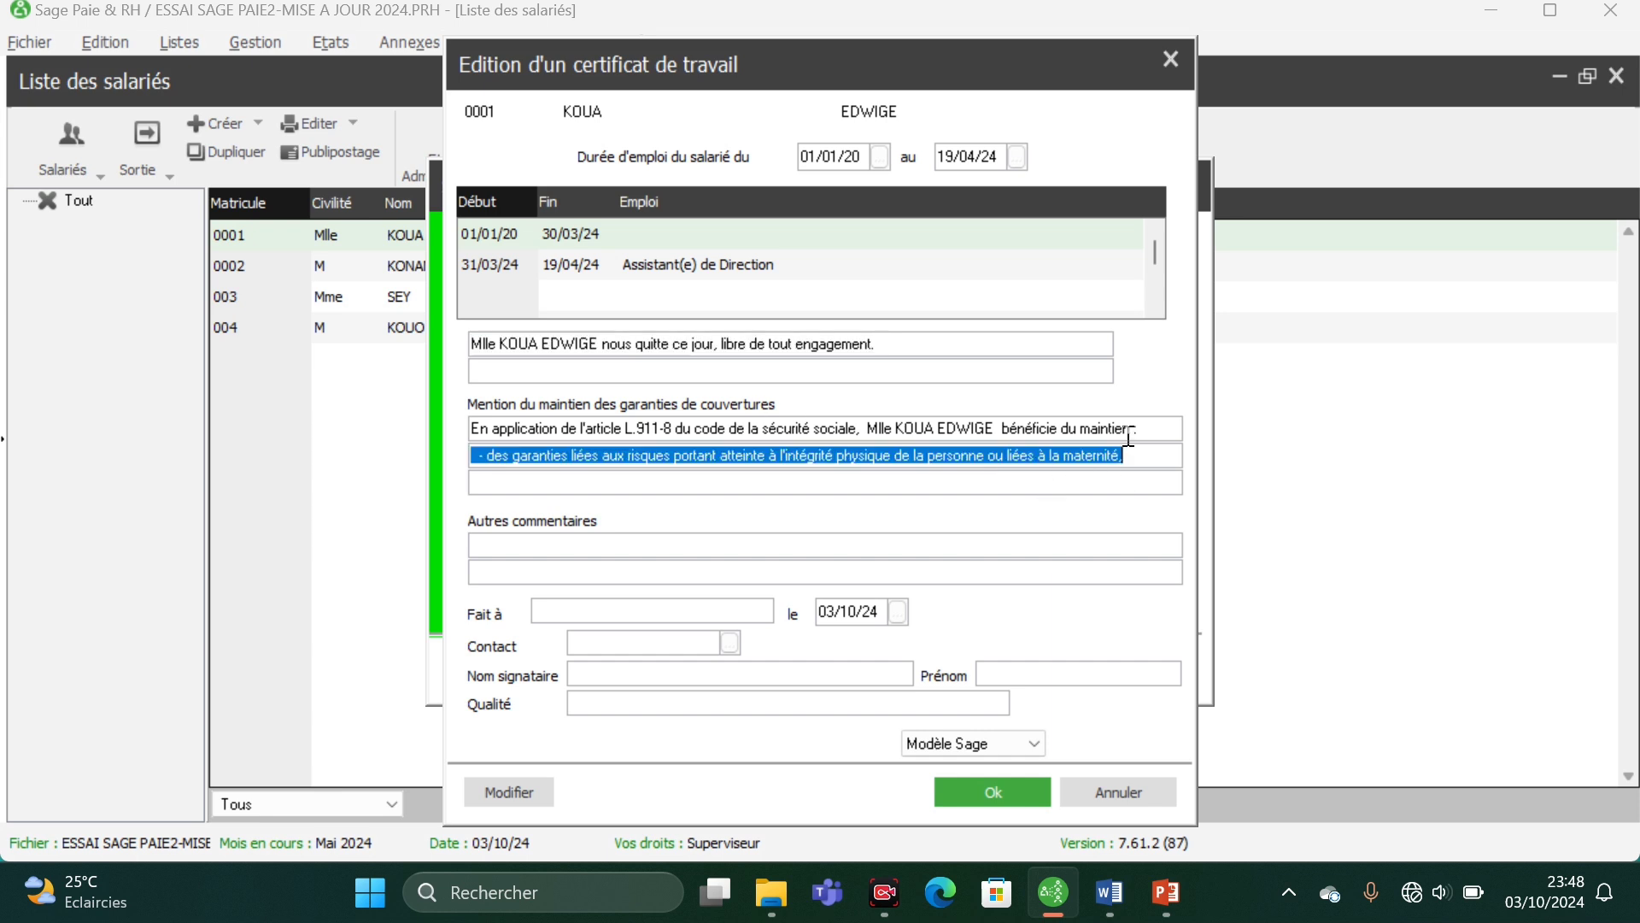
key(Delete)
click(1137, 419)
key(Delete)
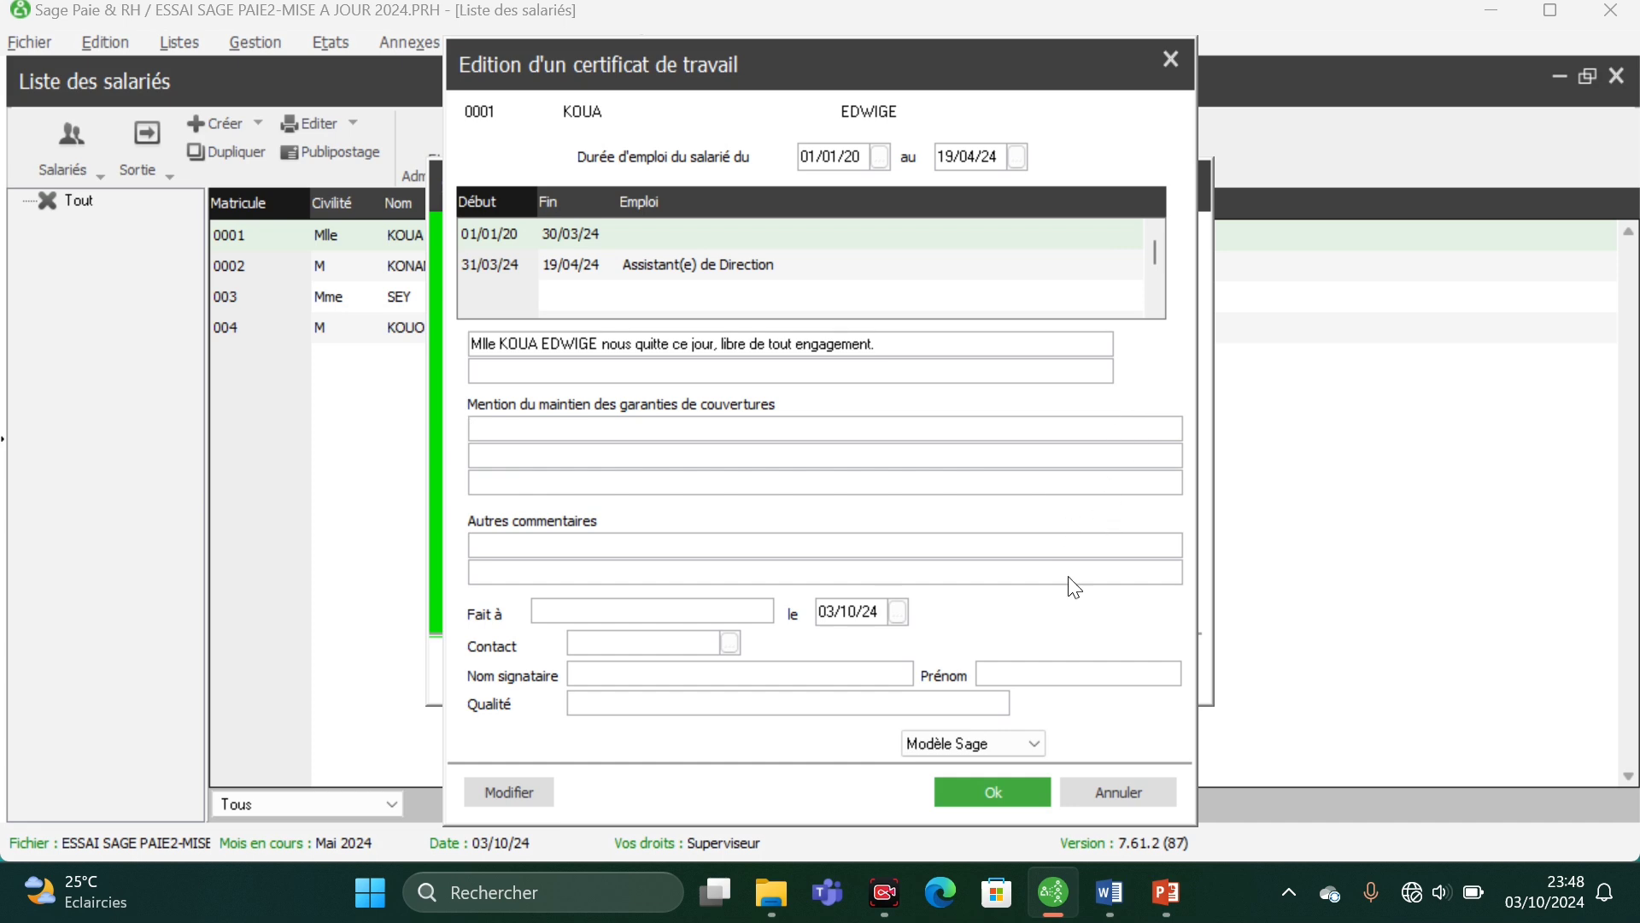
- Copy the sentence "Ce certificat lui est délivré pour servir et valoir ce que de droit." from the Word model into the certificate's second text line
click(1115, 910)
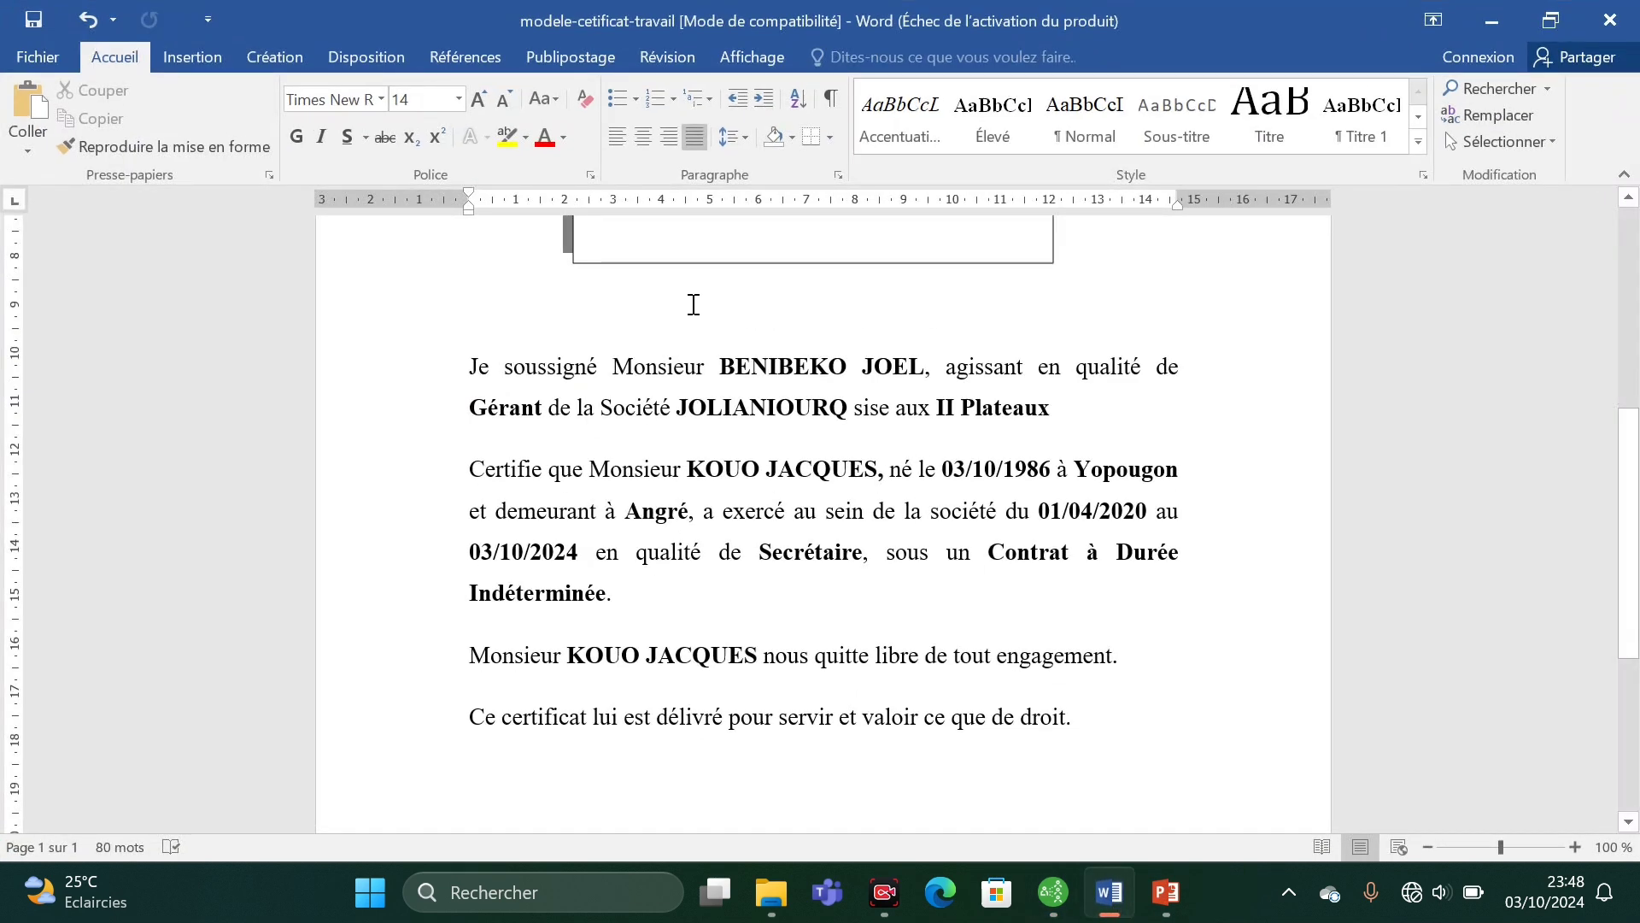
scroll(692, 491, up, 5)
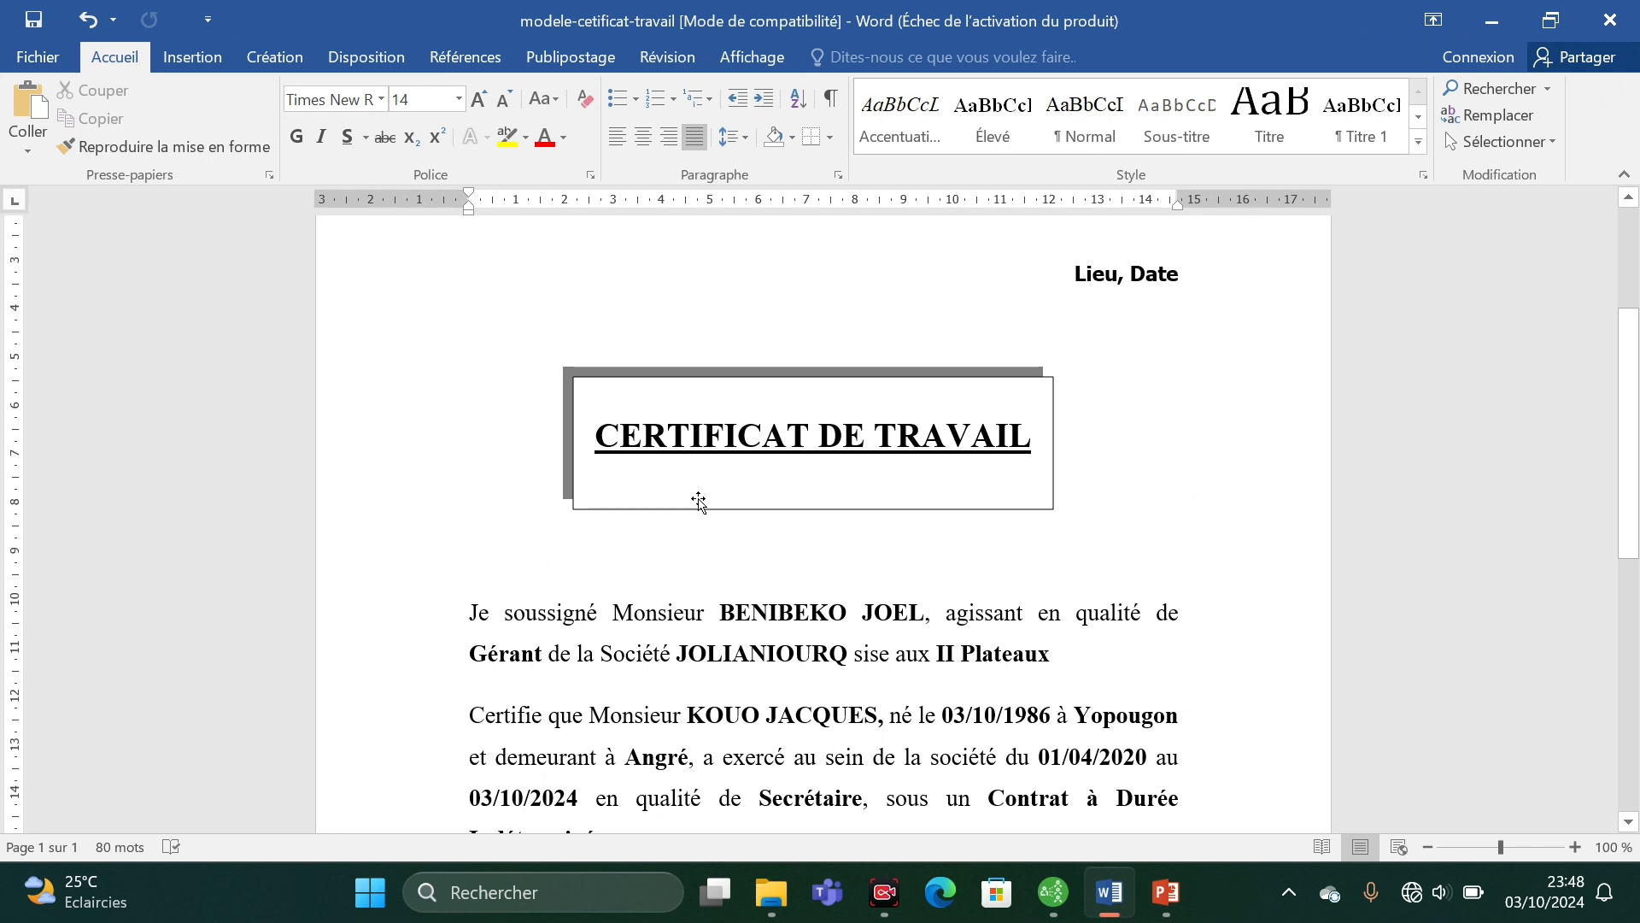
scroll(697, 491, down, 3)
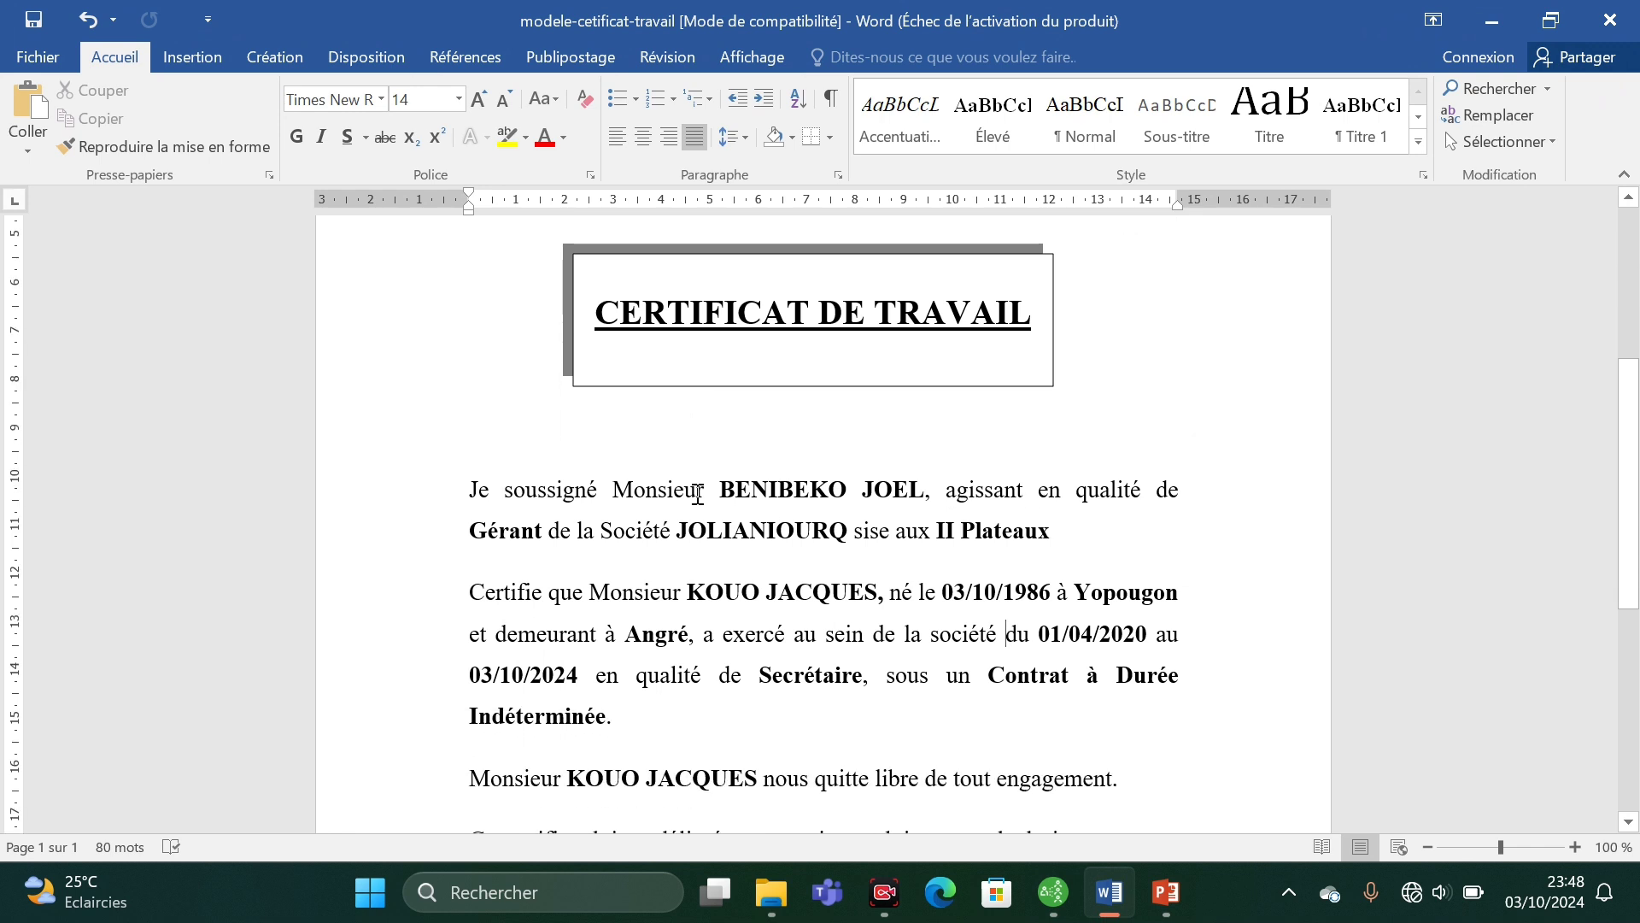
scroll(697, 494, down, 3)
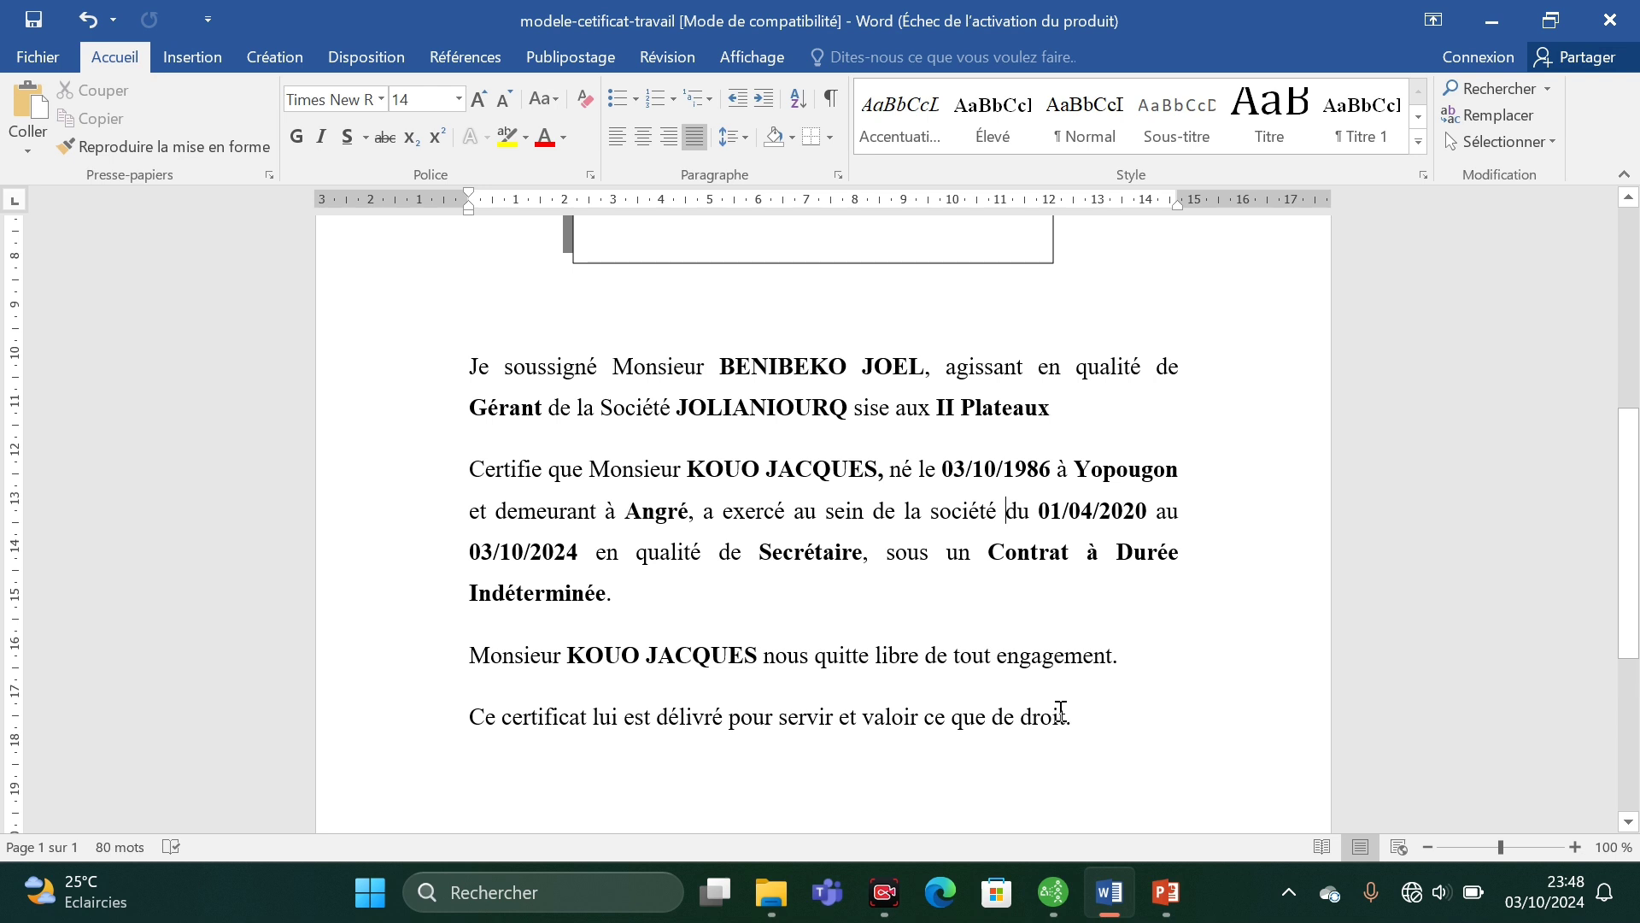
drag(1077, 709, 489, 722)
key(ctrl+c)
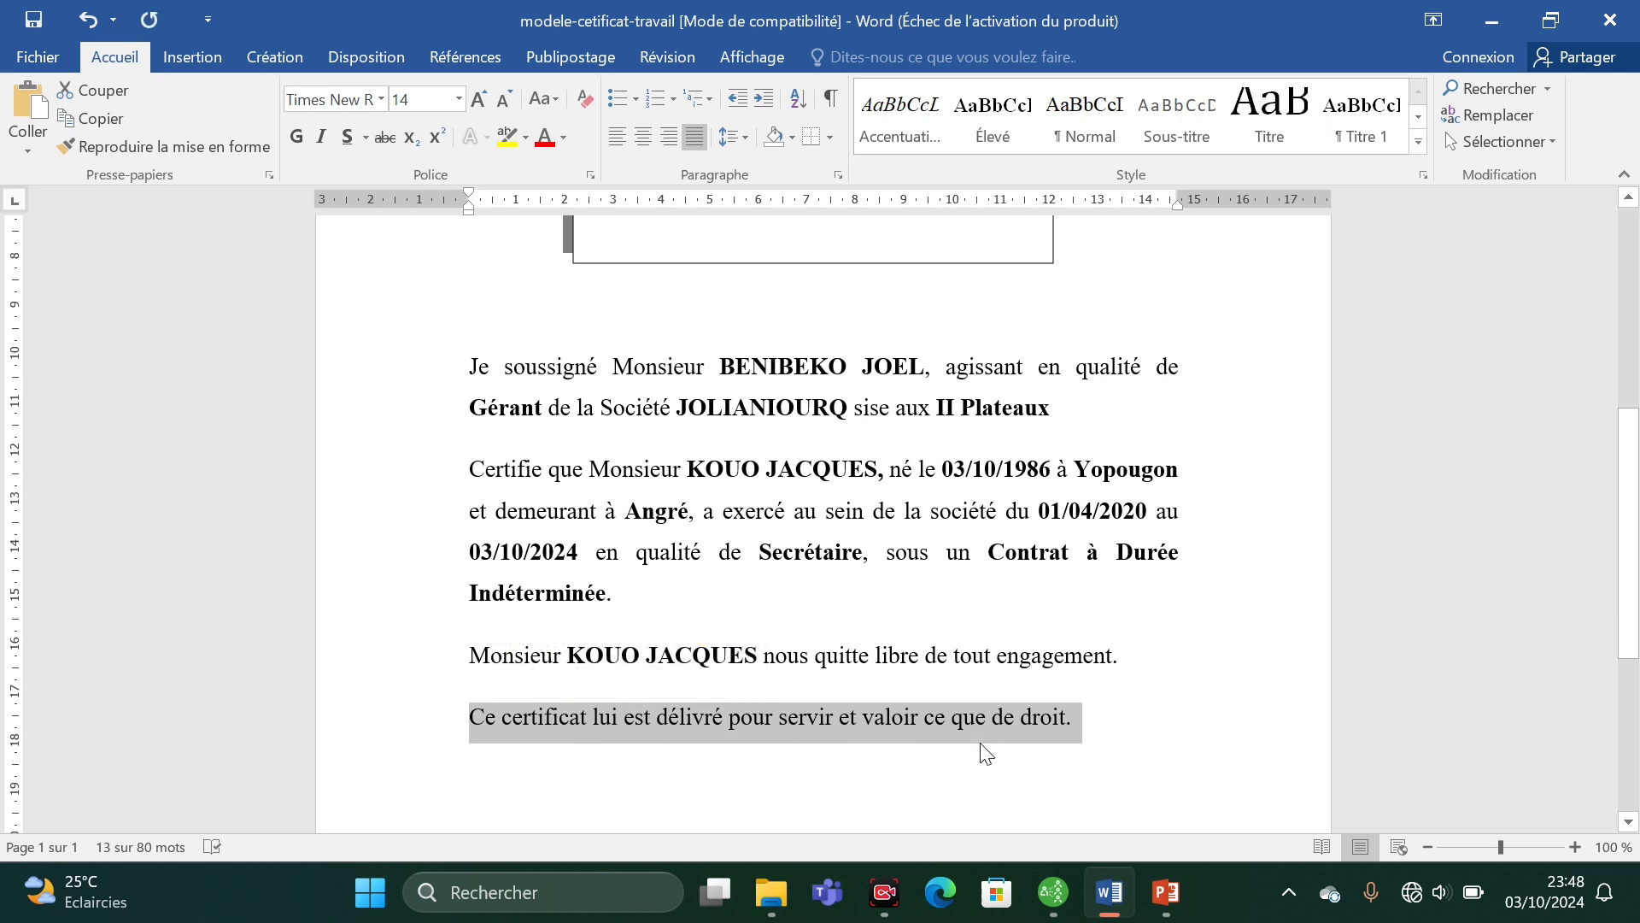
click(1065, 912)
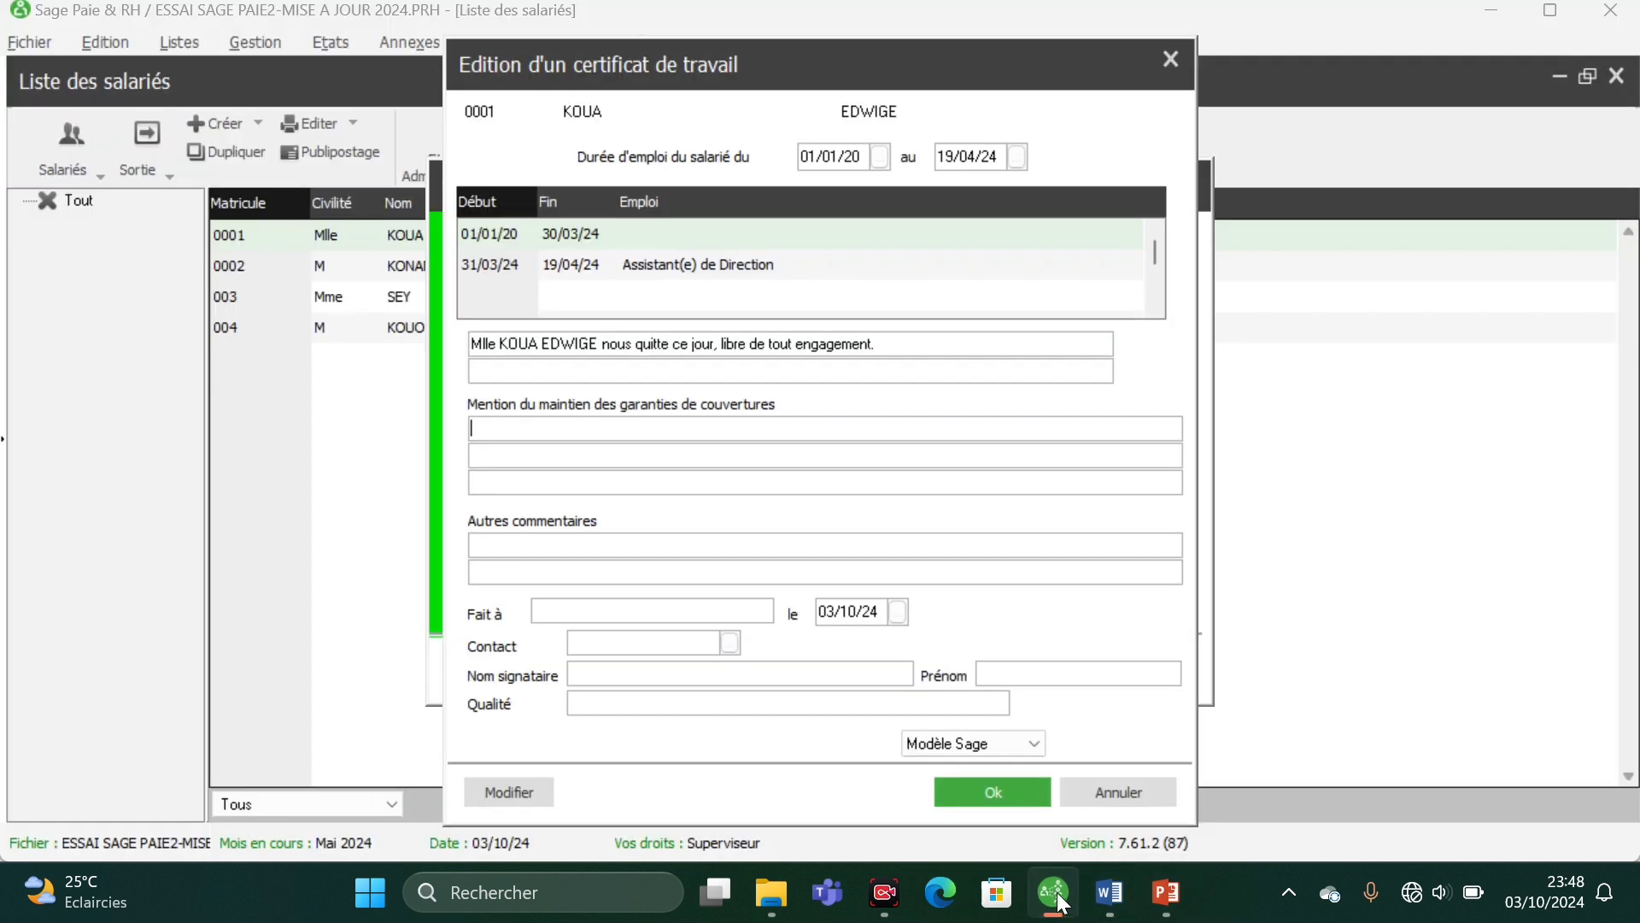
click(595, 363)
key(ctrl+v)
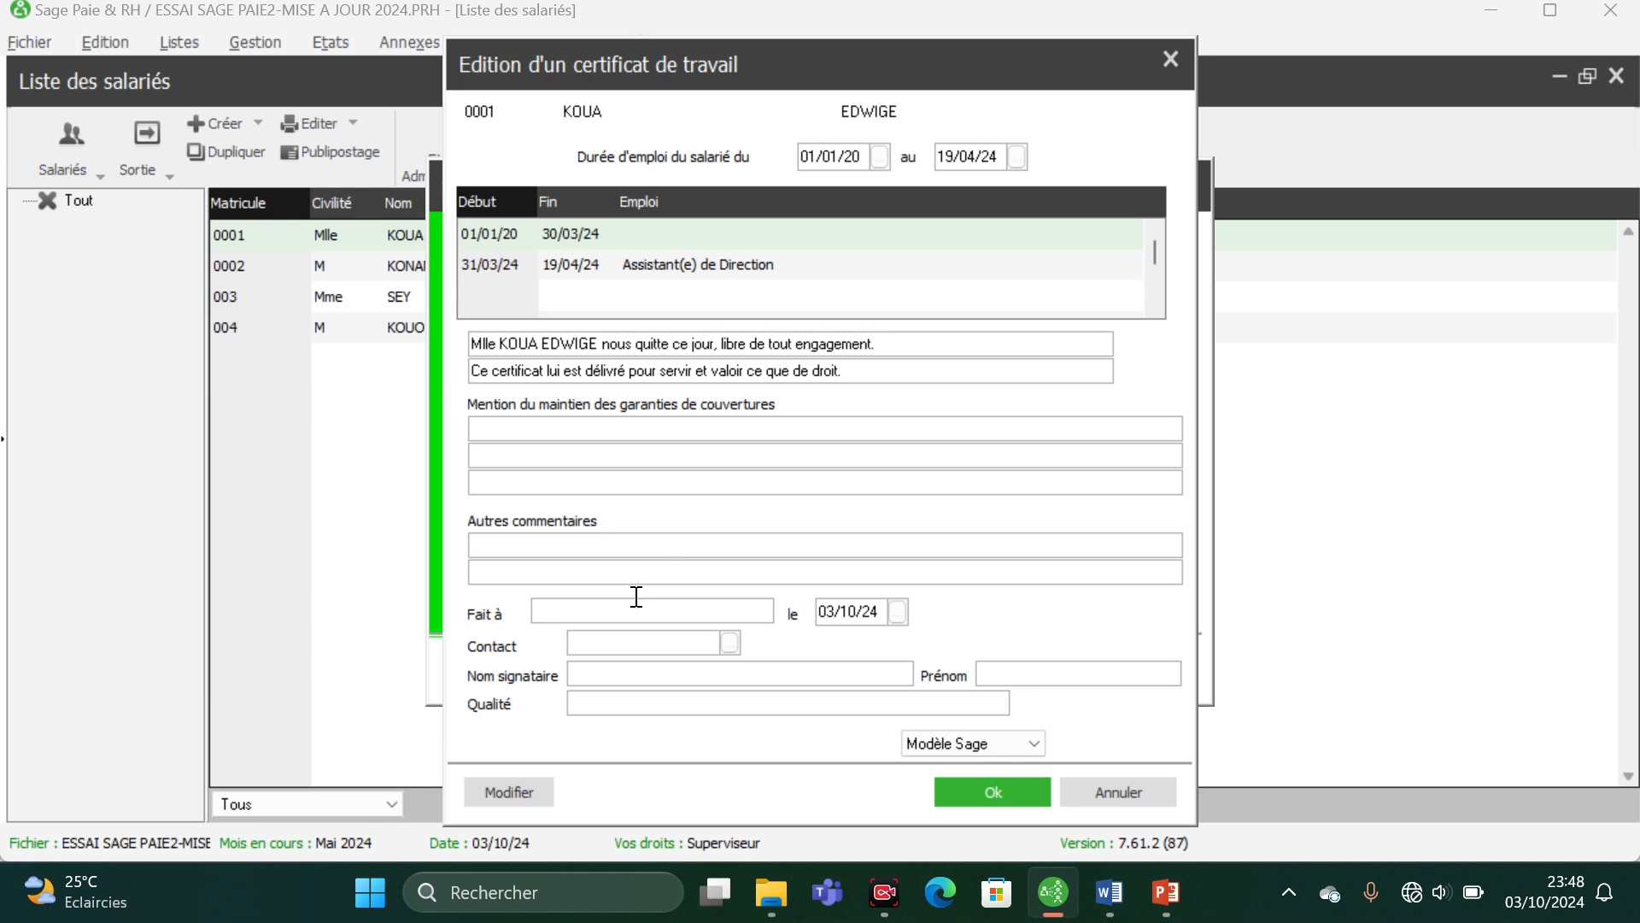
- Set the certificate's Fait à to ABIDJAN and its issue date to 19/04/24
text(ABIDJAN)
click(896, 616)
click(868, 646)
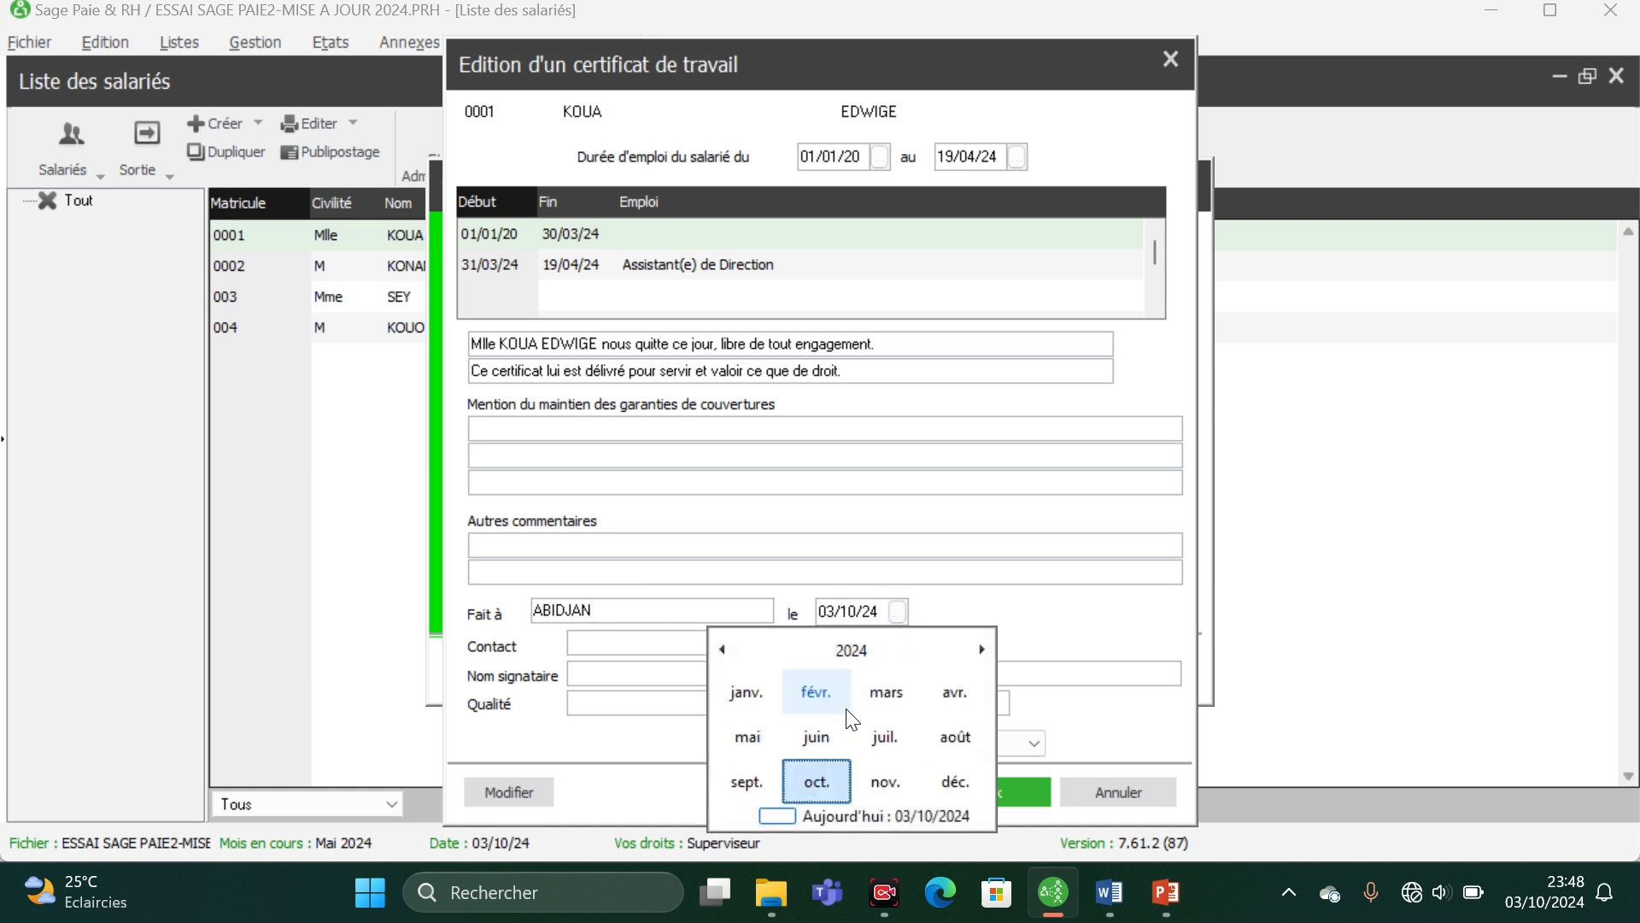
click(931, 699)
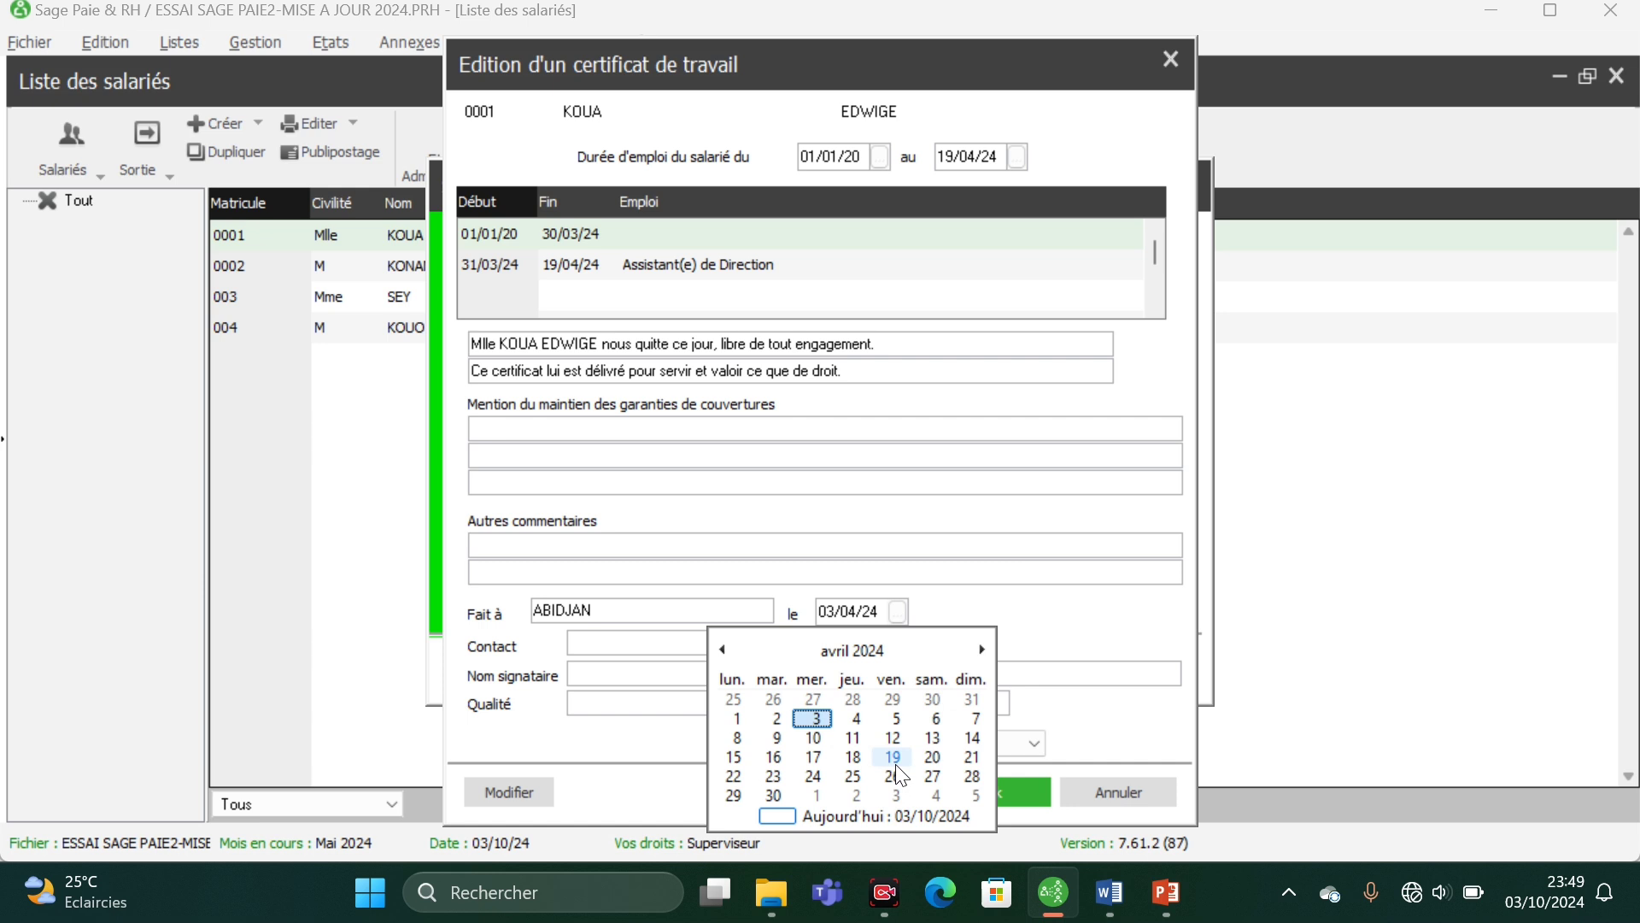
click(894, 761)
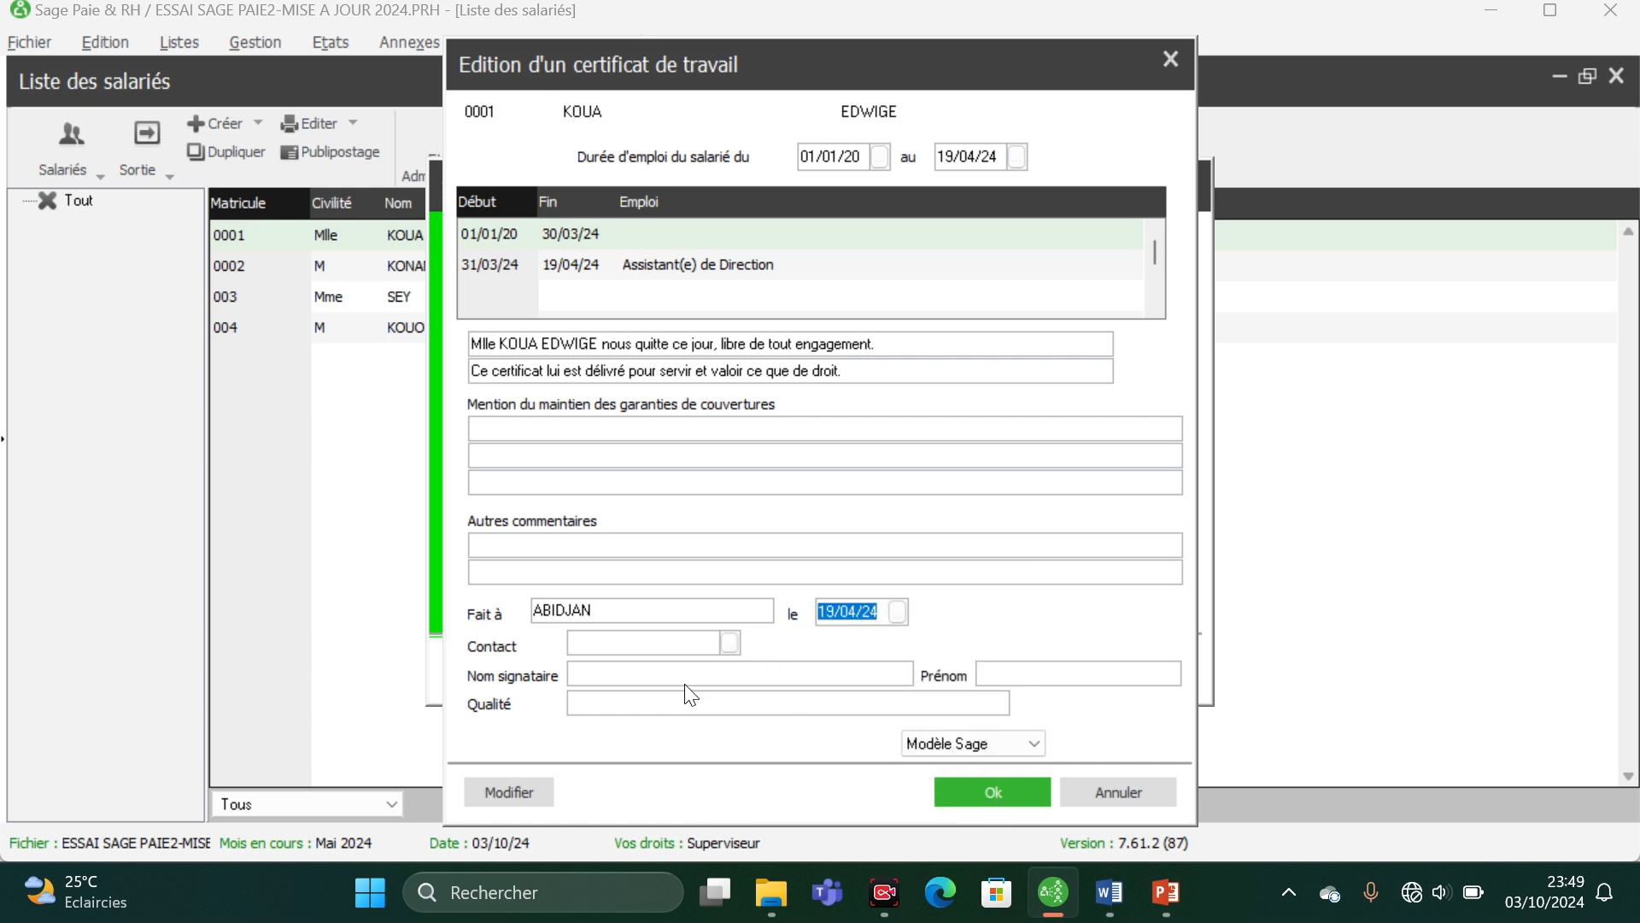
- Fill in the signatory's surname and first name, and set Qualité to GERANT
click(665, 665)
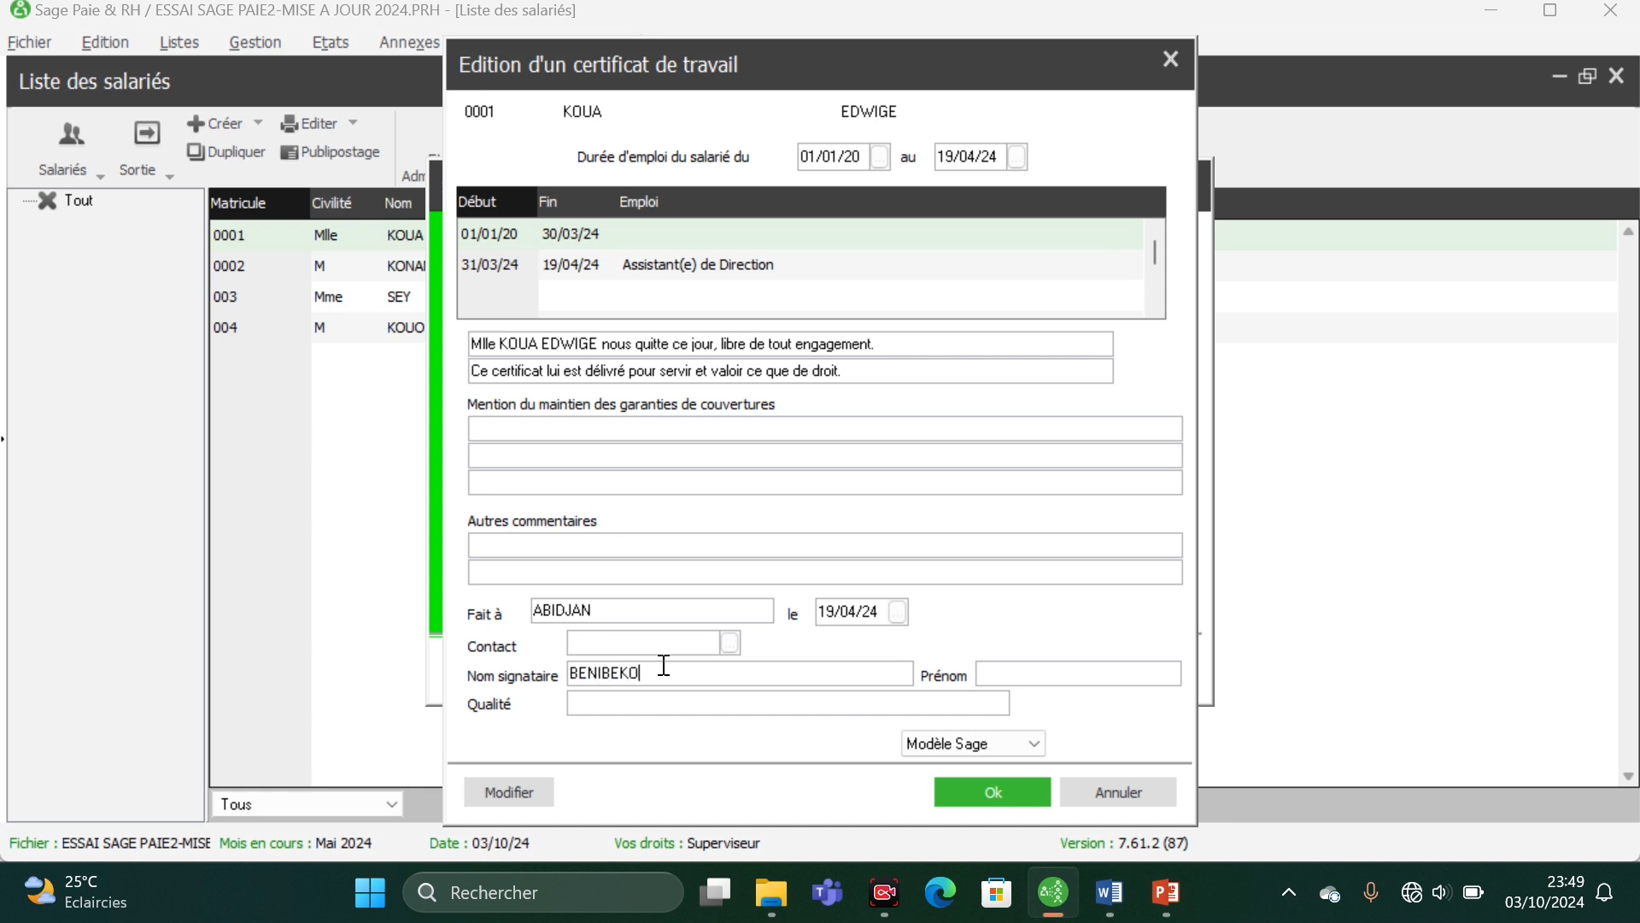
click(661, 694)
text(GERANT)
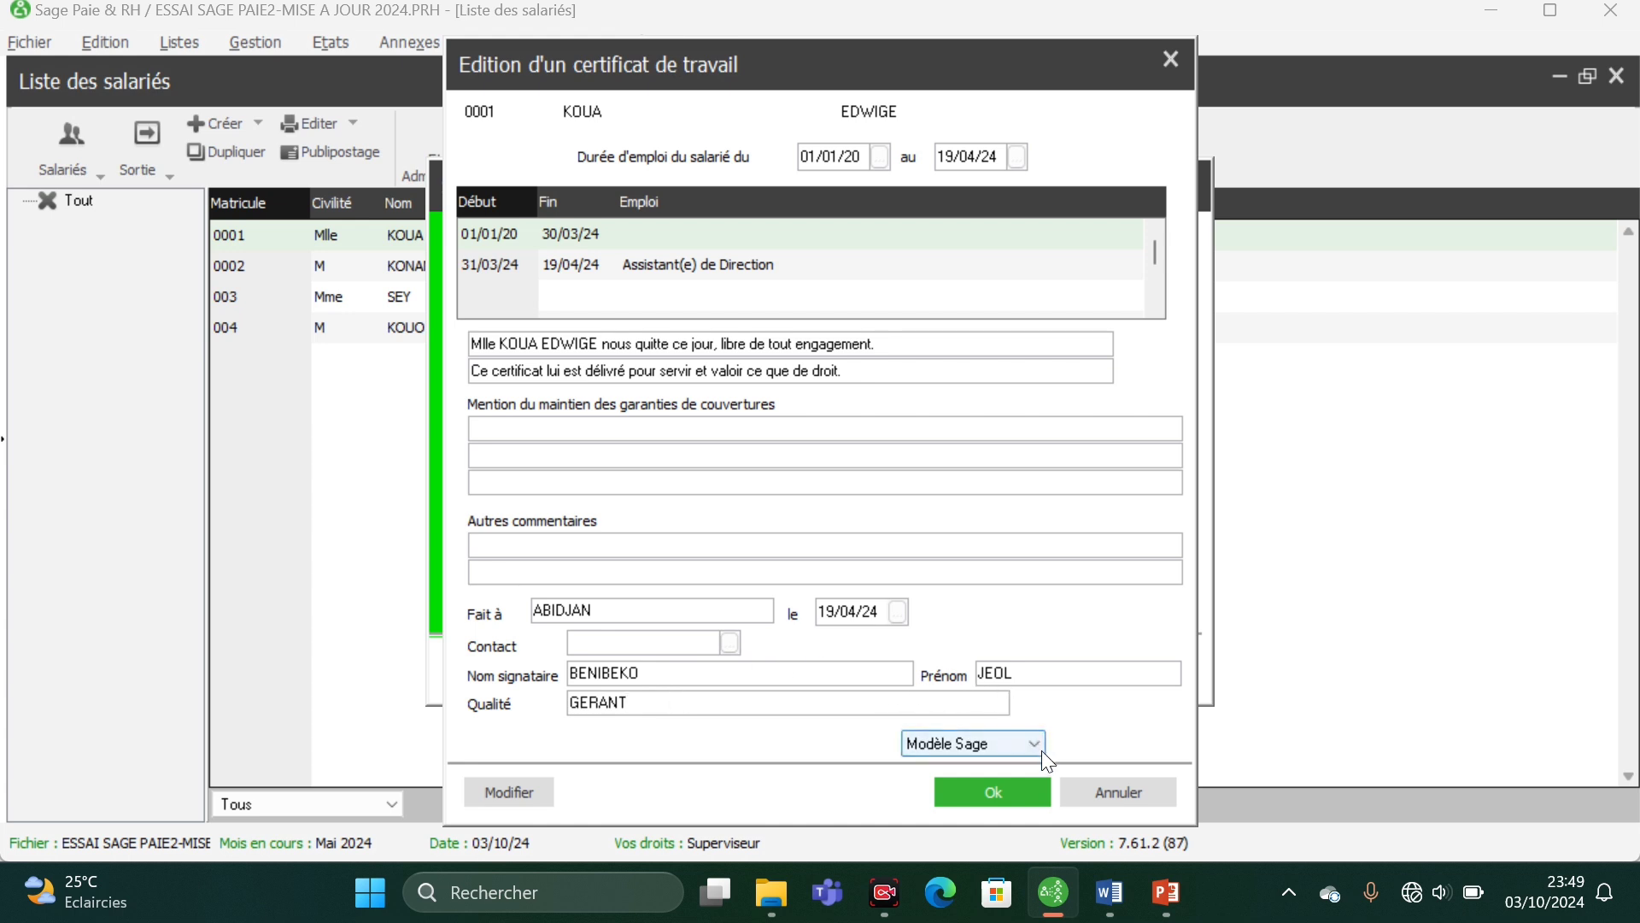
- Validate the certificate and display it with Aperçu avant impression
click(990, 797)
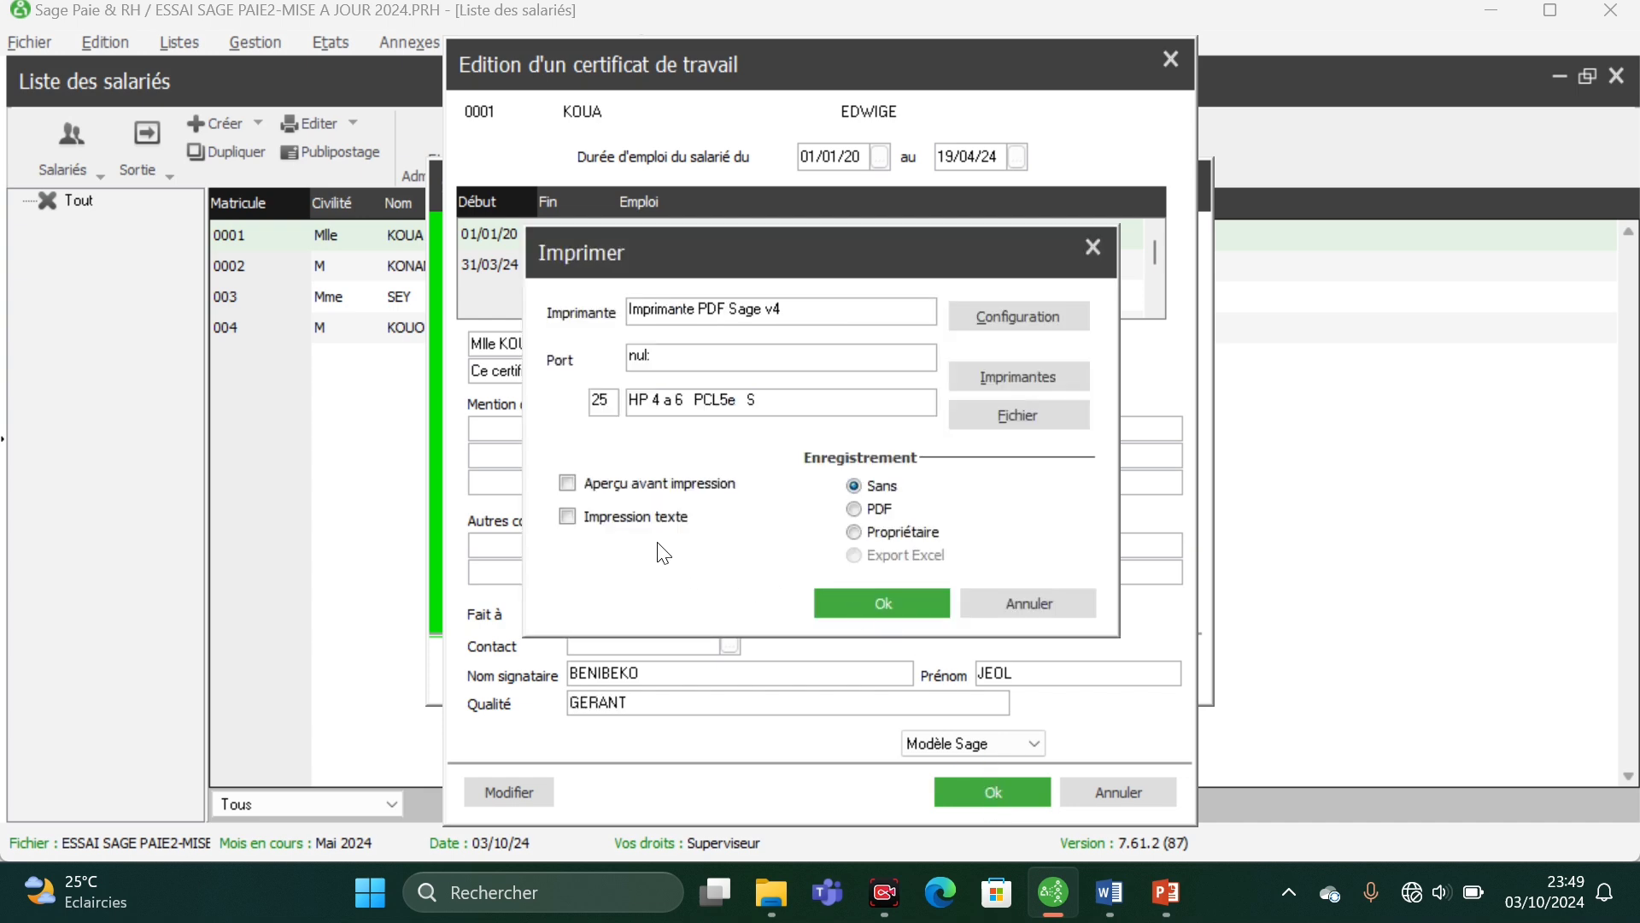
click(568, 484)
click(863, 608)
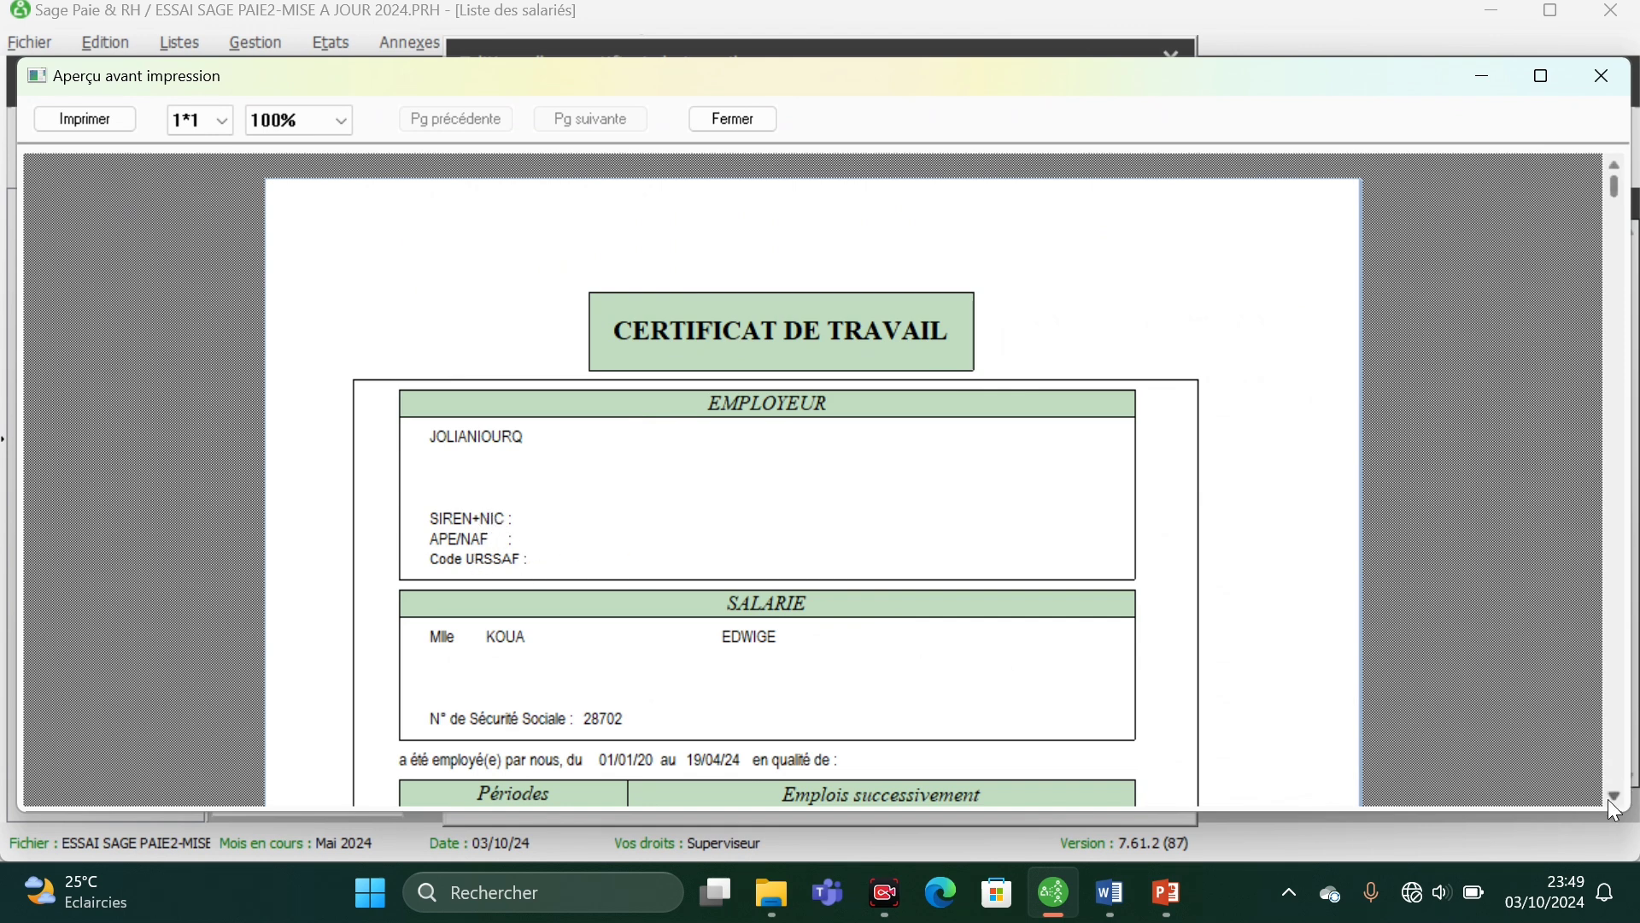
- Examine the previewed certificate's employer and employee blocks, employment periods, closing text, and place, date and signatory details
click(1616, 796)
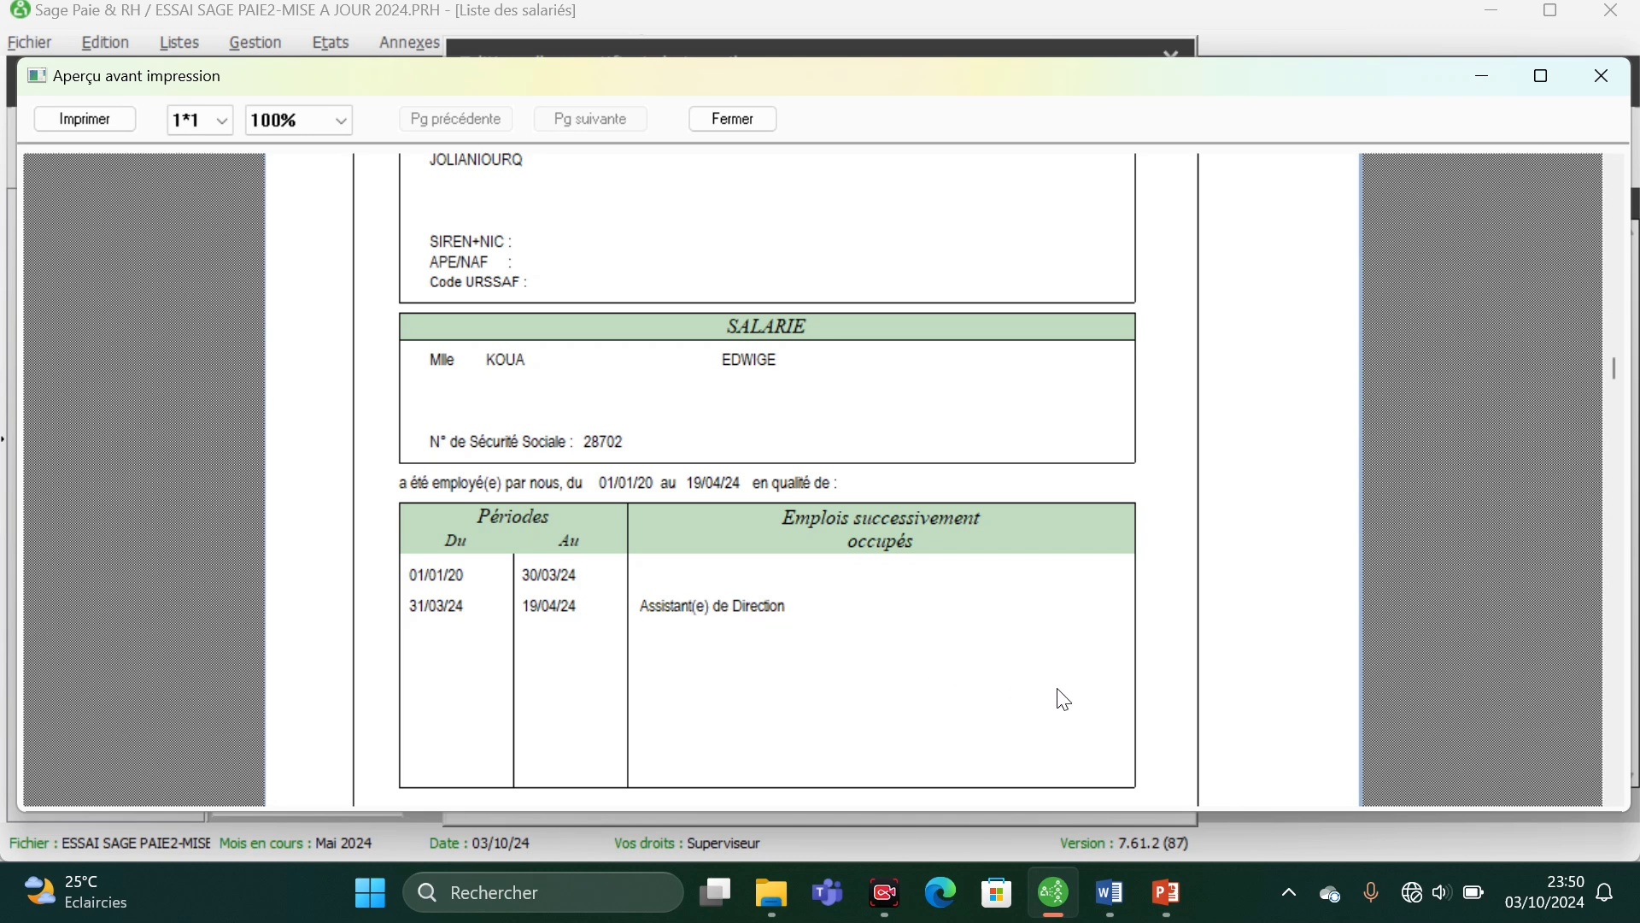
click(1615, 796)
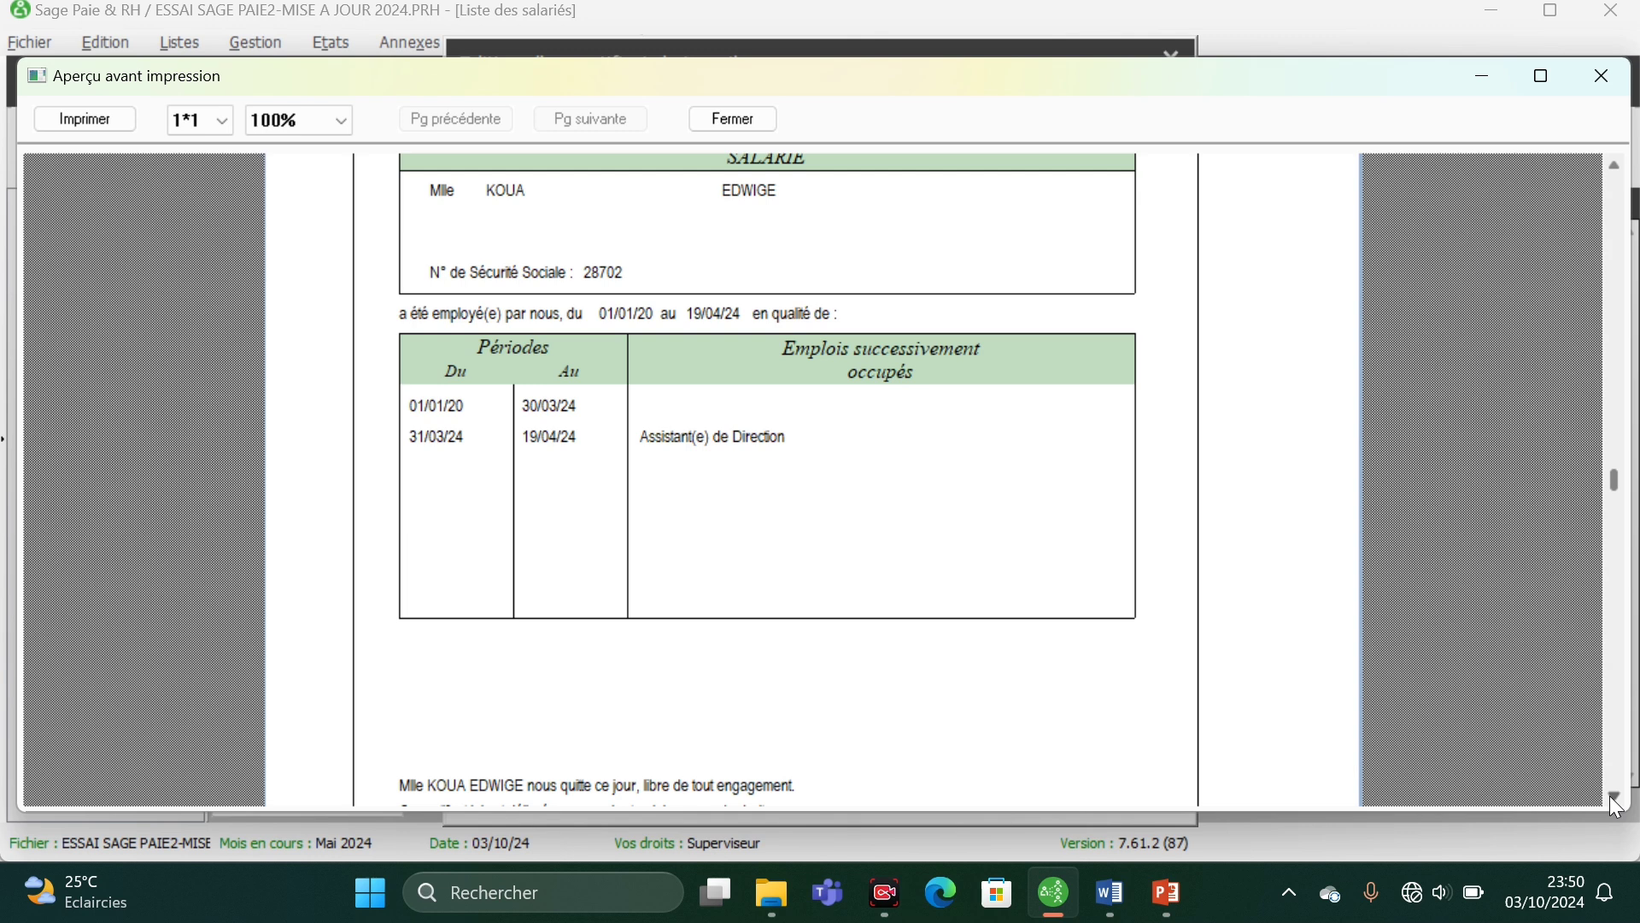
click(1615, 796)
click(1615, 796)
click(1615, 796)
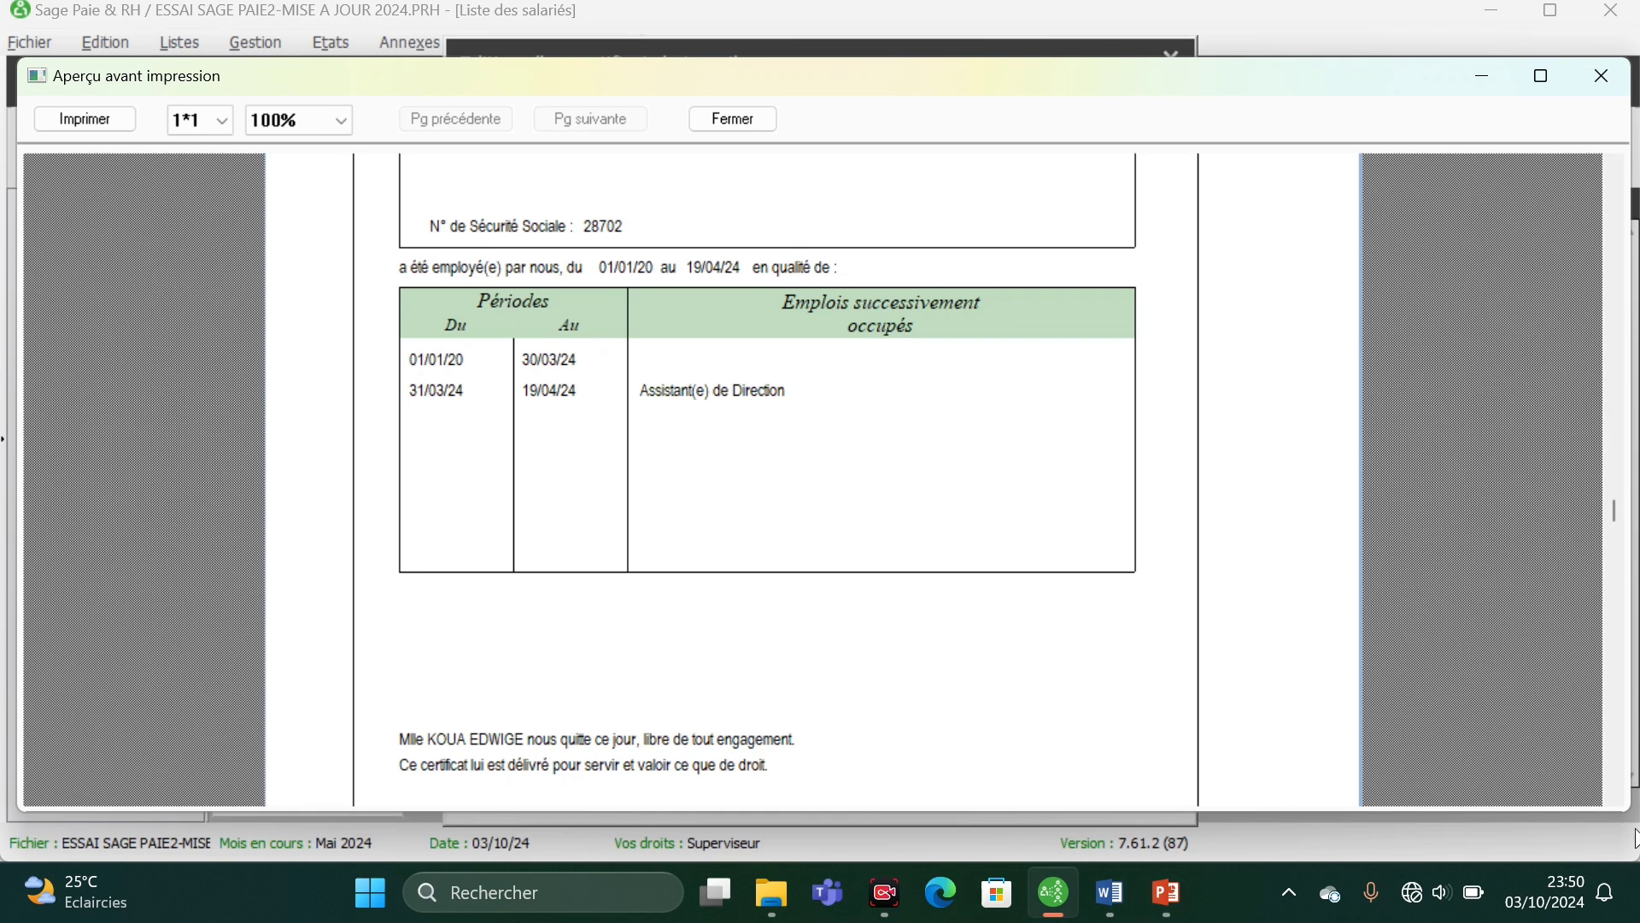
click(1618, 793)
click(1623, 794)
click(1624, 794)
click(1623, 795)
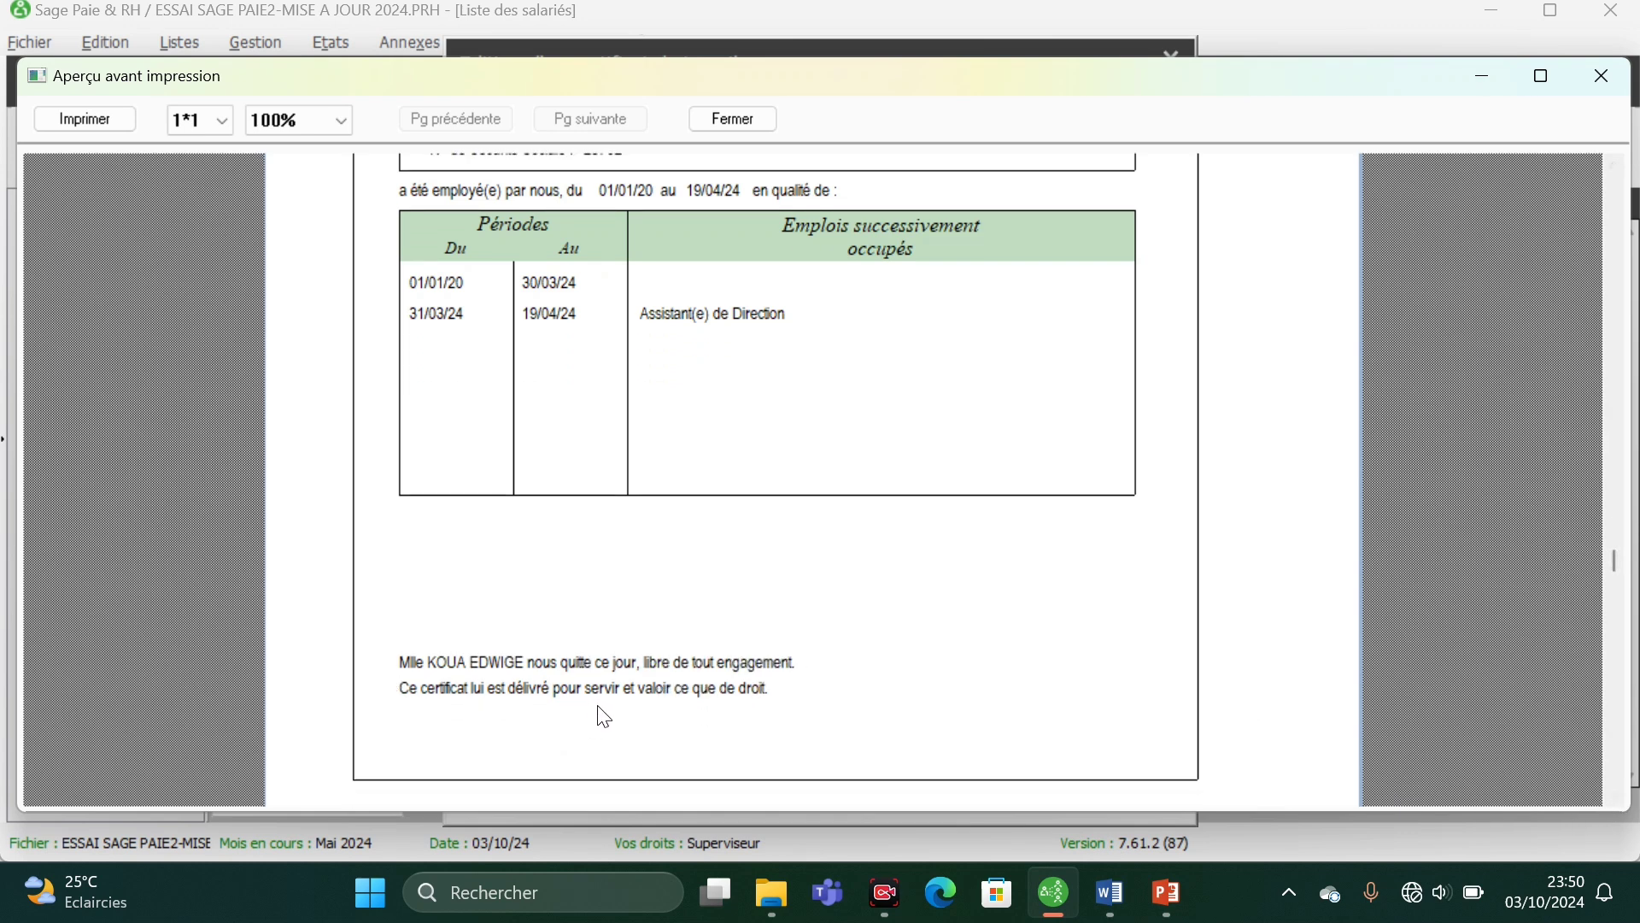
click(1618, 801)
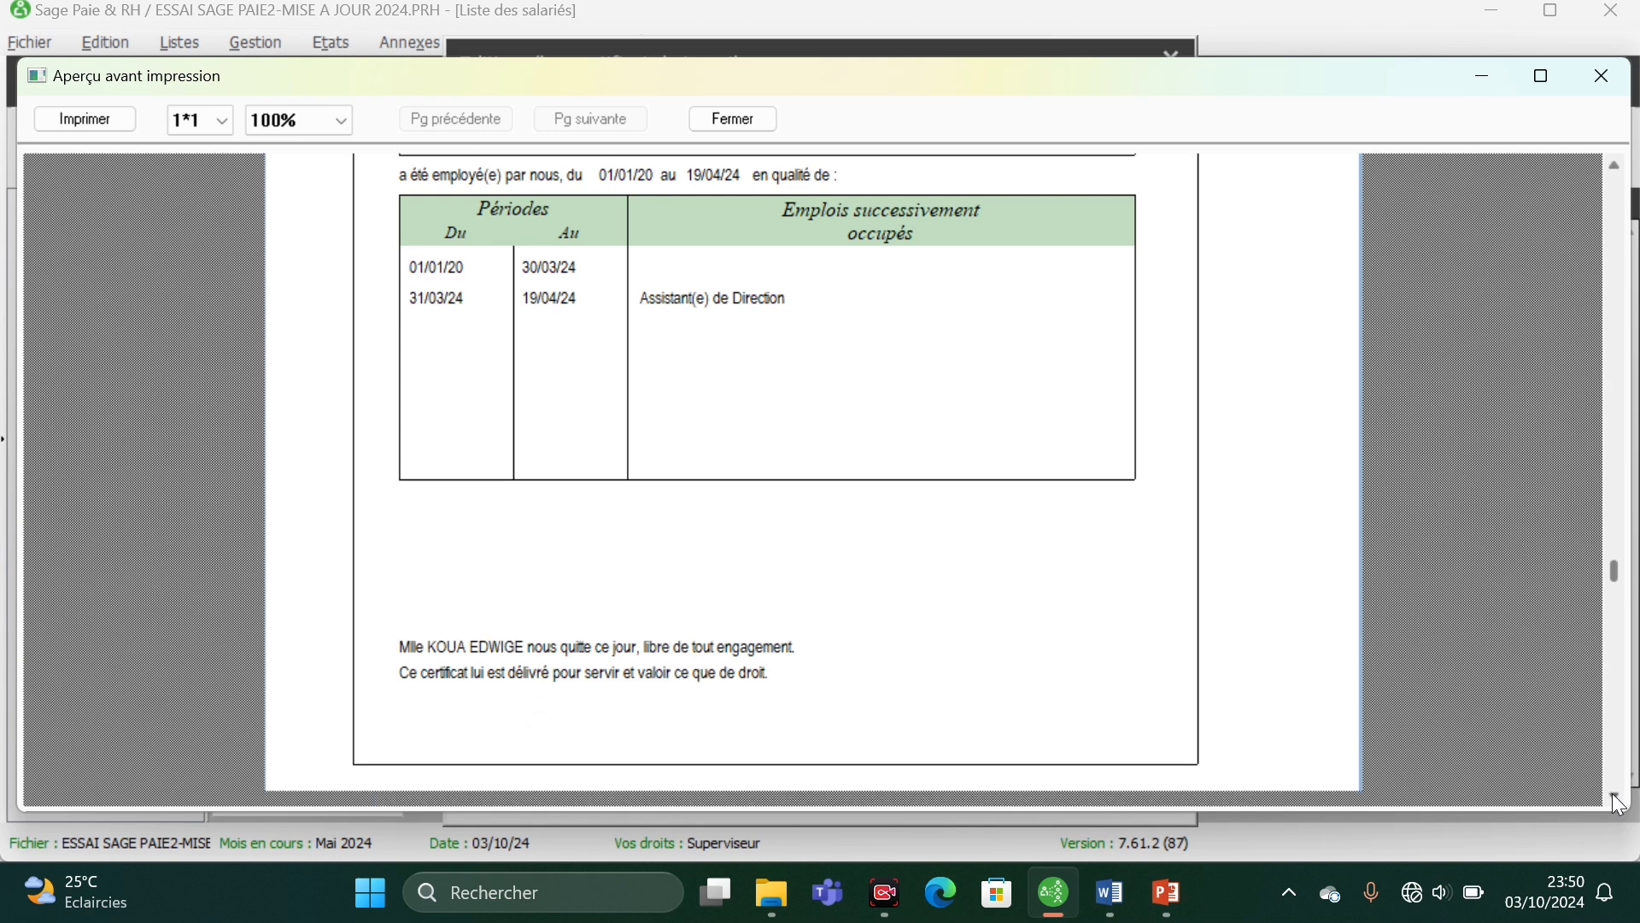
click(1618, 802)
click(1618, 801)
click(1619, 801)
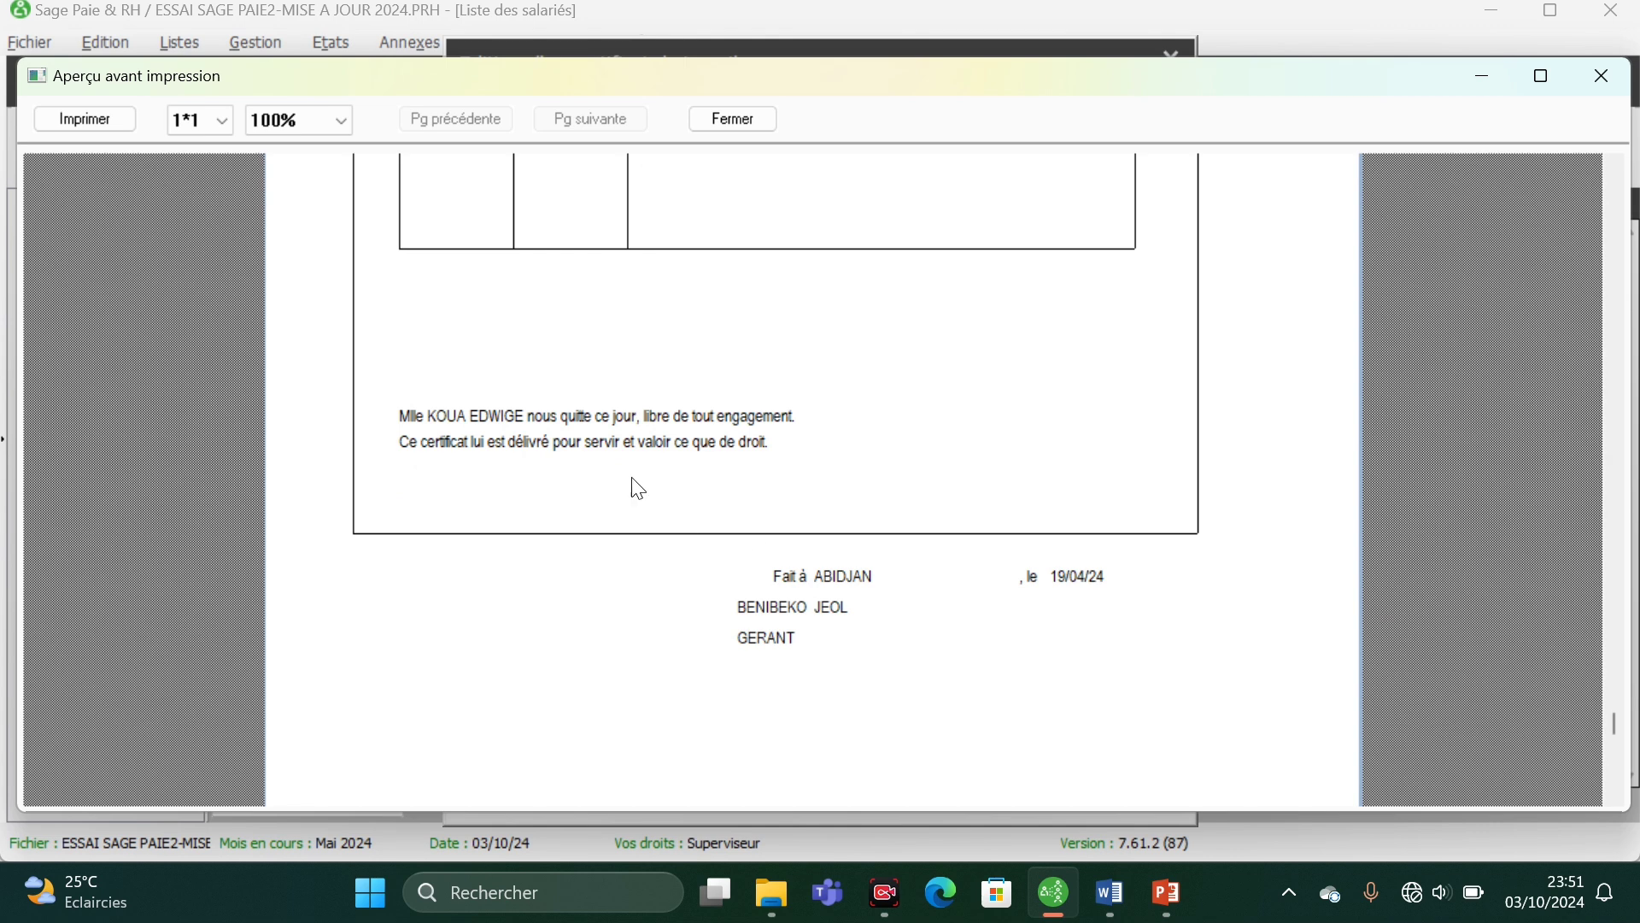
- Close the certificate preview, leave the certificate and confirm the abandon to return to Etape 4
click(728, 126)
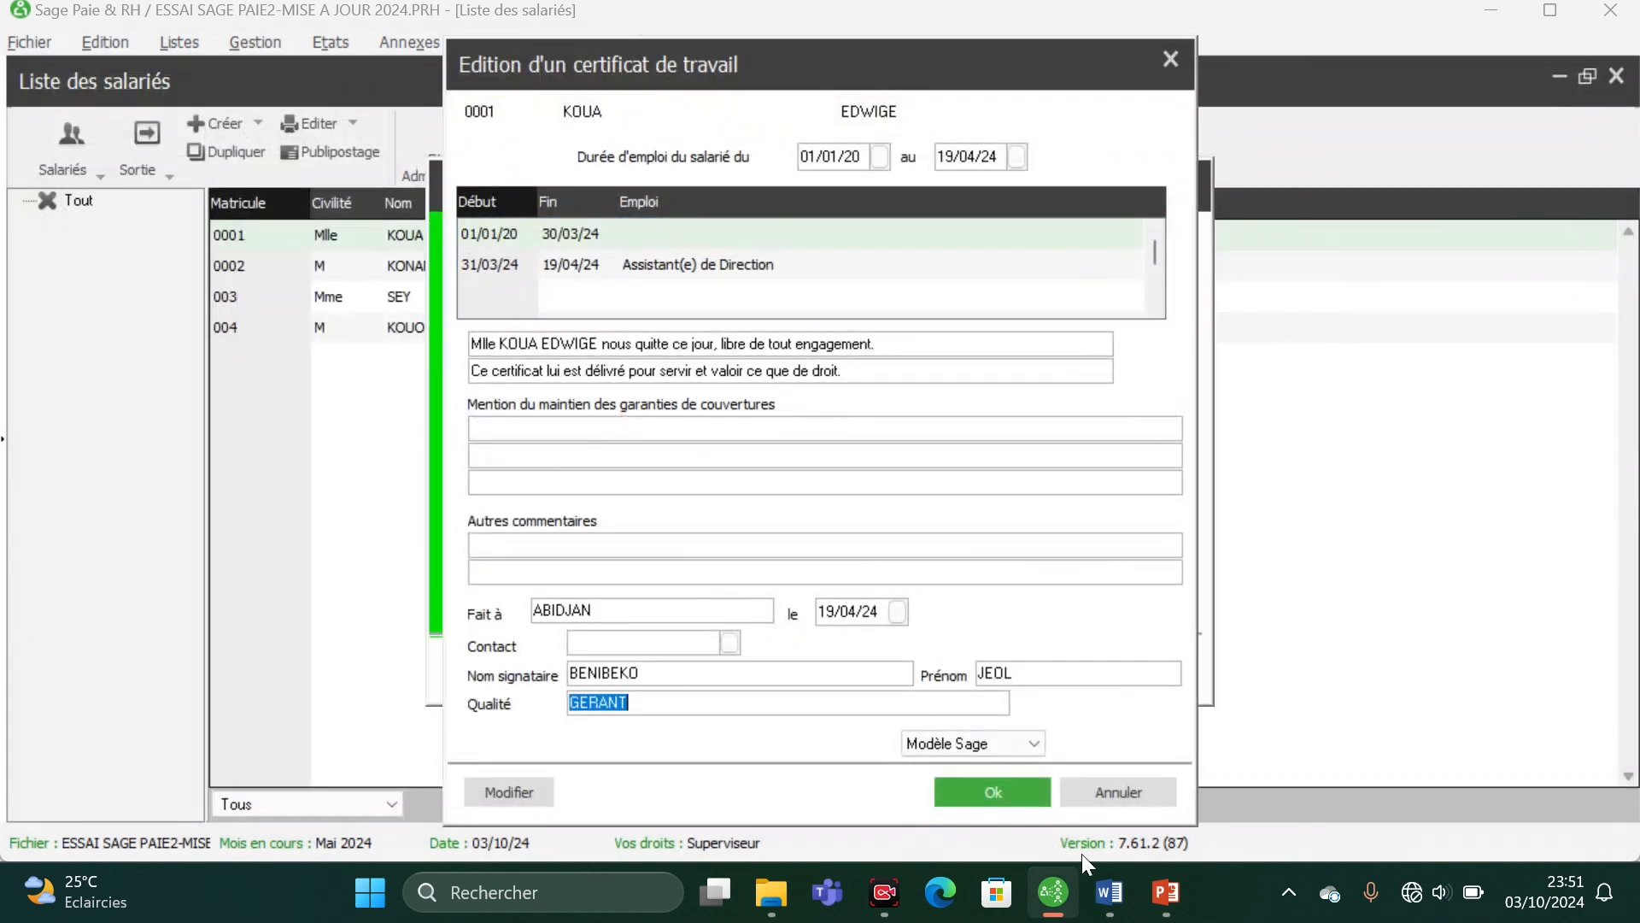
click(1116, 796)
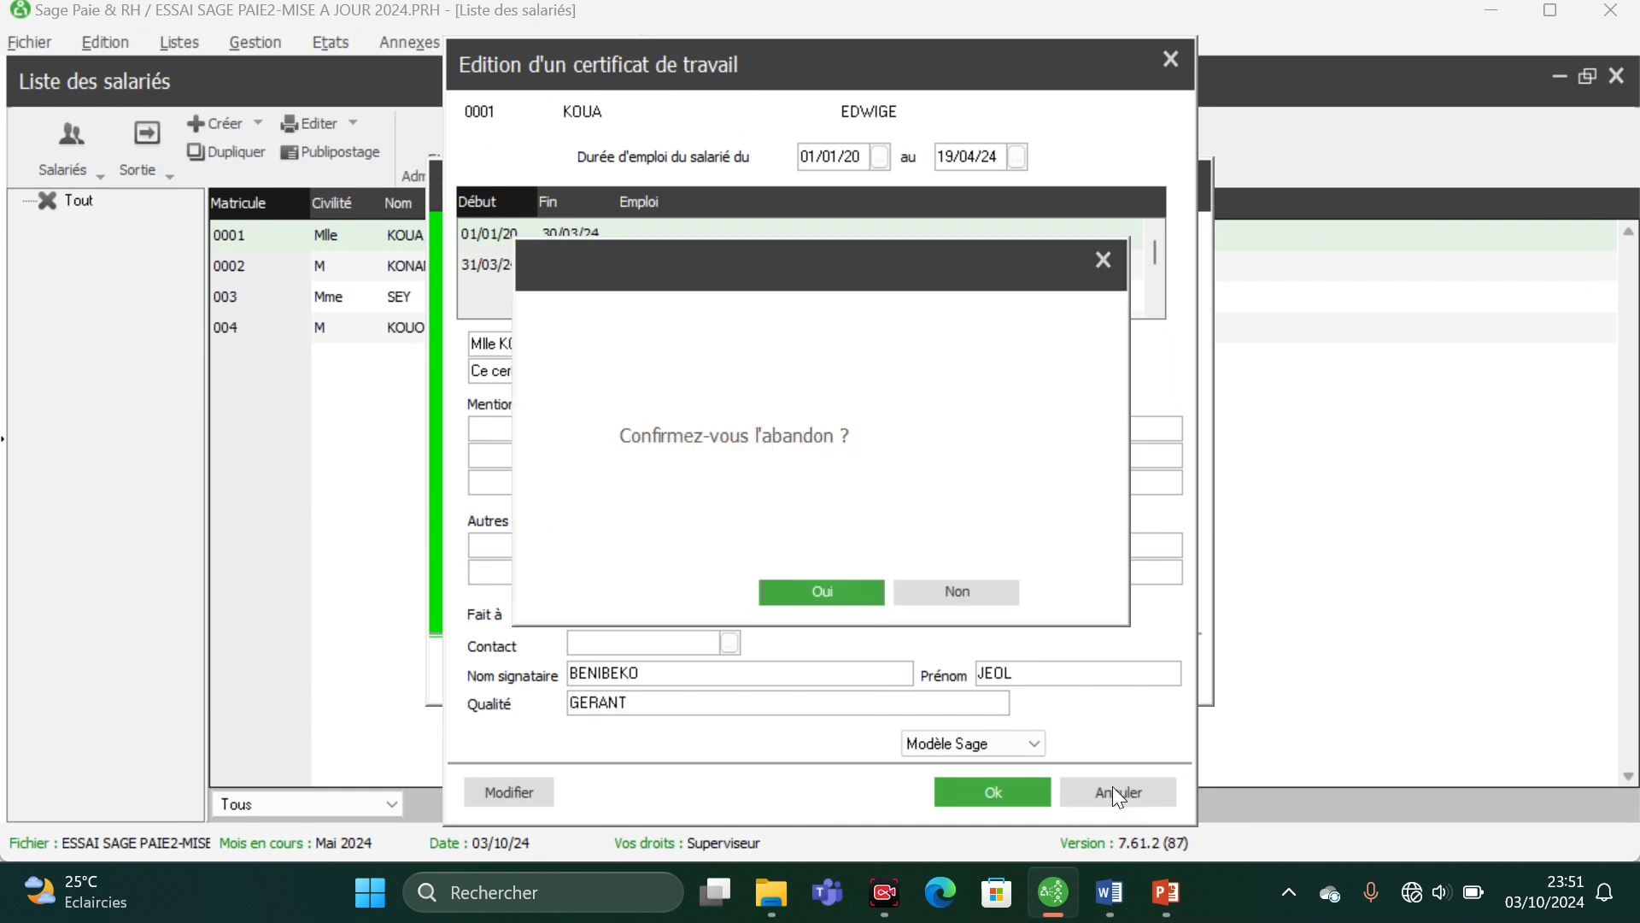
click(845, 607)
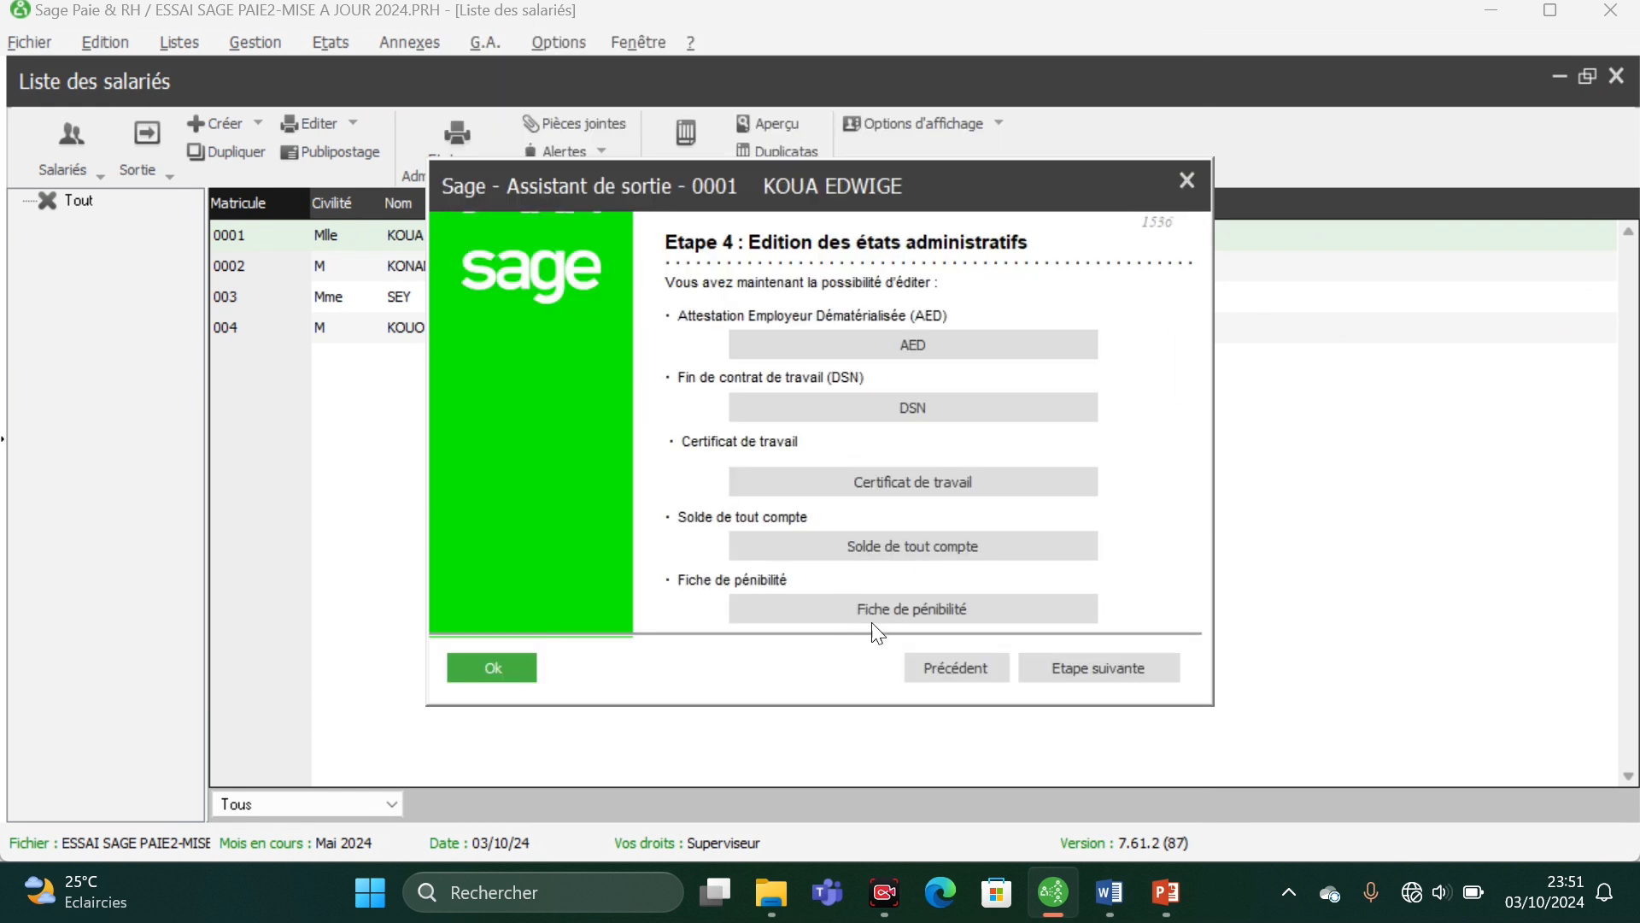
- Start the Solde de tout compte with payment par virement
click(906, 551)
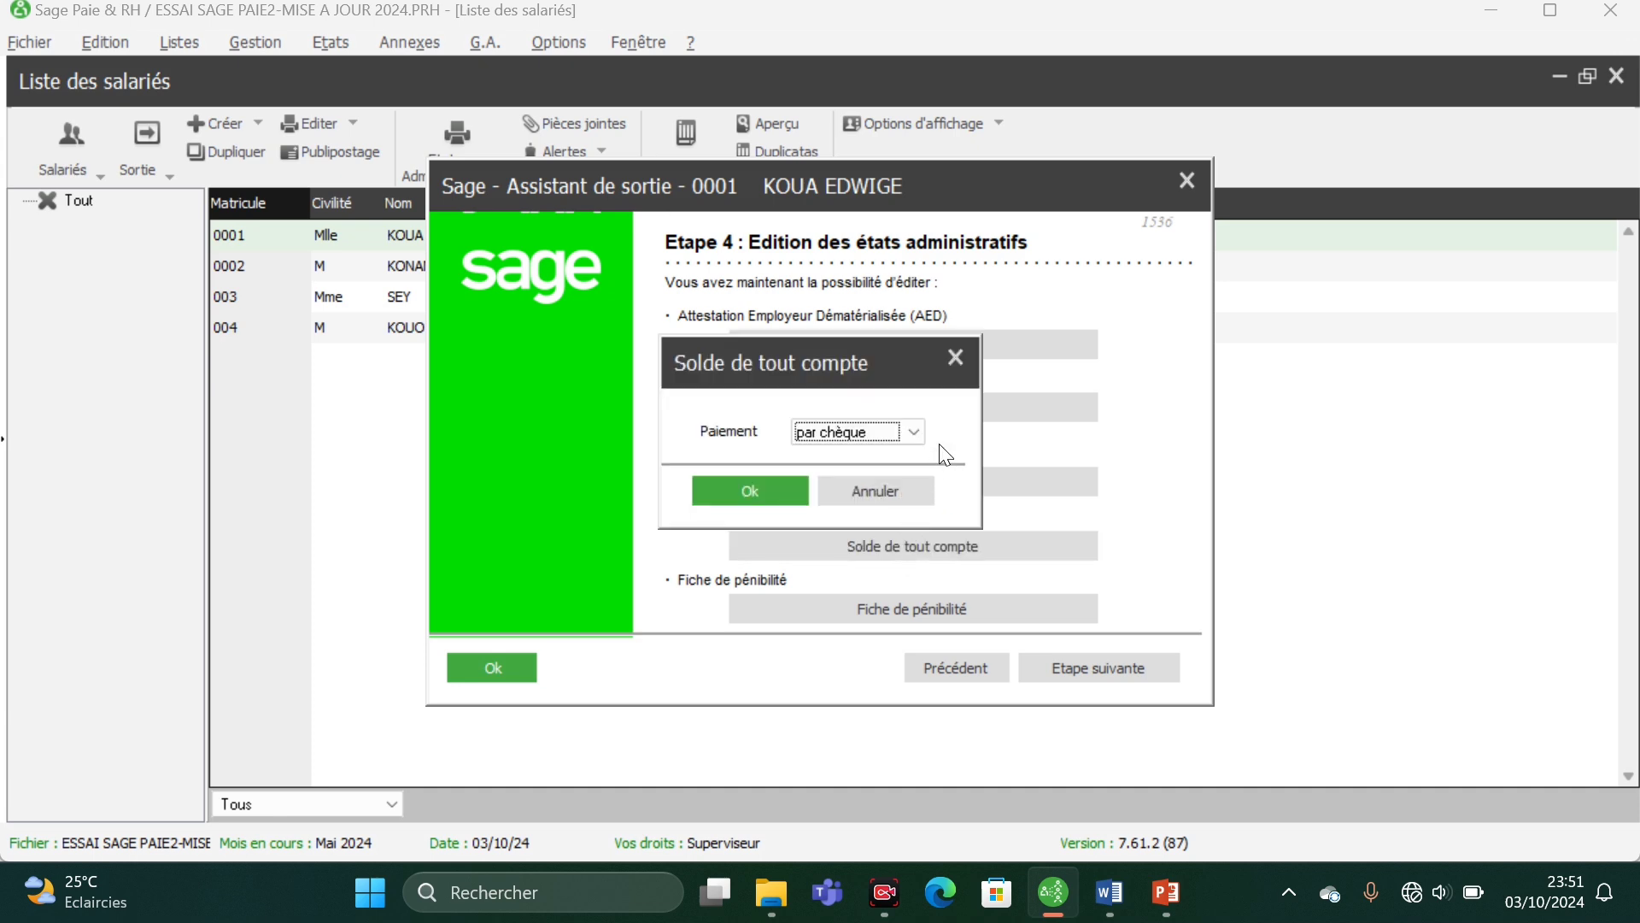
click(911, 432)
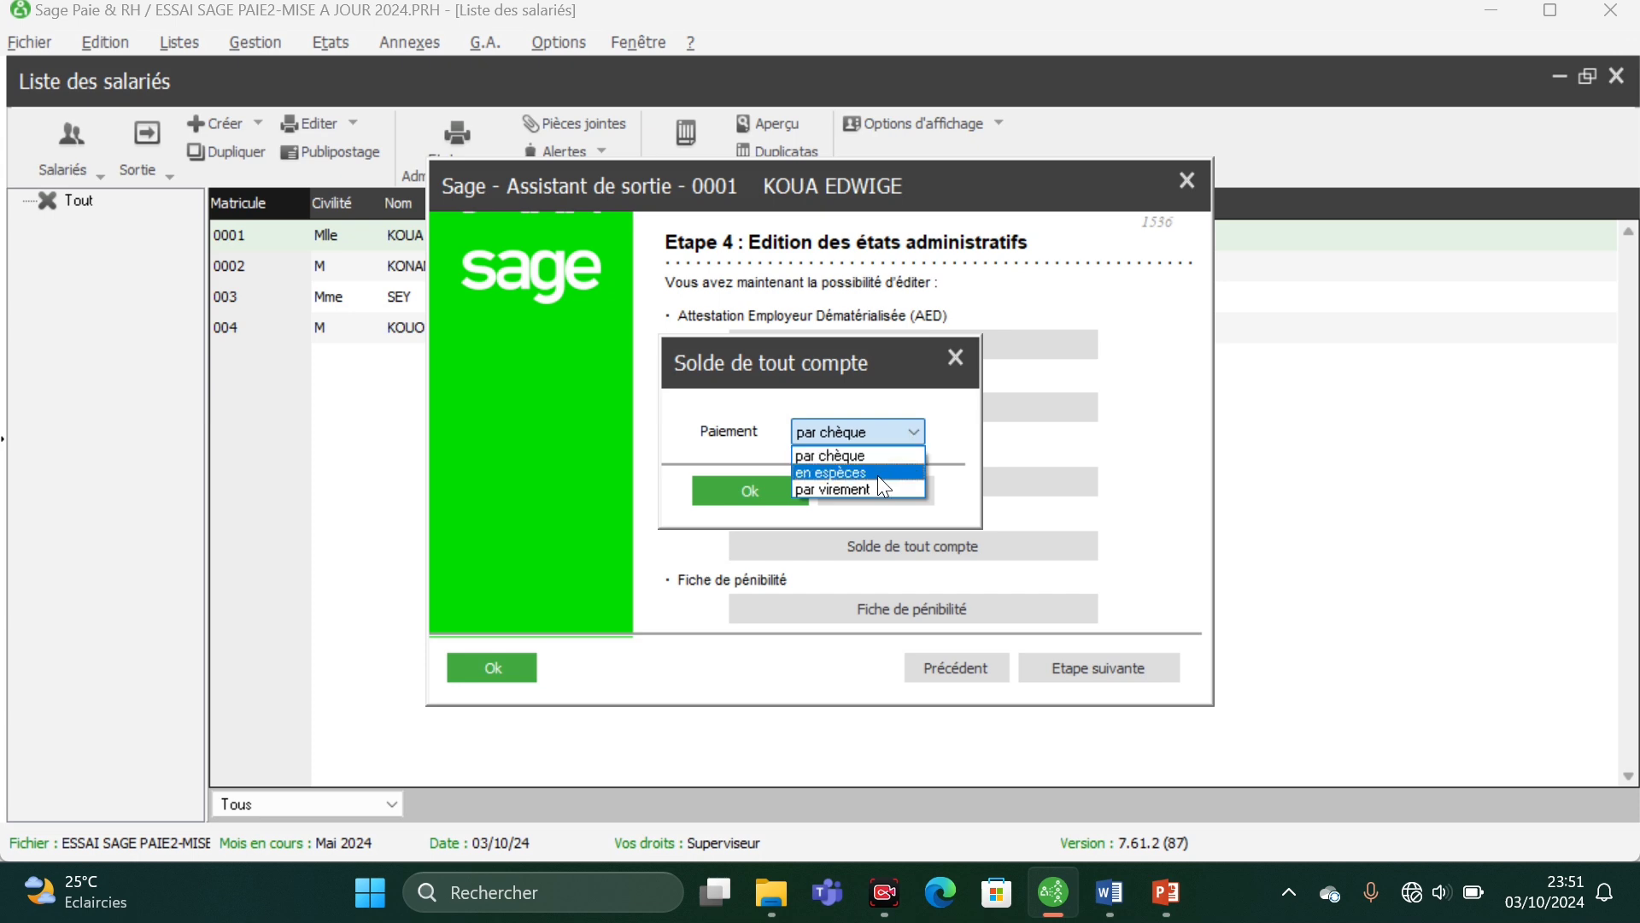
click(868, 488)
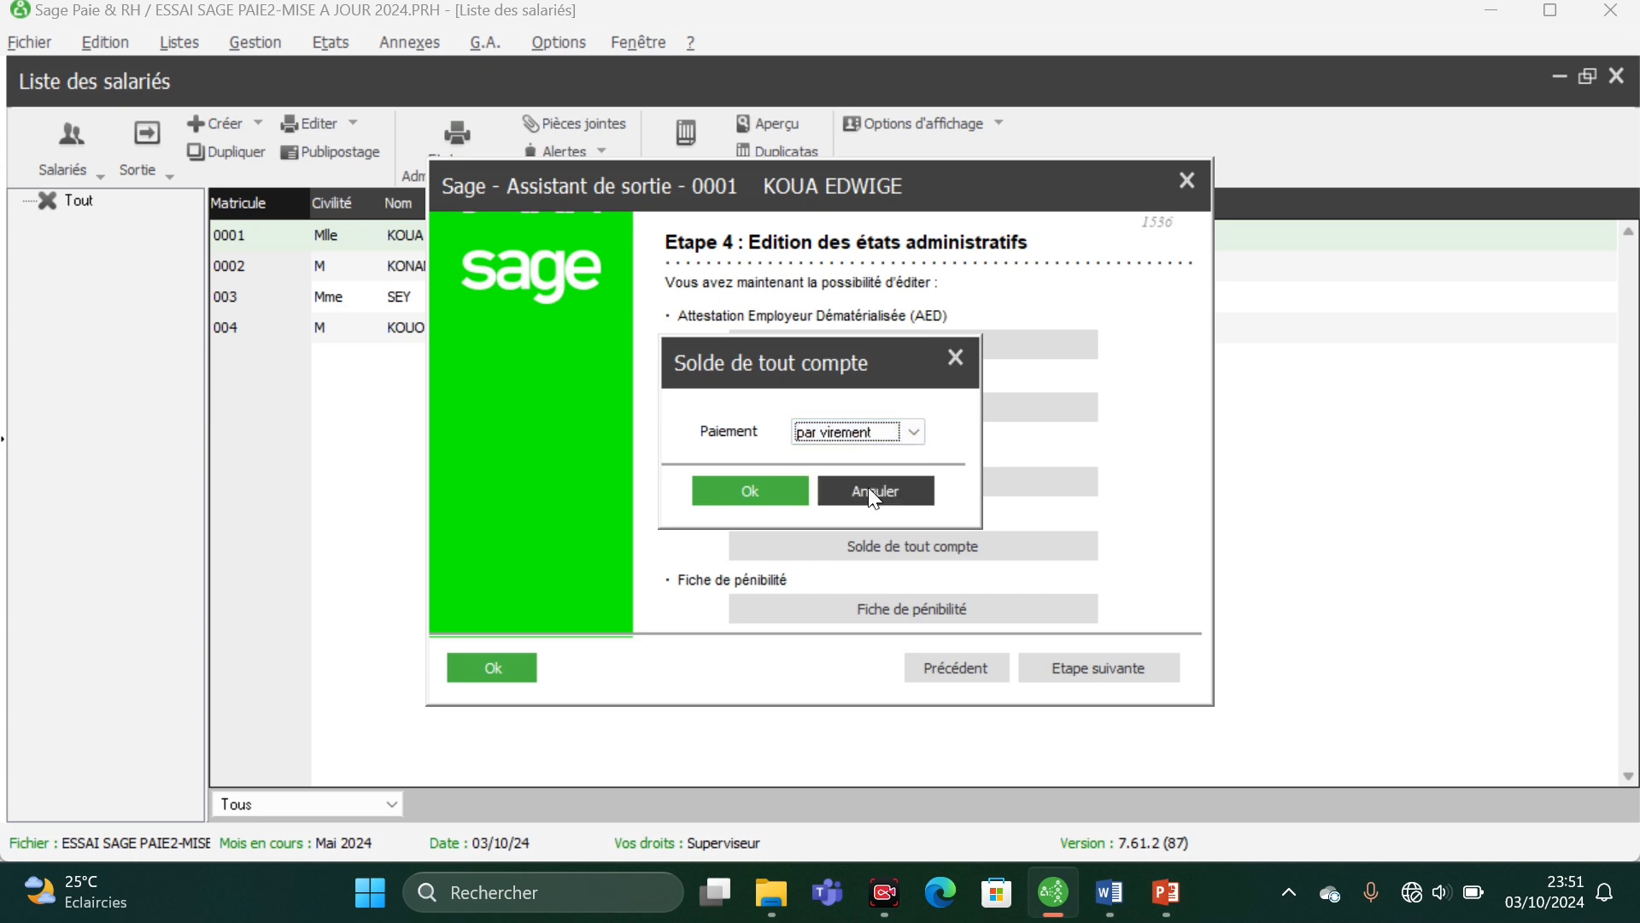
click(767, 498)
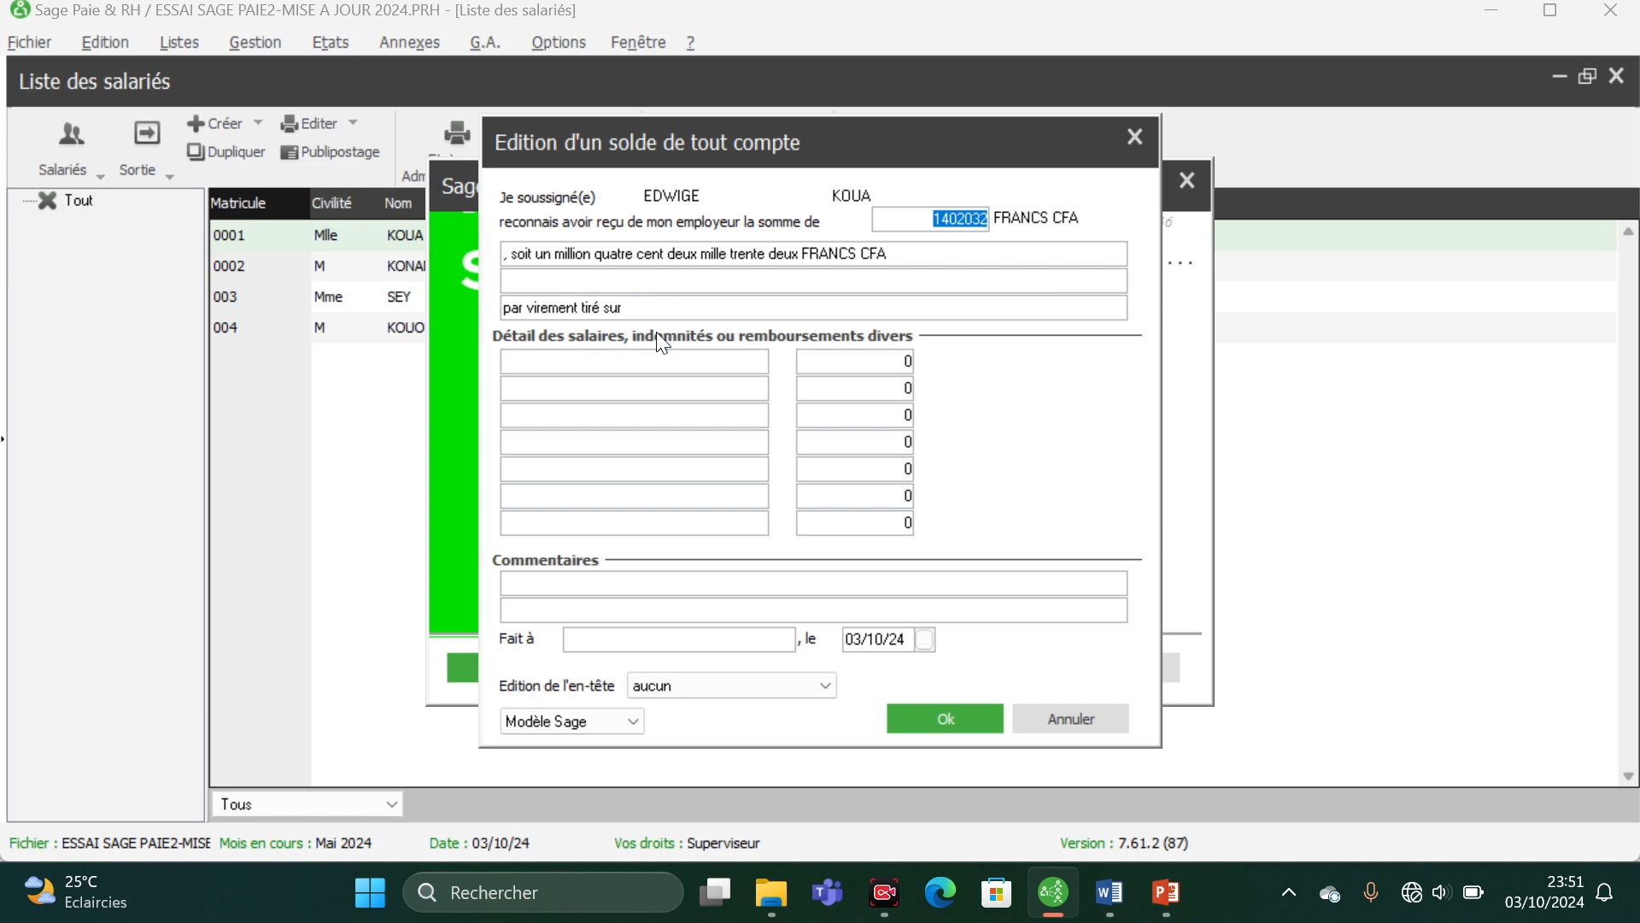
- Enter Salaire de base with an amount of 60000 as the first detail line
click(632, 347)
text(Salaire de base)
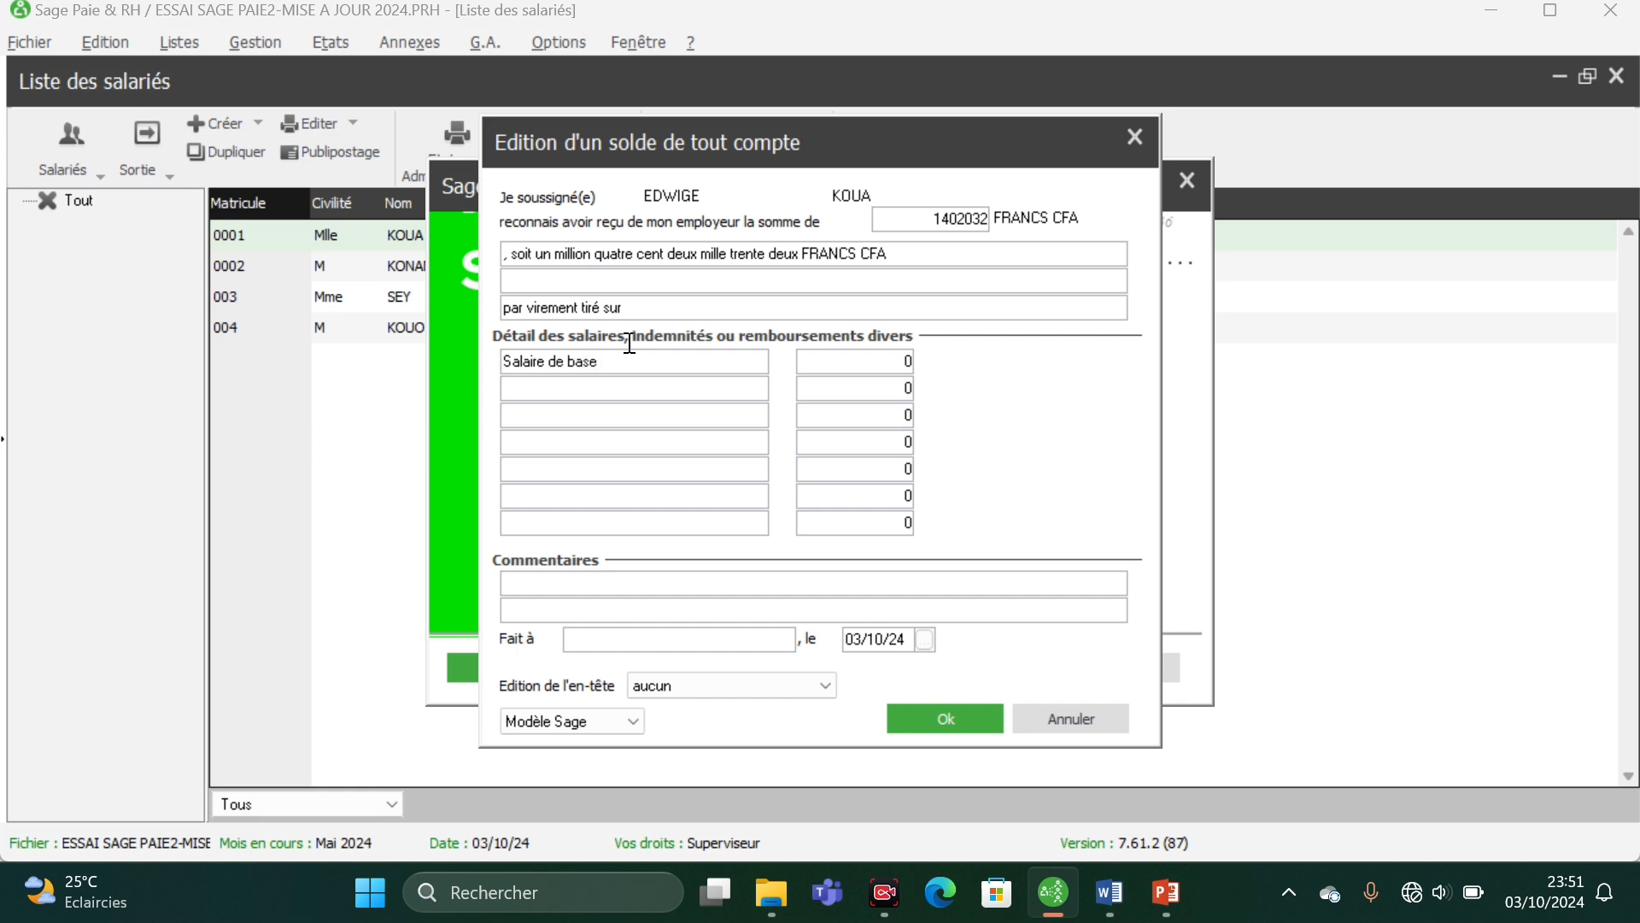
key(Tab)
text(60000)
- Enter Sursalaire with an amount of 351863 as the second detail line
click(621, 380)
text(Sursalaire)
key(Tab)
text(351863)
- Enter Prime d'ancienneté with an amount of 2400 as the third detail line
click(623, 393)
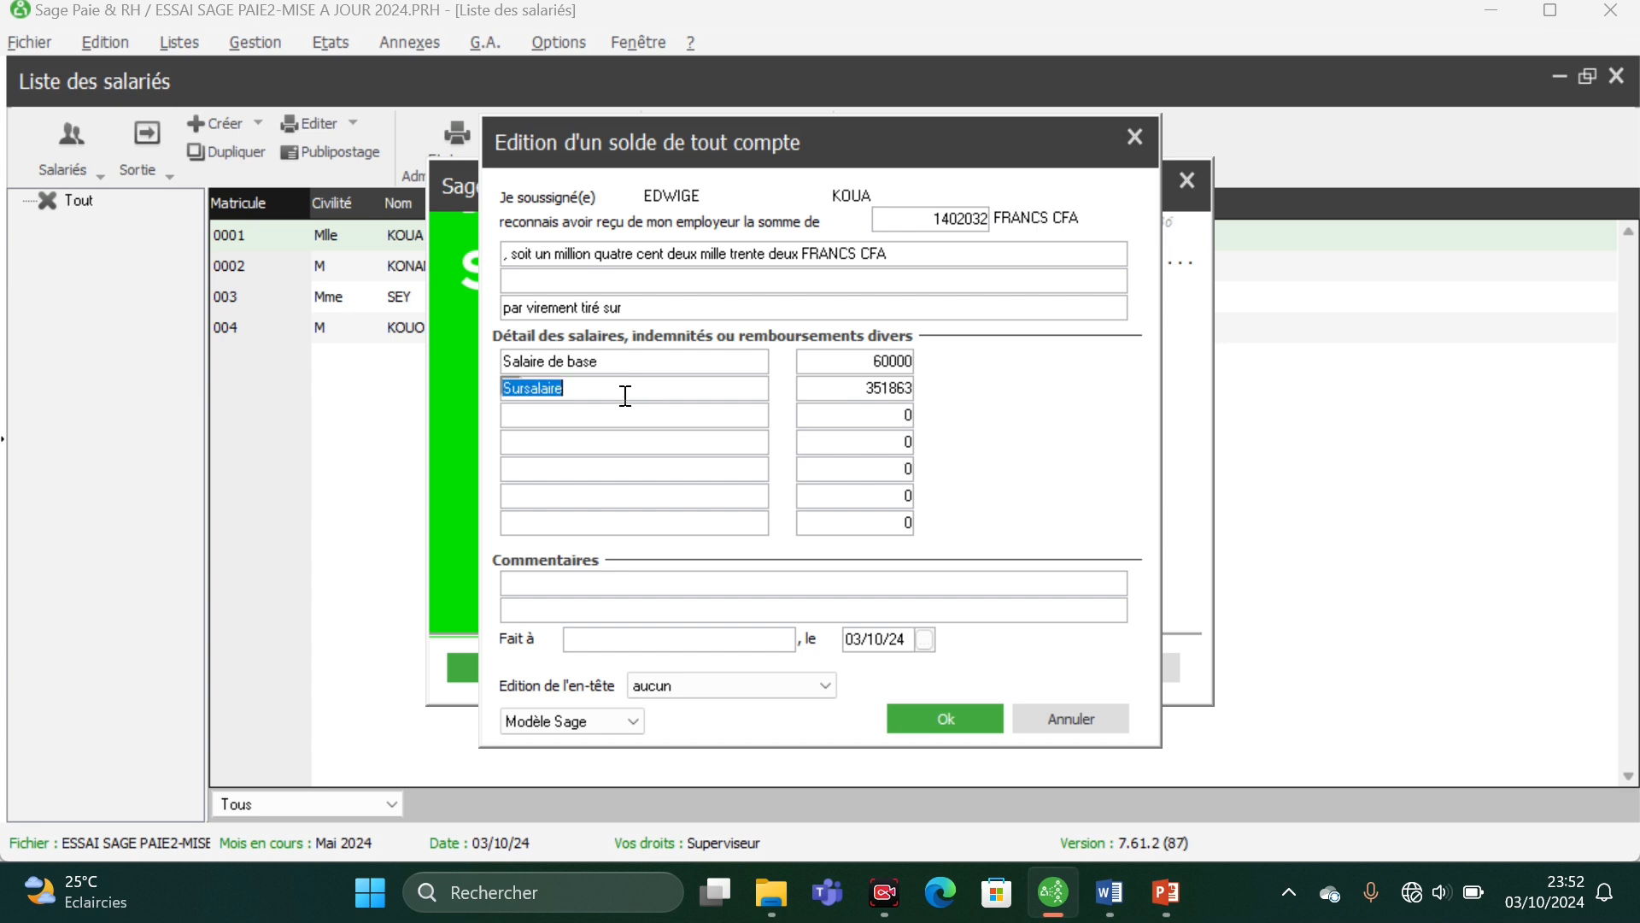
click(622, 406)
text(Prim)
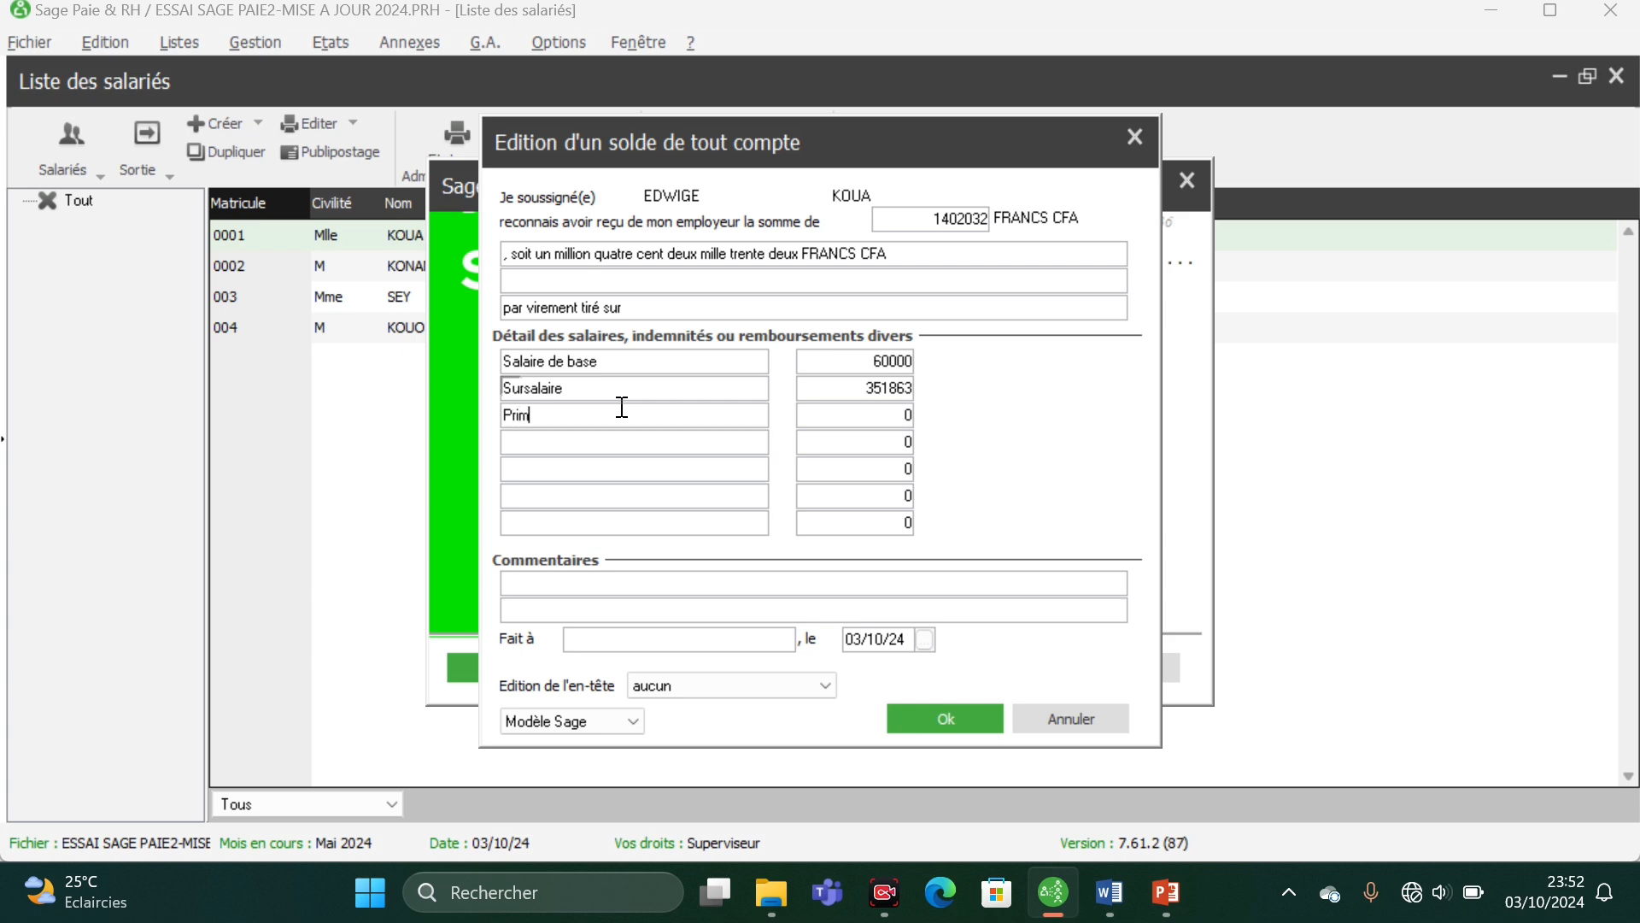
text(e d'ancienneté)
key(Tab)
text(2400)
- Enter Gratification with an amount of 45000 as the fourth detail line
click(621, 435)
text(Gratification)
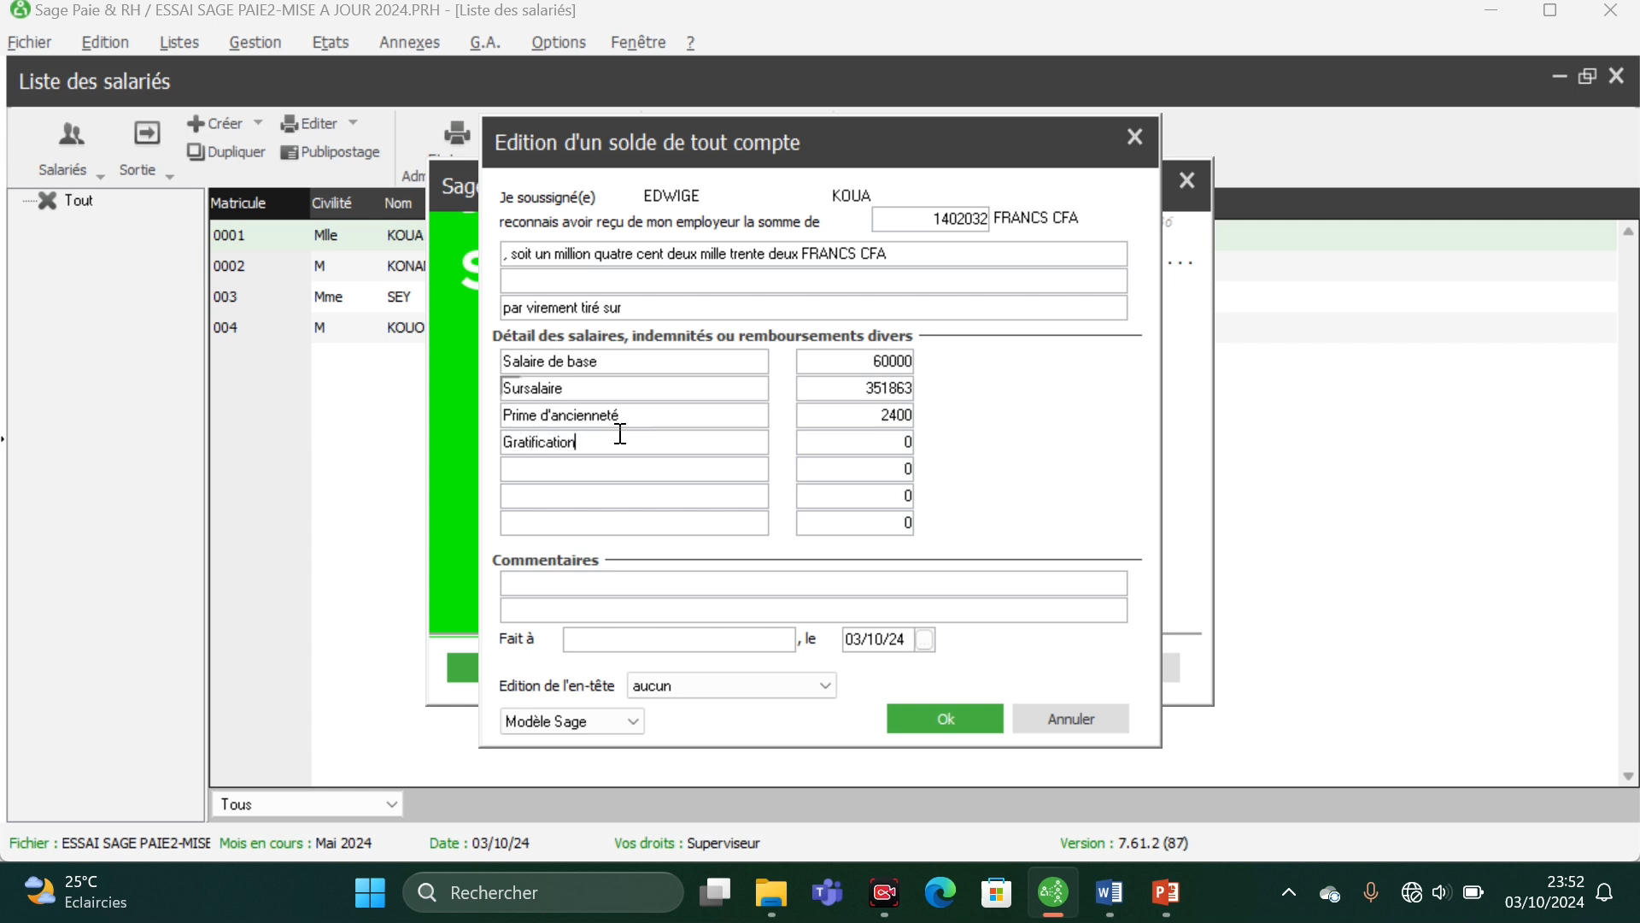
key(Tab)
text(45000)
key(Return)
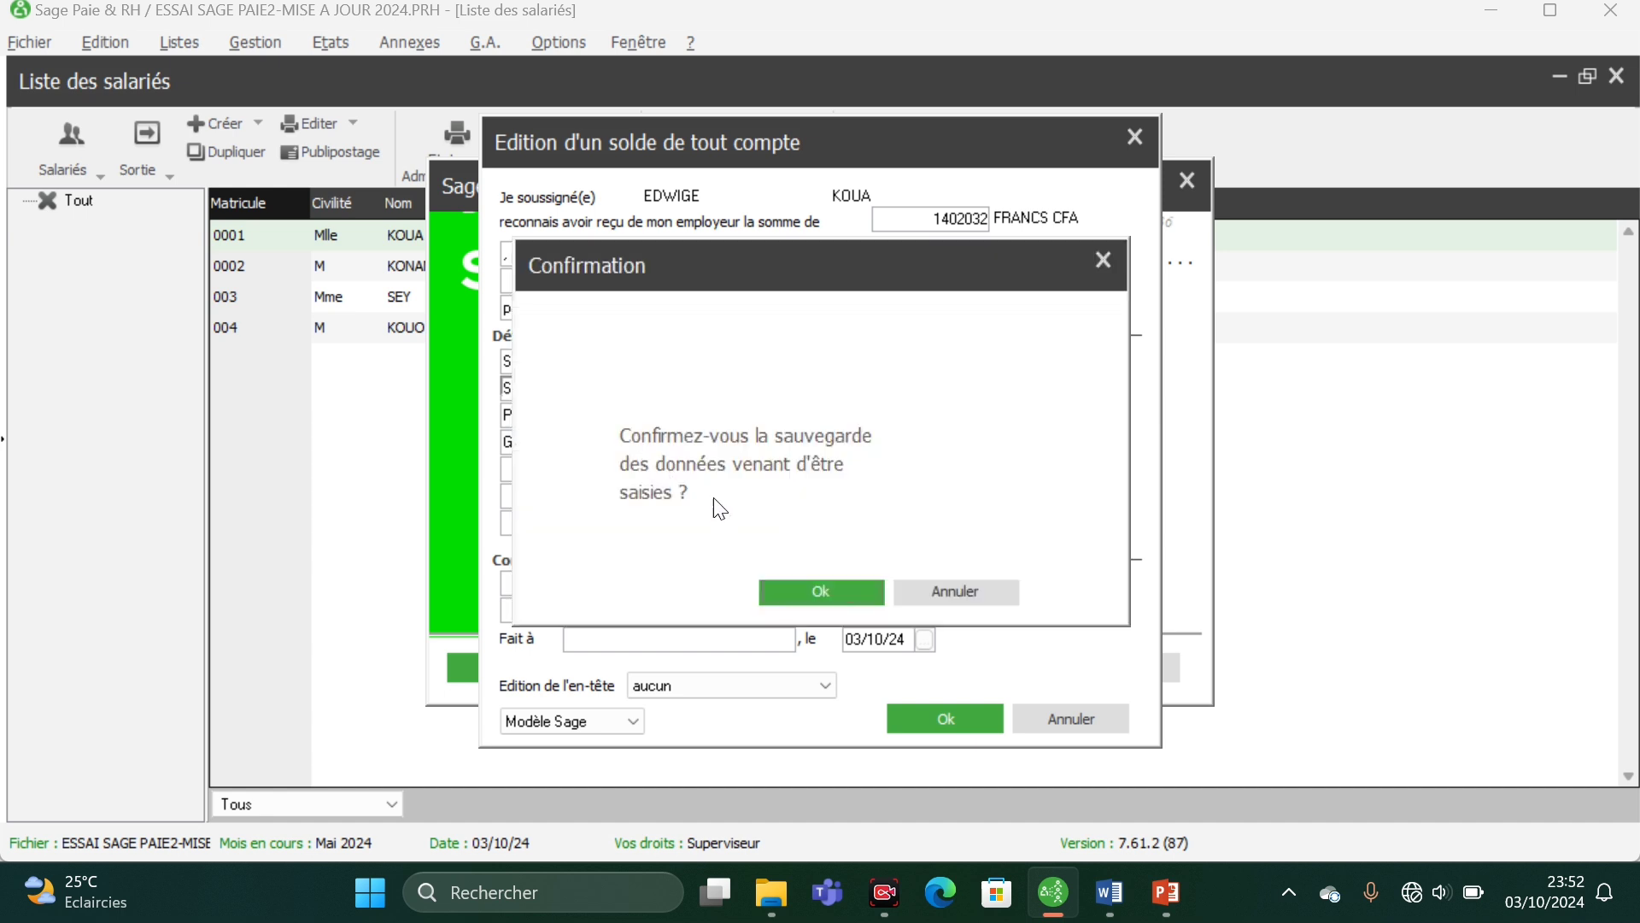
click(928, 586)
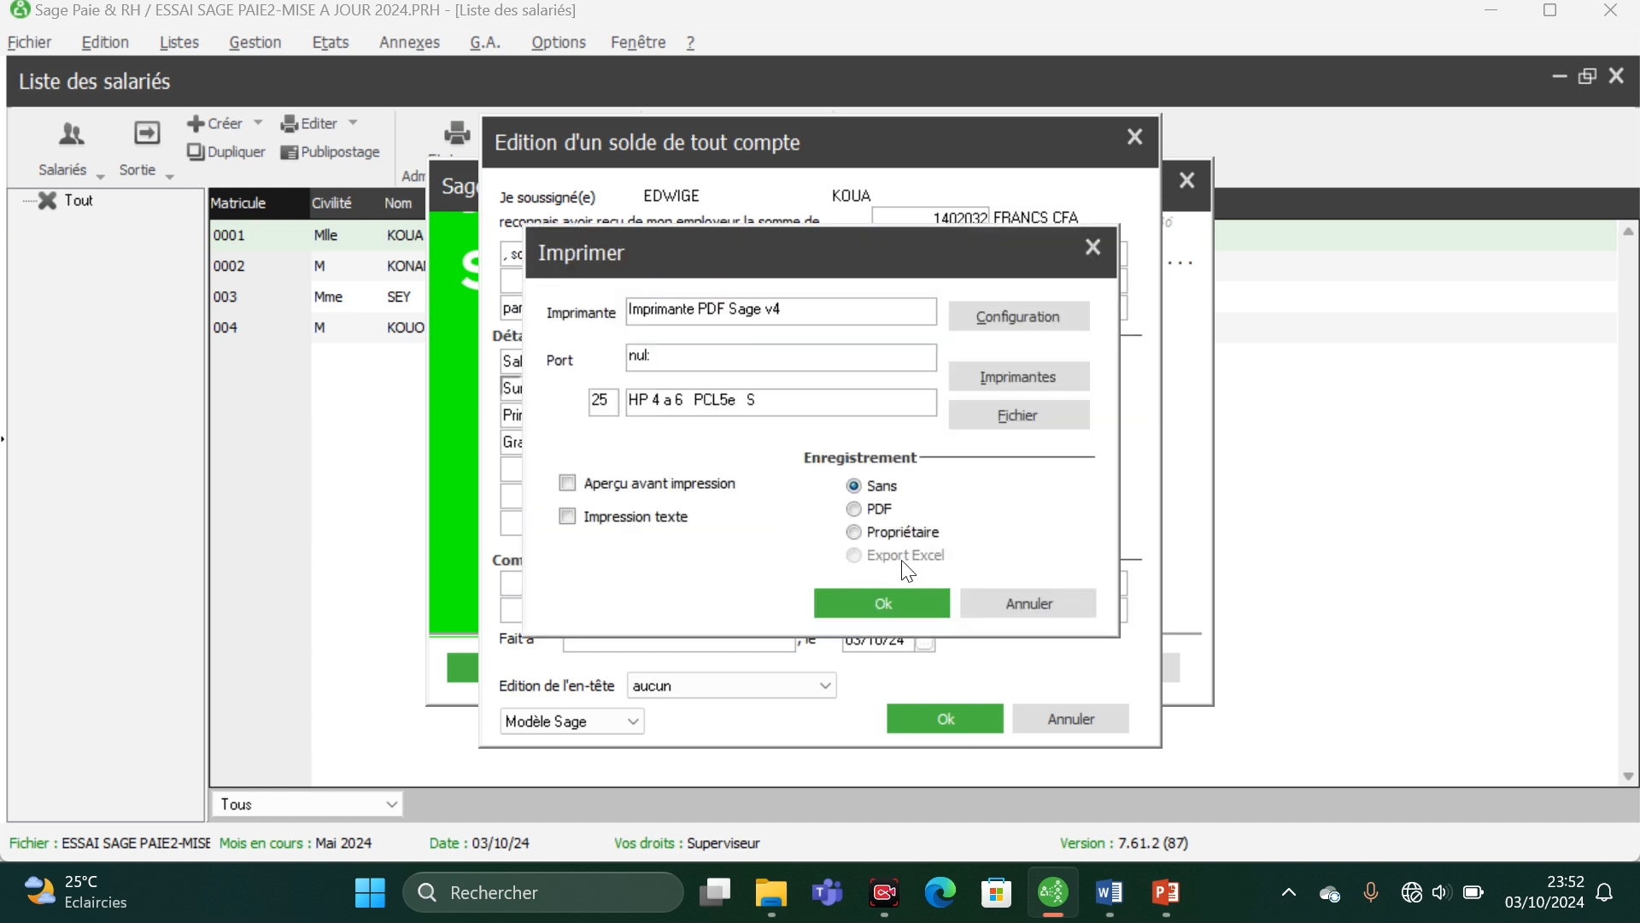
click(1034, 603)
- Enter Préavis with an amount of 414263 as the fifth detail line
click(624, 459)
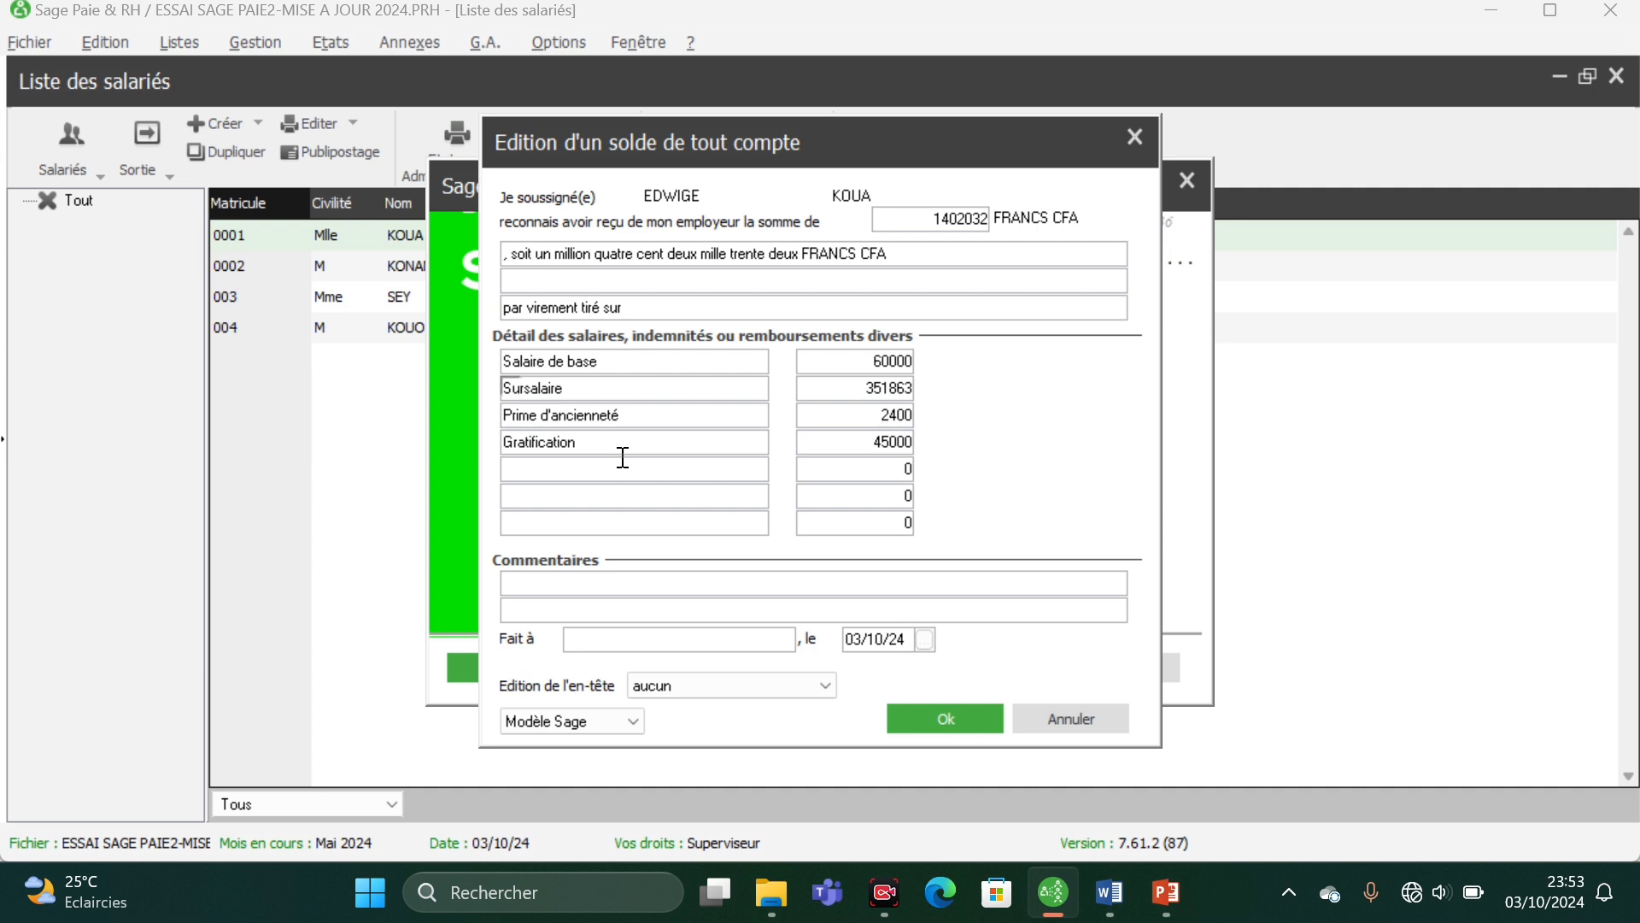
text(Préavis)
click(855, 459)
text(414263)
- Enter Congés payés with an amount of 1009729 as the sixth detail line
click(707, 495)
text(Congés)
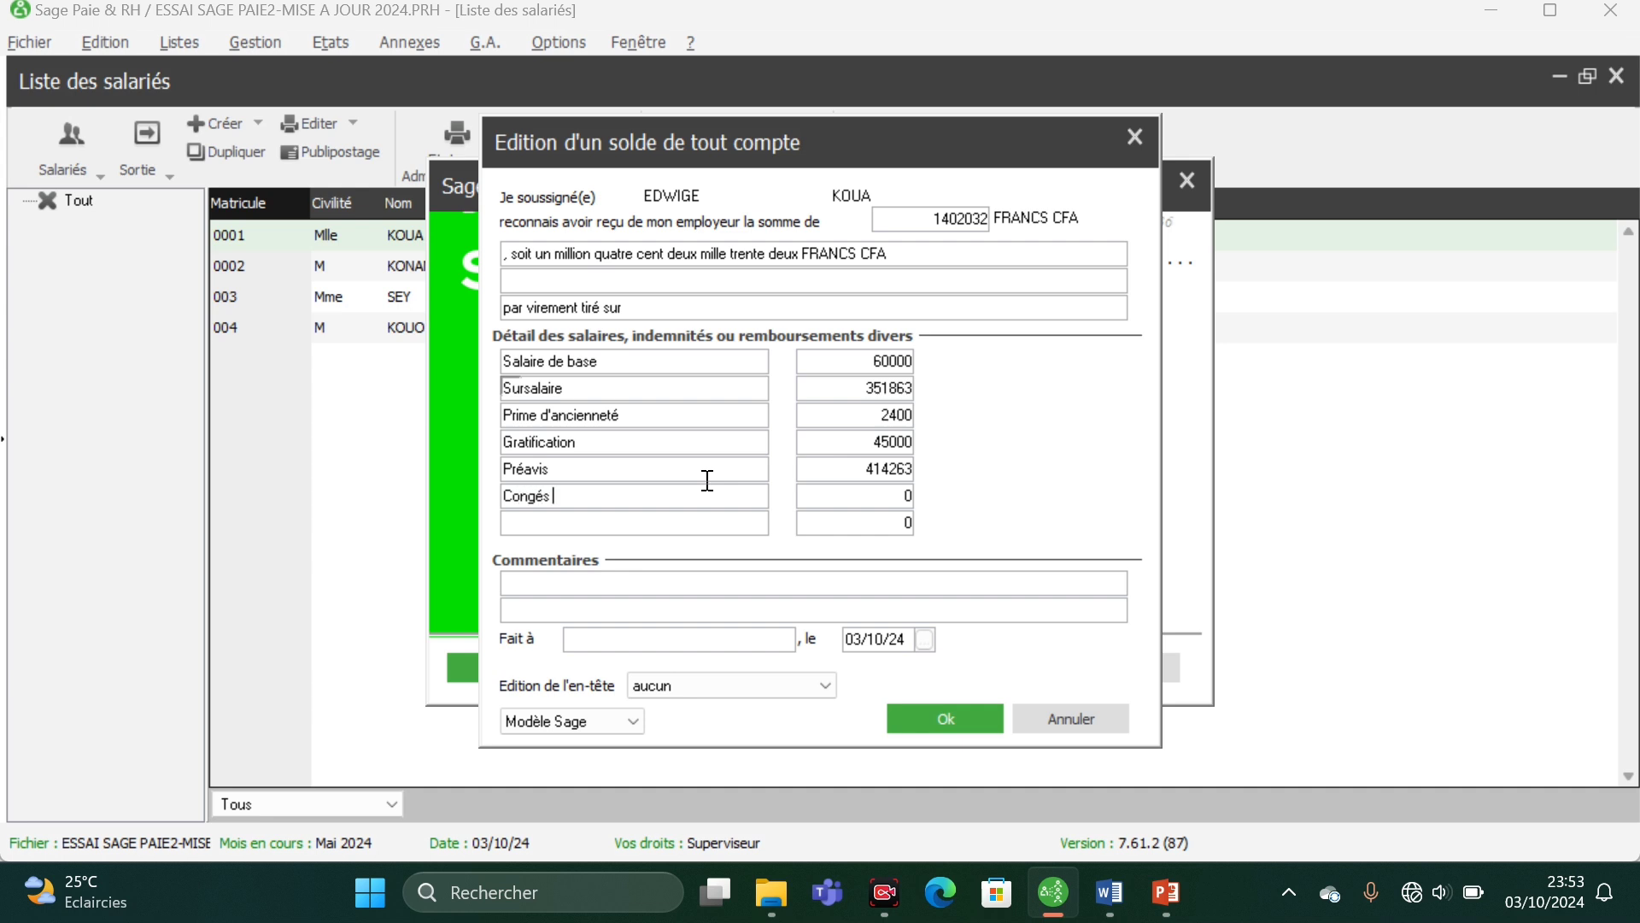
text( payés)
click(824, 487)
click(824, 487)
text(1)
text(009)
text(72)
text(9)
text(Ind)
text(e)
- Enter Indemnité de licenciement with an amount of 48796 as the seventh detail line
key(BackSpace)
text(emnité de)
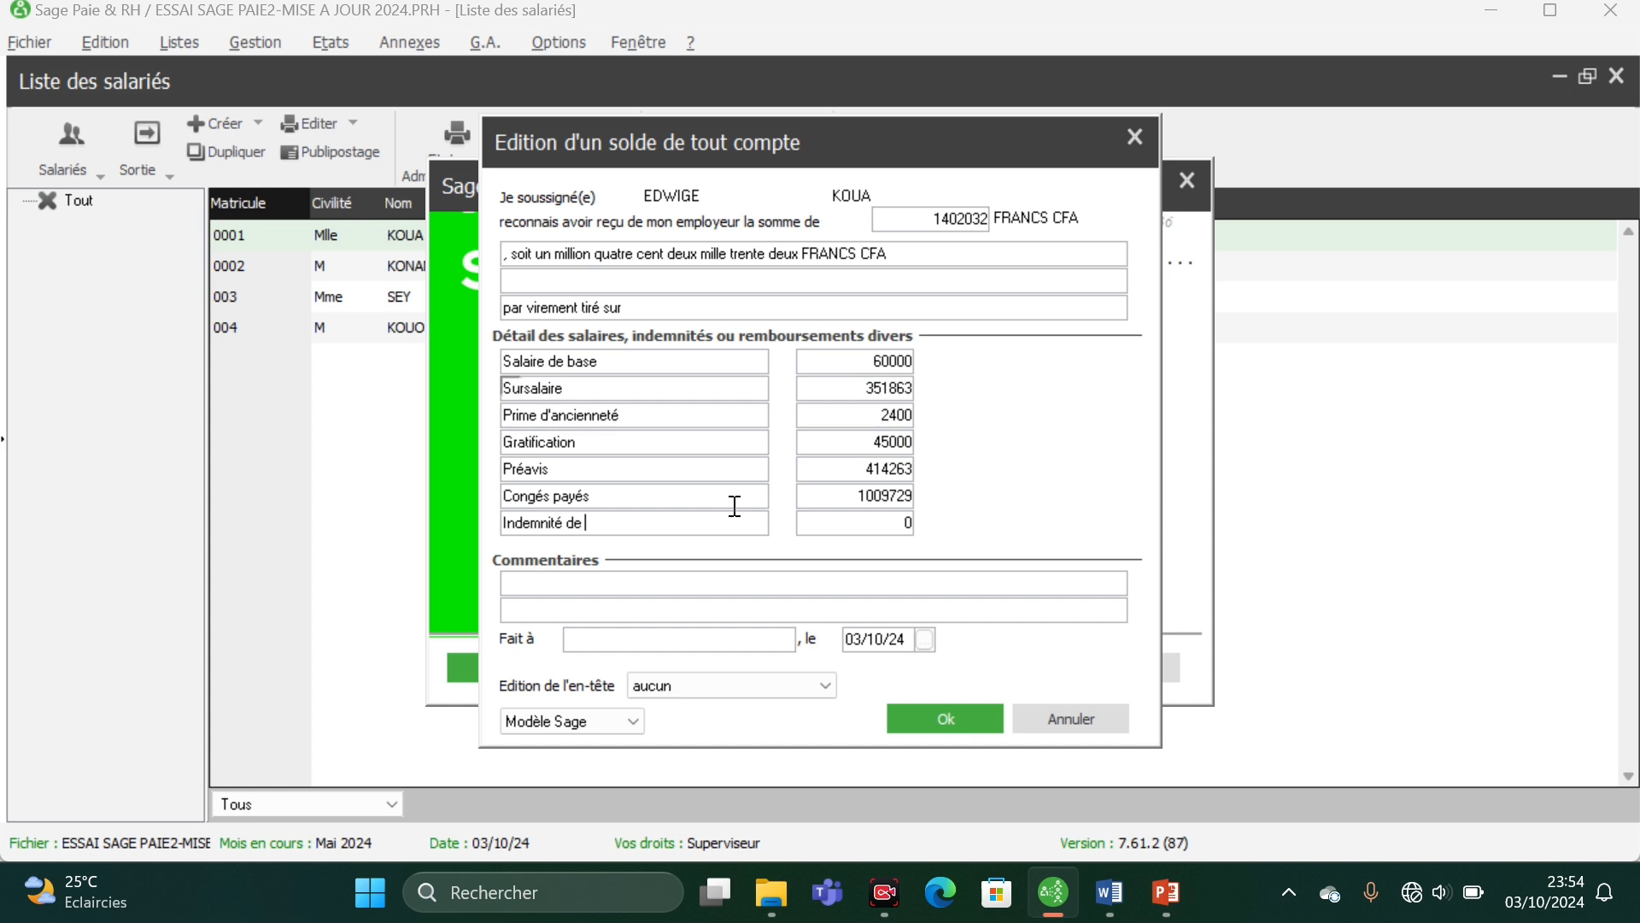
text( licenciement)
key(Tab)
text(96)
- Set the solde de tout compte's place of signature to ABIDJAN and its date to 19/04/24
click(726, 626)
text(ABIDJAN)
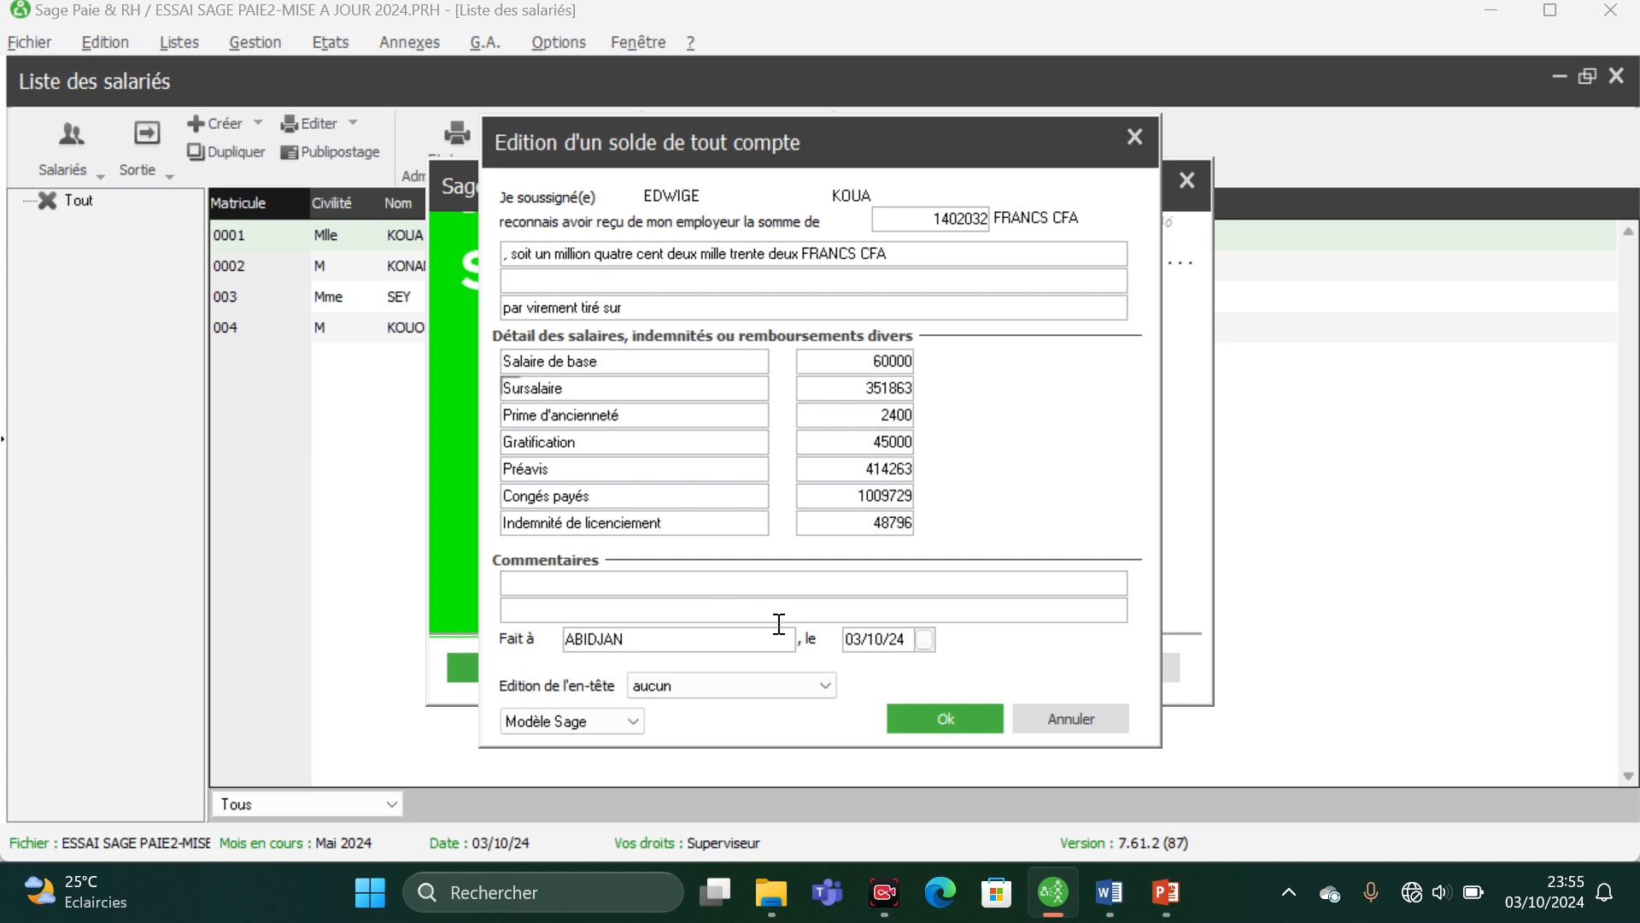
click(926, 641)
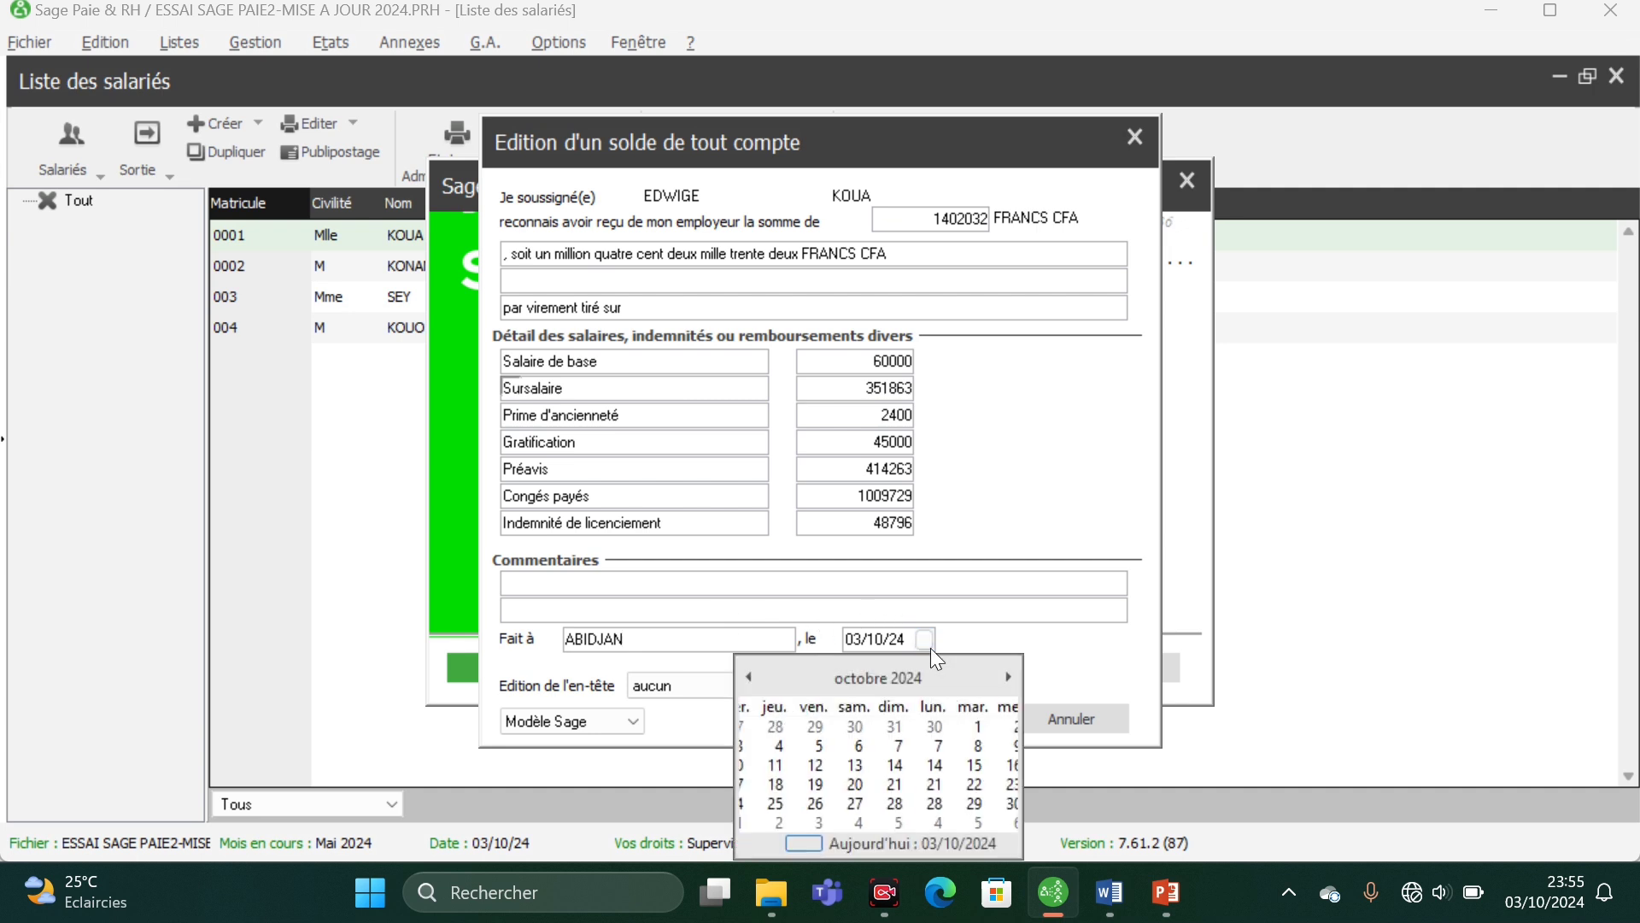
click(884, 678)
click(983, 722)
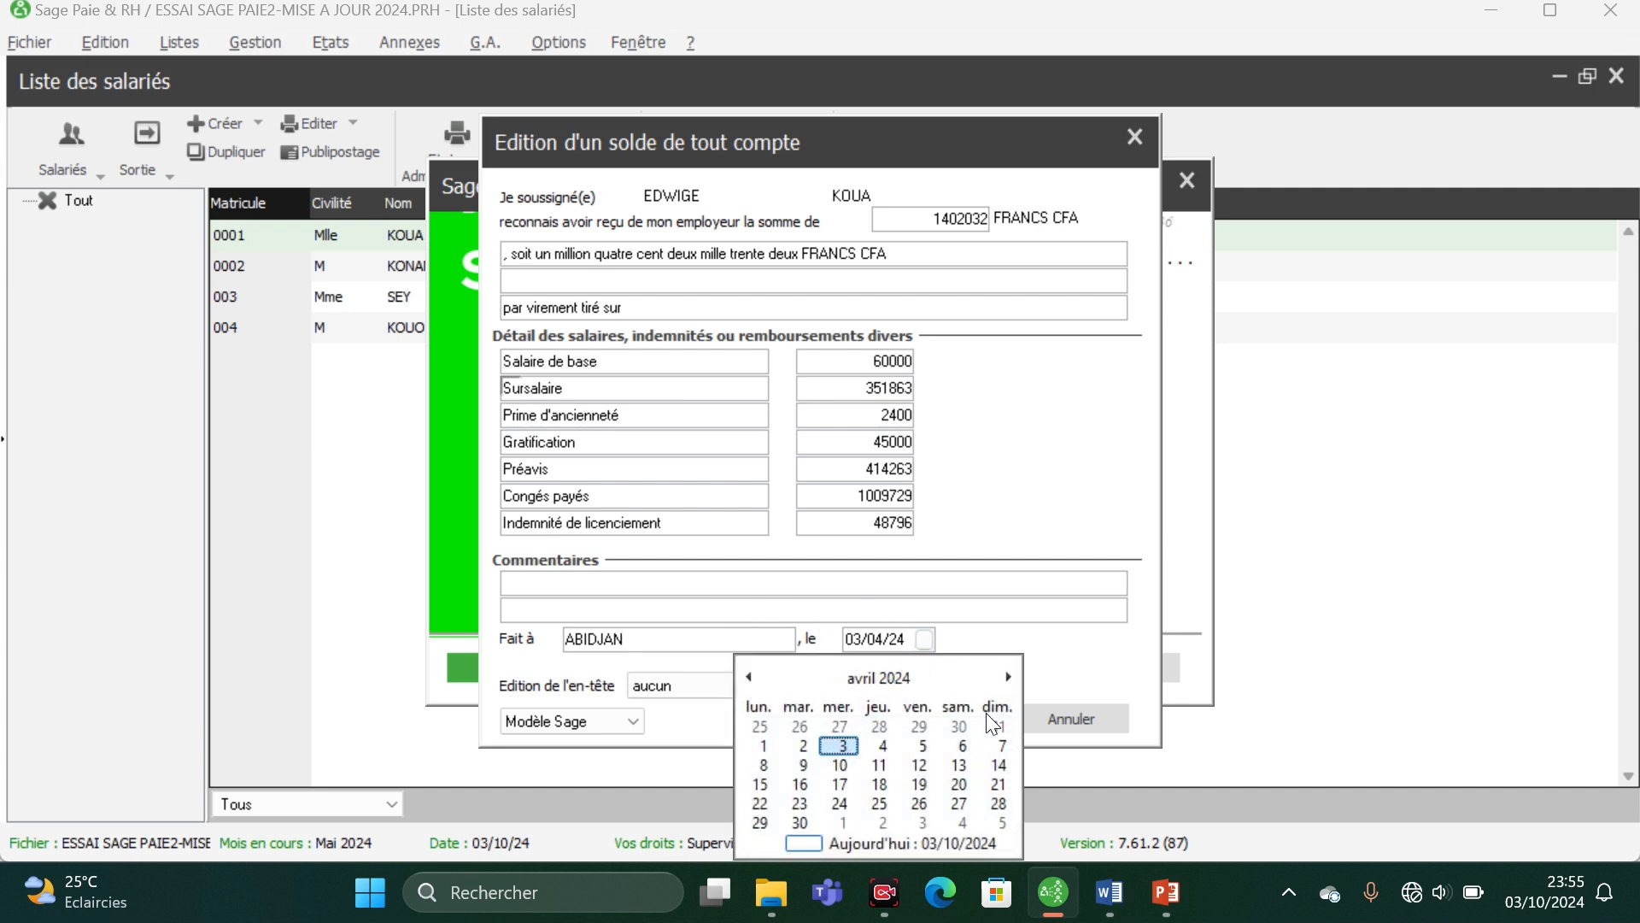
click(921, 792)
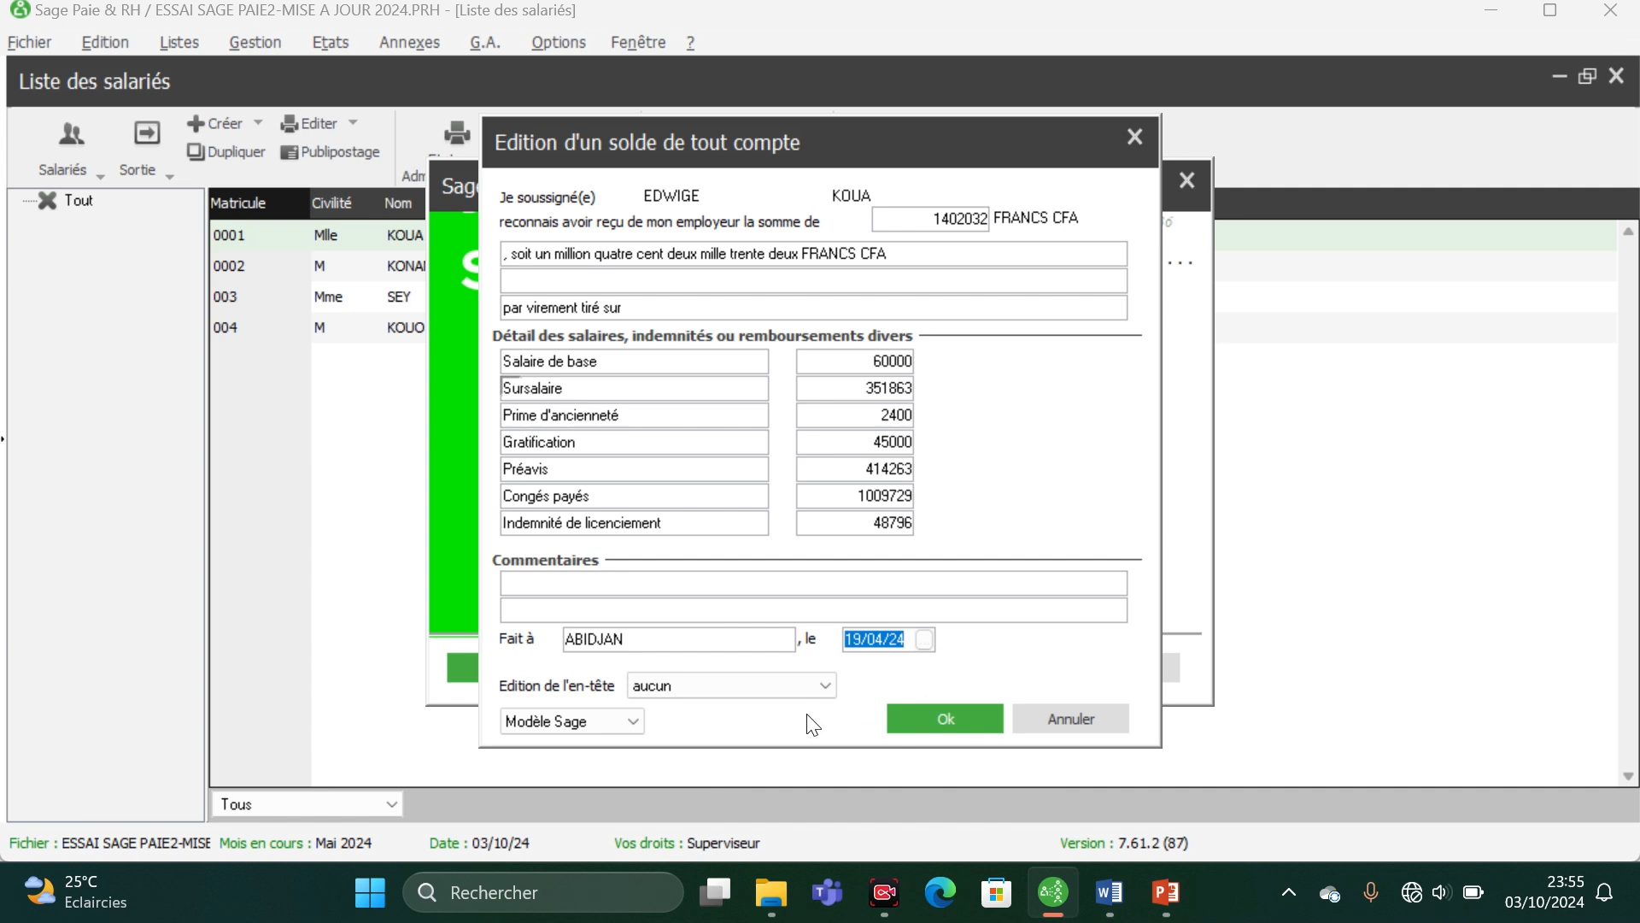
- Save the solde de tout compte data with Modèle Sage and check the whole receipt in a print preview
click(633, 728)
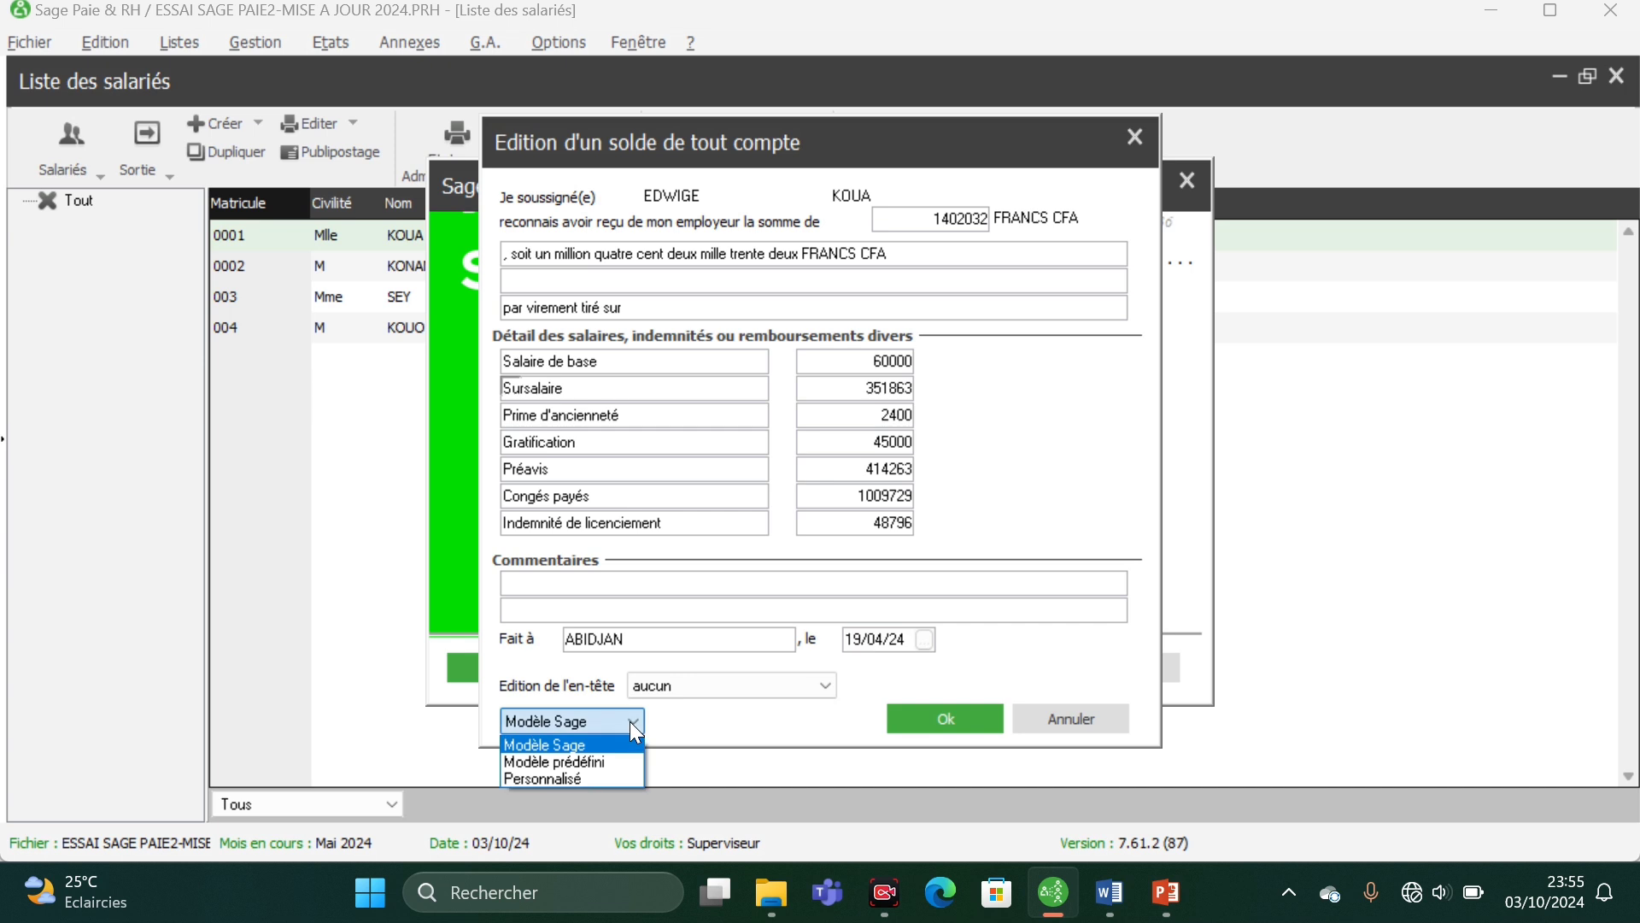
click(631, 723)
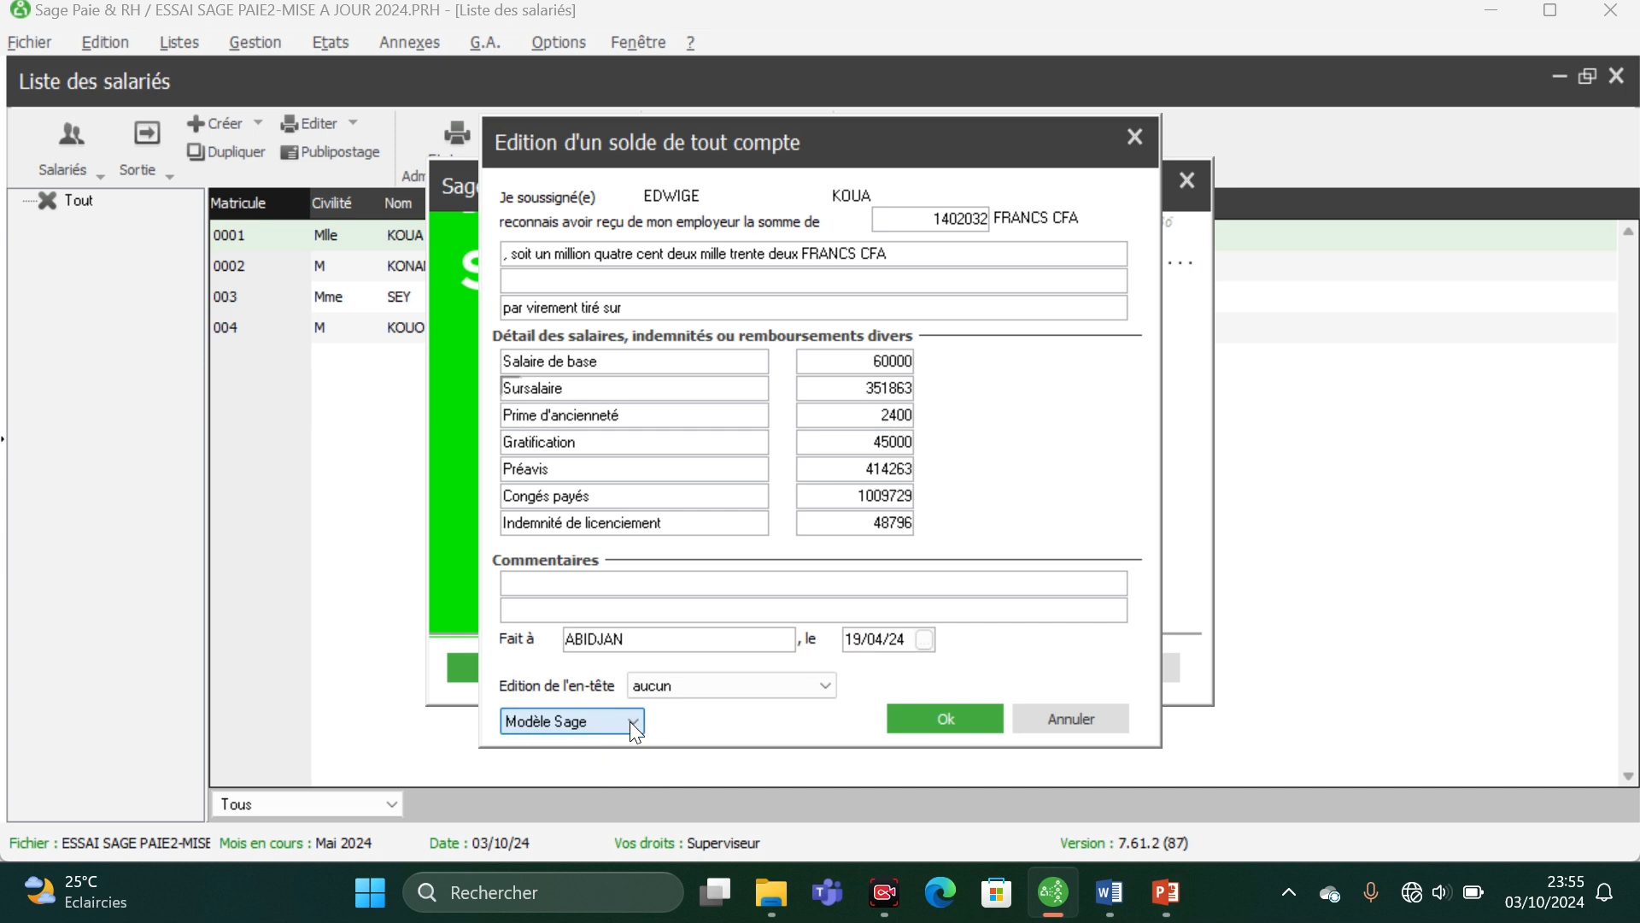
click(943, 718)
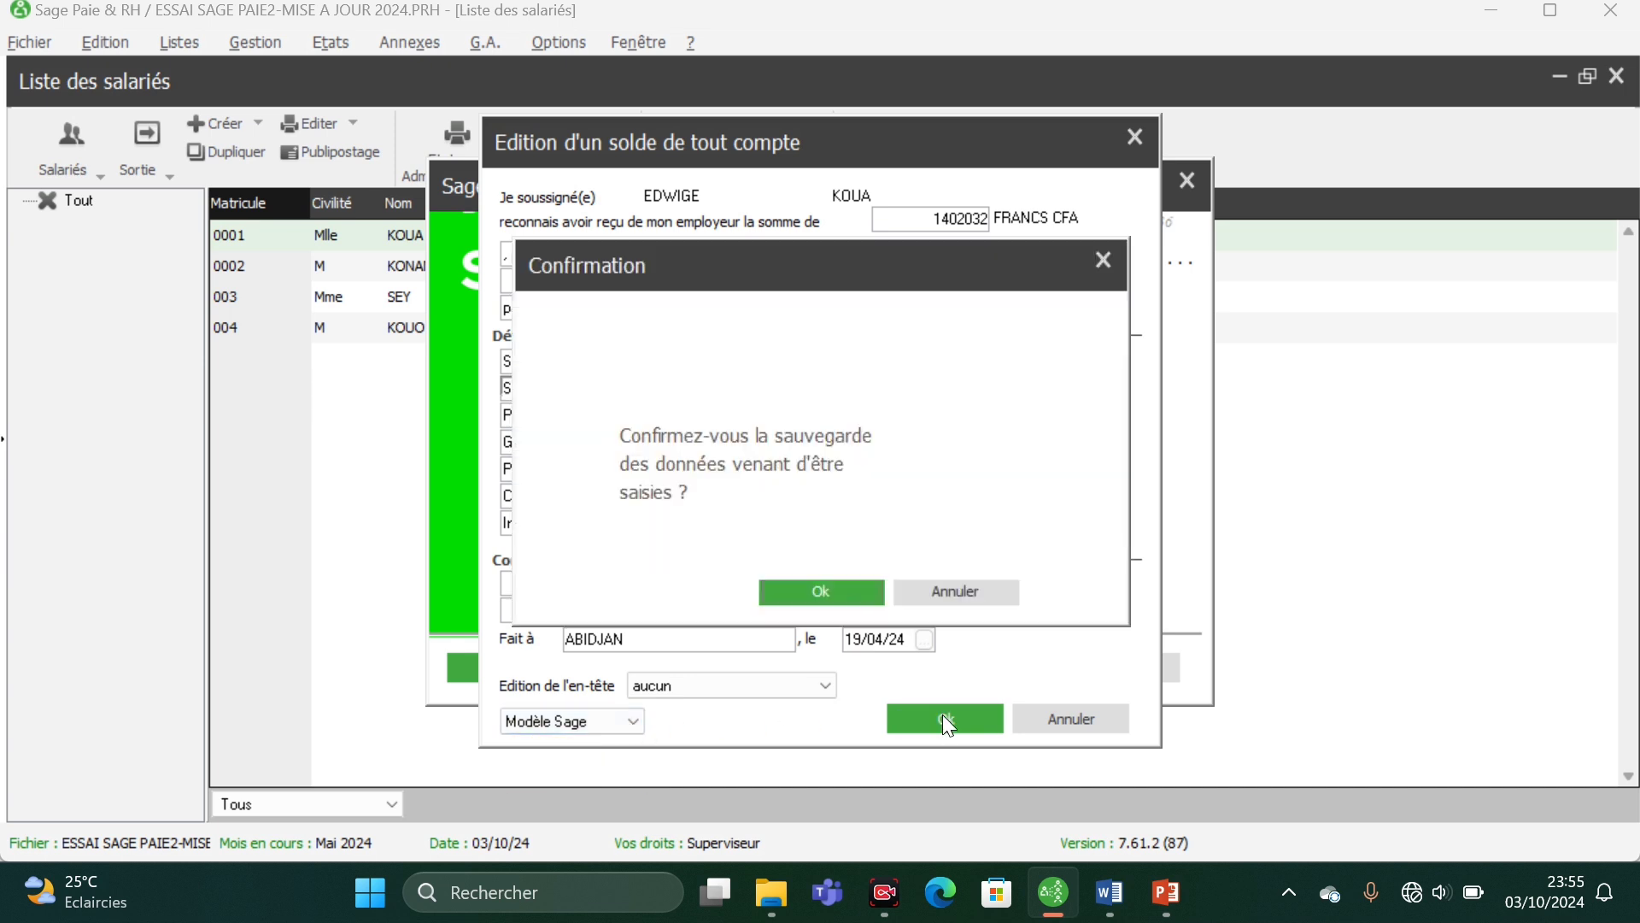
click(840, 596)
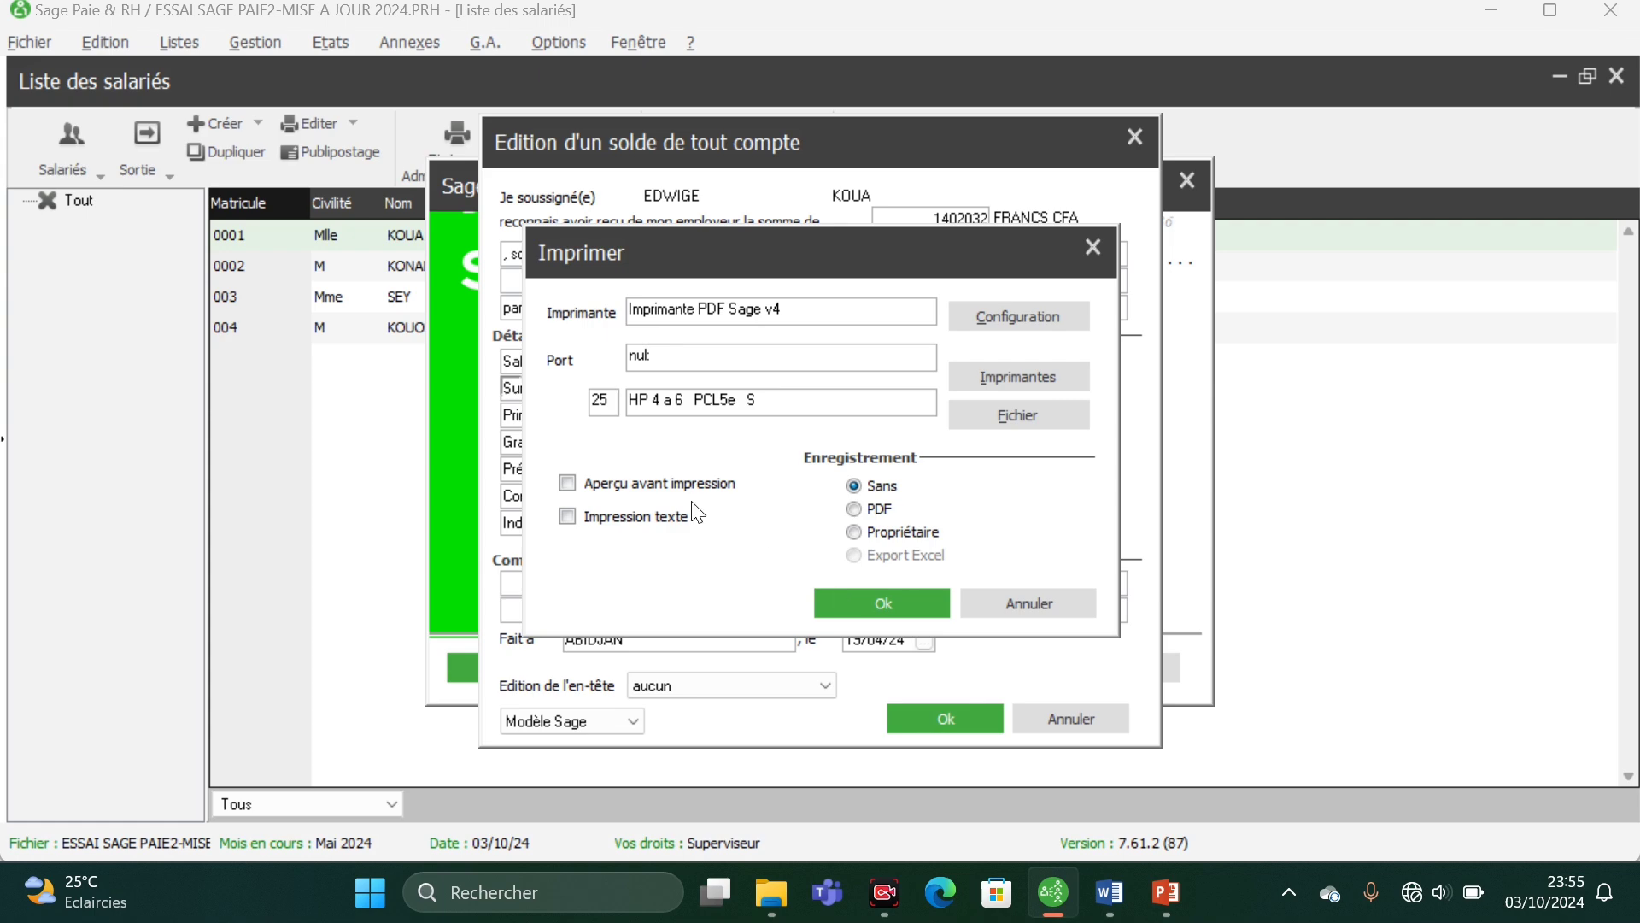
click(667, 486)
click(872, 601)
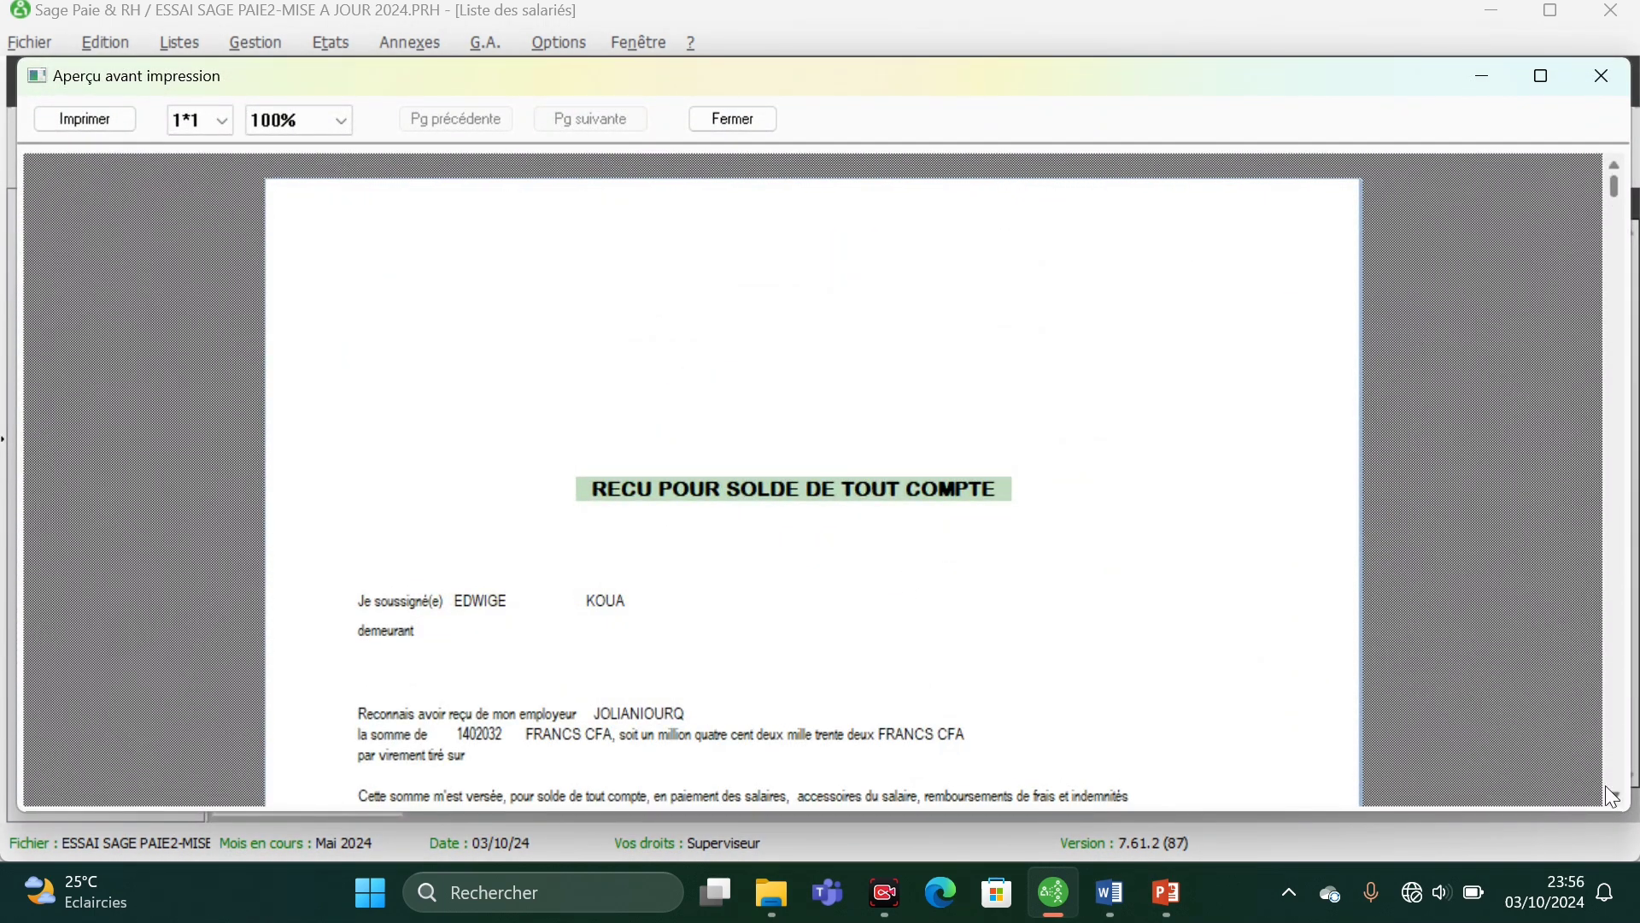
scroll(1617, 807, down, 5)
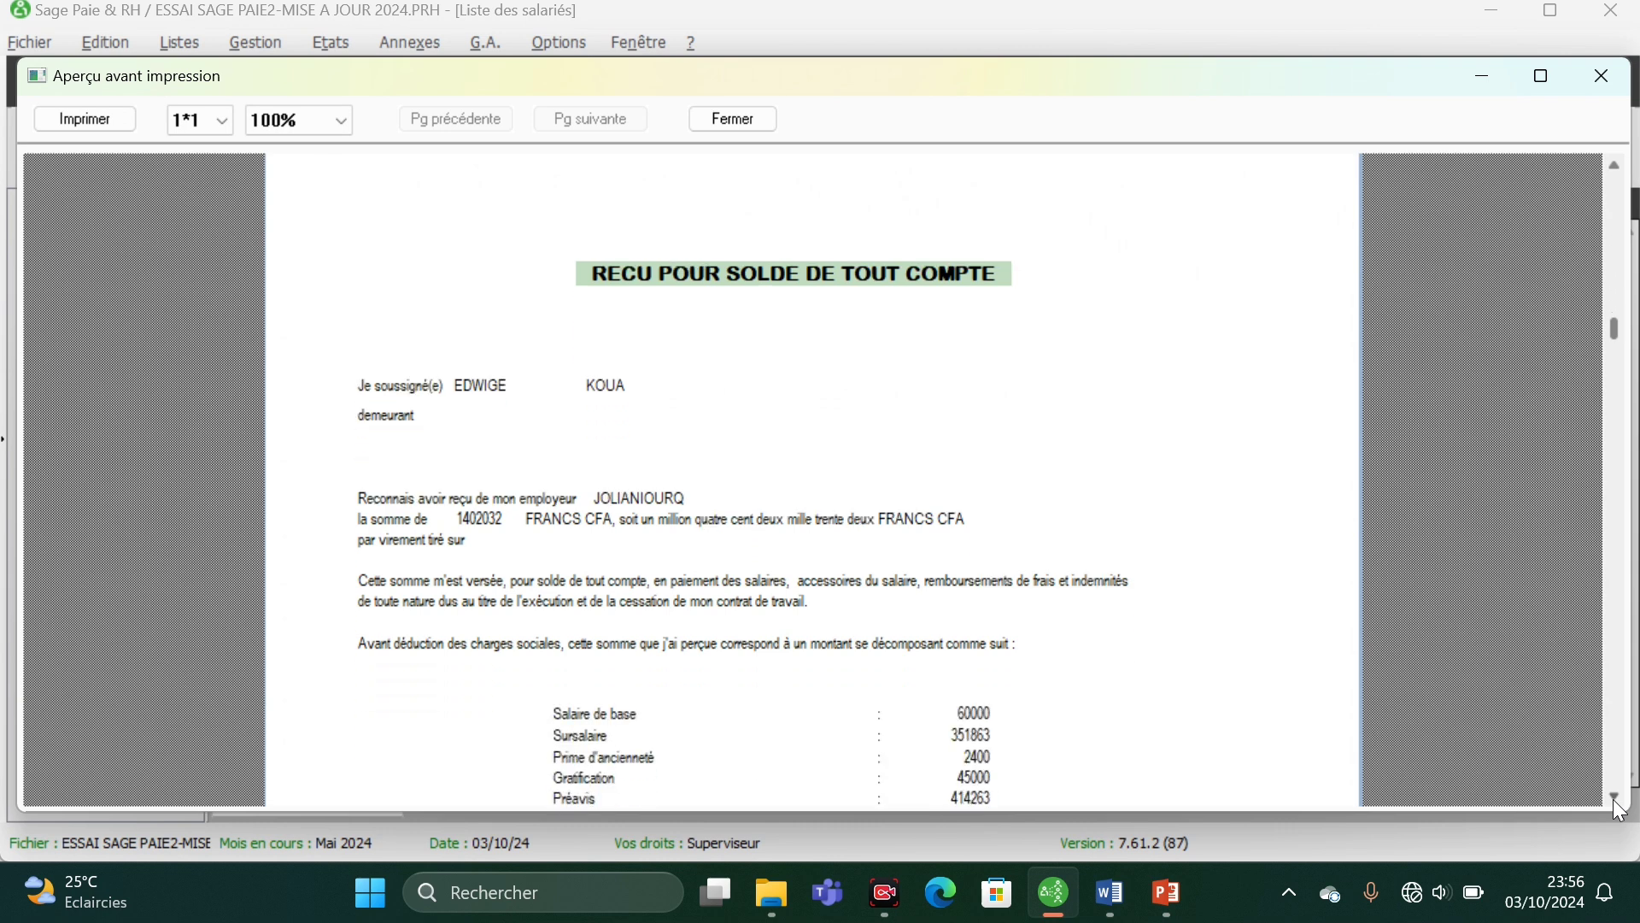
scroll(1621, 810, down, 6)
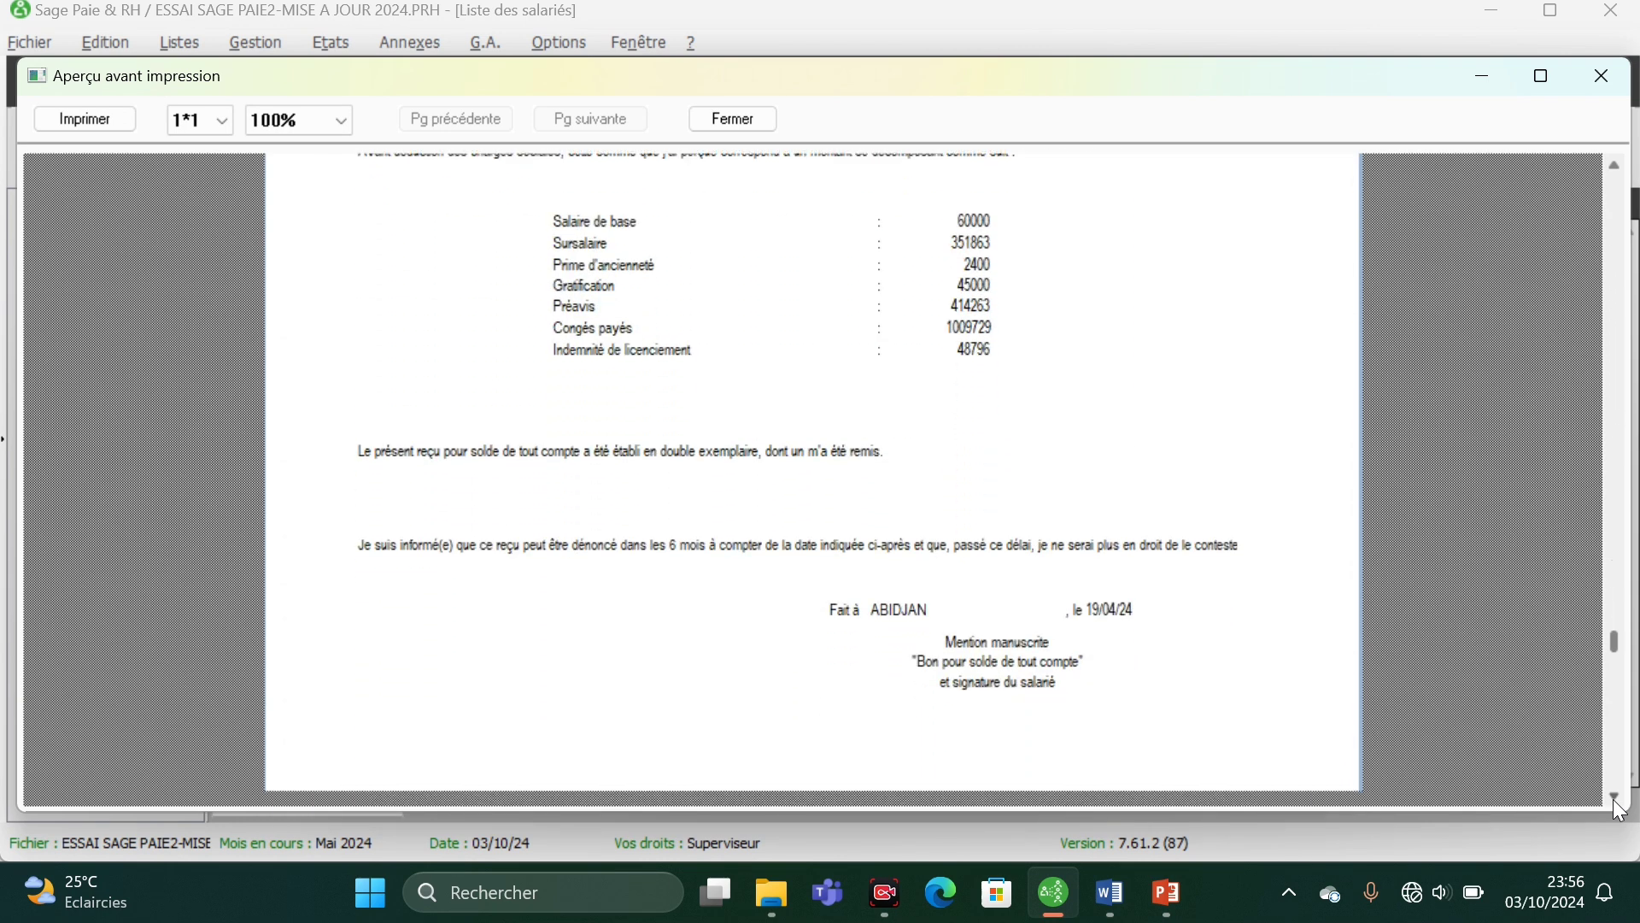
scroll(1621, 810, down, 1)
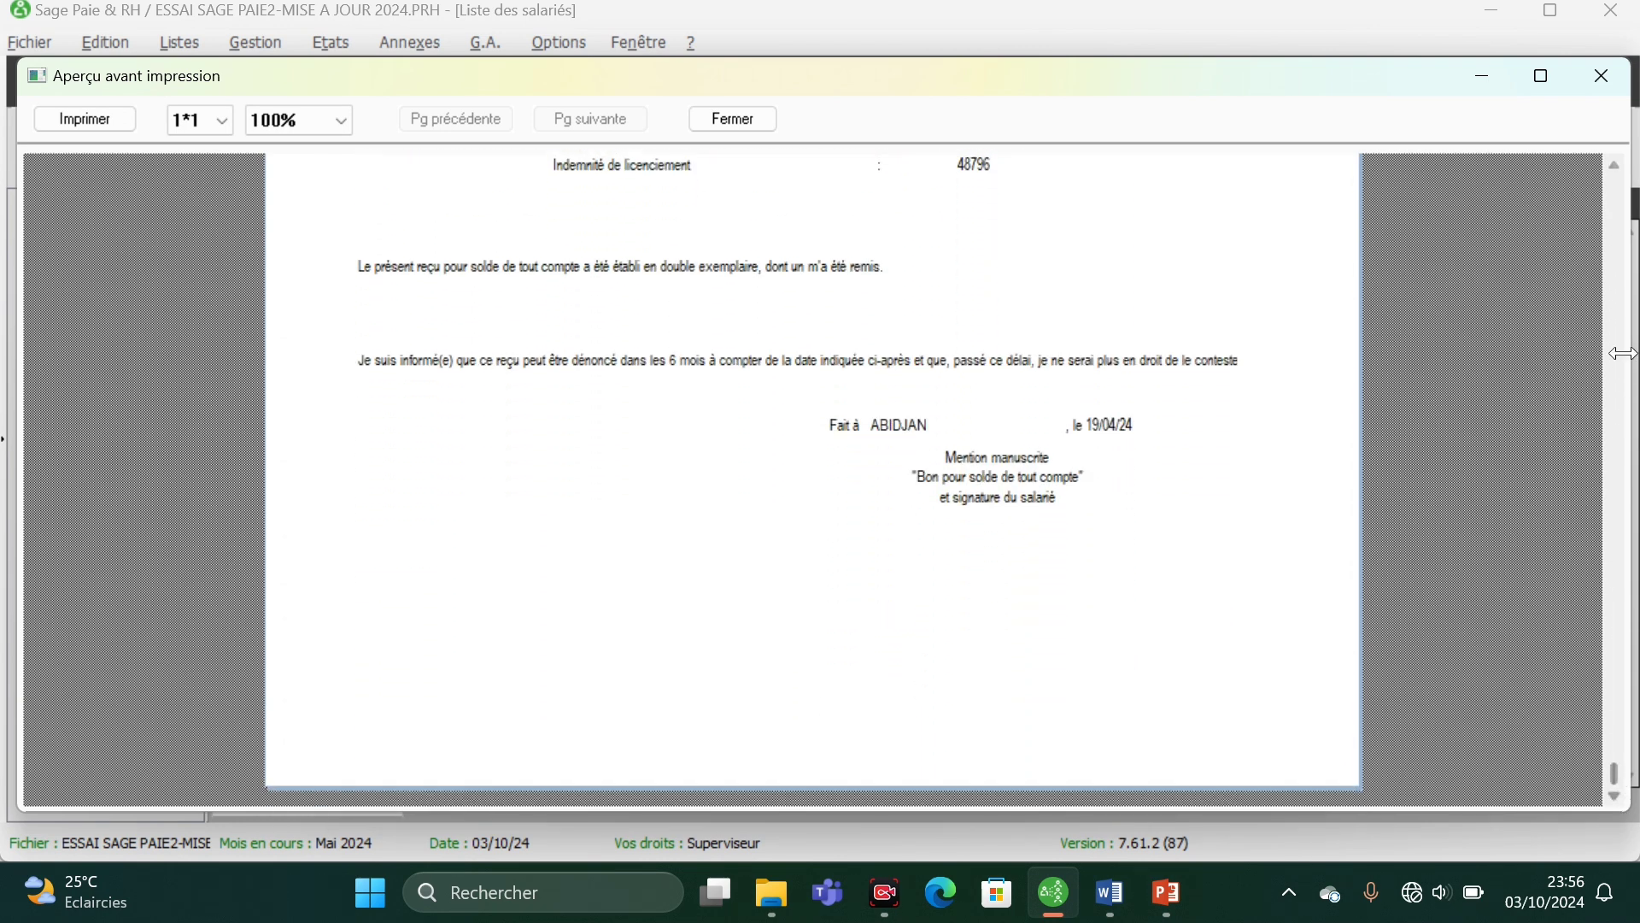
scroll(1615, 171, up, 1)
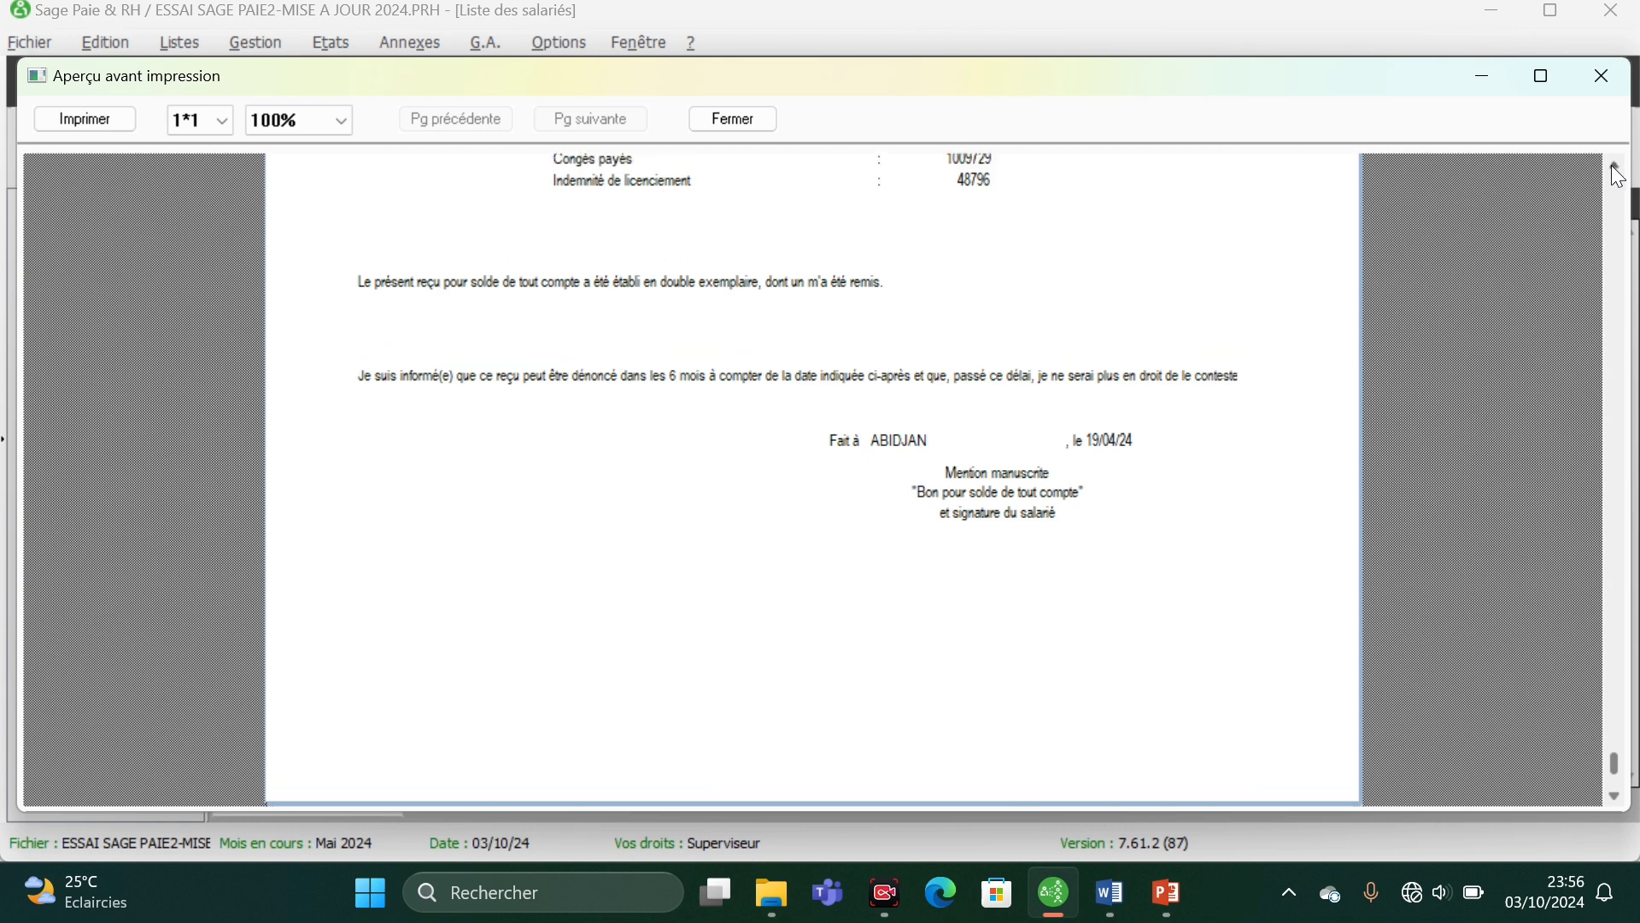
click(735, 120)
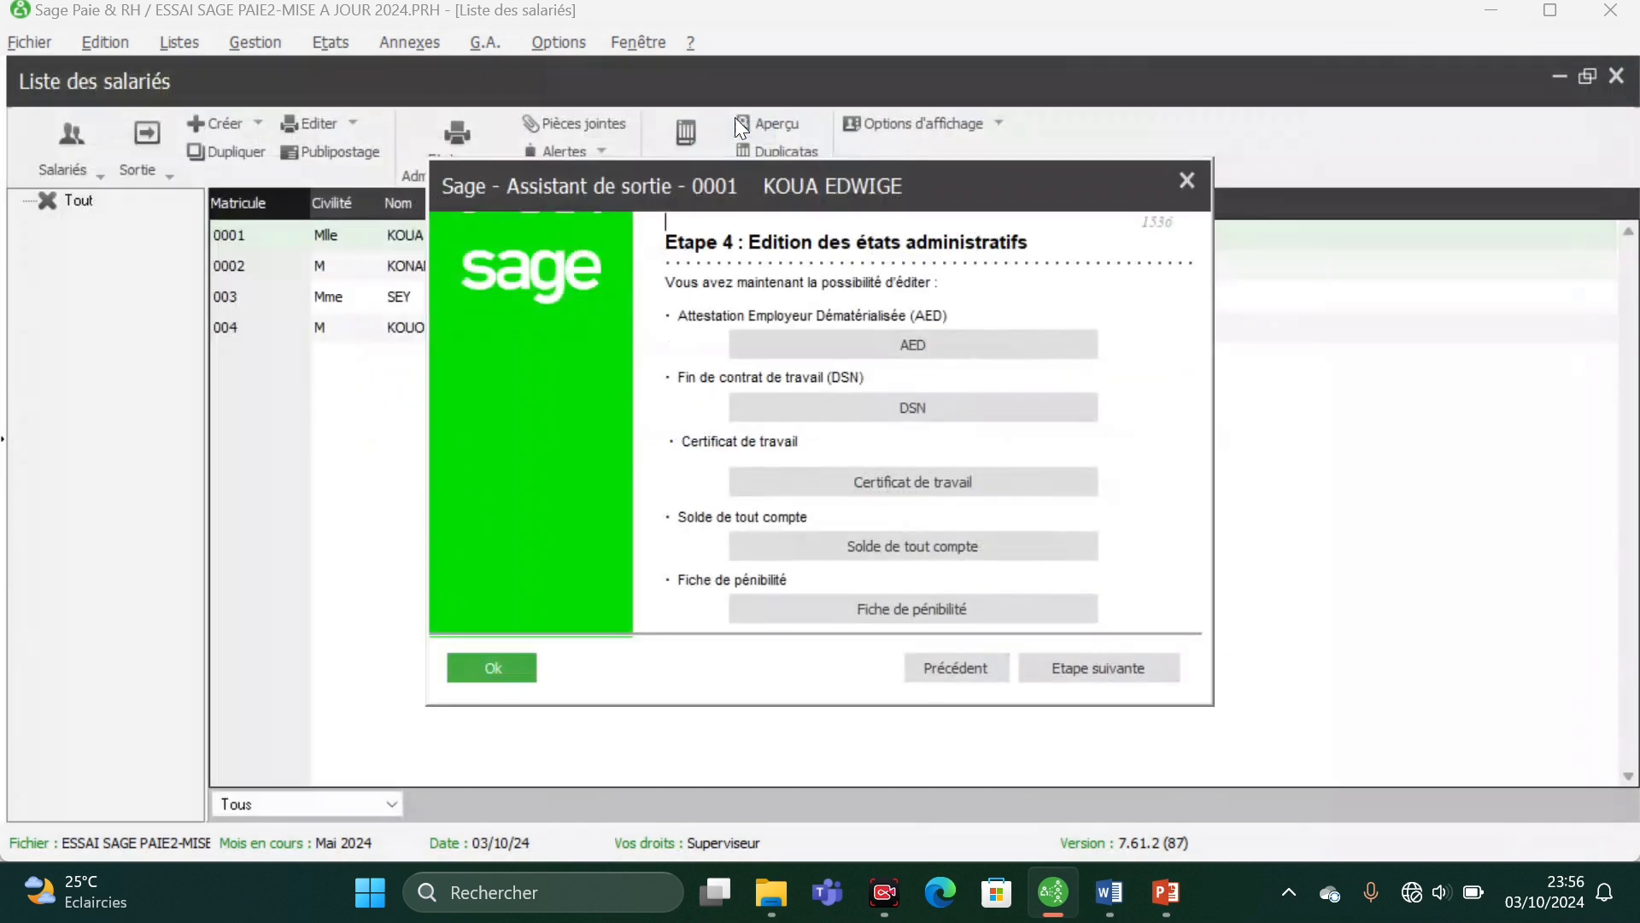
- Reopen the solde de tout compte from its previous values and try the Personnalisé template before returning to Modèle Sage
click(914, 547)
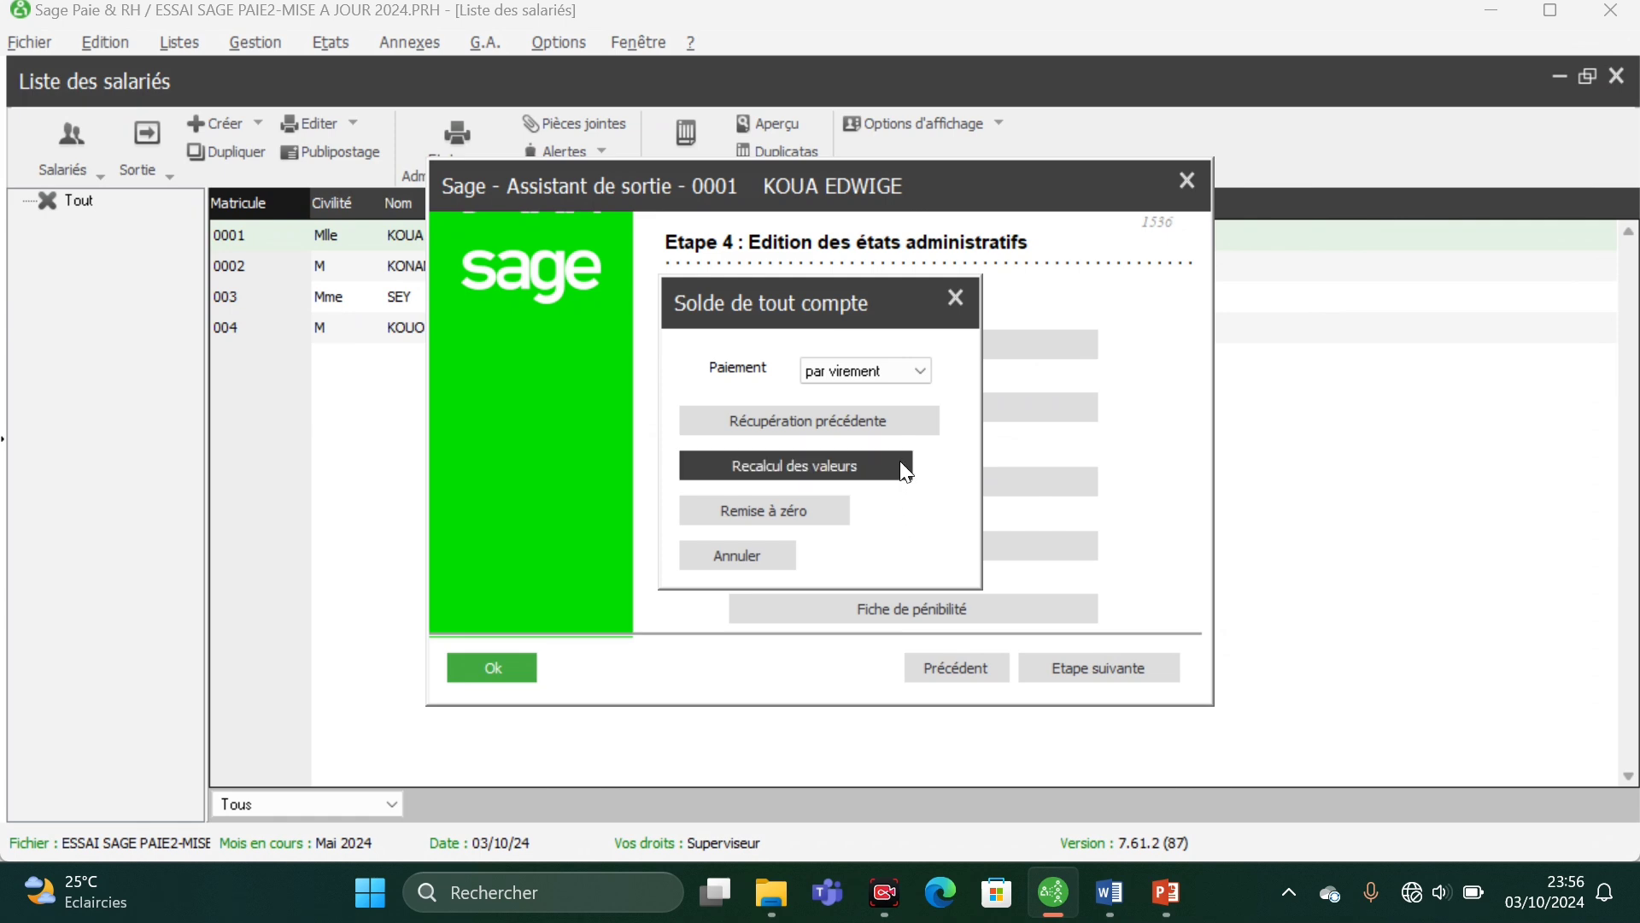
click(838, 430)
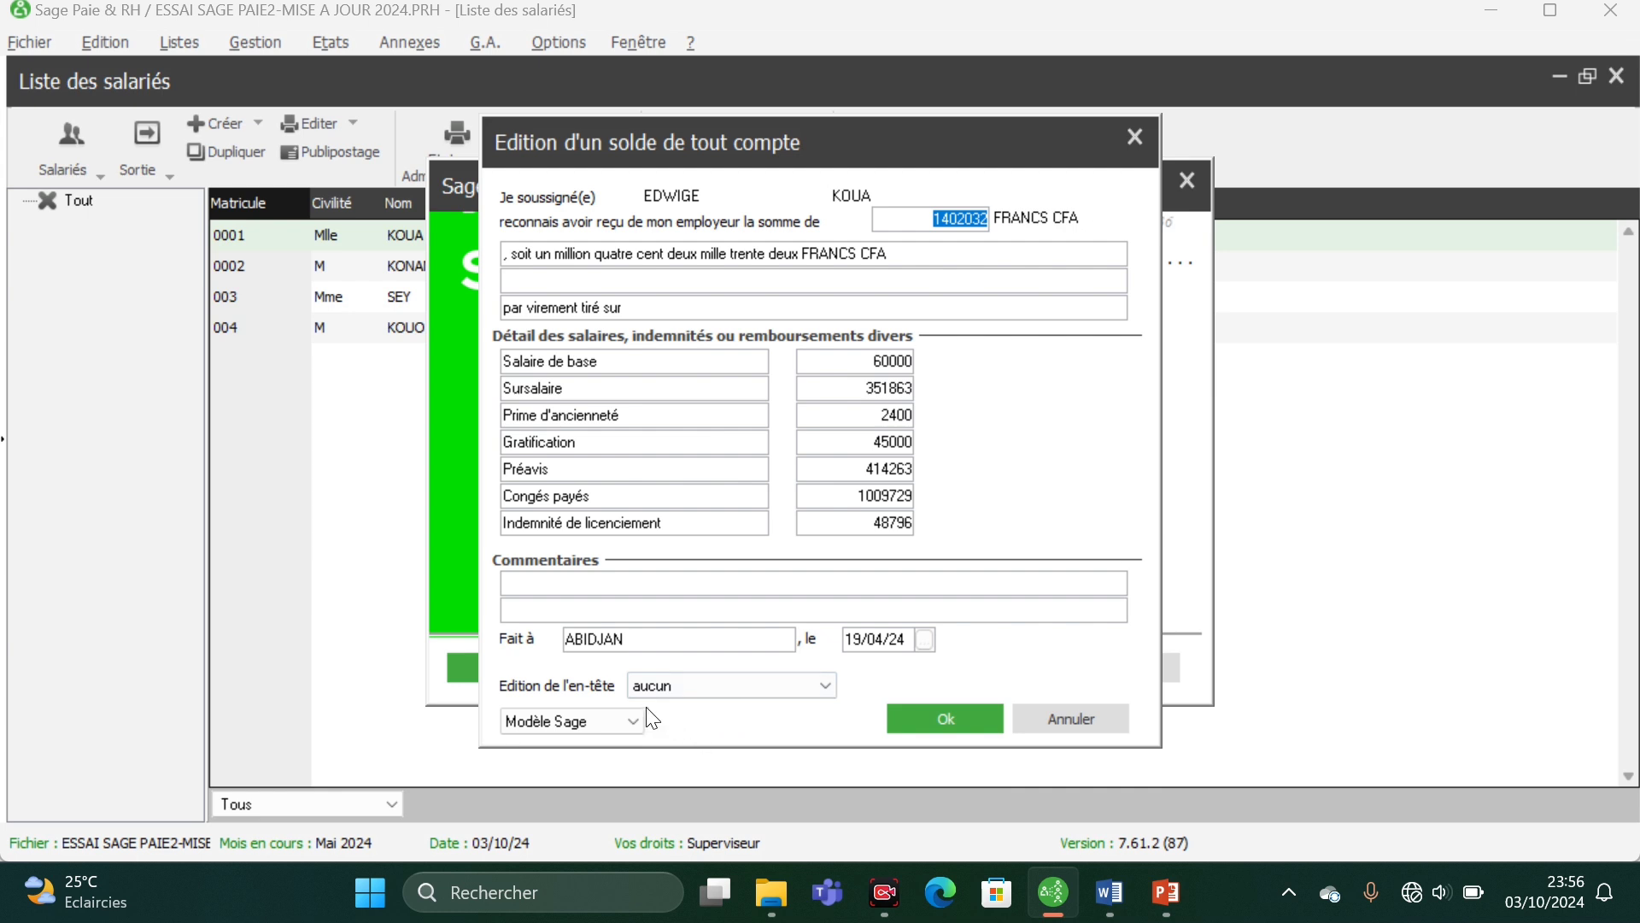
click(632, 720)
click(571, 790)
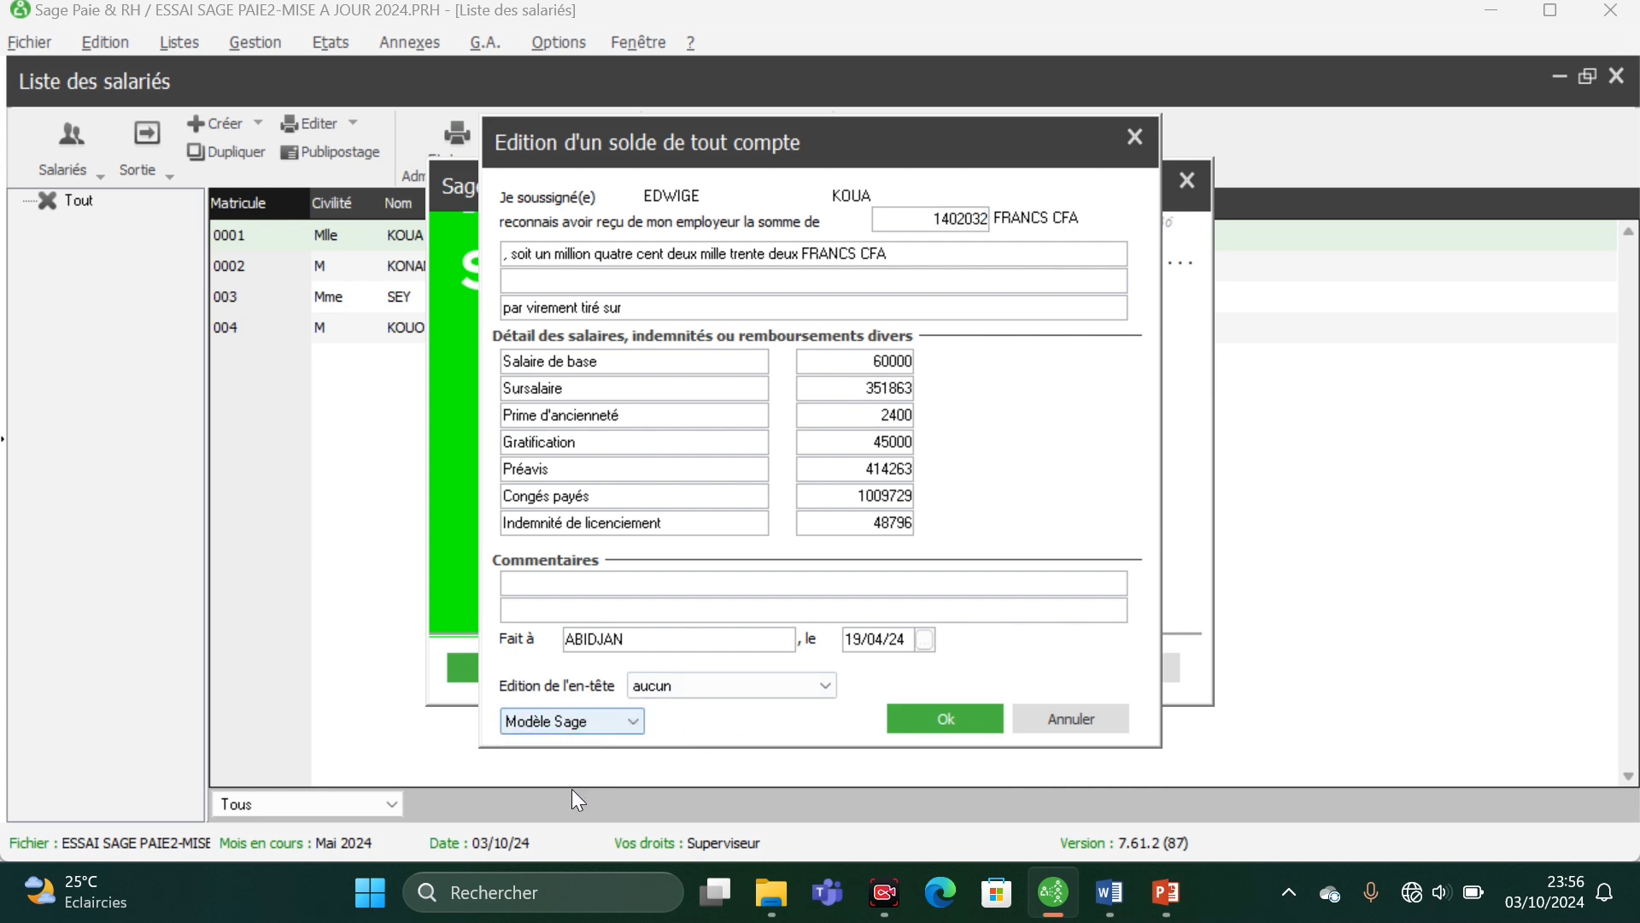
click(633, 720)
click(586, 774)
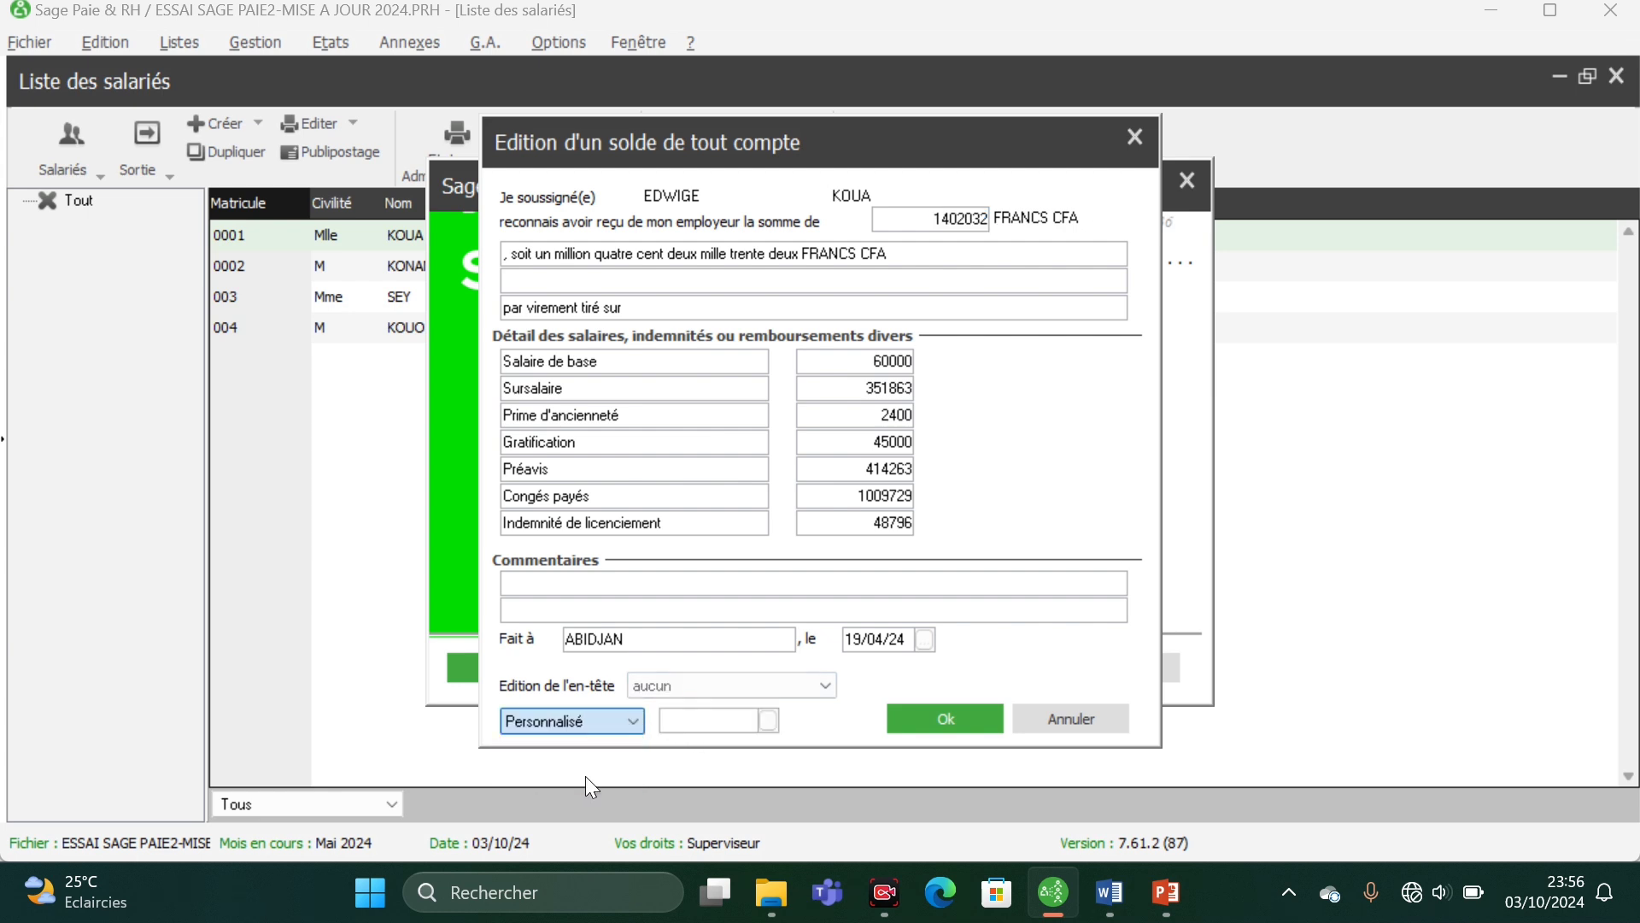
click(633, 720)
click(621, 747)
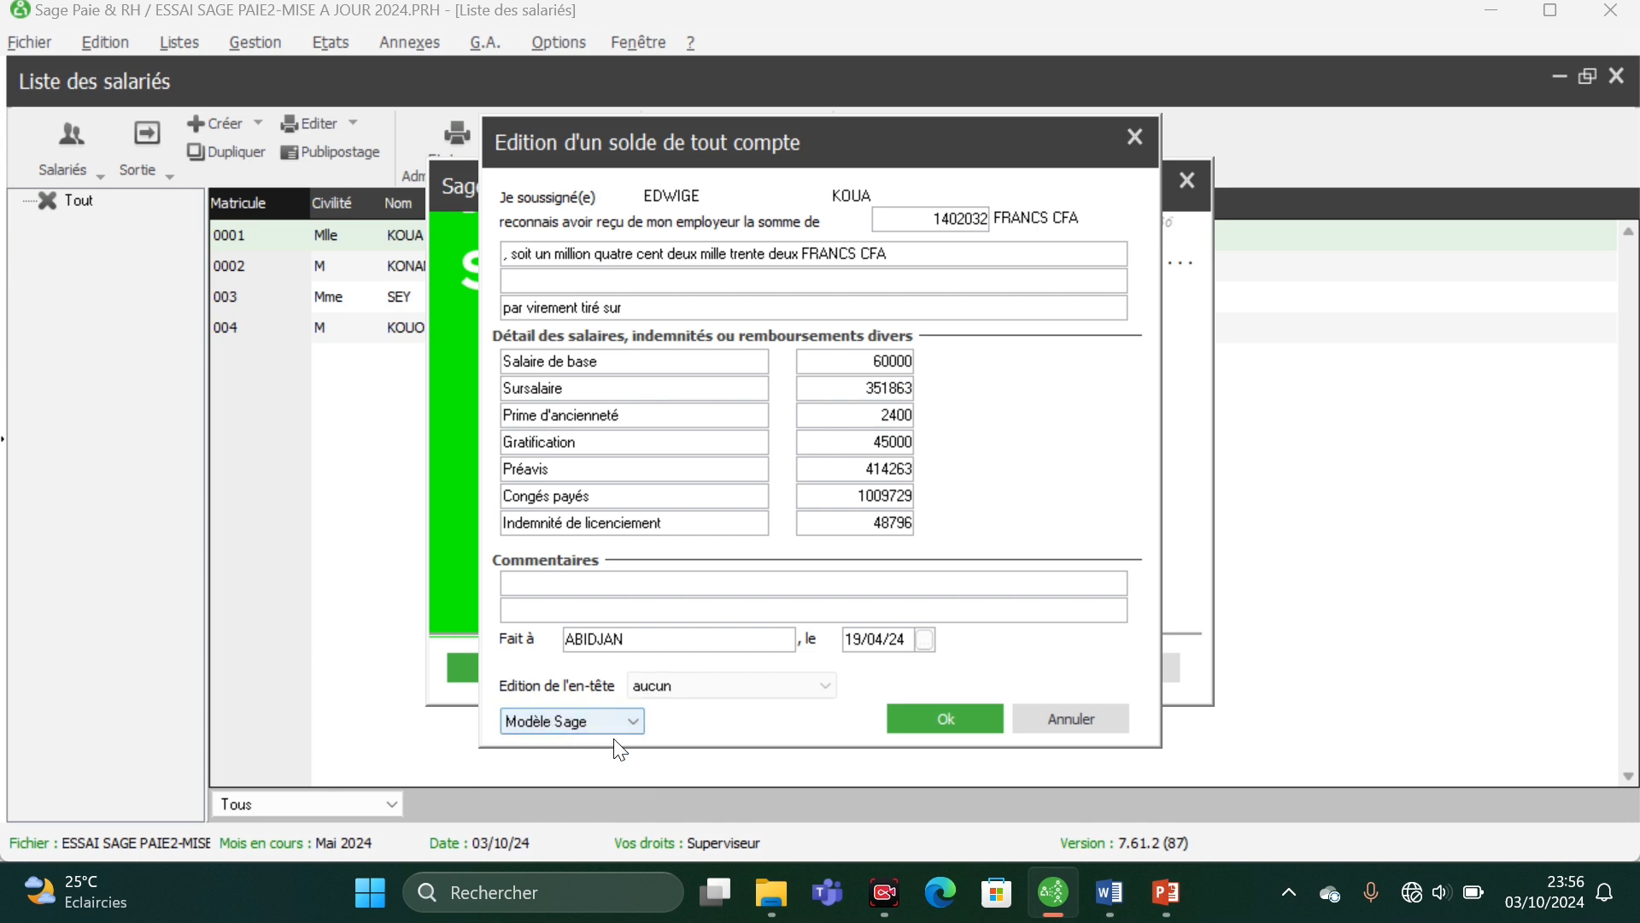
- Save the recalled solde de tout compte and view its receipt again in the print preview
click(922, 722)
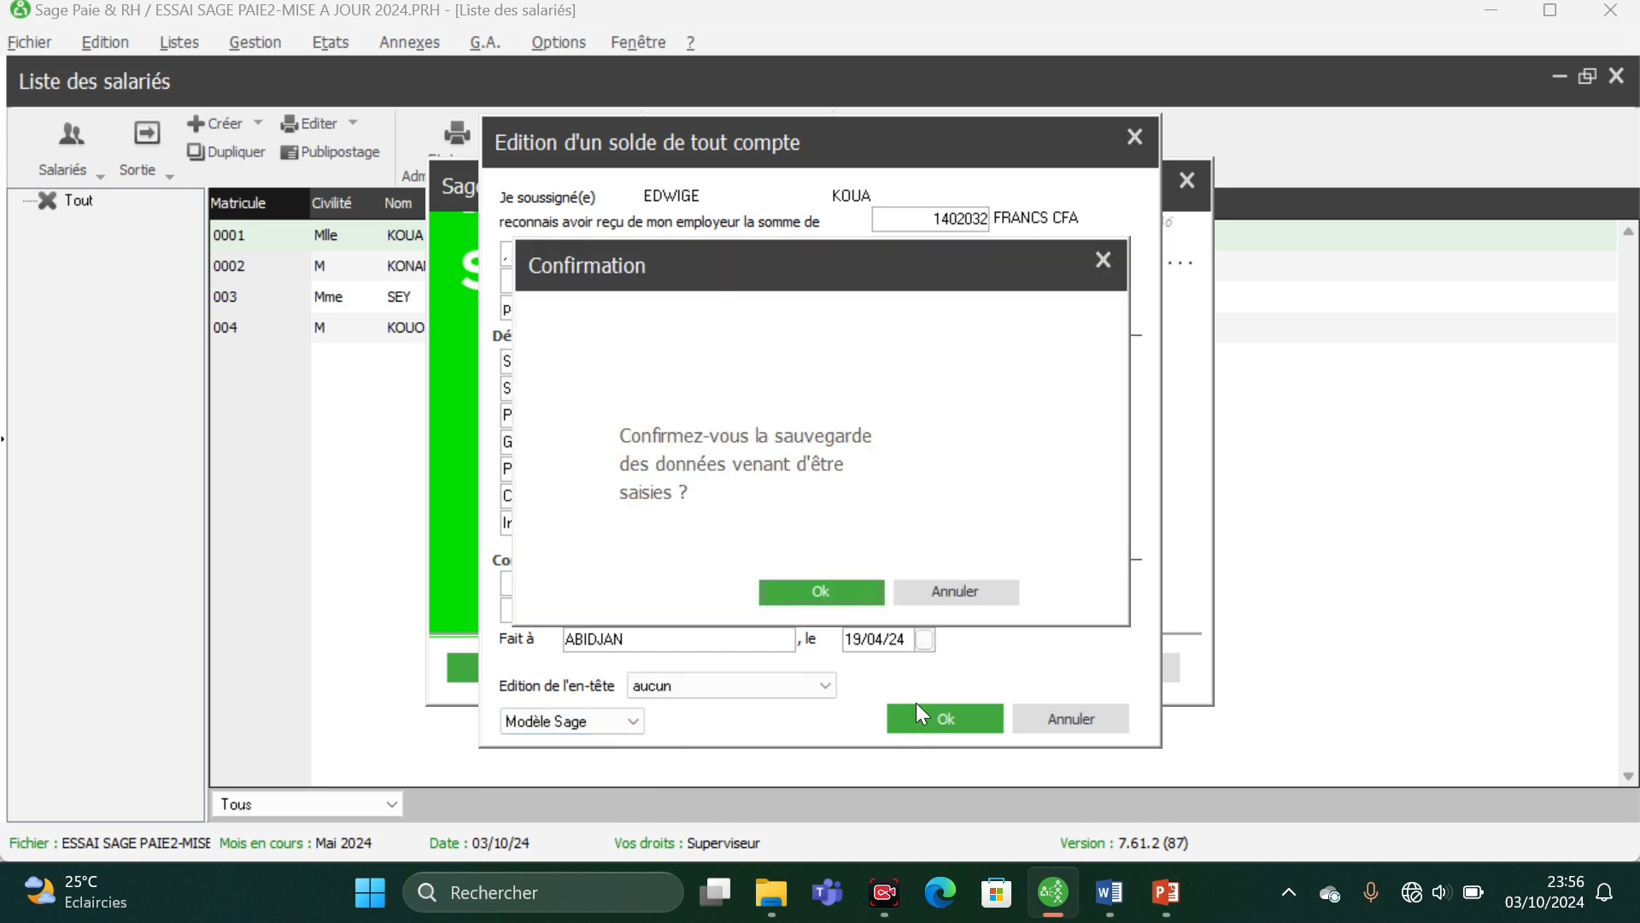
click(821, 589)
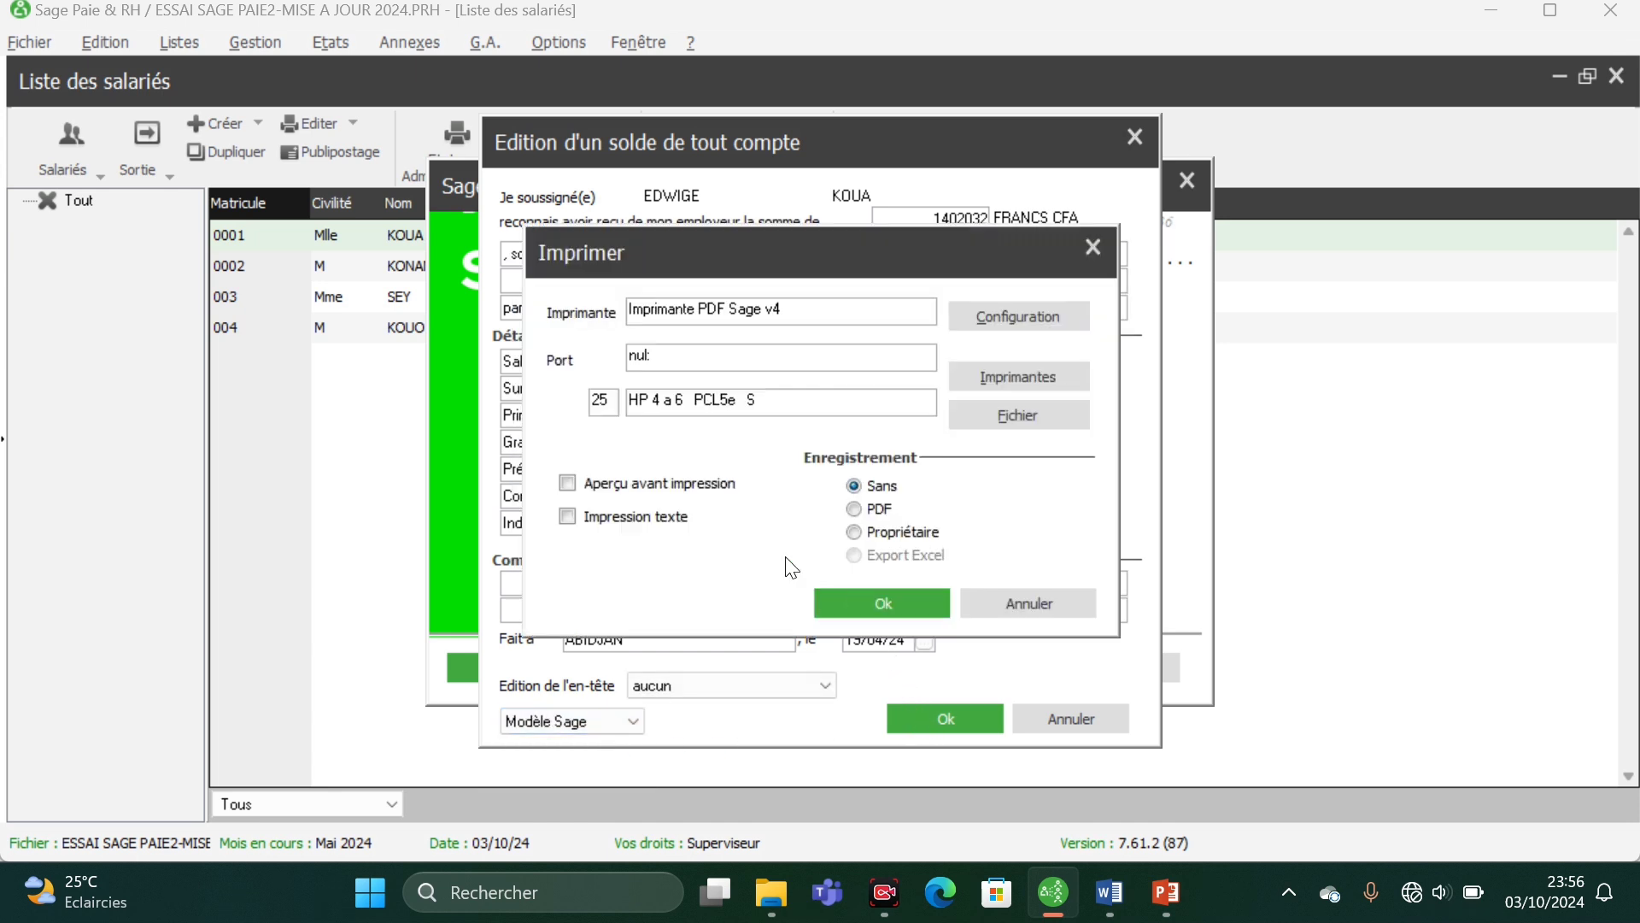
click(847, 598)
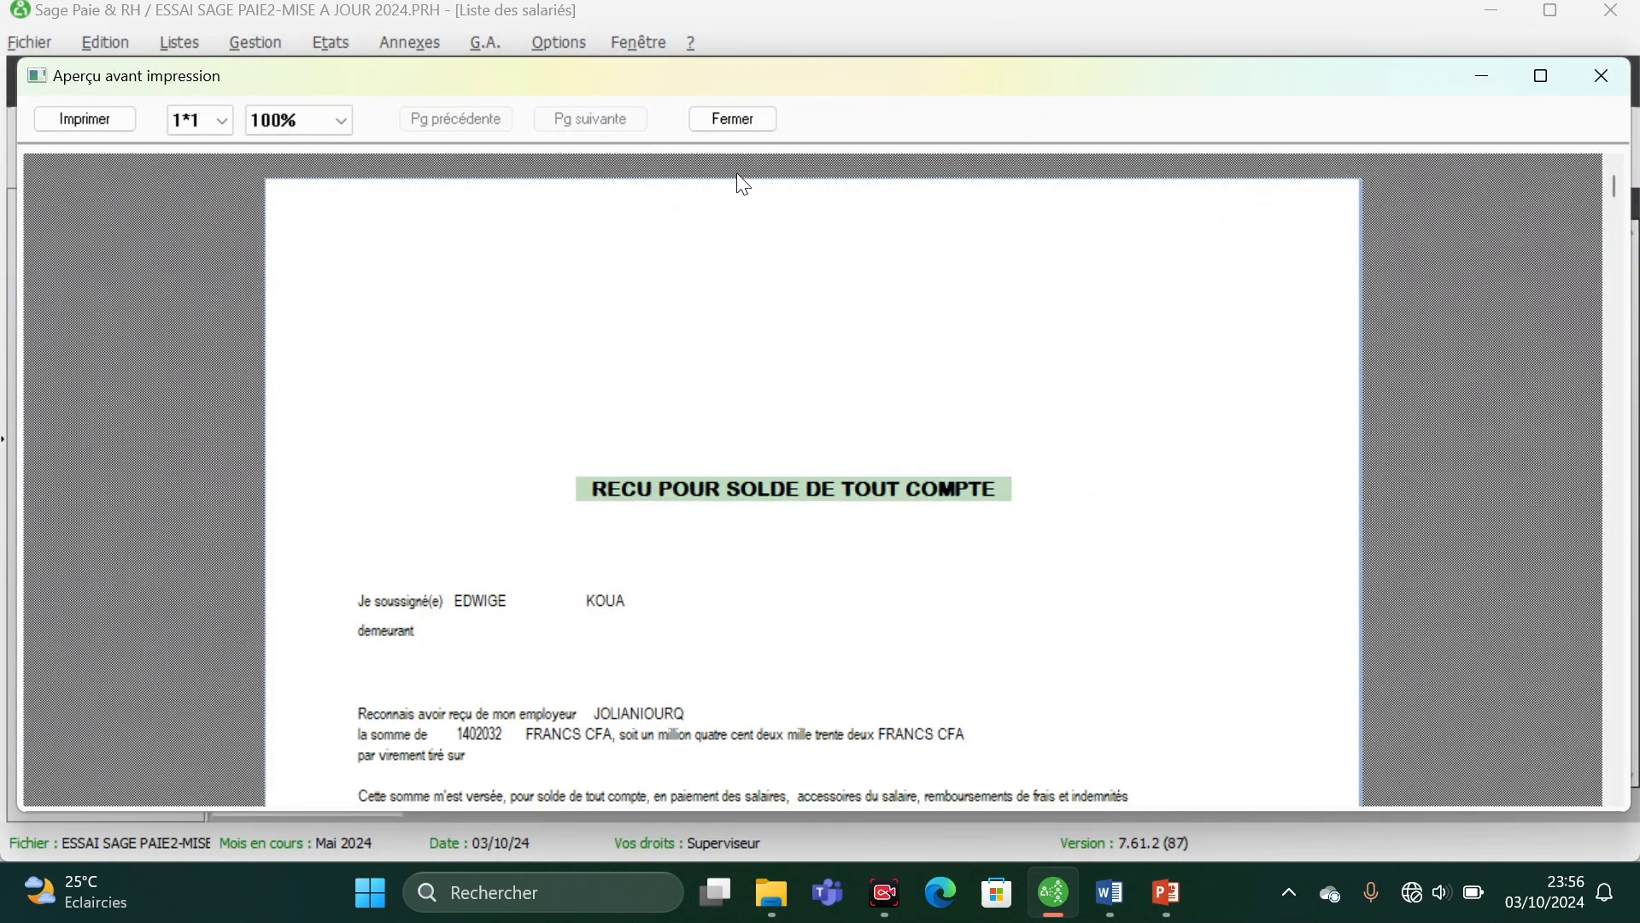
click(735, 122)
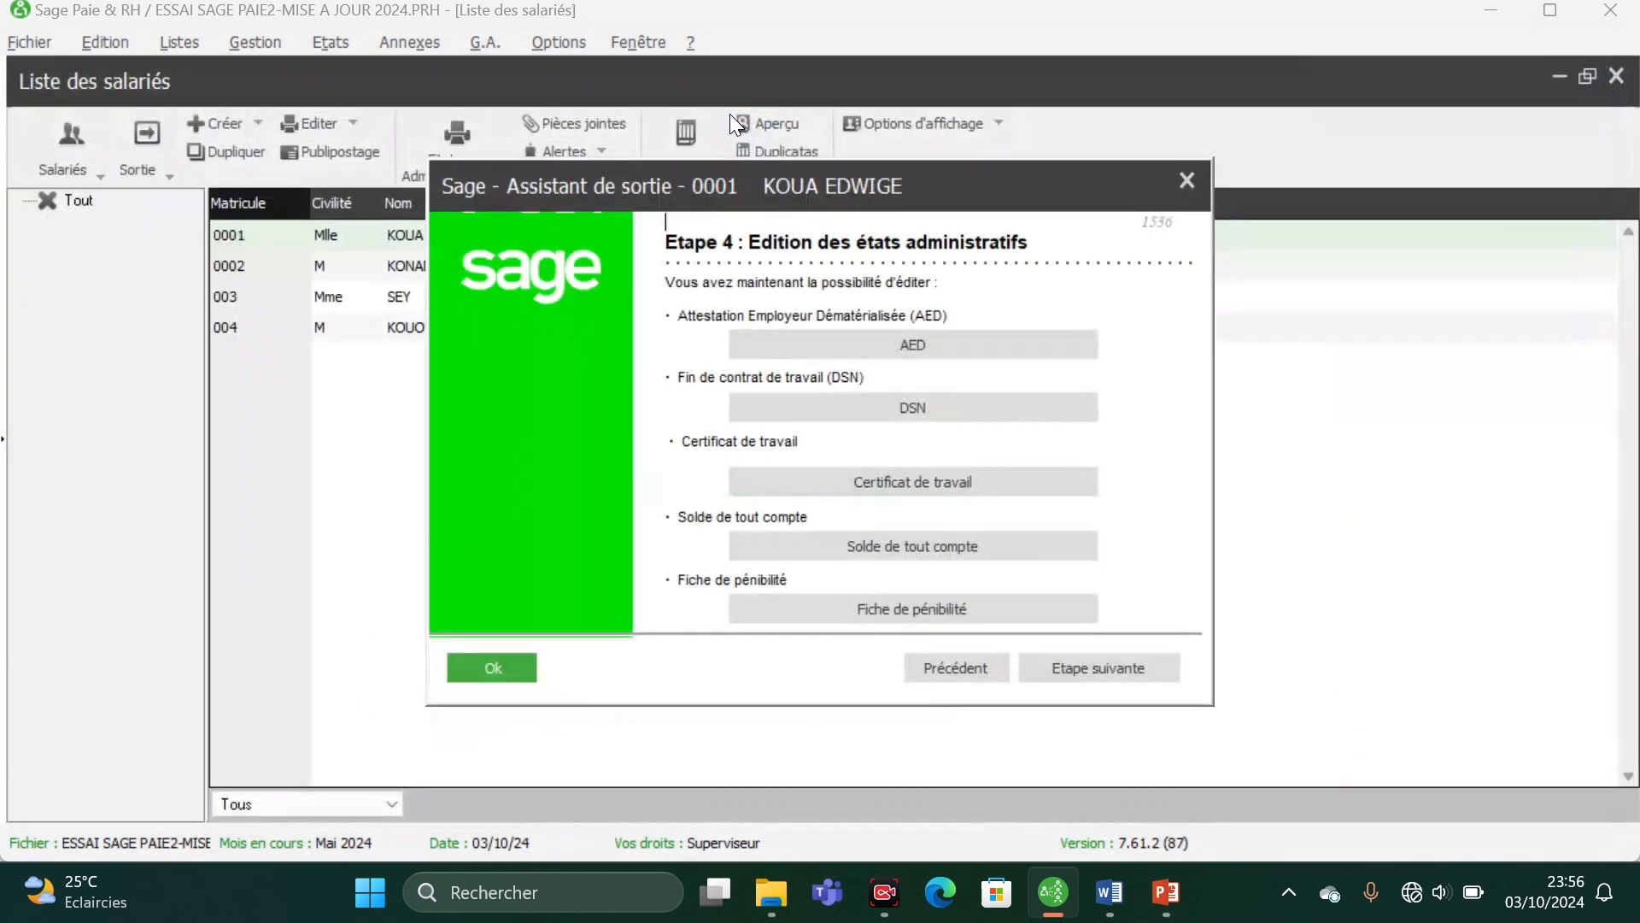
- Advance to the exit assistant's closing summary and finish the assistant
click(1103, 663)
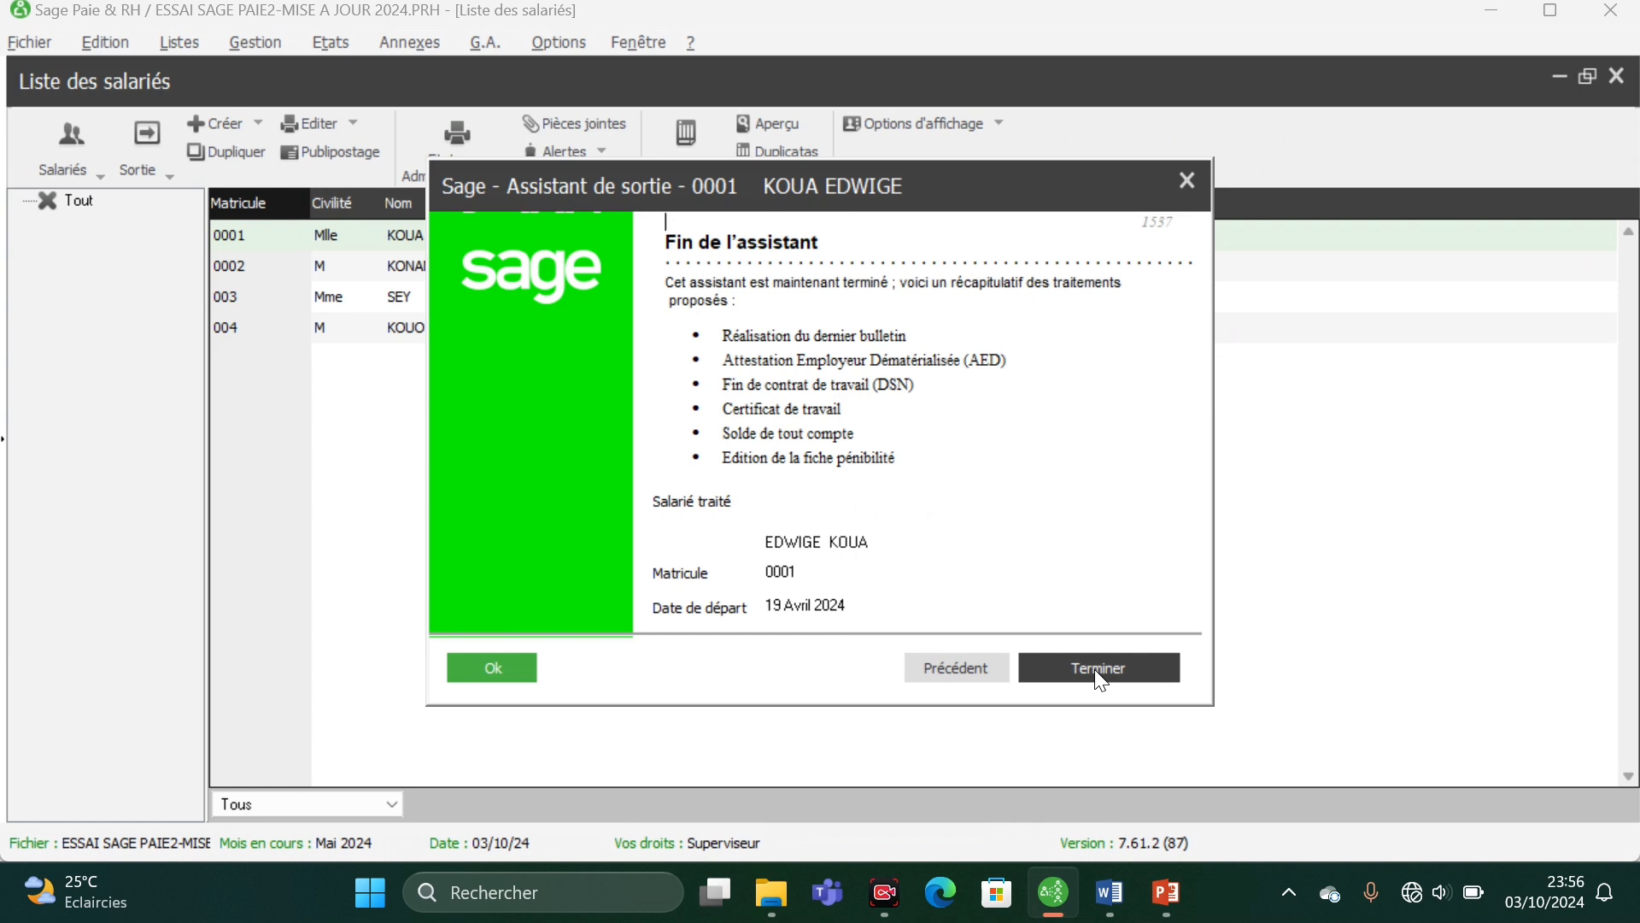
click(1099, 669)
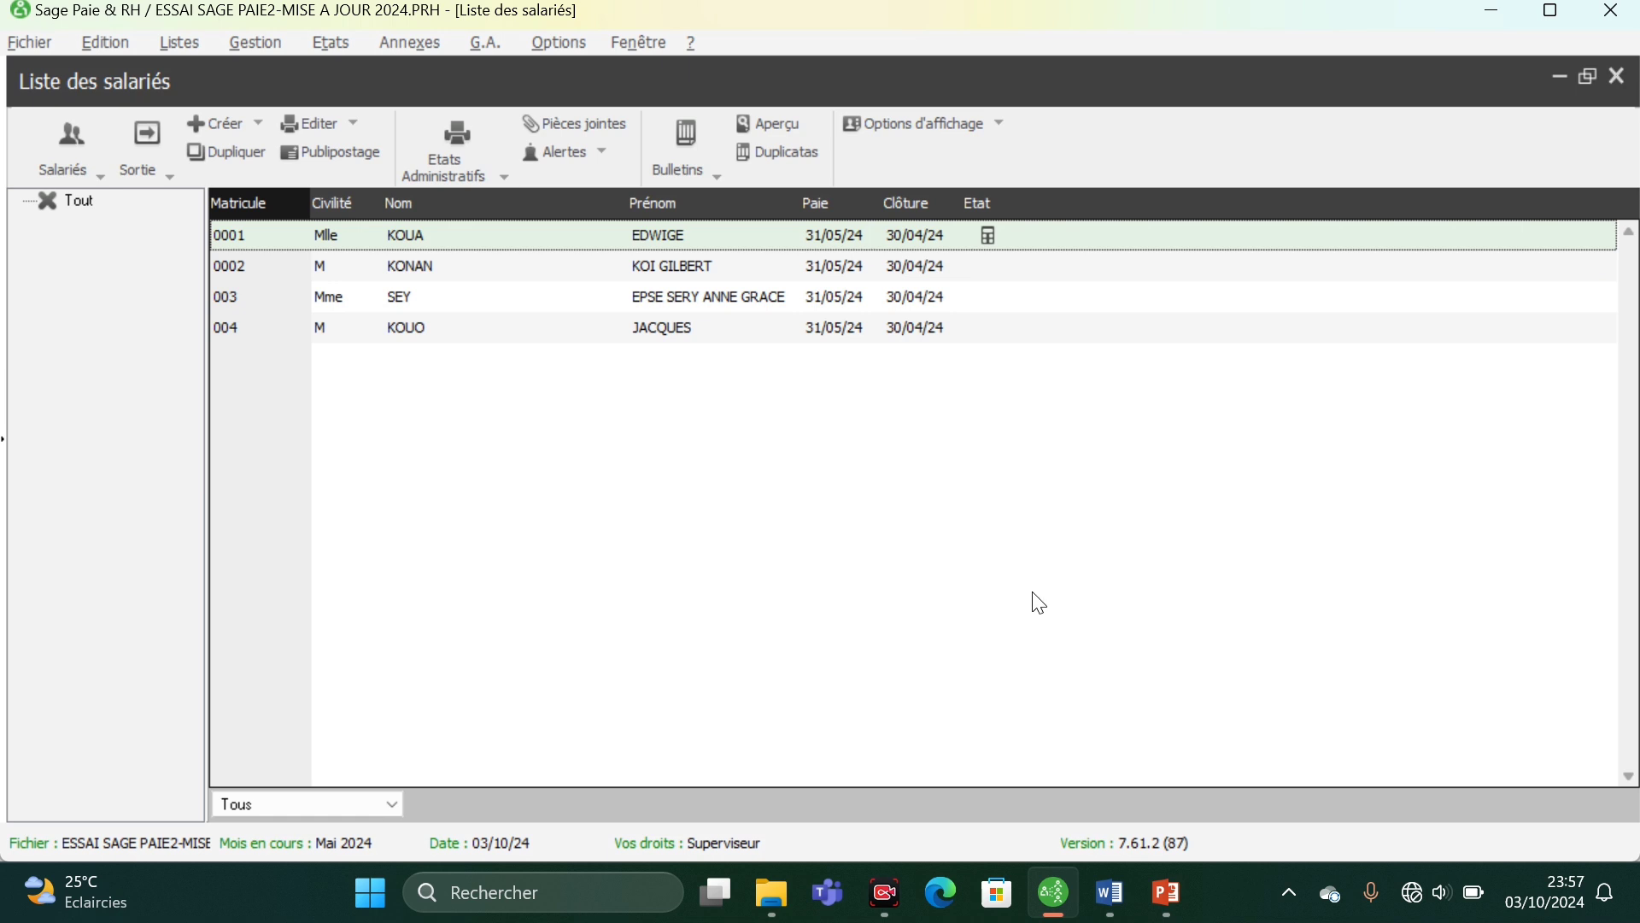
- Open the record of employee 0001 and check the departure details in the contract information
double_click(648, 240)
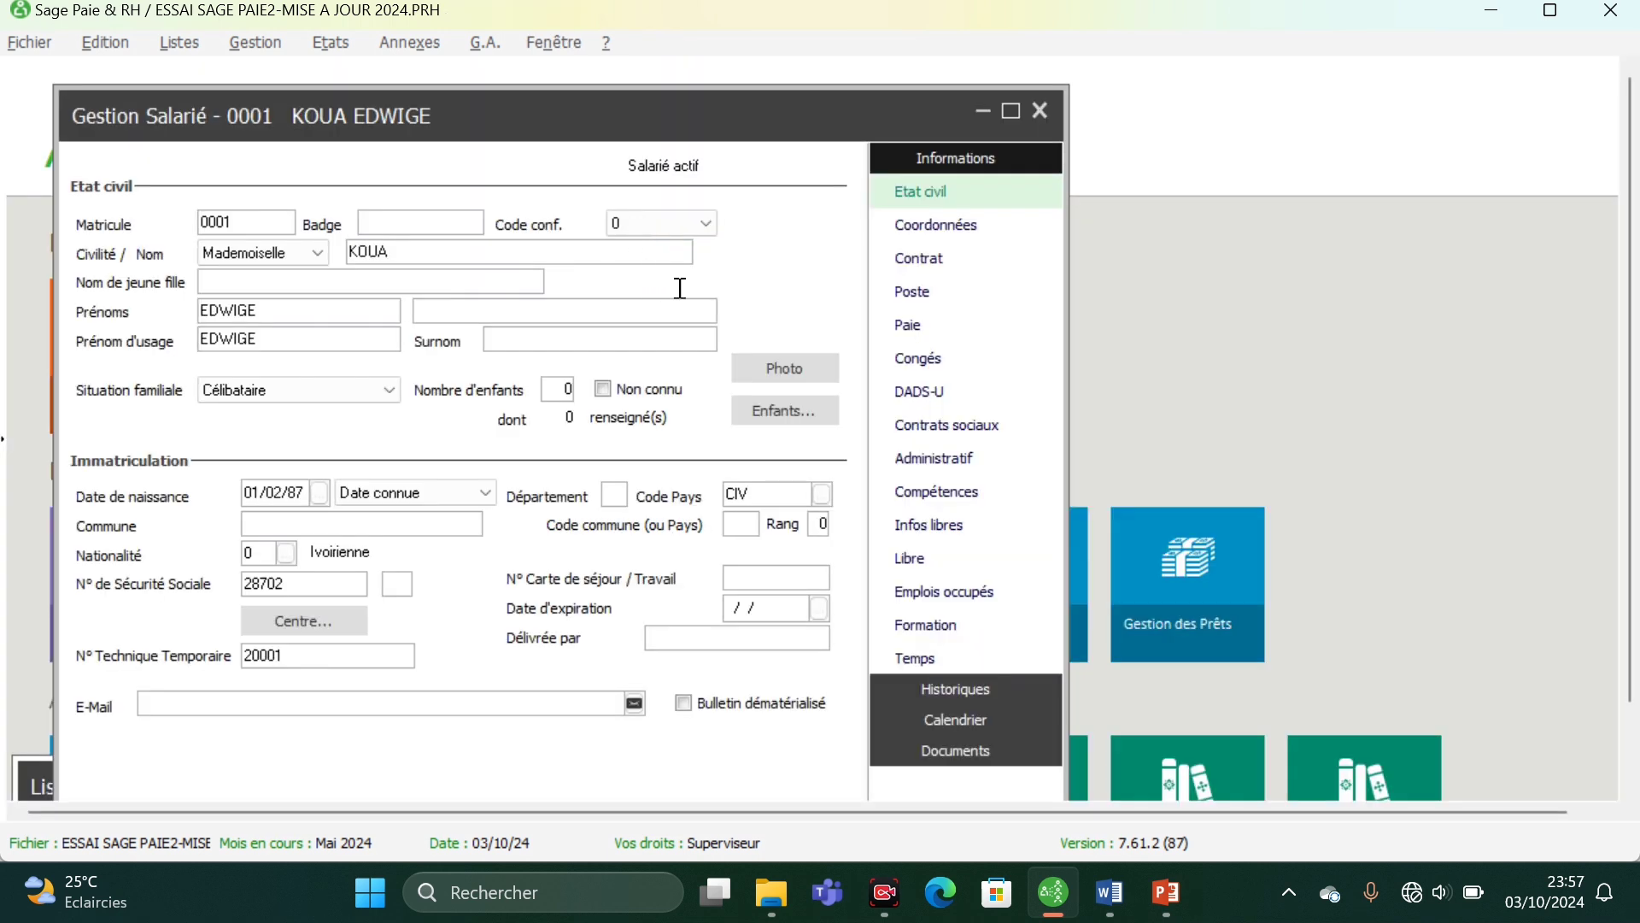
click(916, 258)
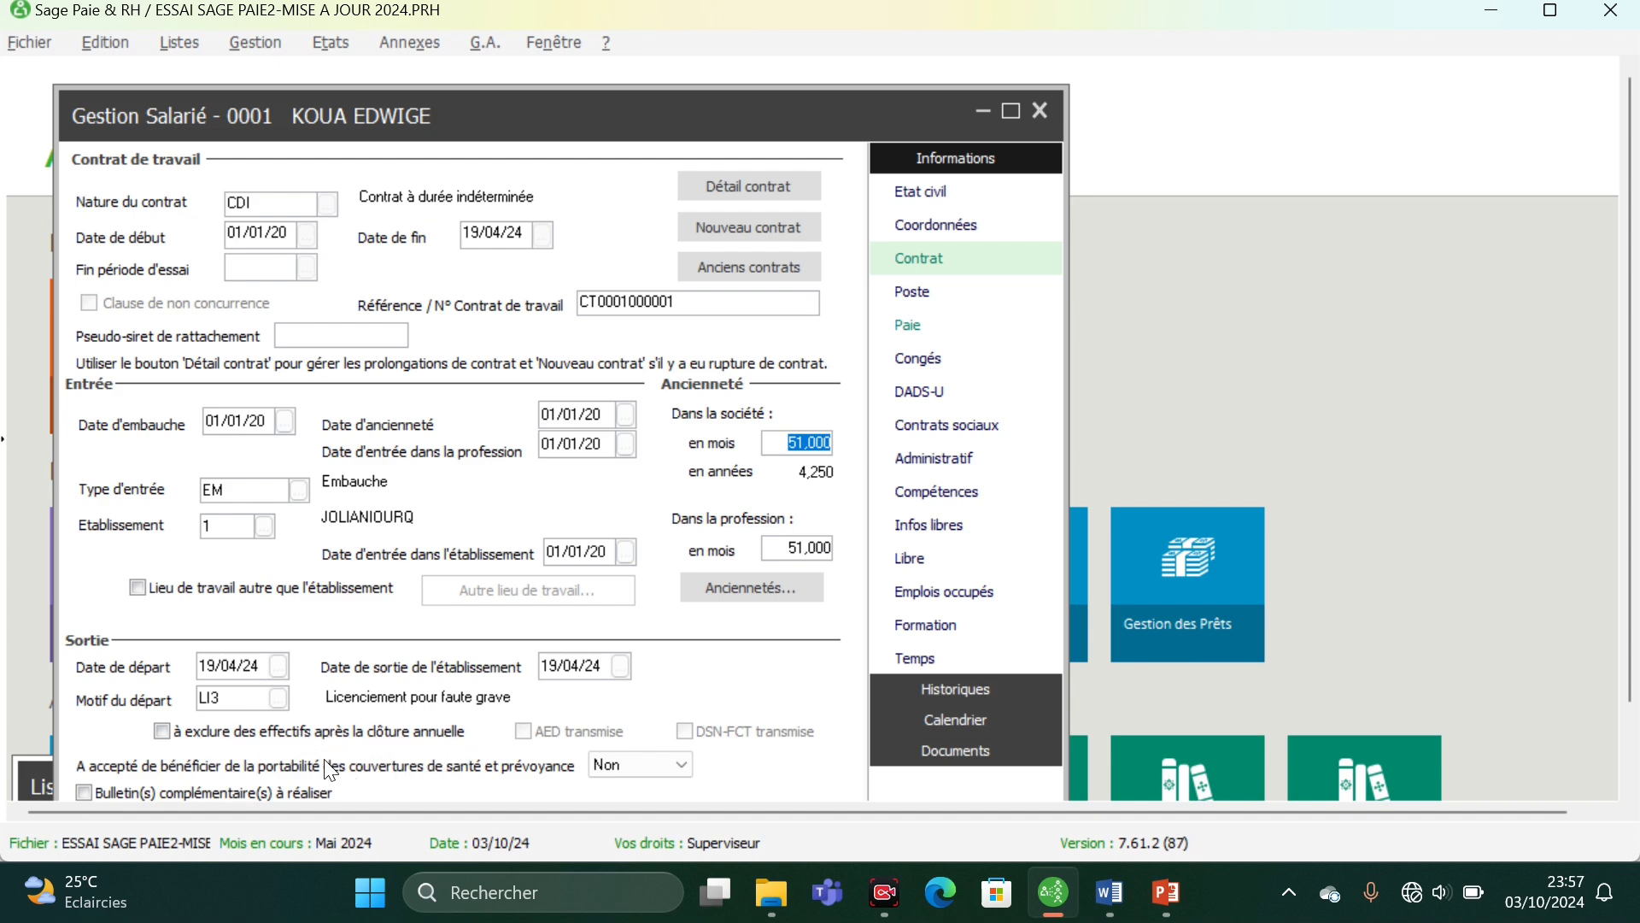
- Try excluding the employee from the headcount after the annual closing, and clear that option again
click(161, 730)
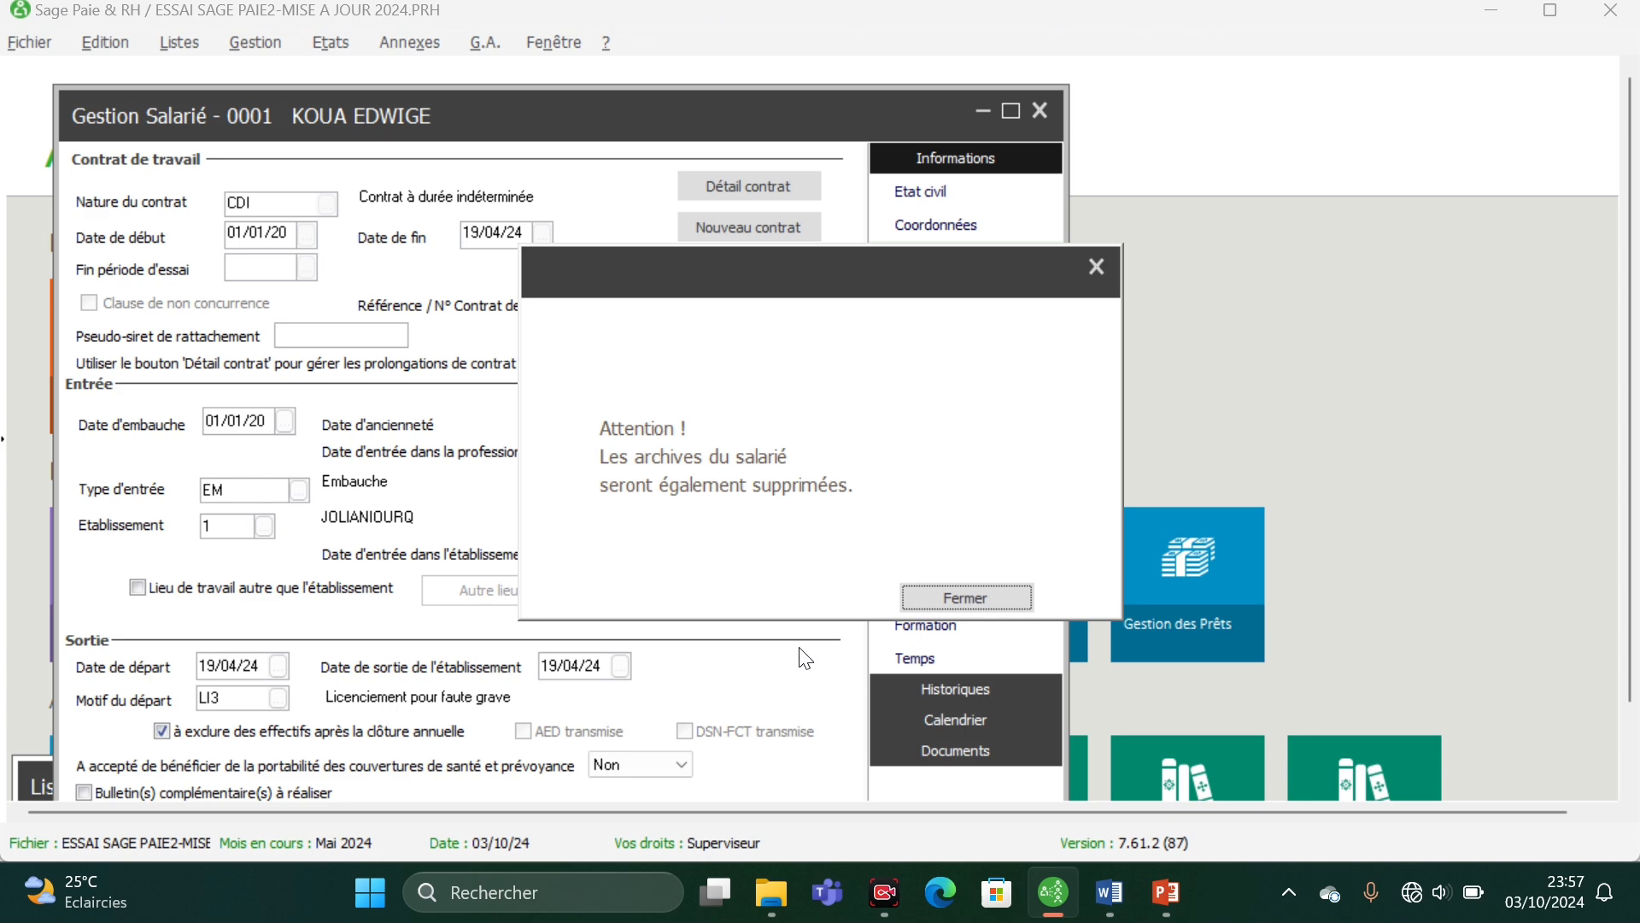
click(969, 599)
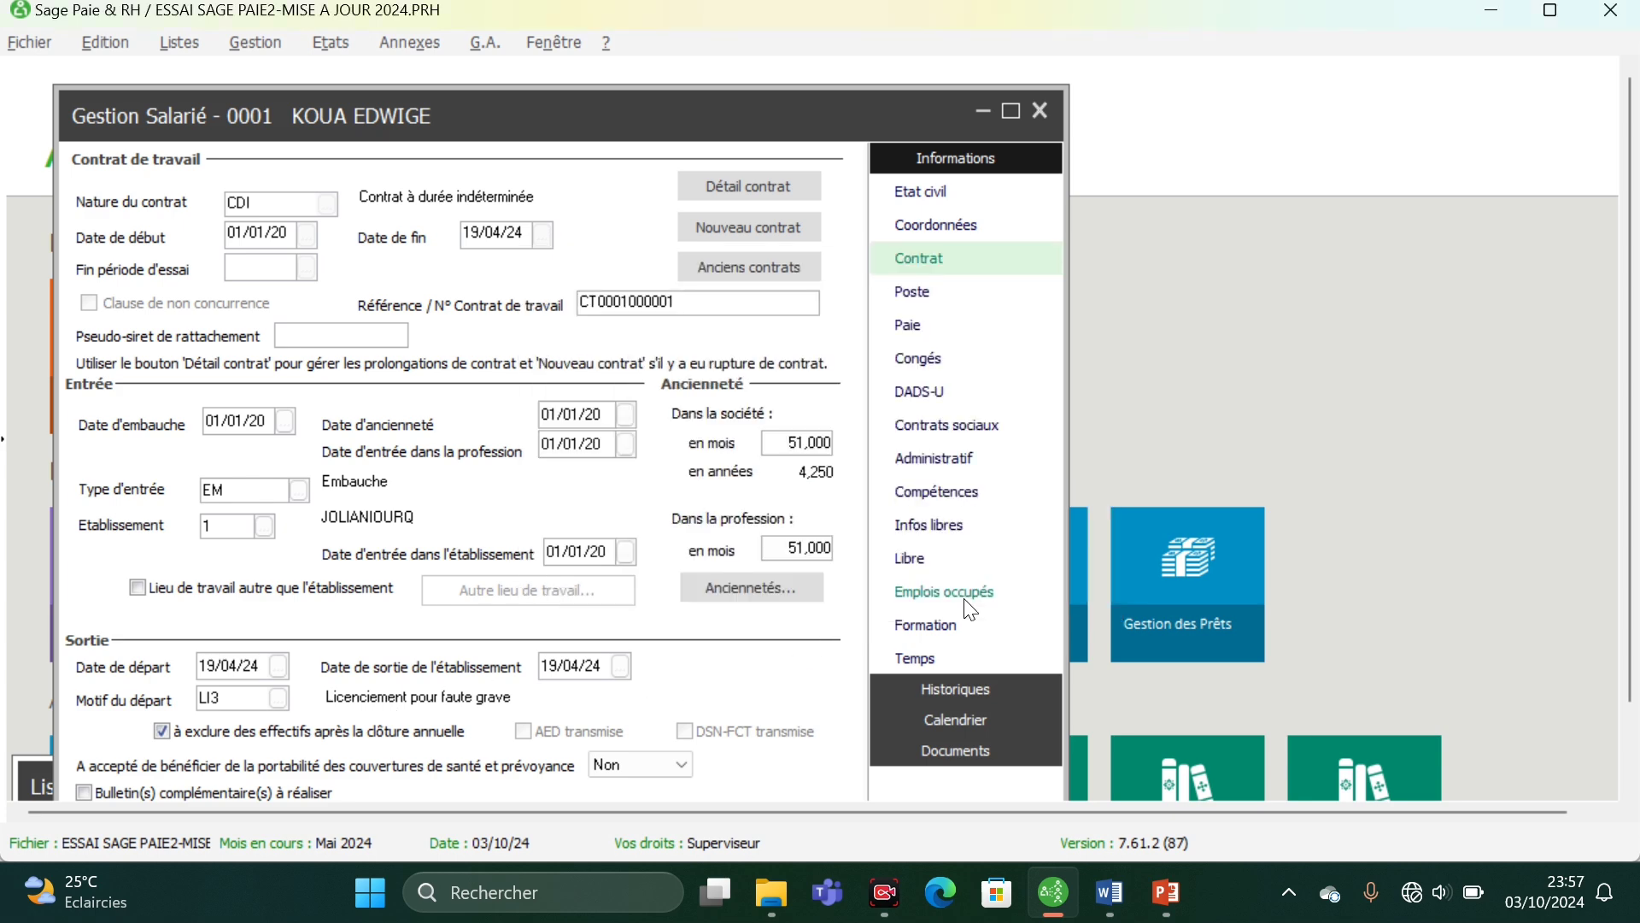
click(162, 732)
- Examine the employee's position details in the enlarged record and return to the contract information
click(920, 290)
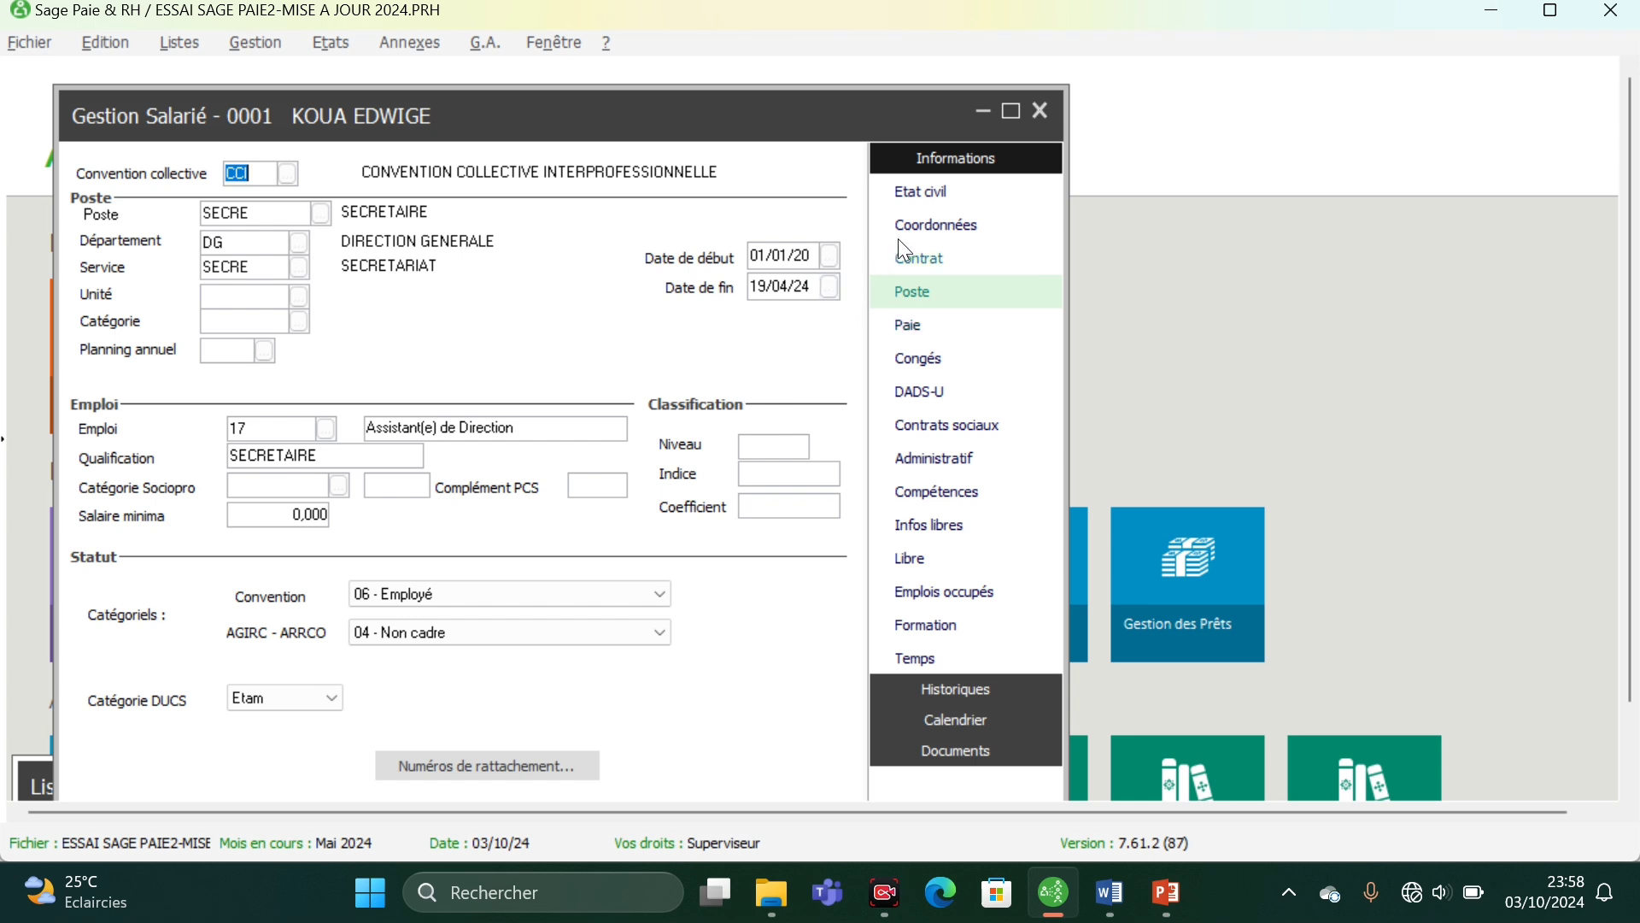
click(1017, 112)
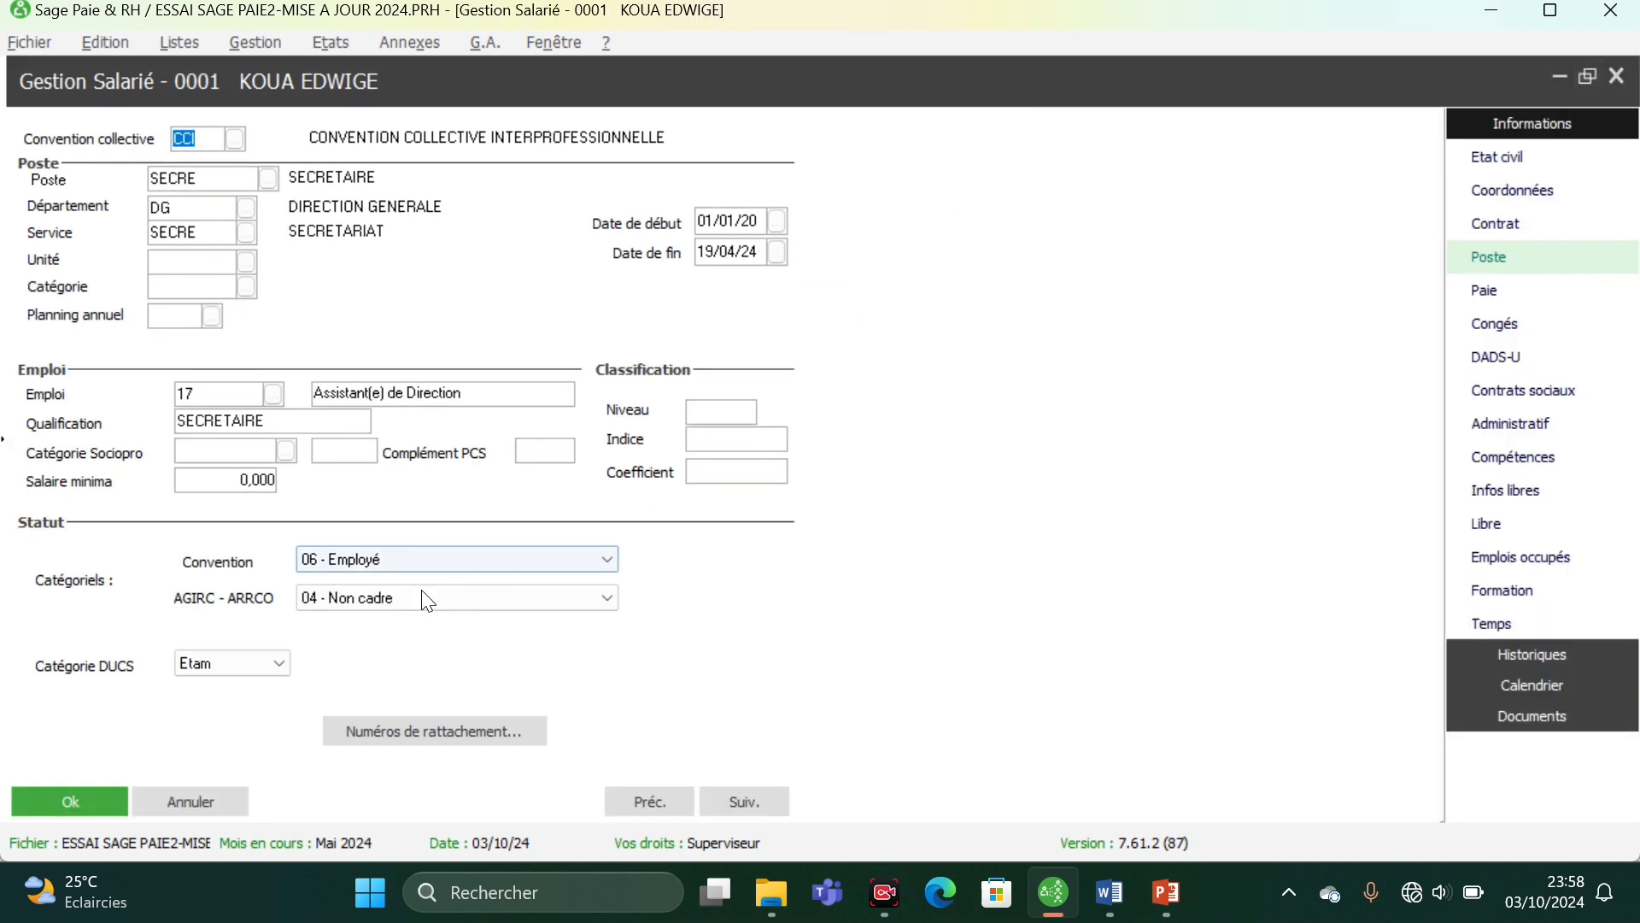
click(1497, 224)
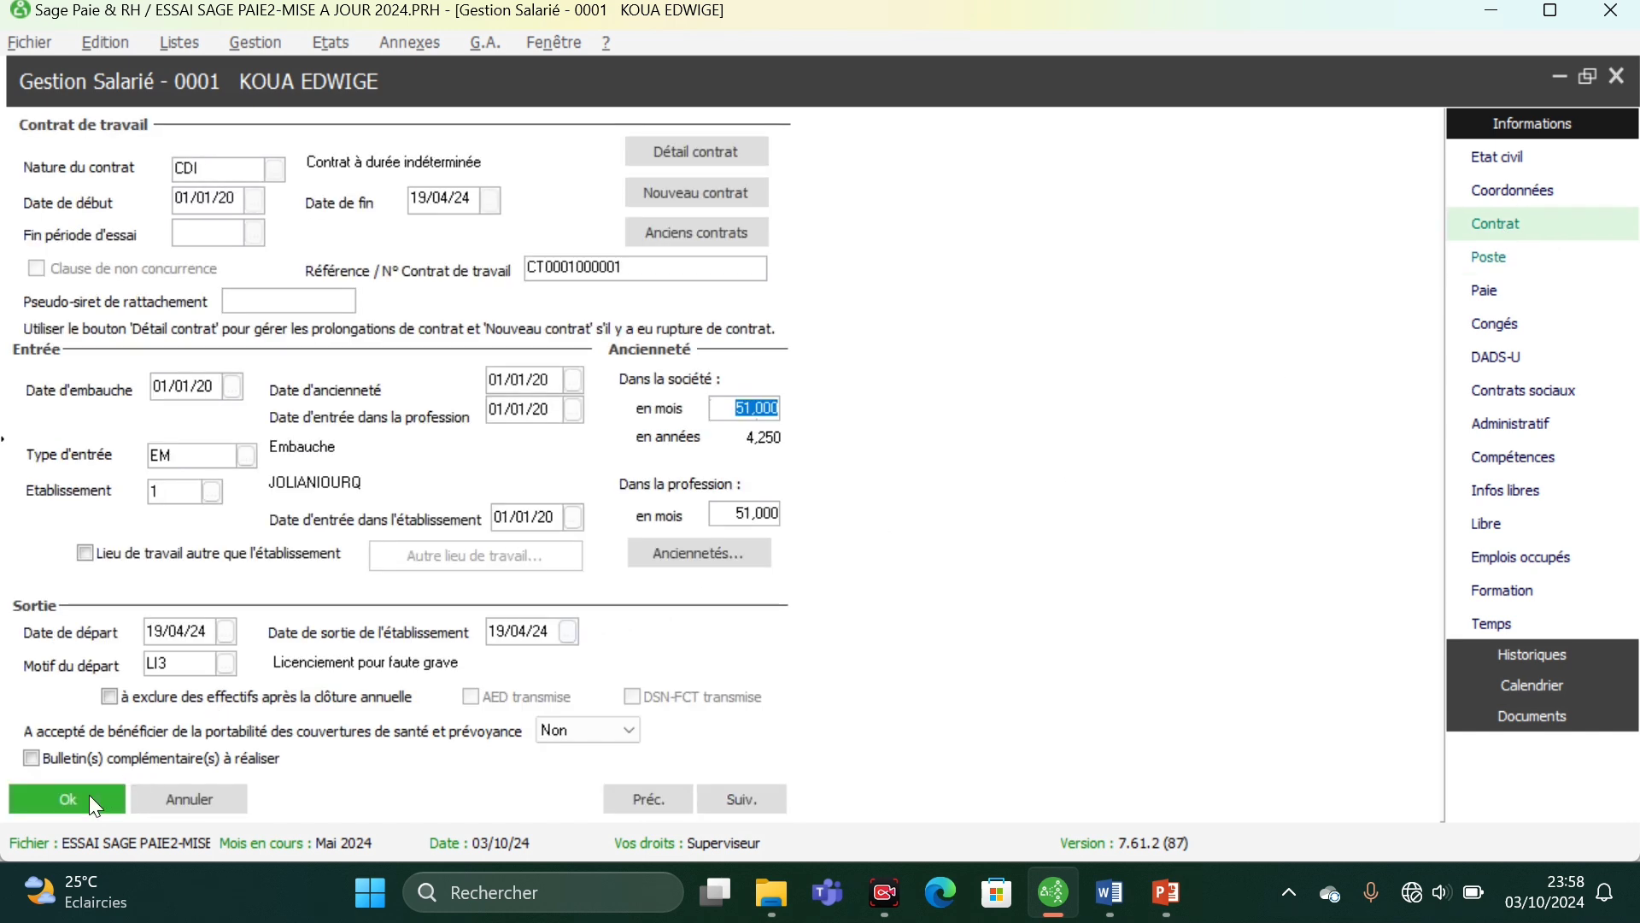
- Validate the dismissed employee's record and try to delete that employee from the employee list
click(73, 804)
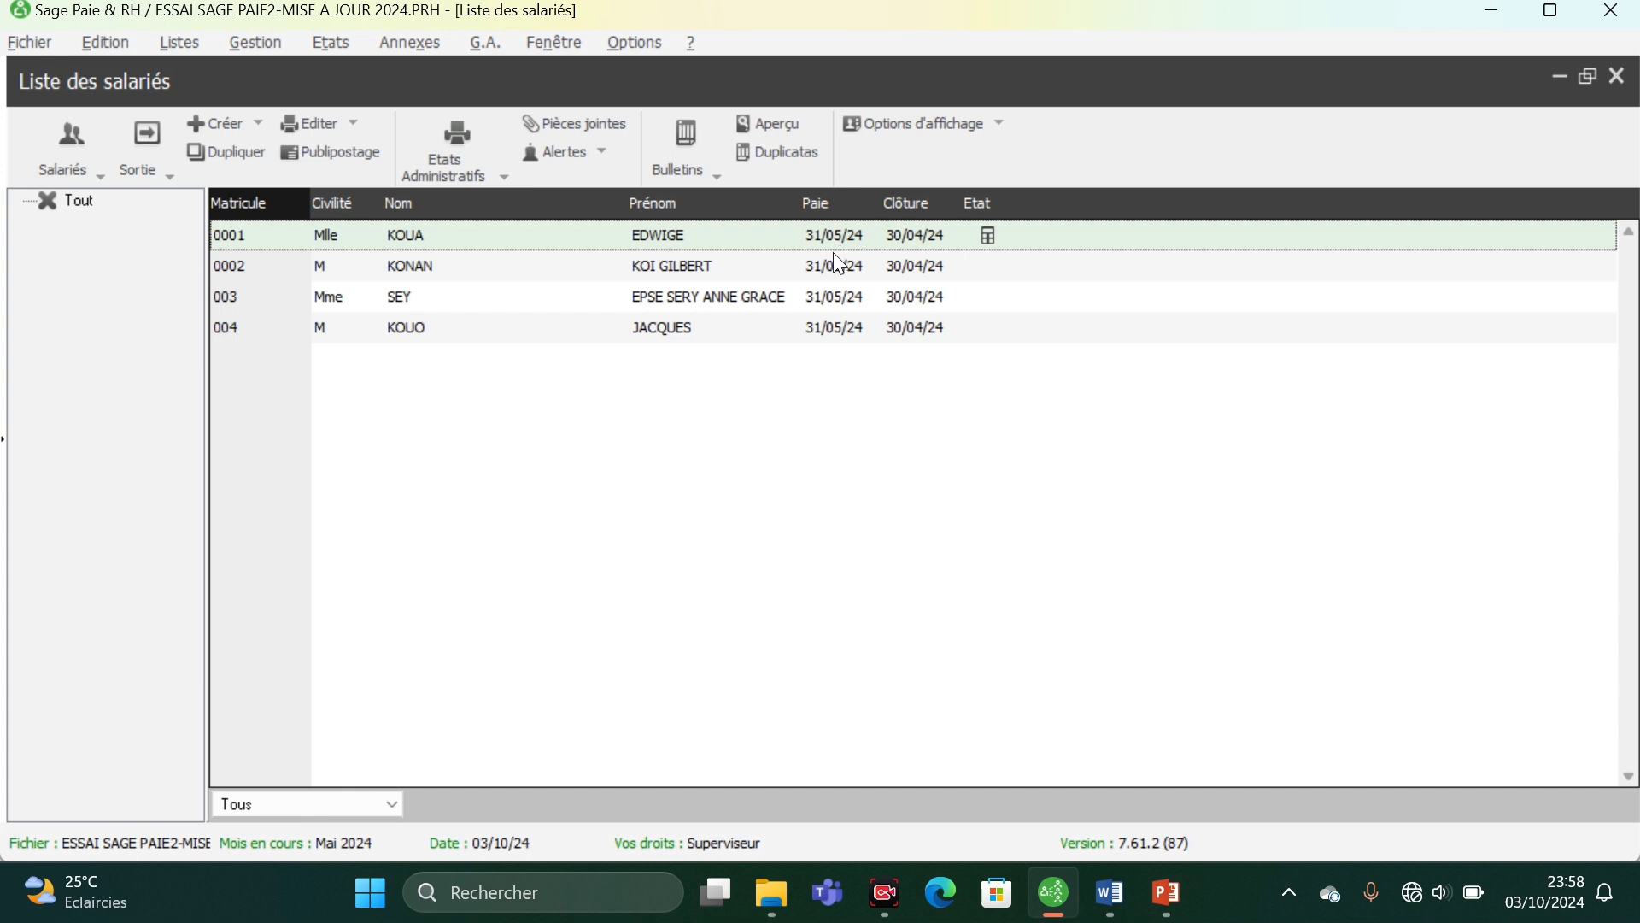
click(159, 173)
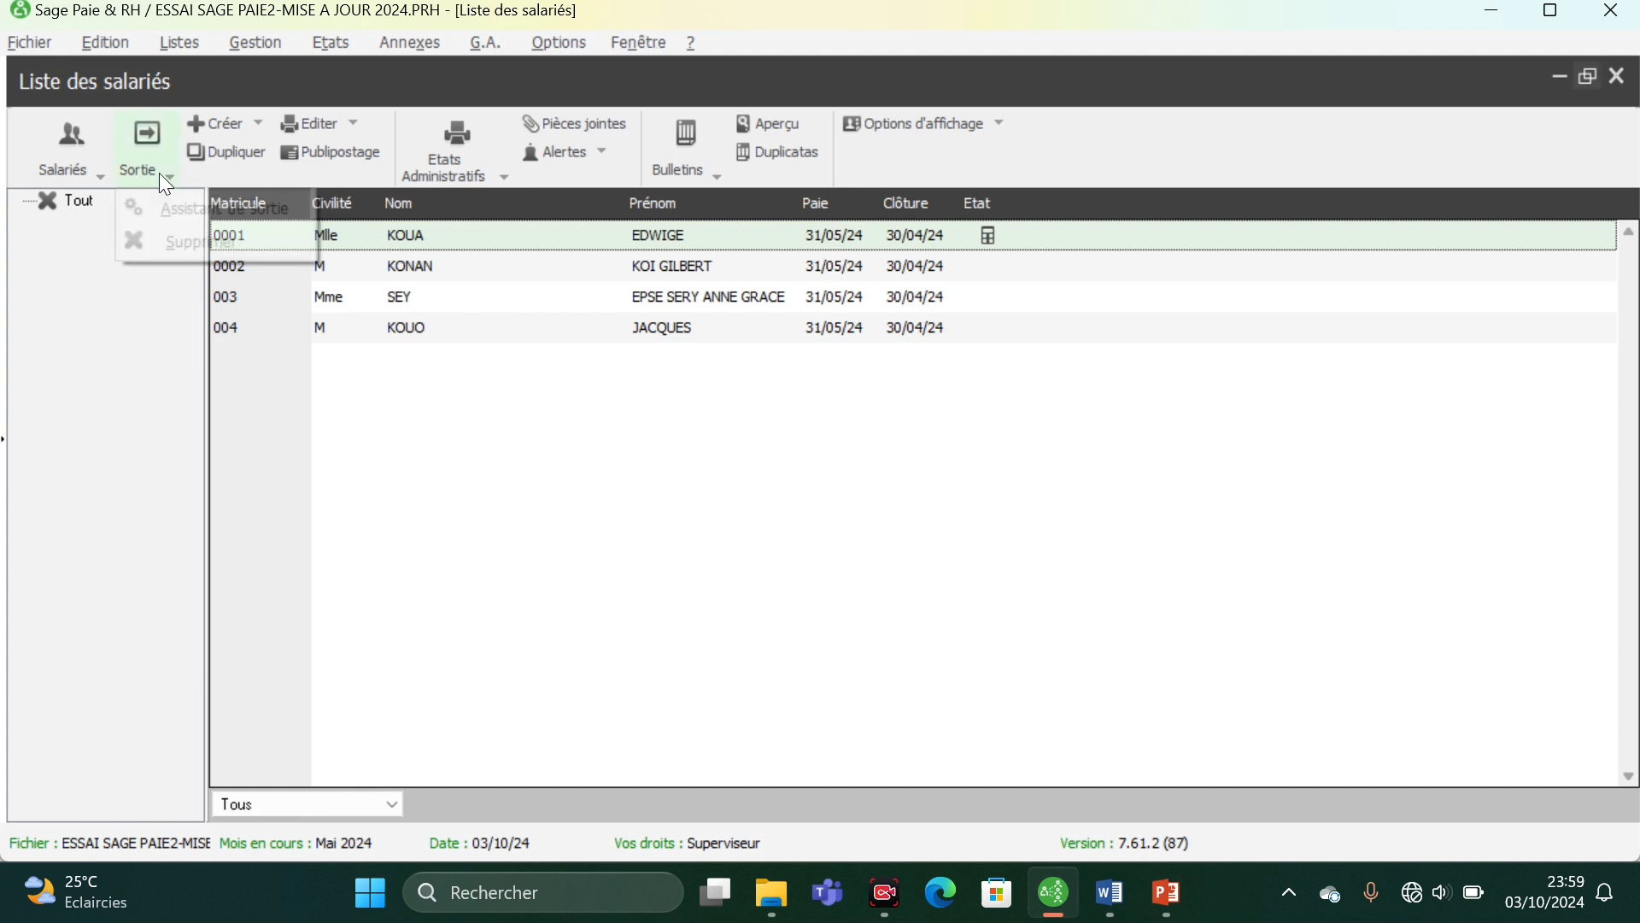
click(184, 235)
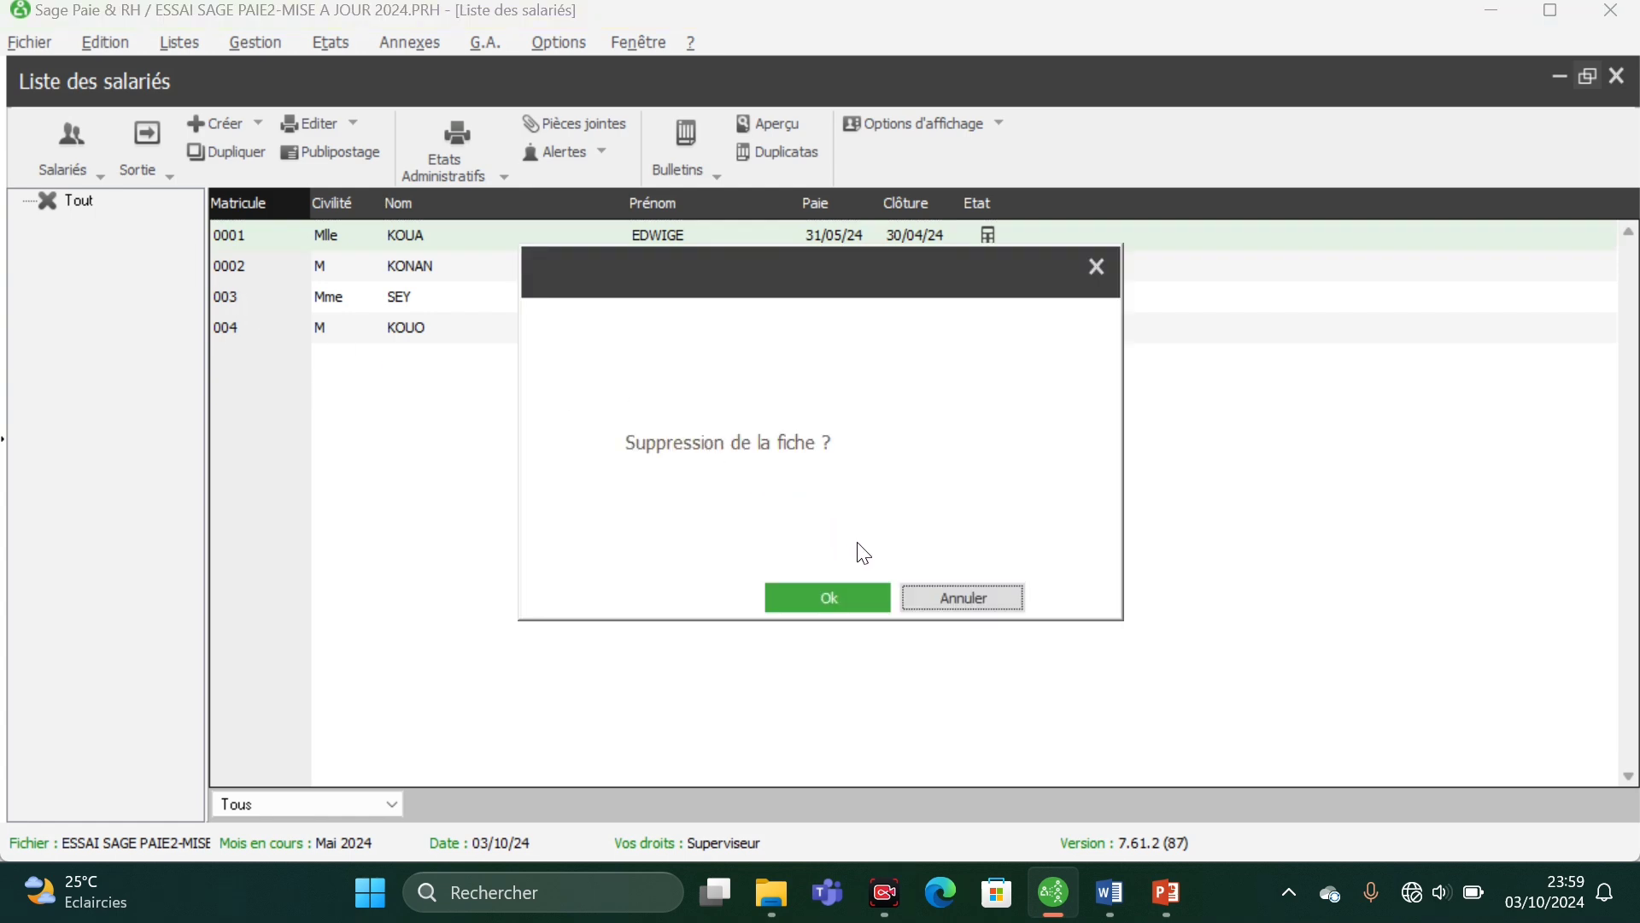
click(828, 600)
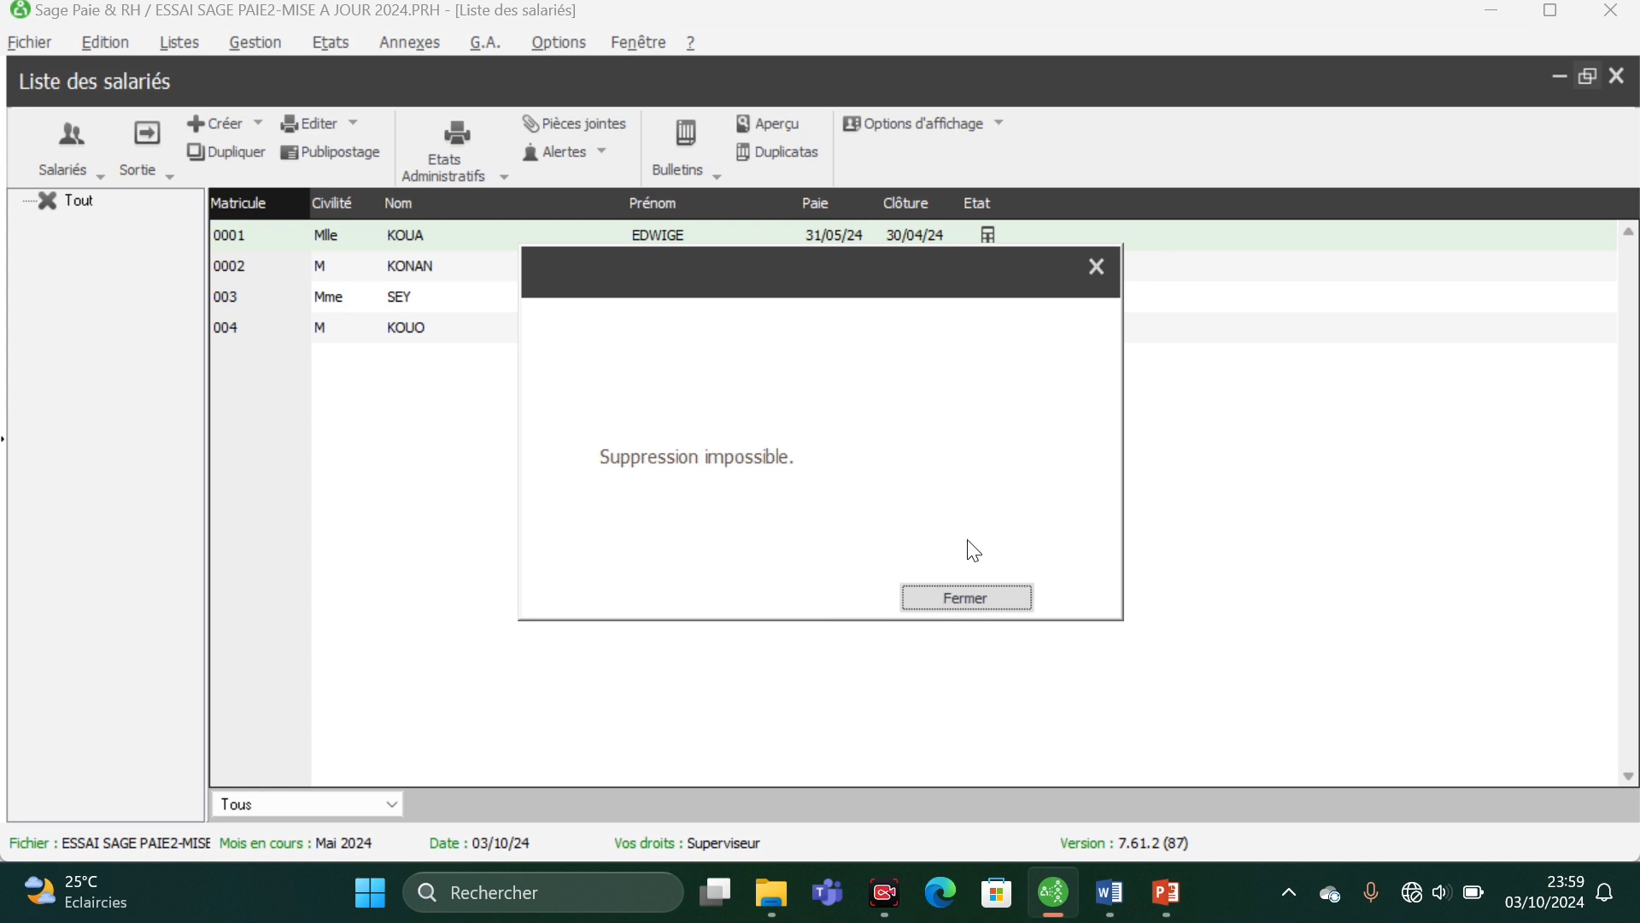
click(964, 596)
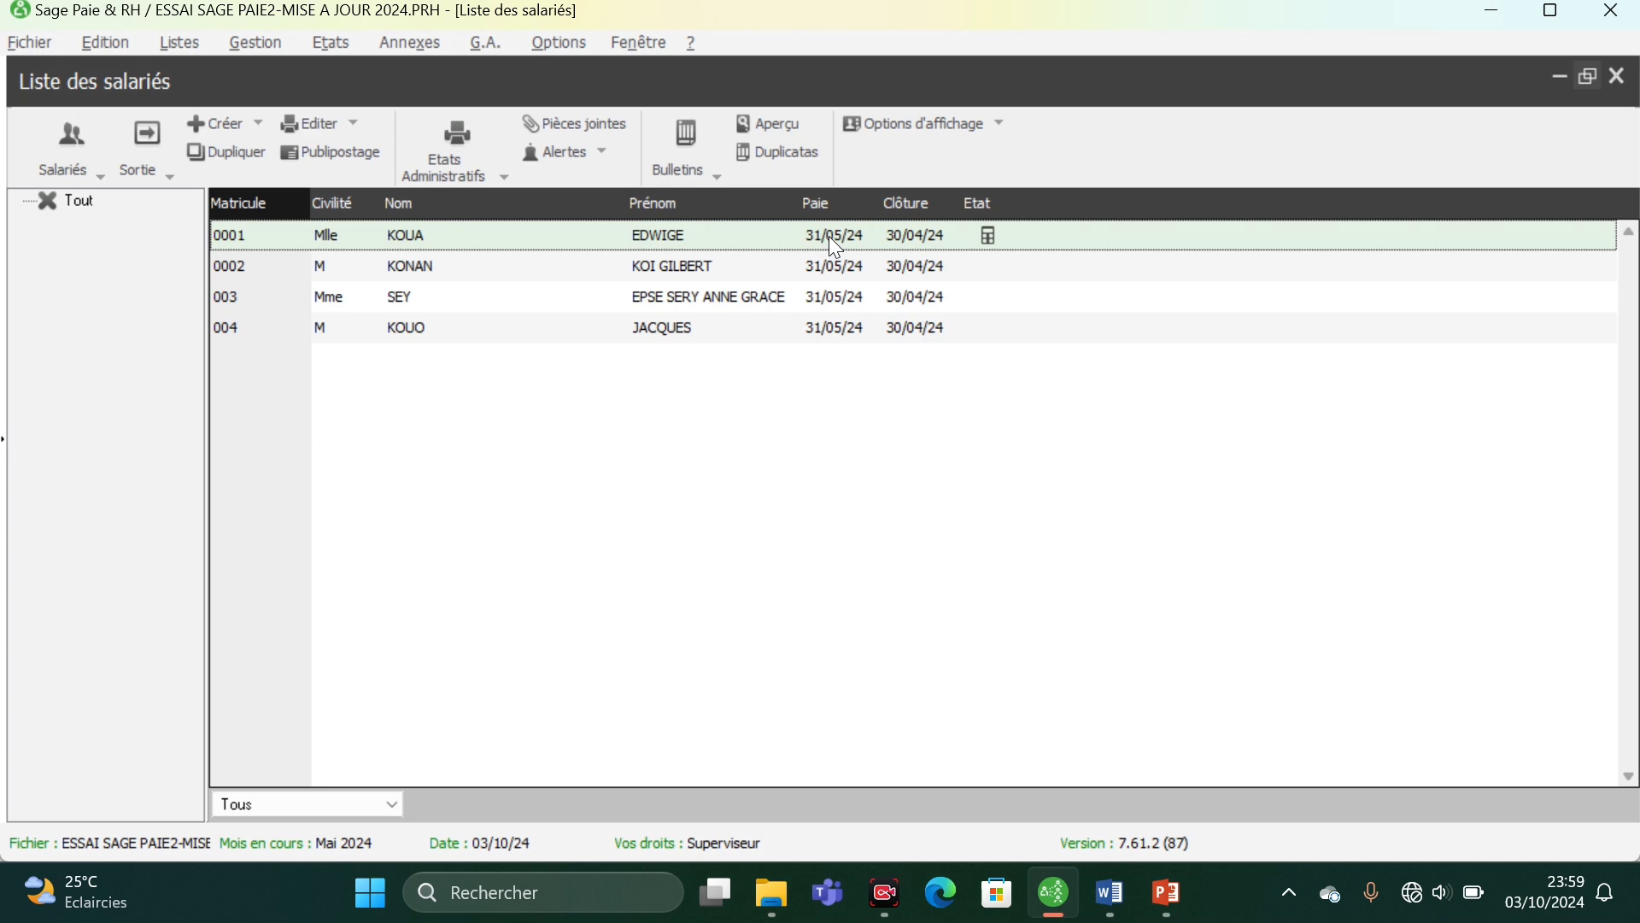
click(1560, 77)
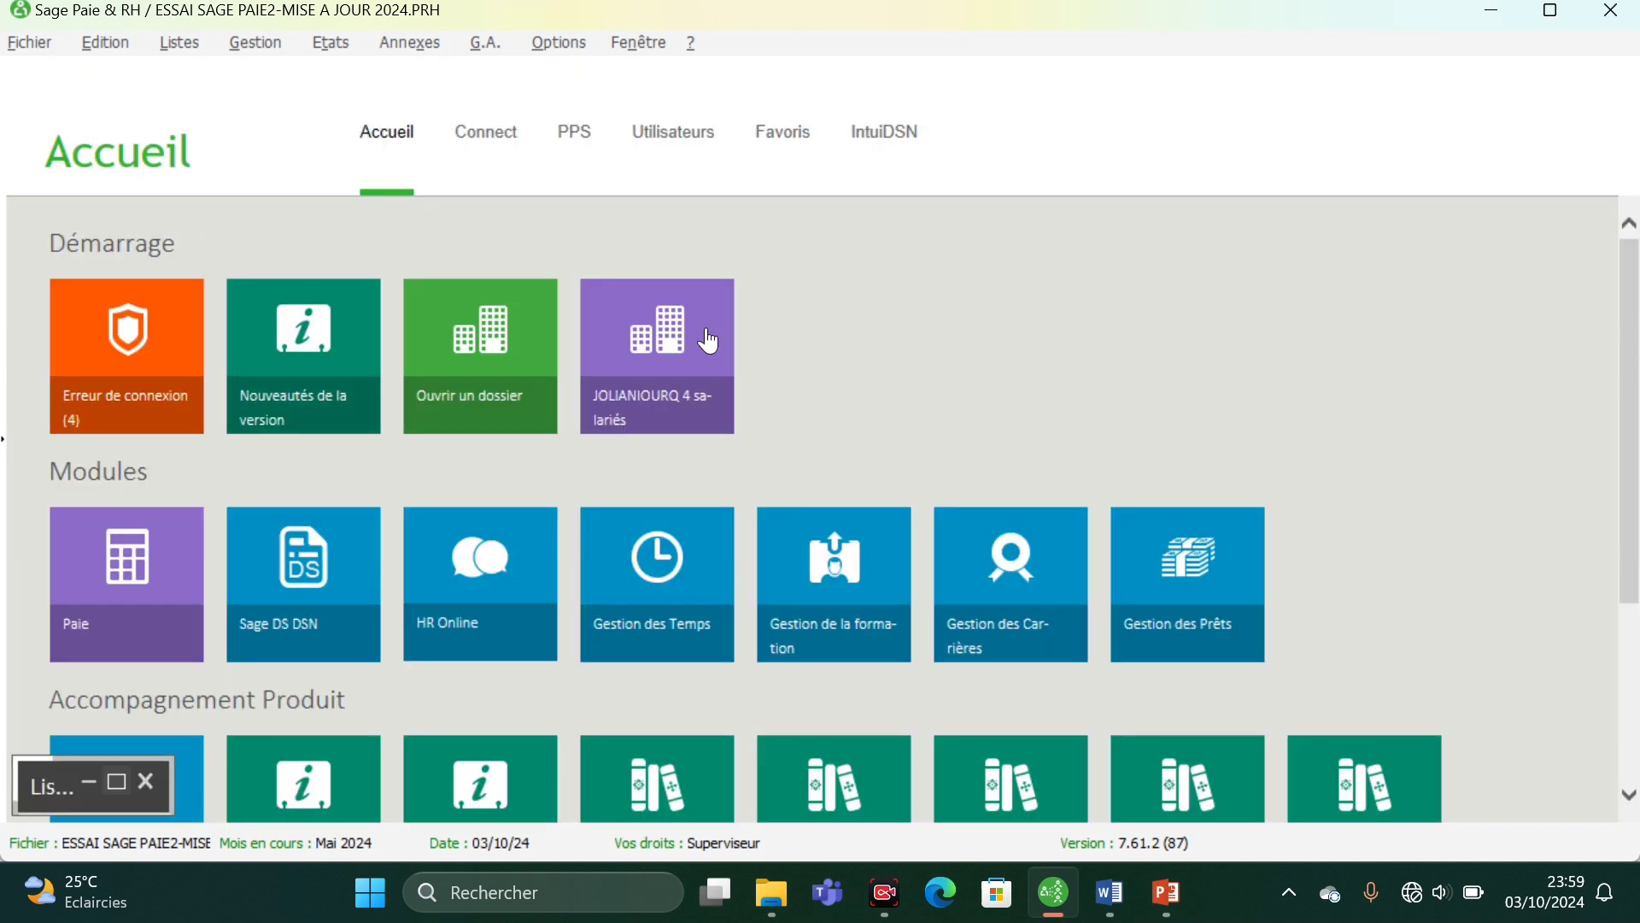
click(118, 784)
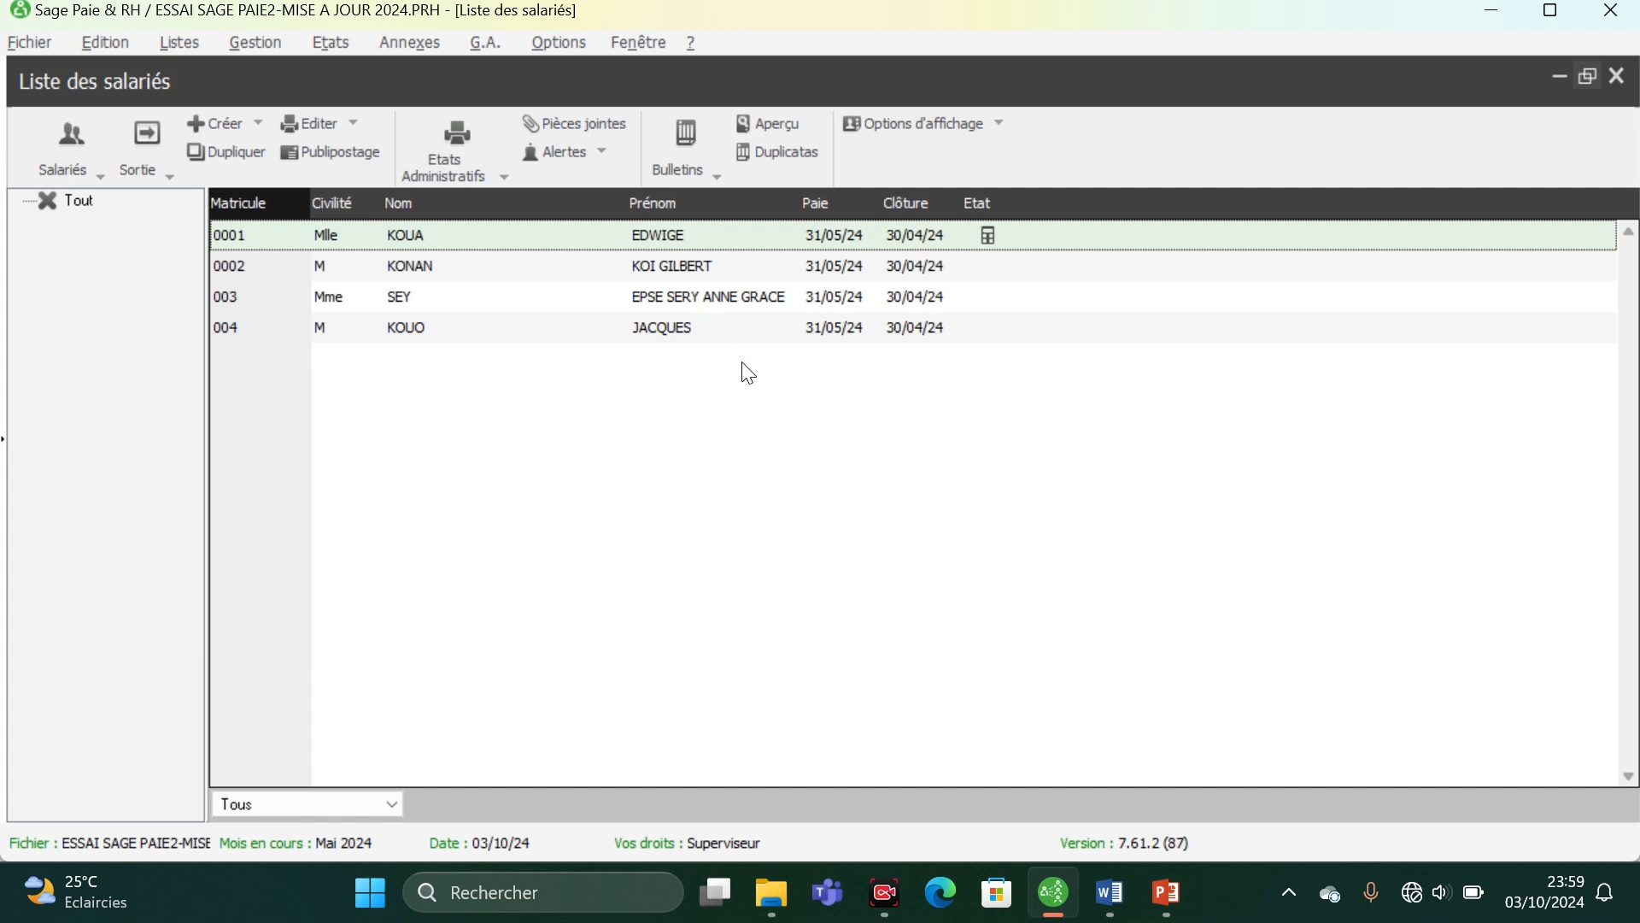